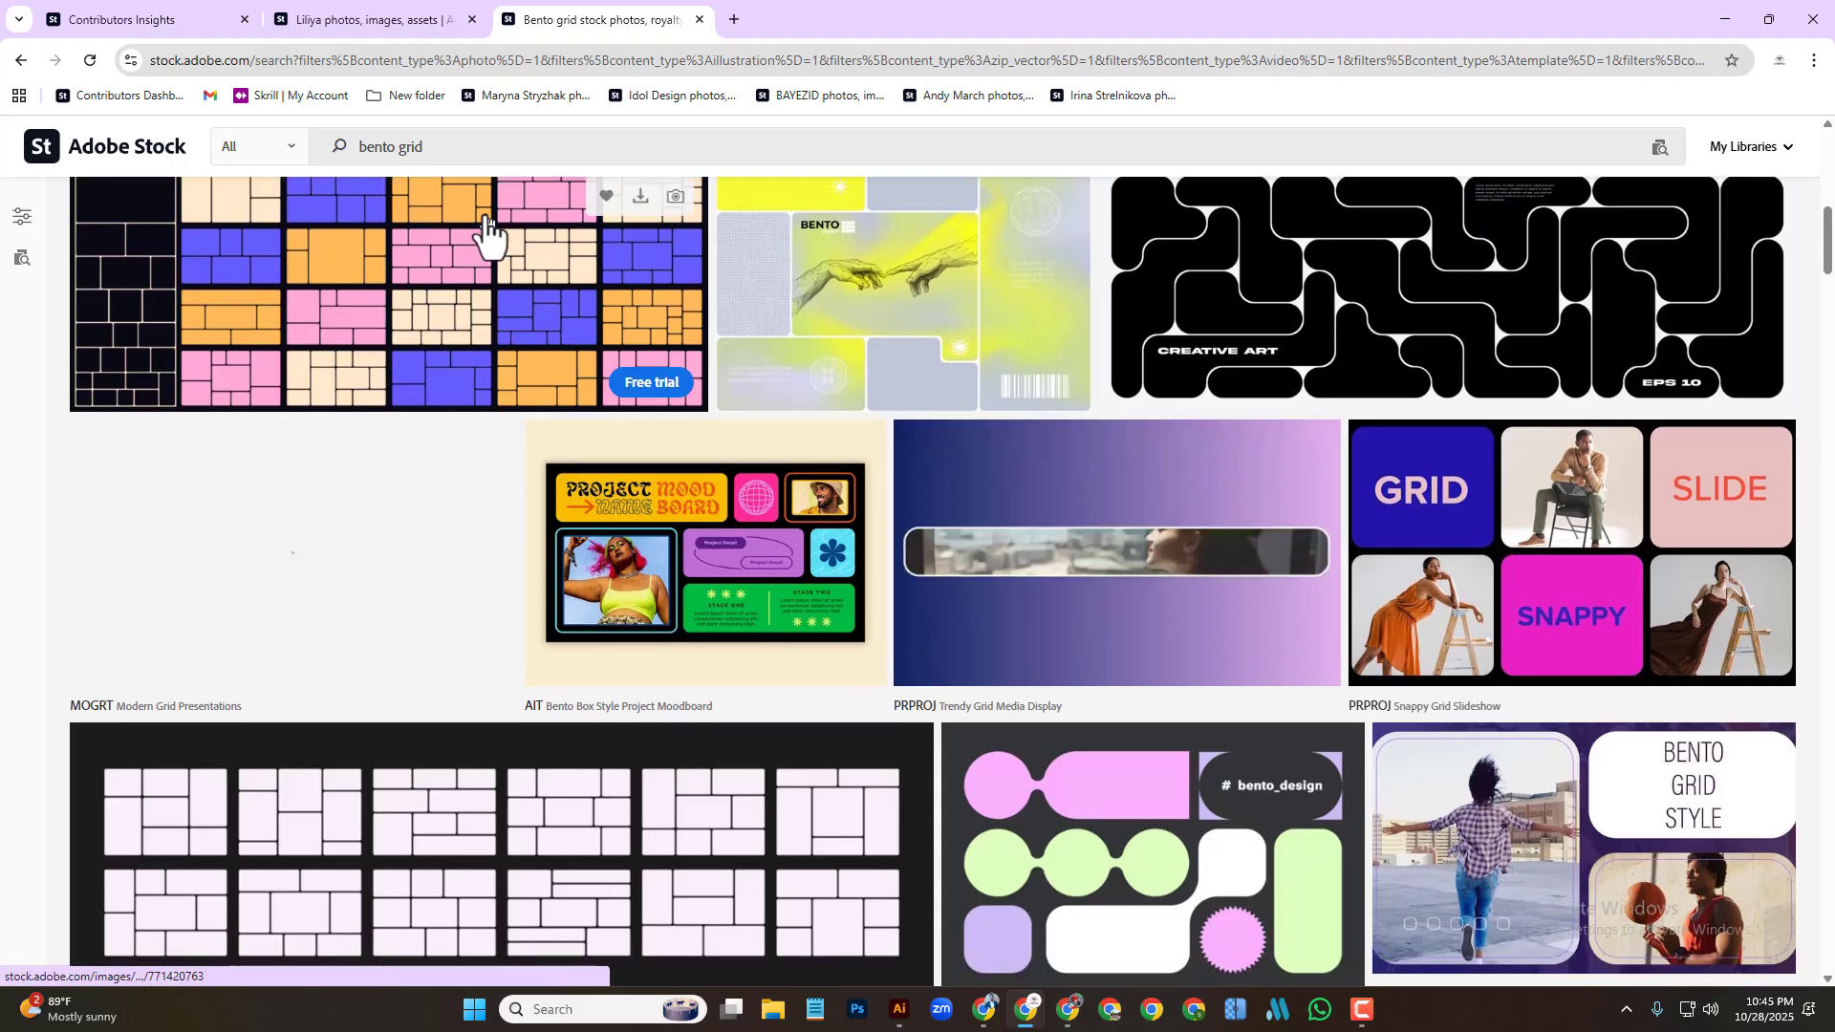
Examine the Adobe Stock search results for bento grid, checking the result count and the layout styles shown.
scroll(902, 573, down, 4)
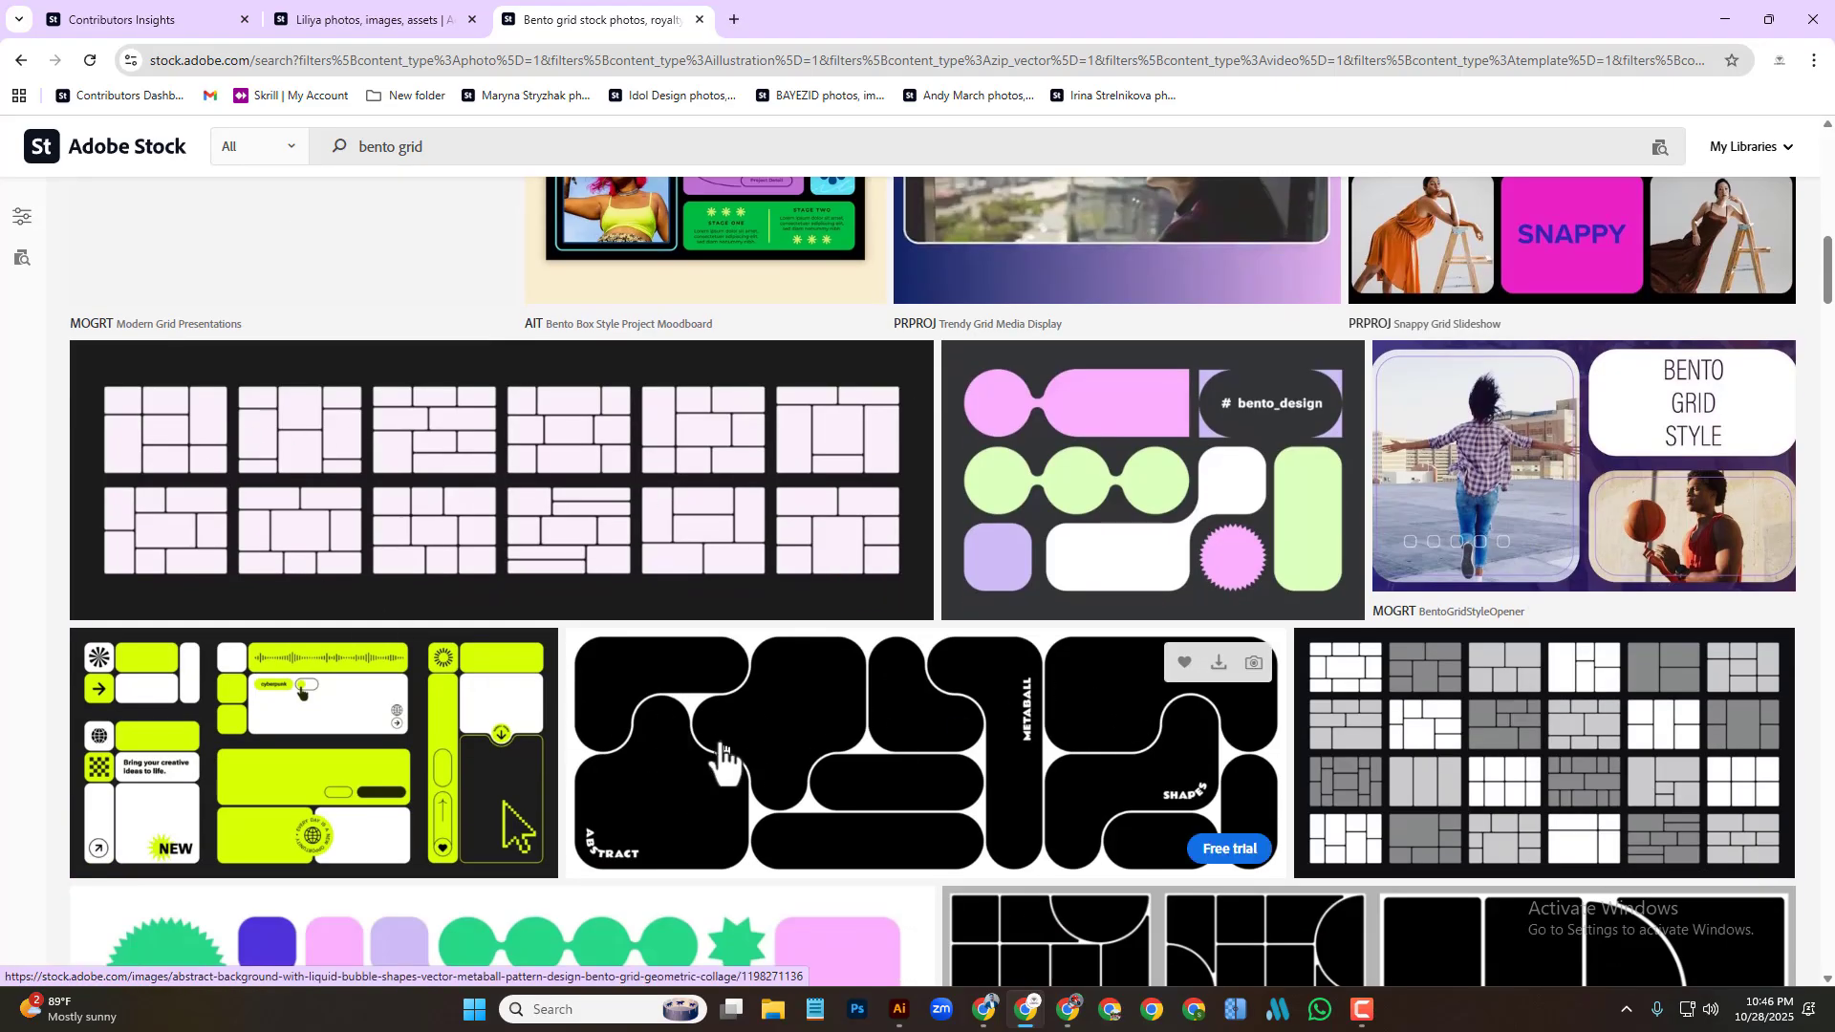
scroll(716, 758, up, 15)
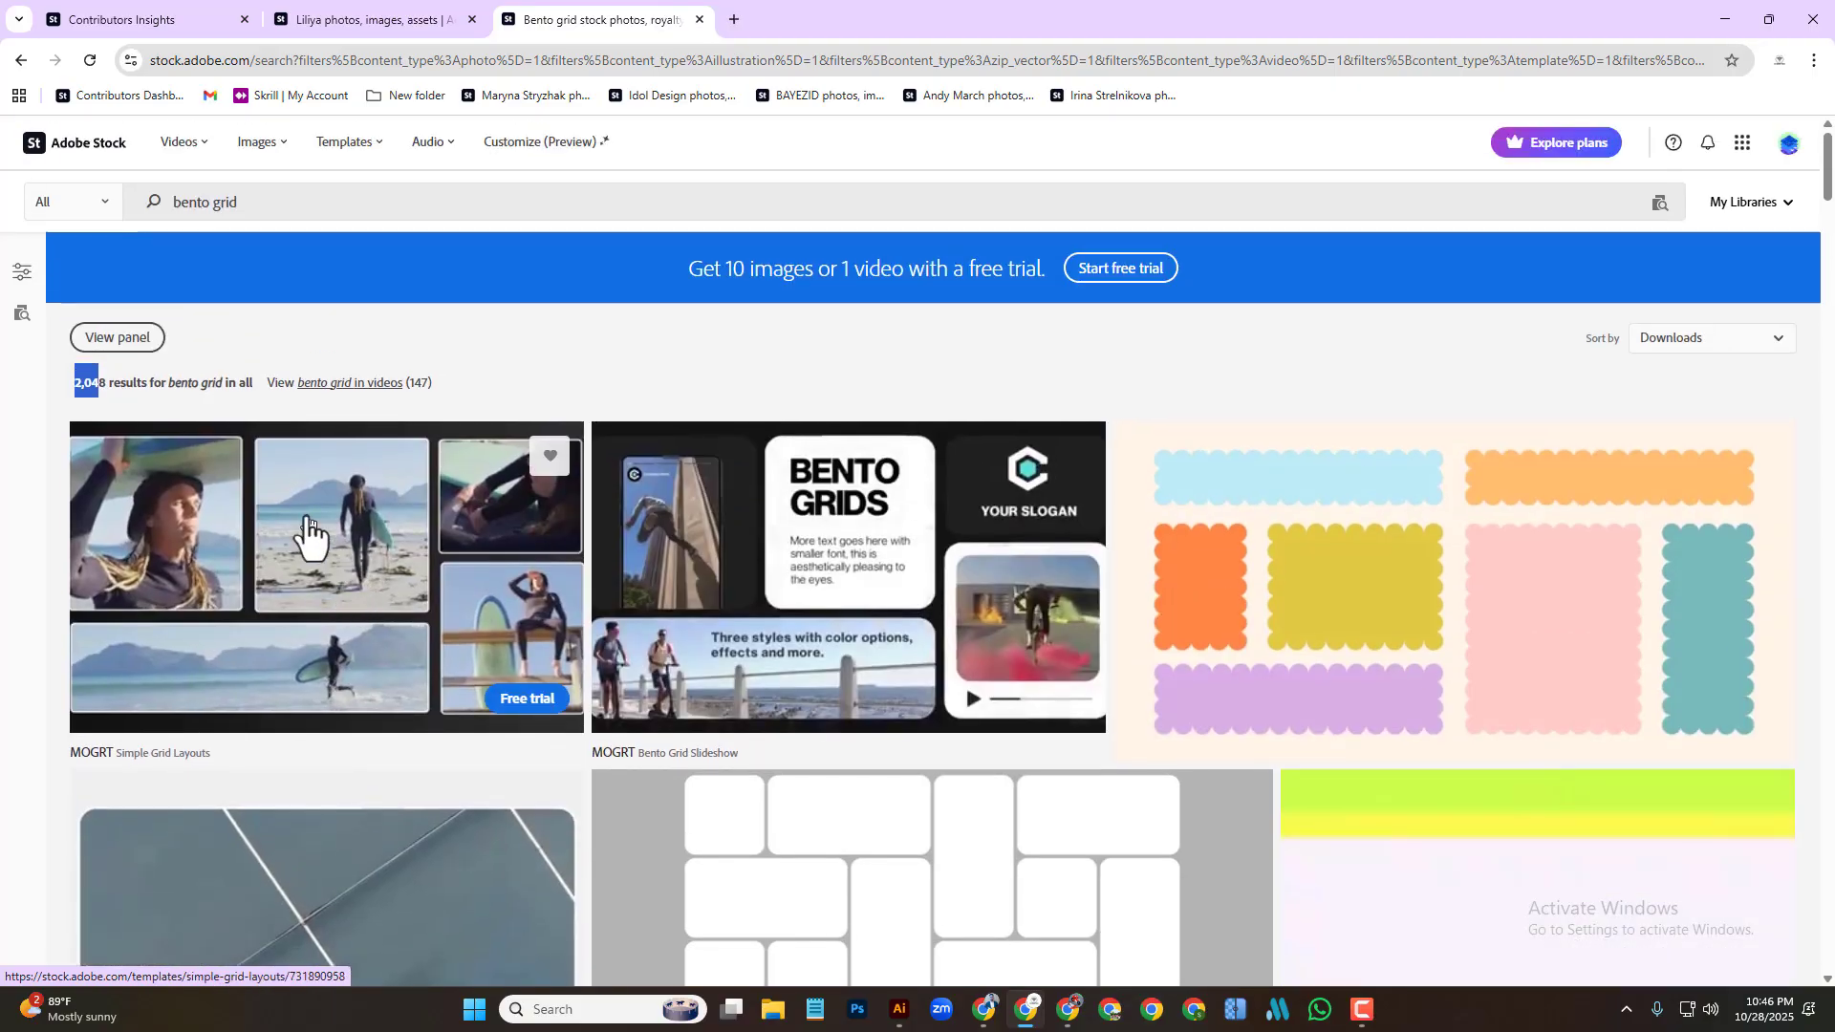
click(115, 387)
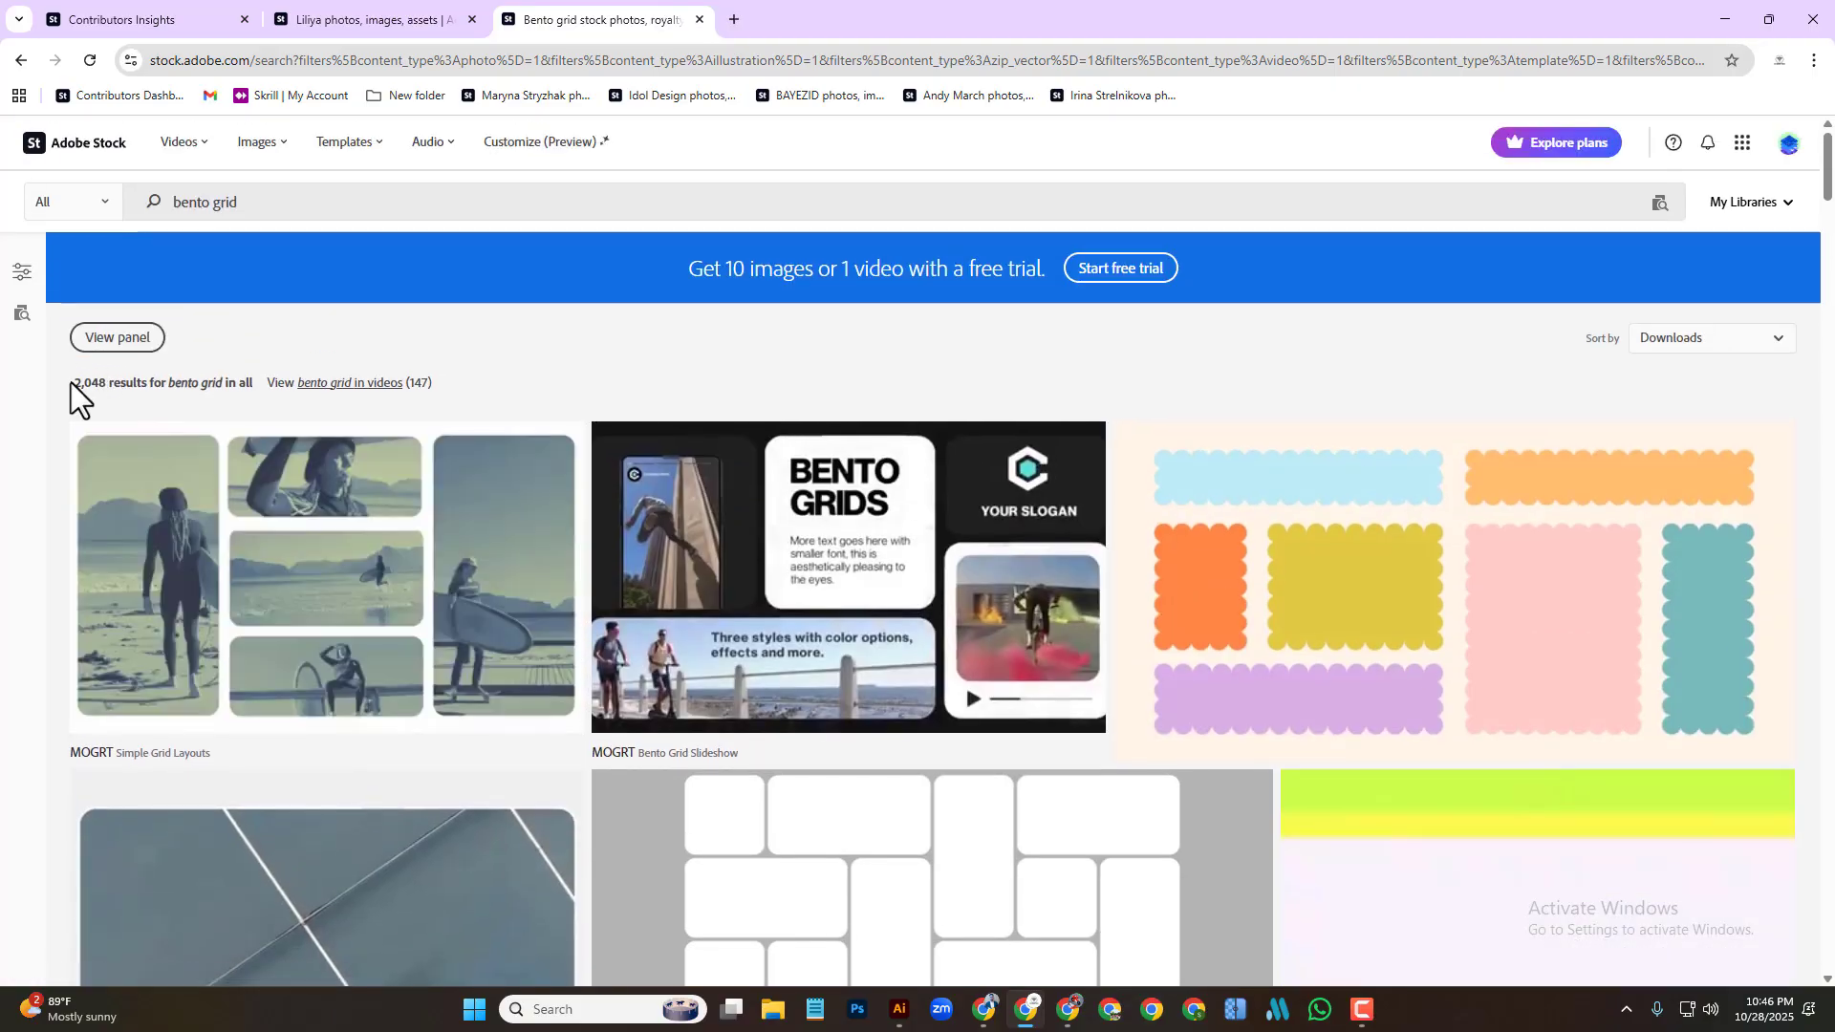
drag(73, 383, 101, 384)
scroll(1434, 478, down, 4)
scroll(1300, 639, down, 2)
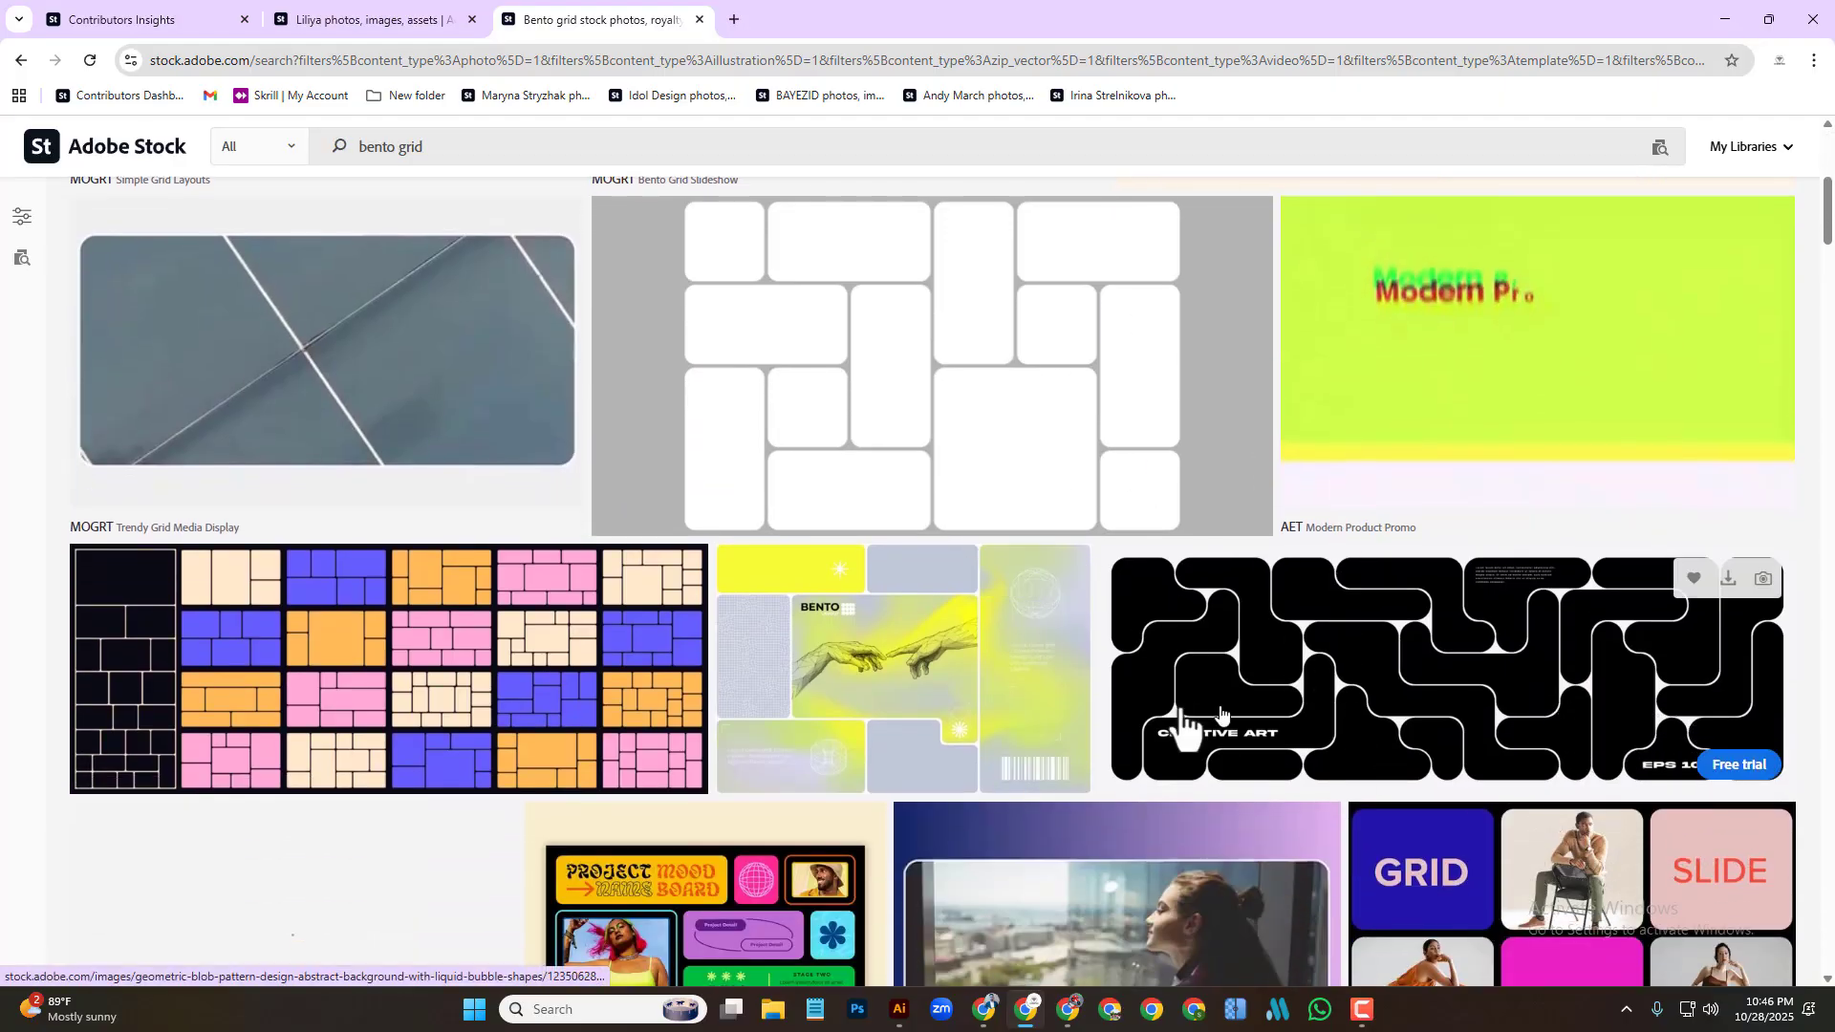
scroll(1339, 736, down, 3)
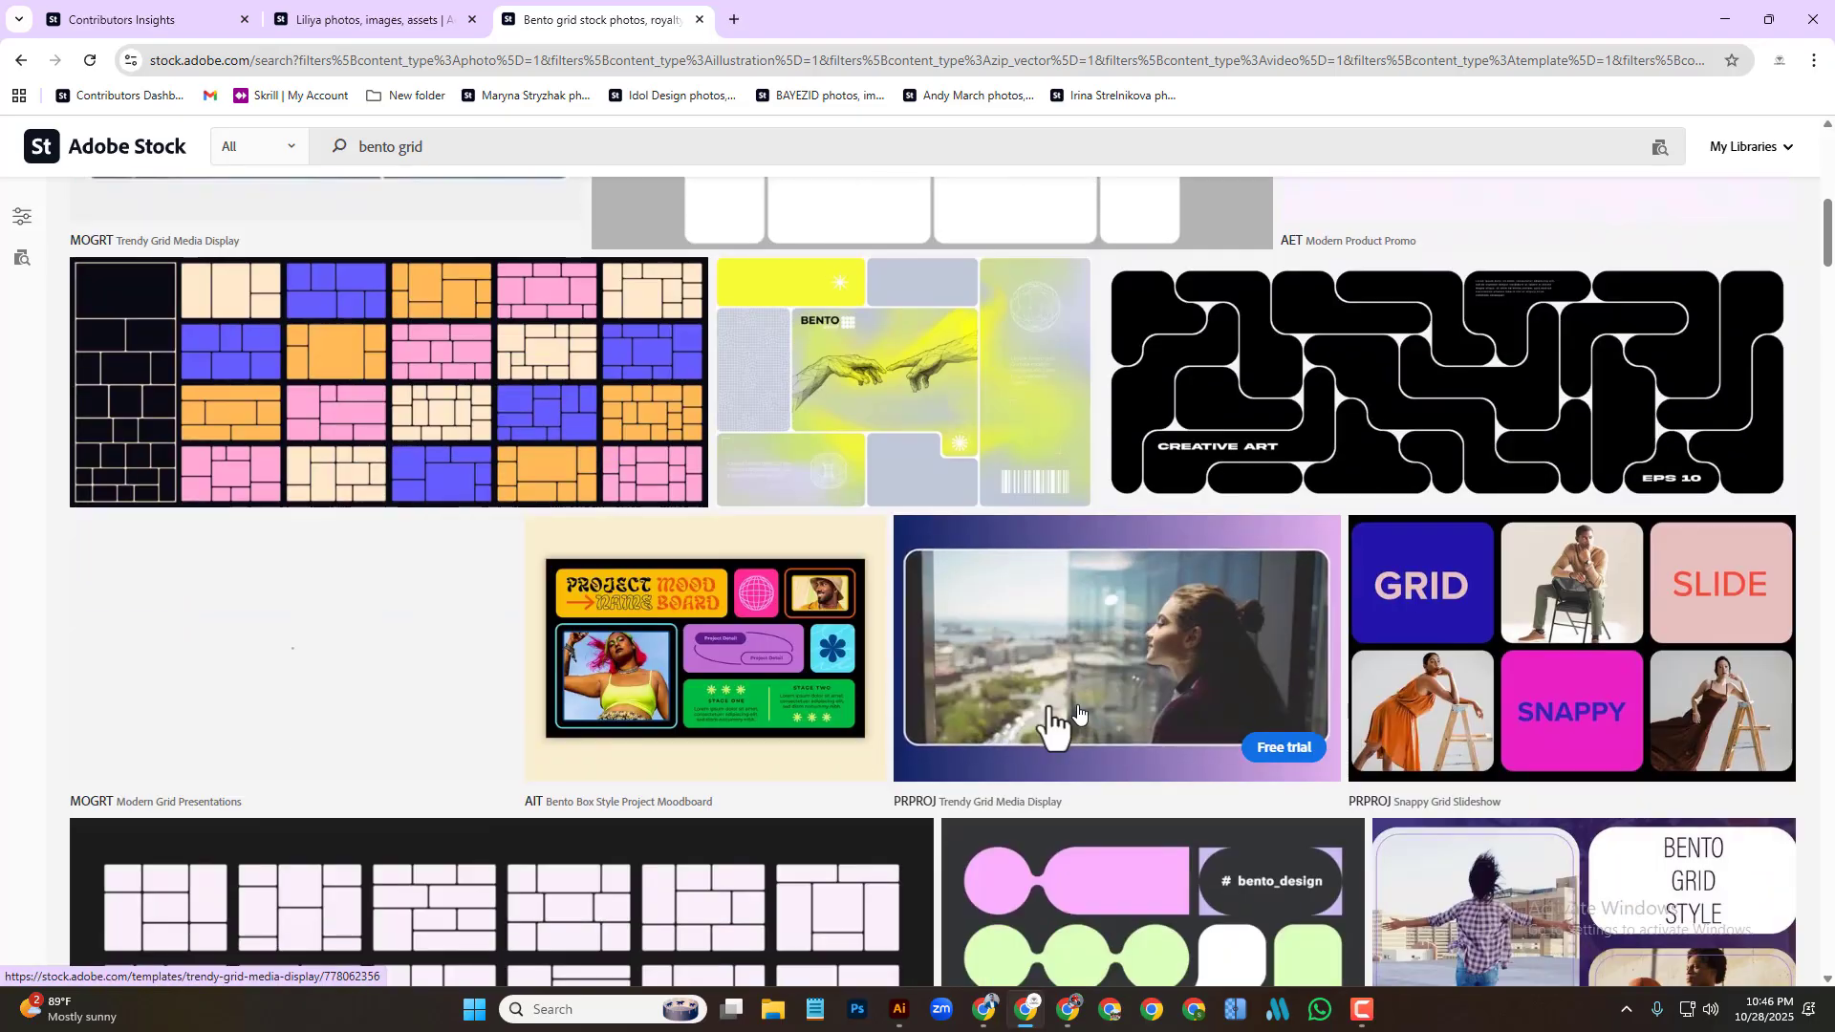
Switch to Illustrator and create a new 6000 x 4000 px RGB document with 1 artboard.
click(1724, 16)
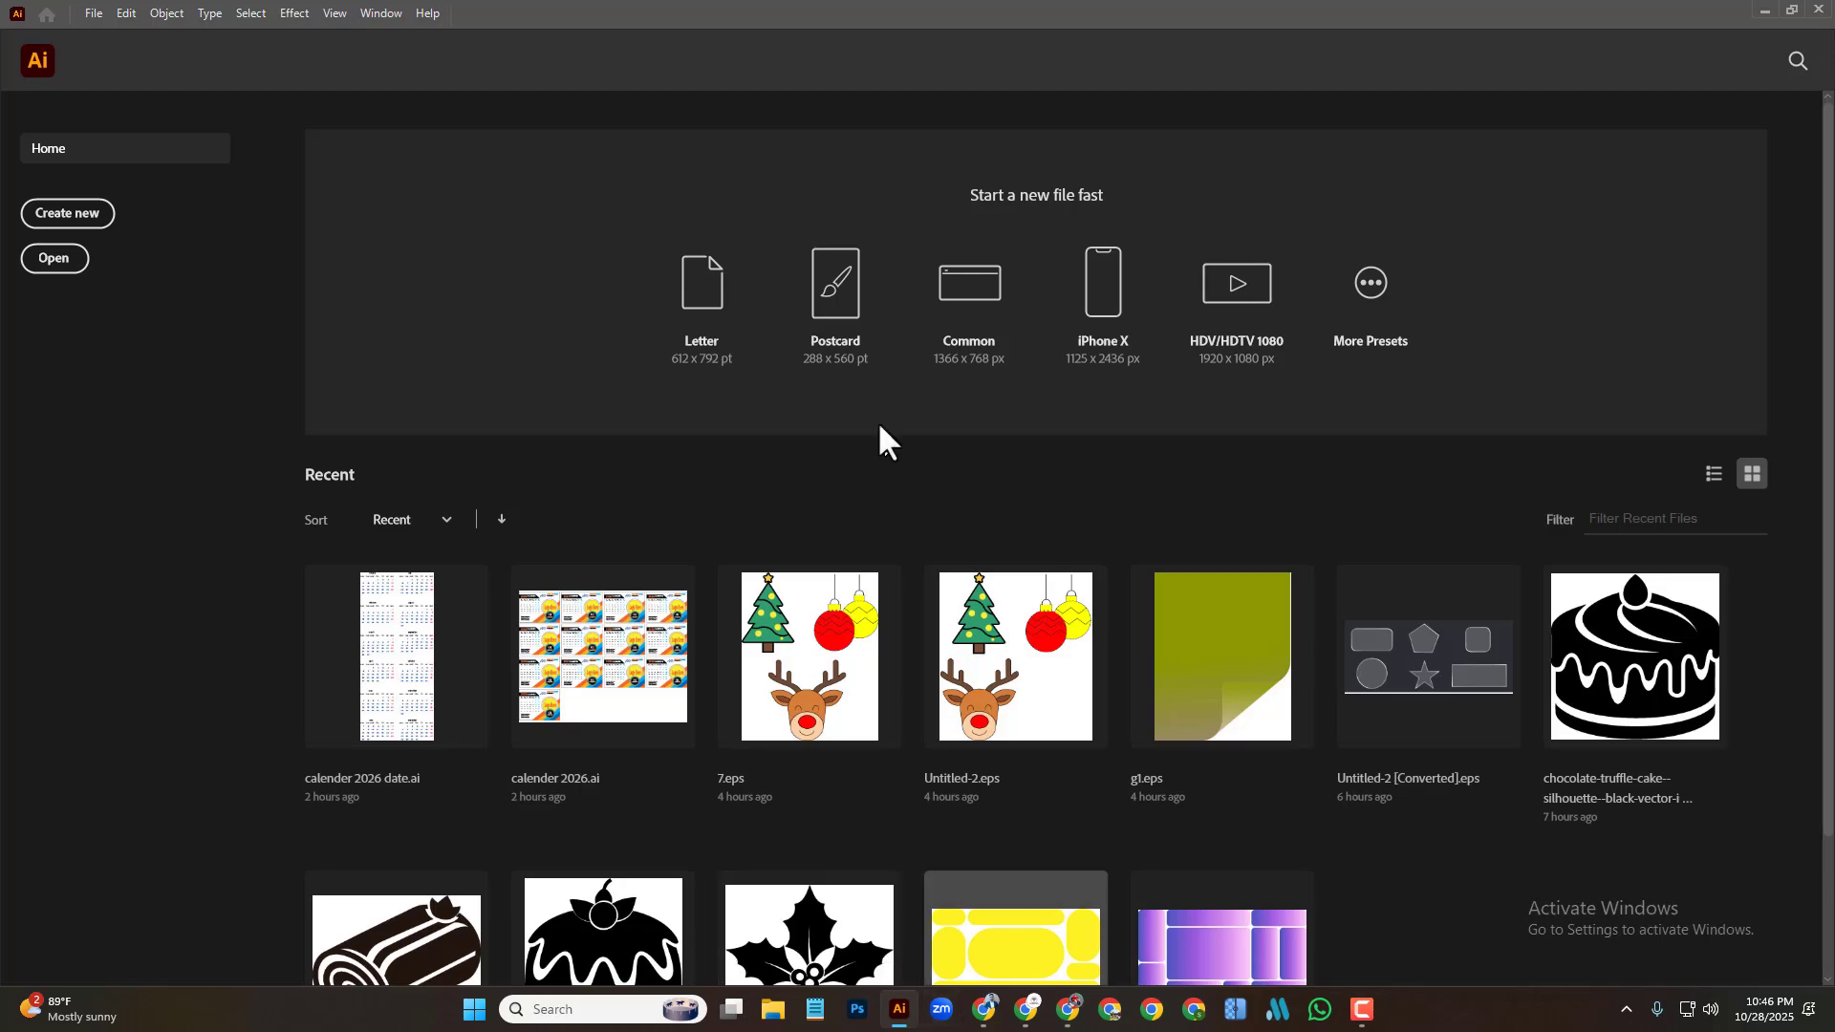
click(68, 216)
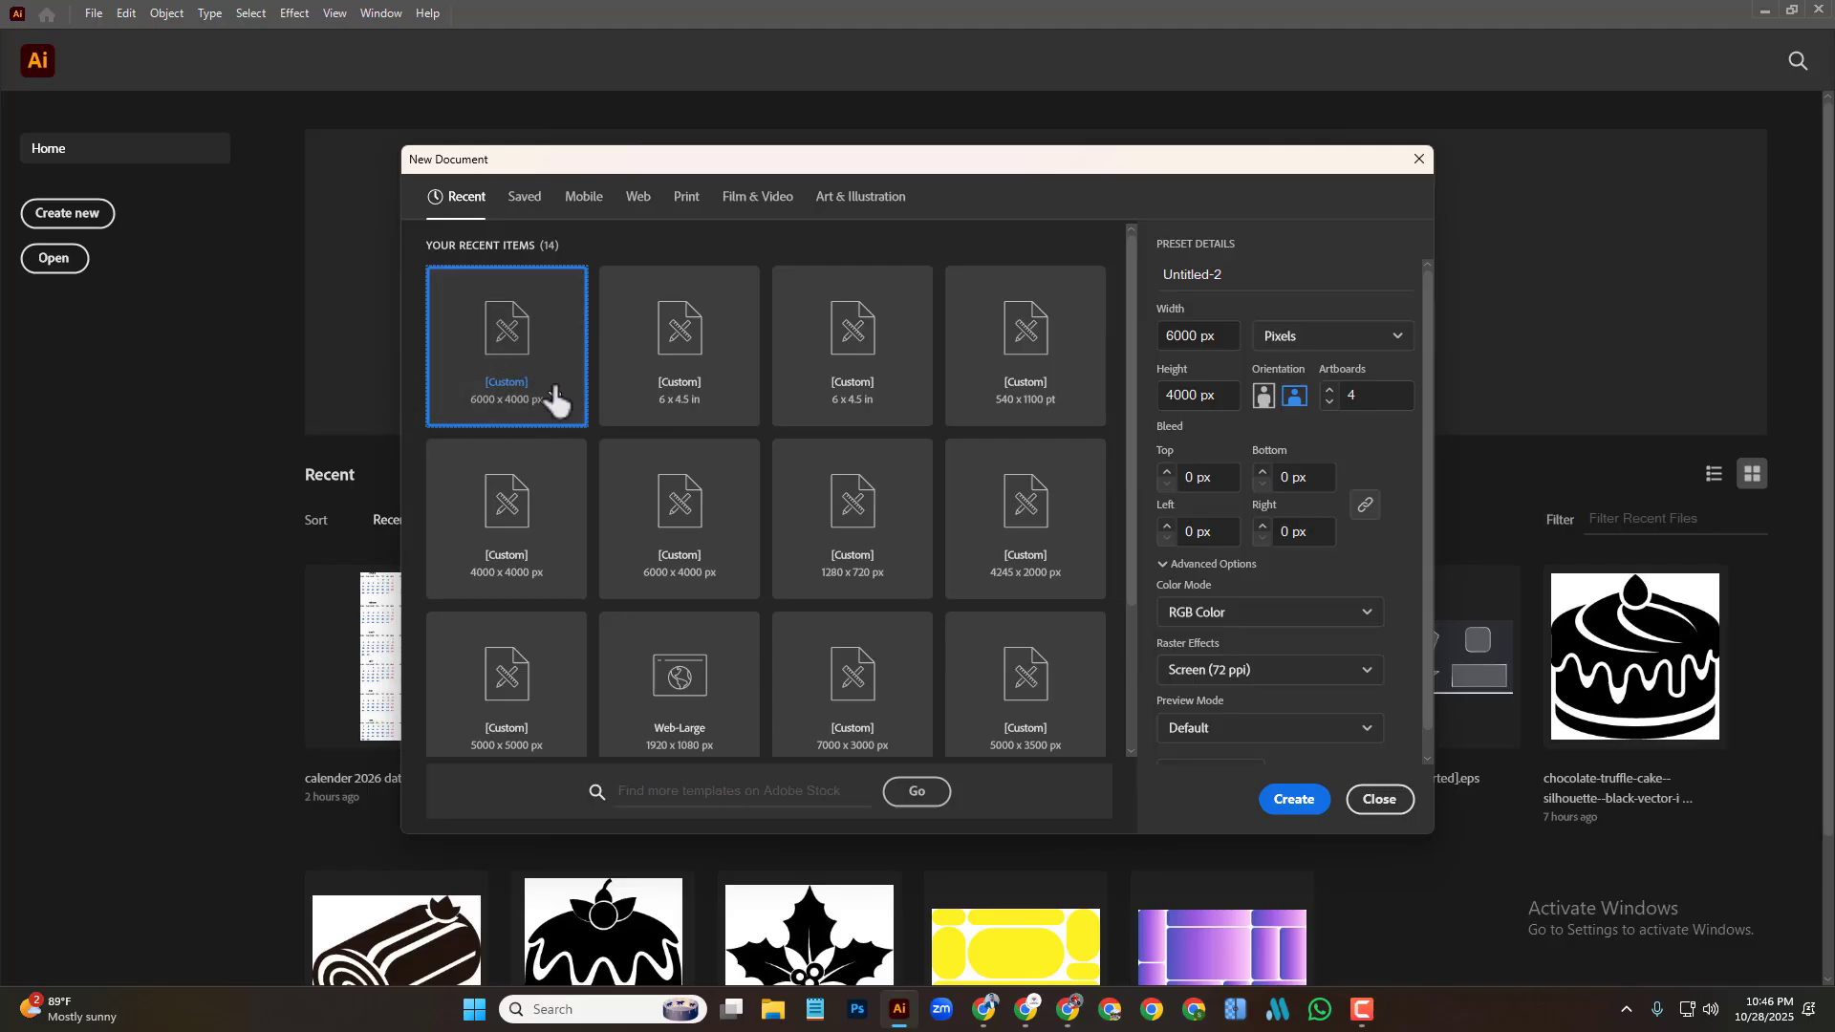
click(1205, 335)
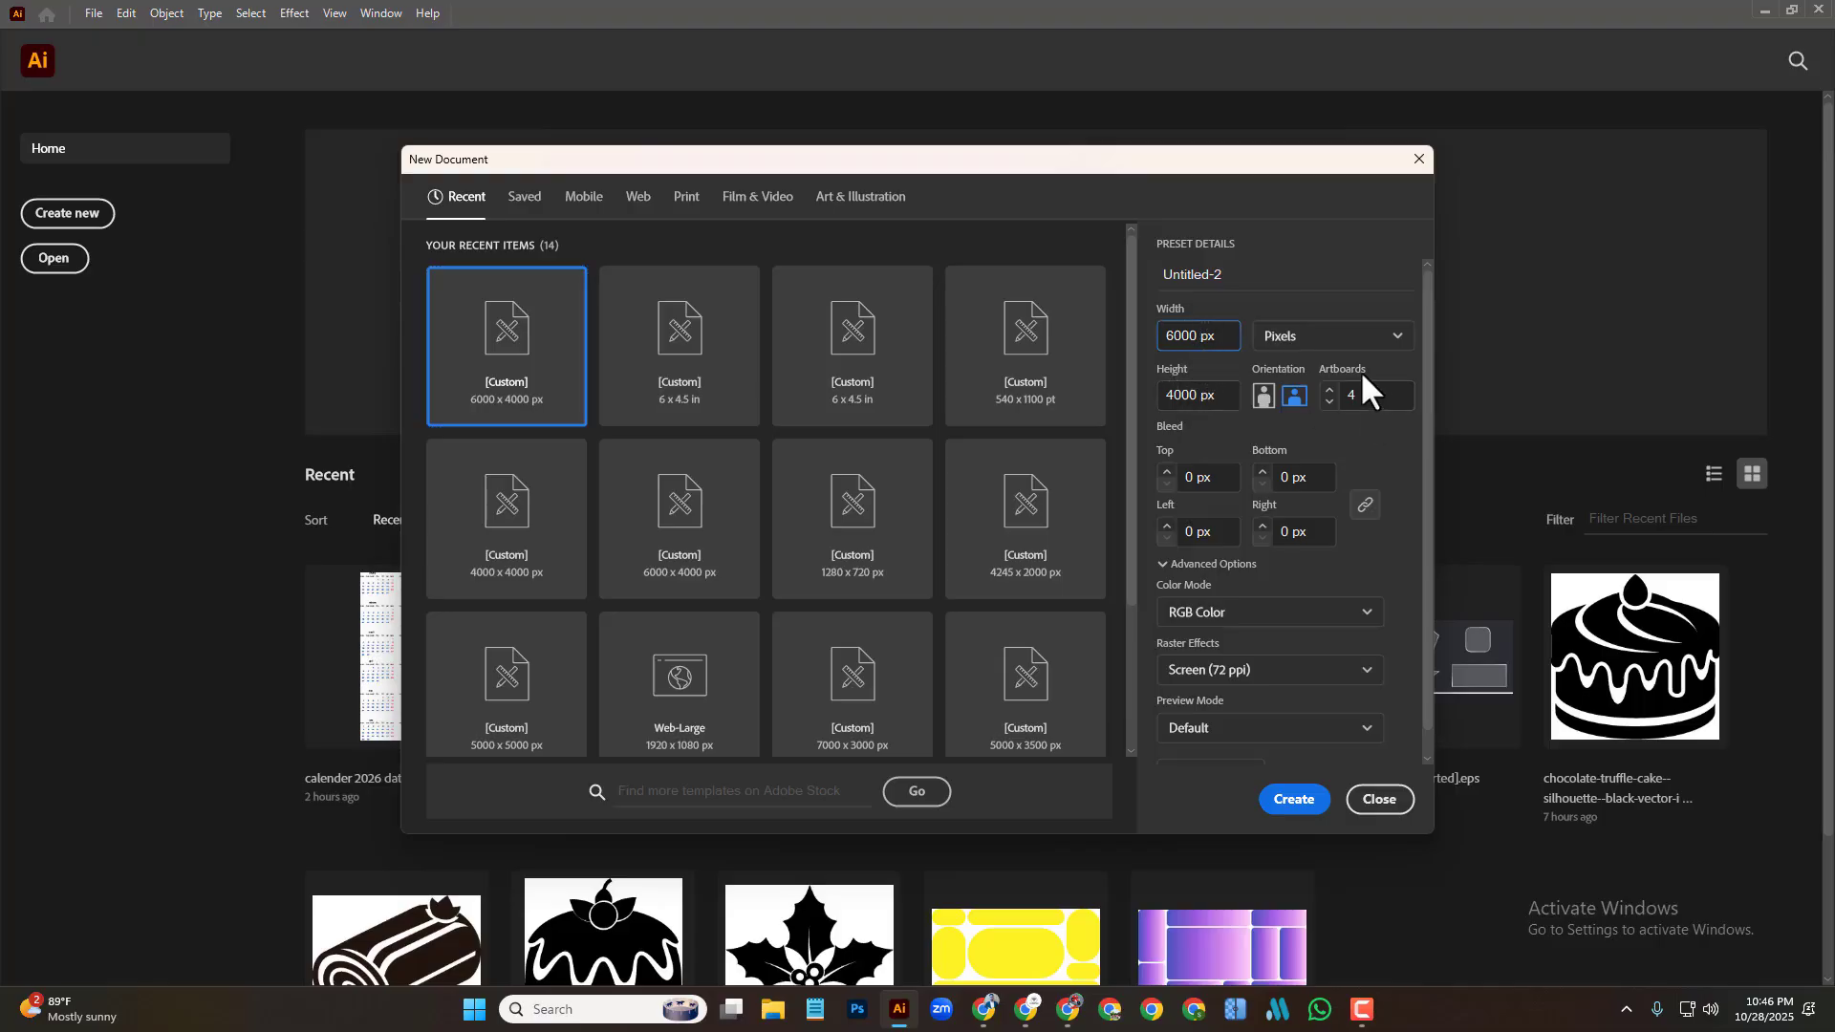
click(1382, 386)
double_click(1382, 394)
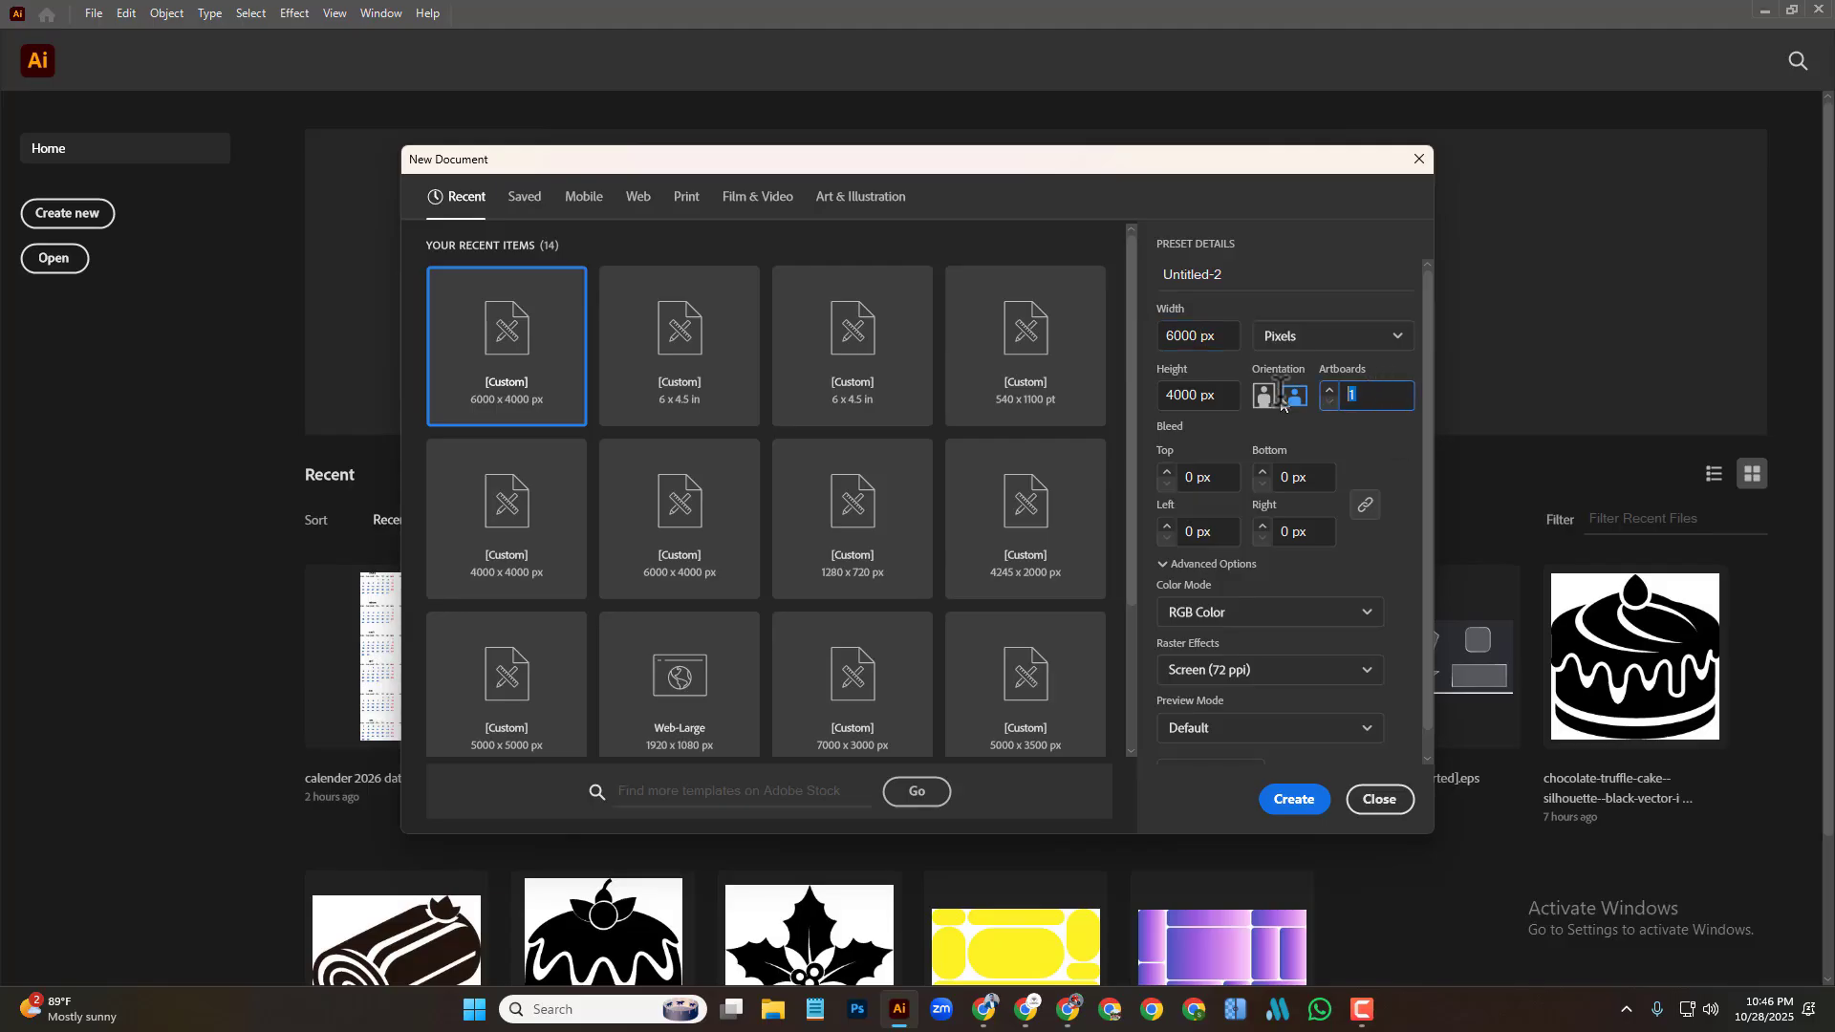
click(1382, 392)
click(1295, 803)
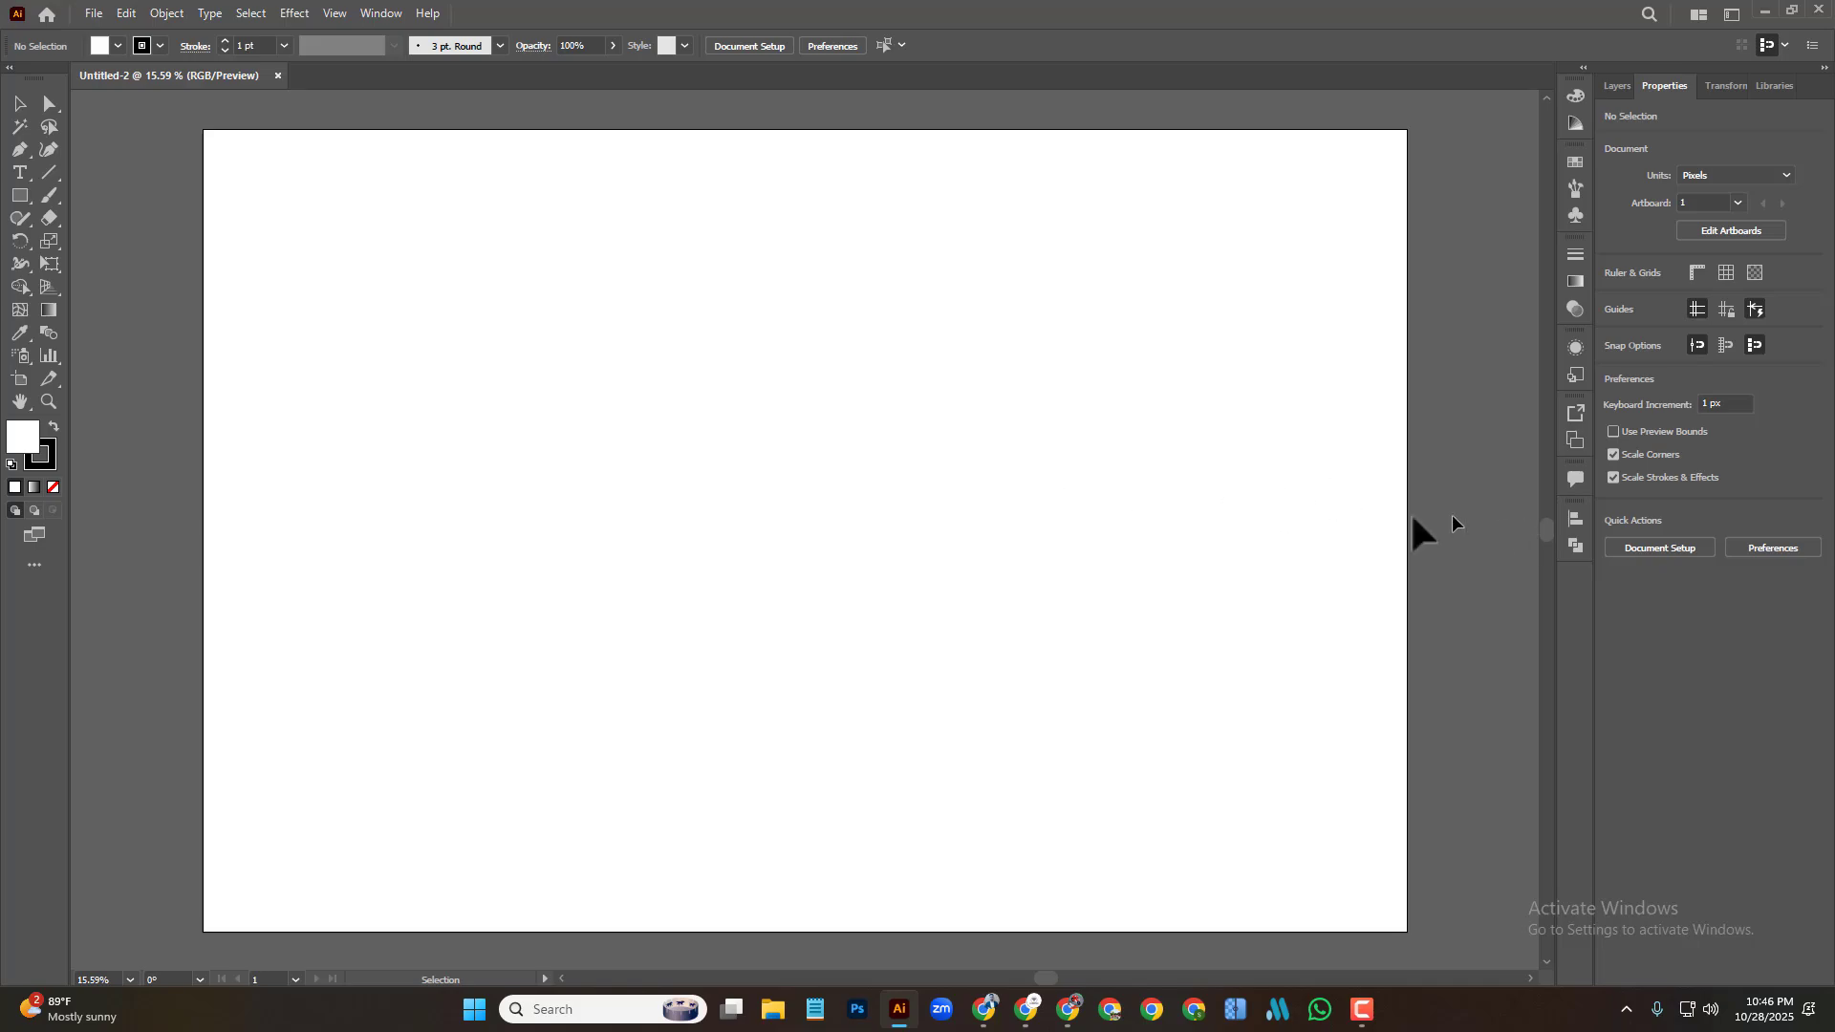
Create a rectangle 6000 px wide and 4000 px high.
drag(1201, 500, 1136, 488)
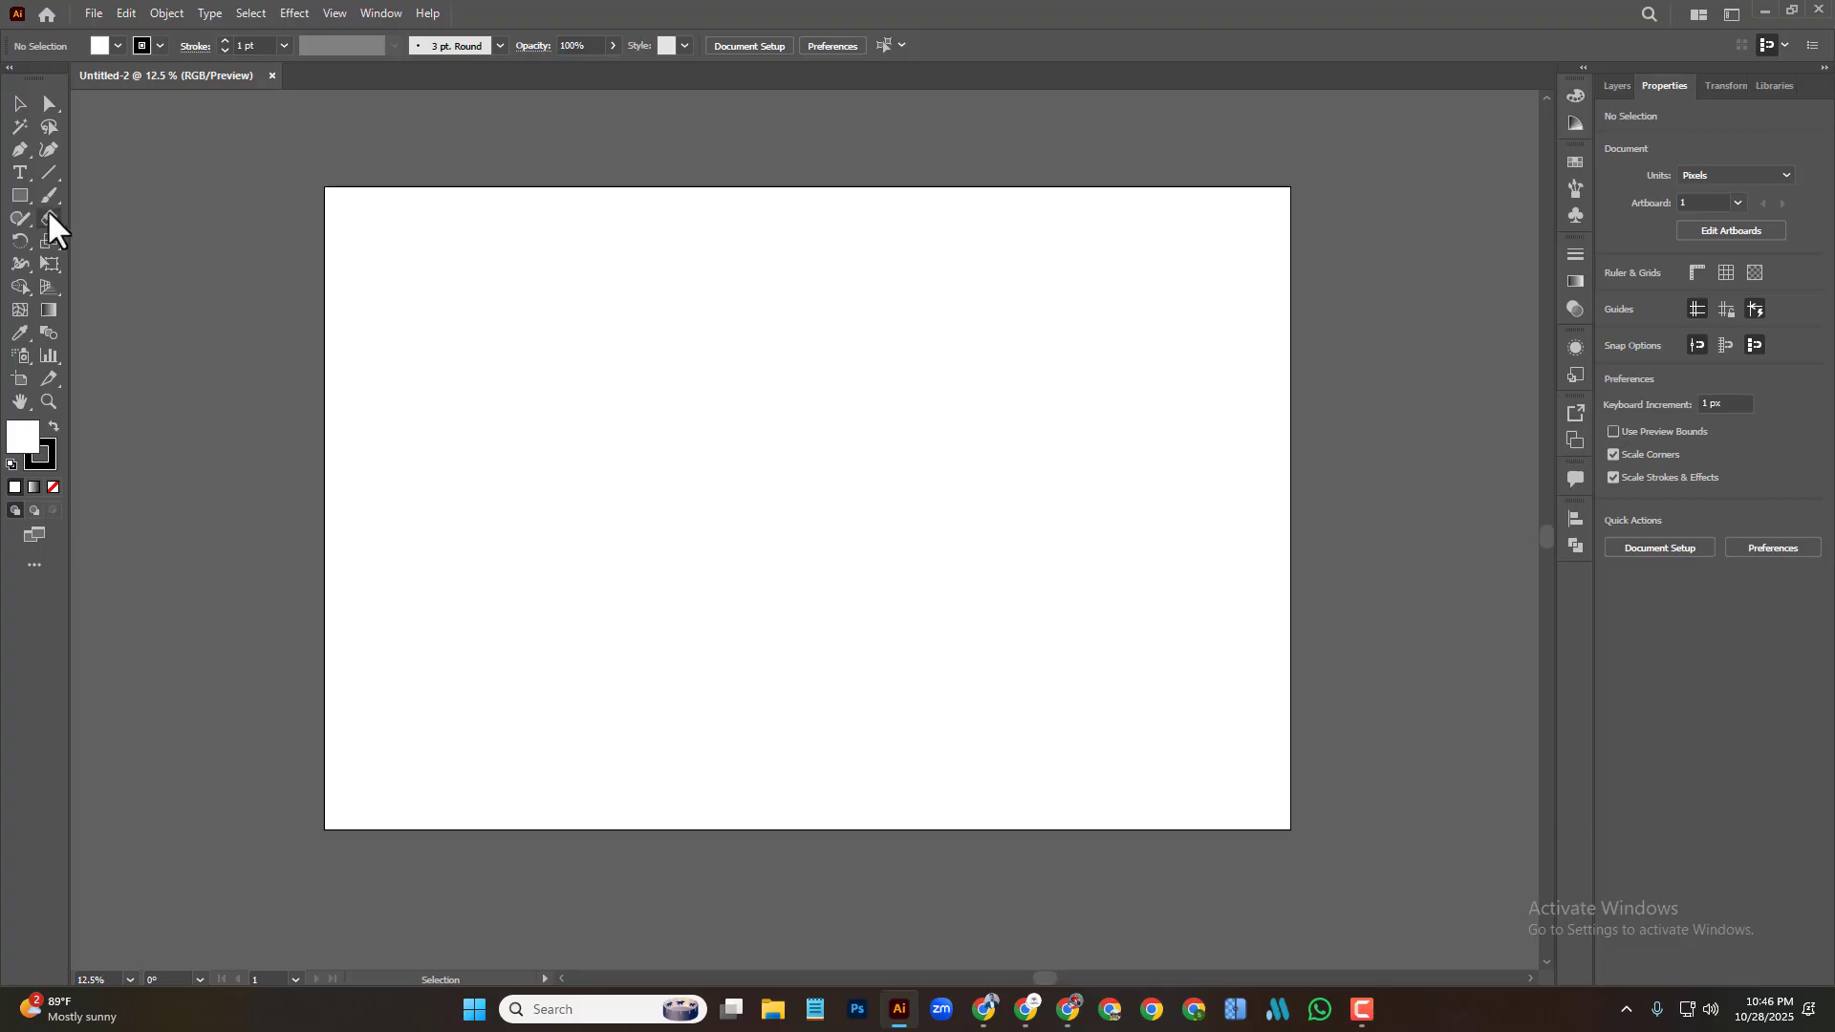
key(m)
click(507, 328)
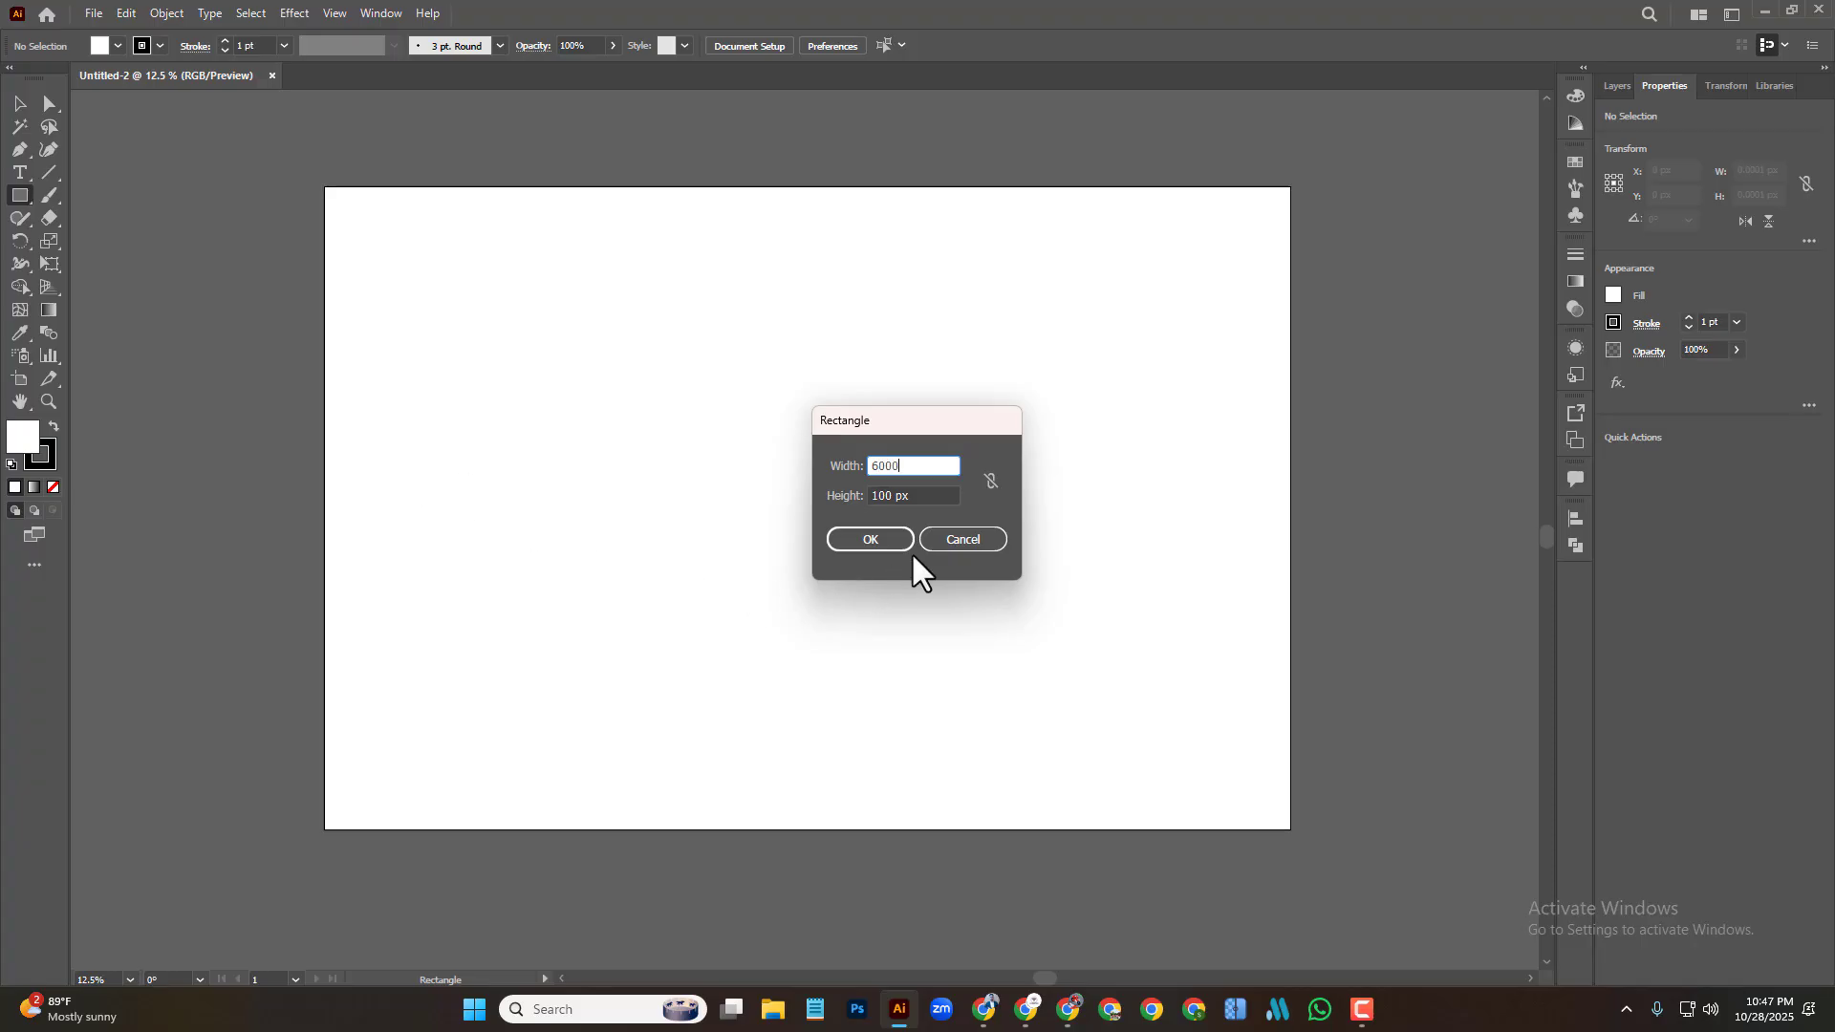
key(Tab)
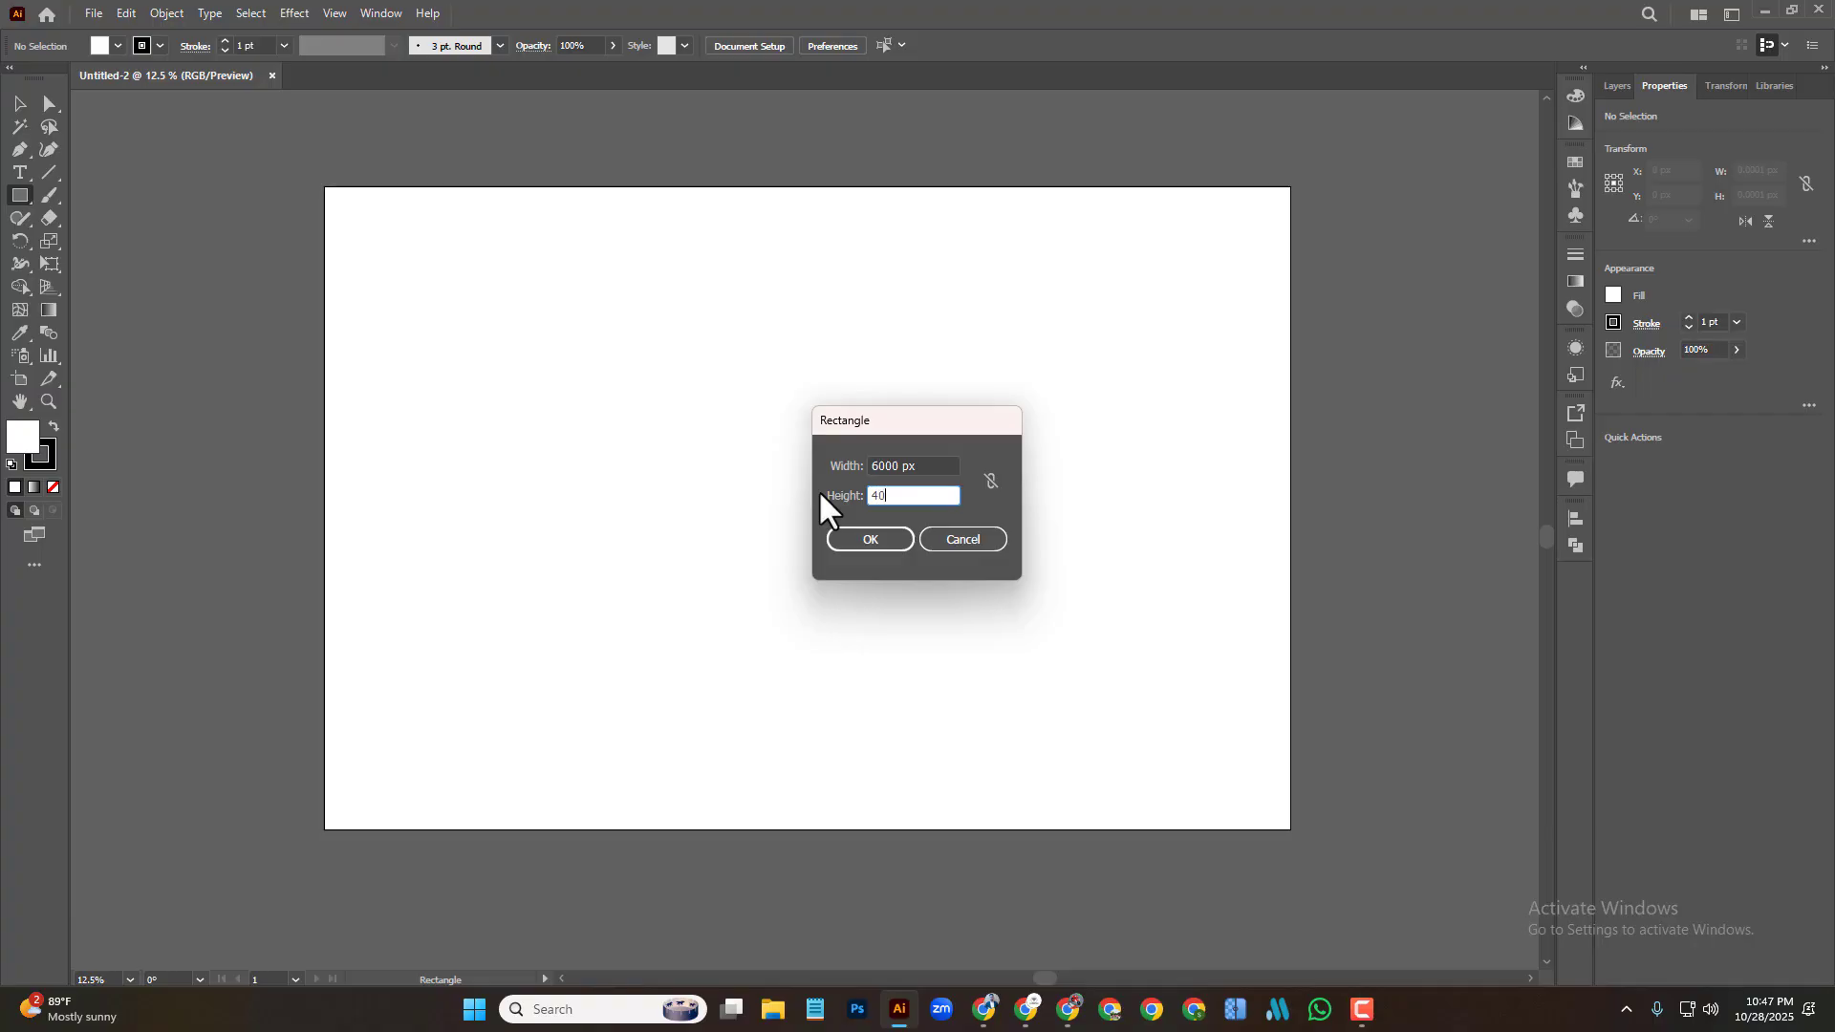
text(4000)
click(871, 540)
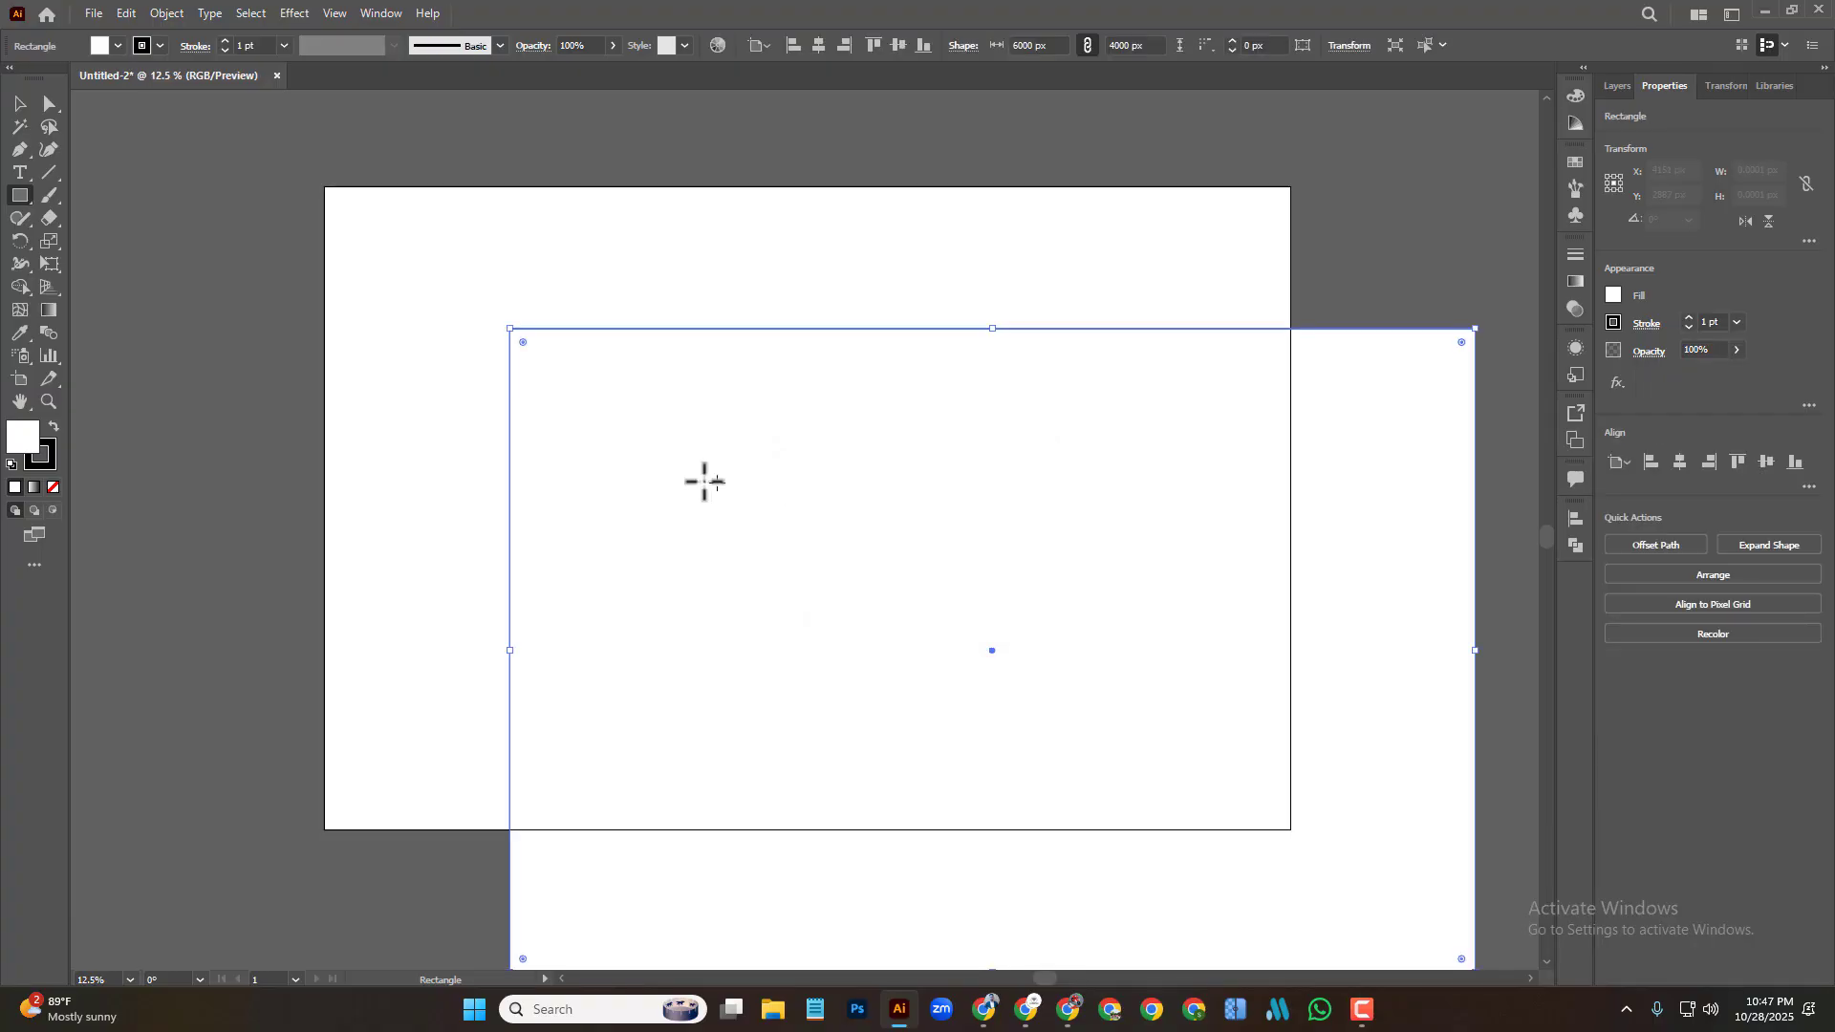
Set the new rectangle's fill to none, keeping its black stroke.
click(118, 46)
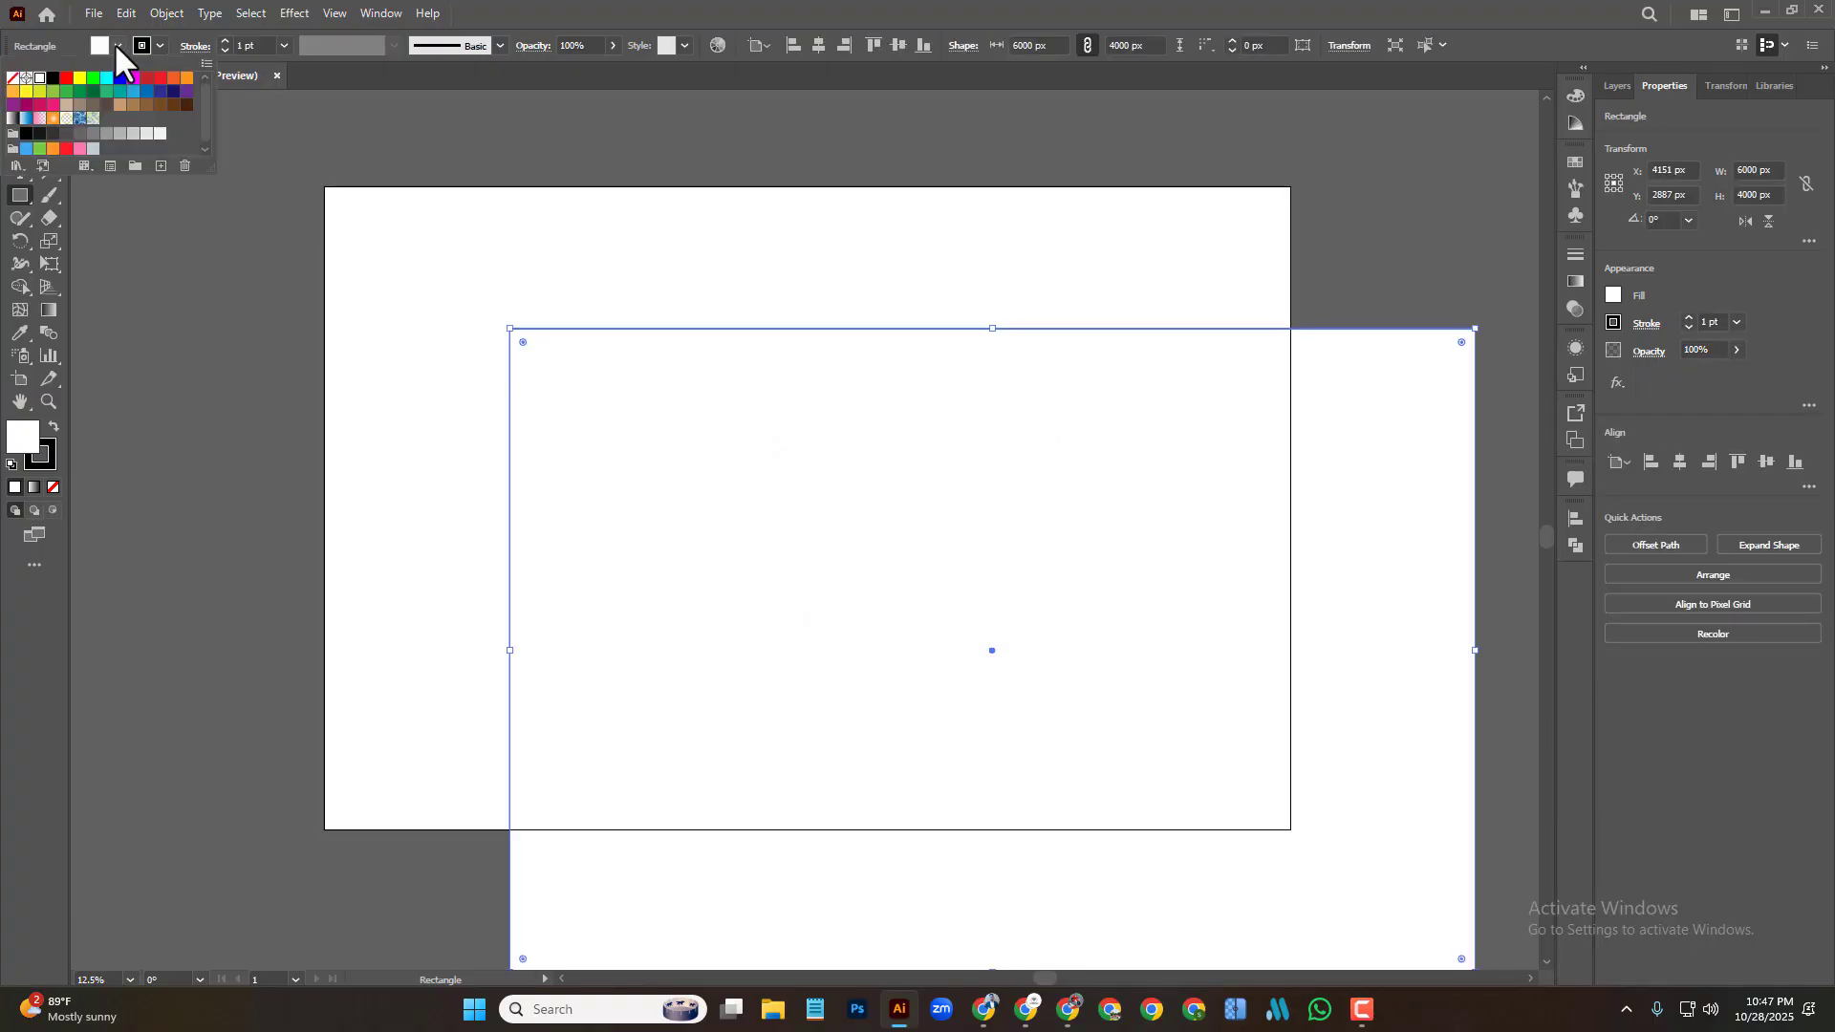
click(161, 50)
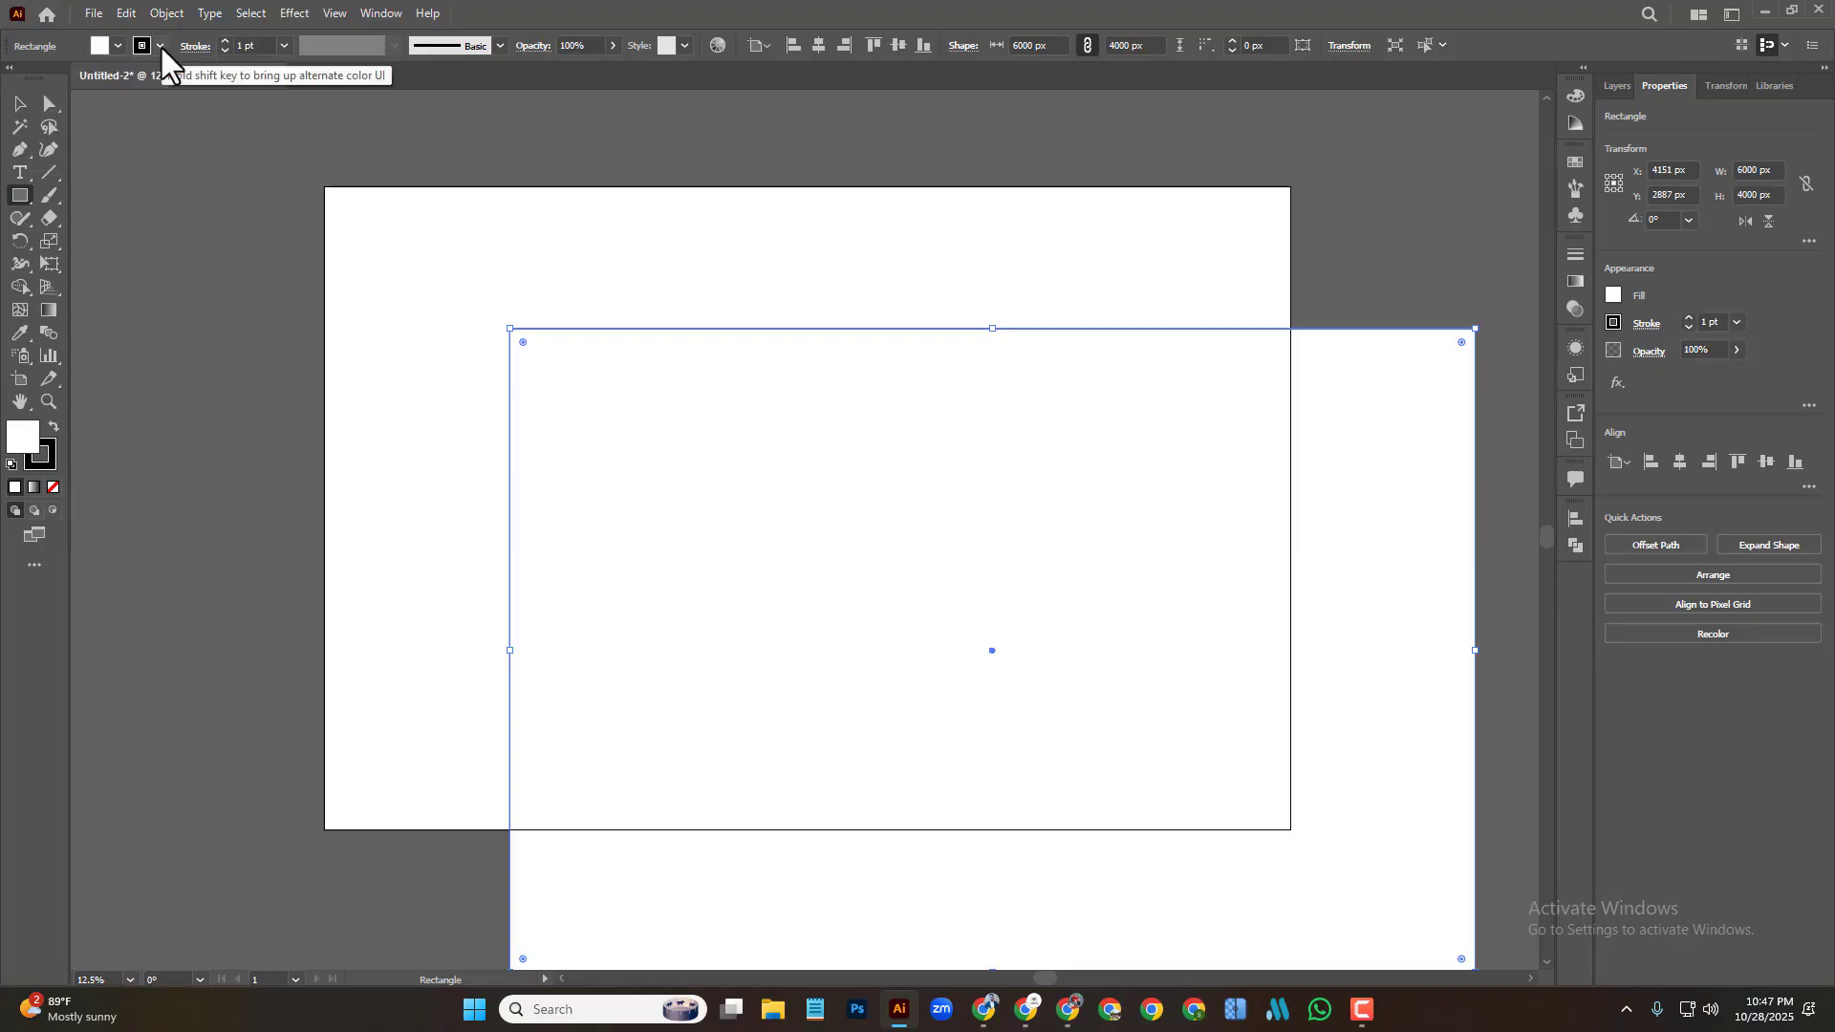
click(117, 48)
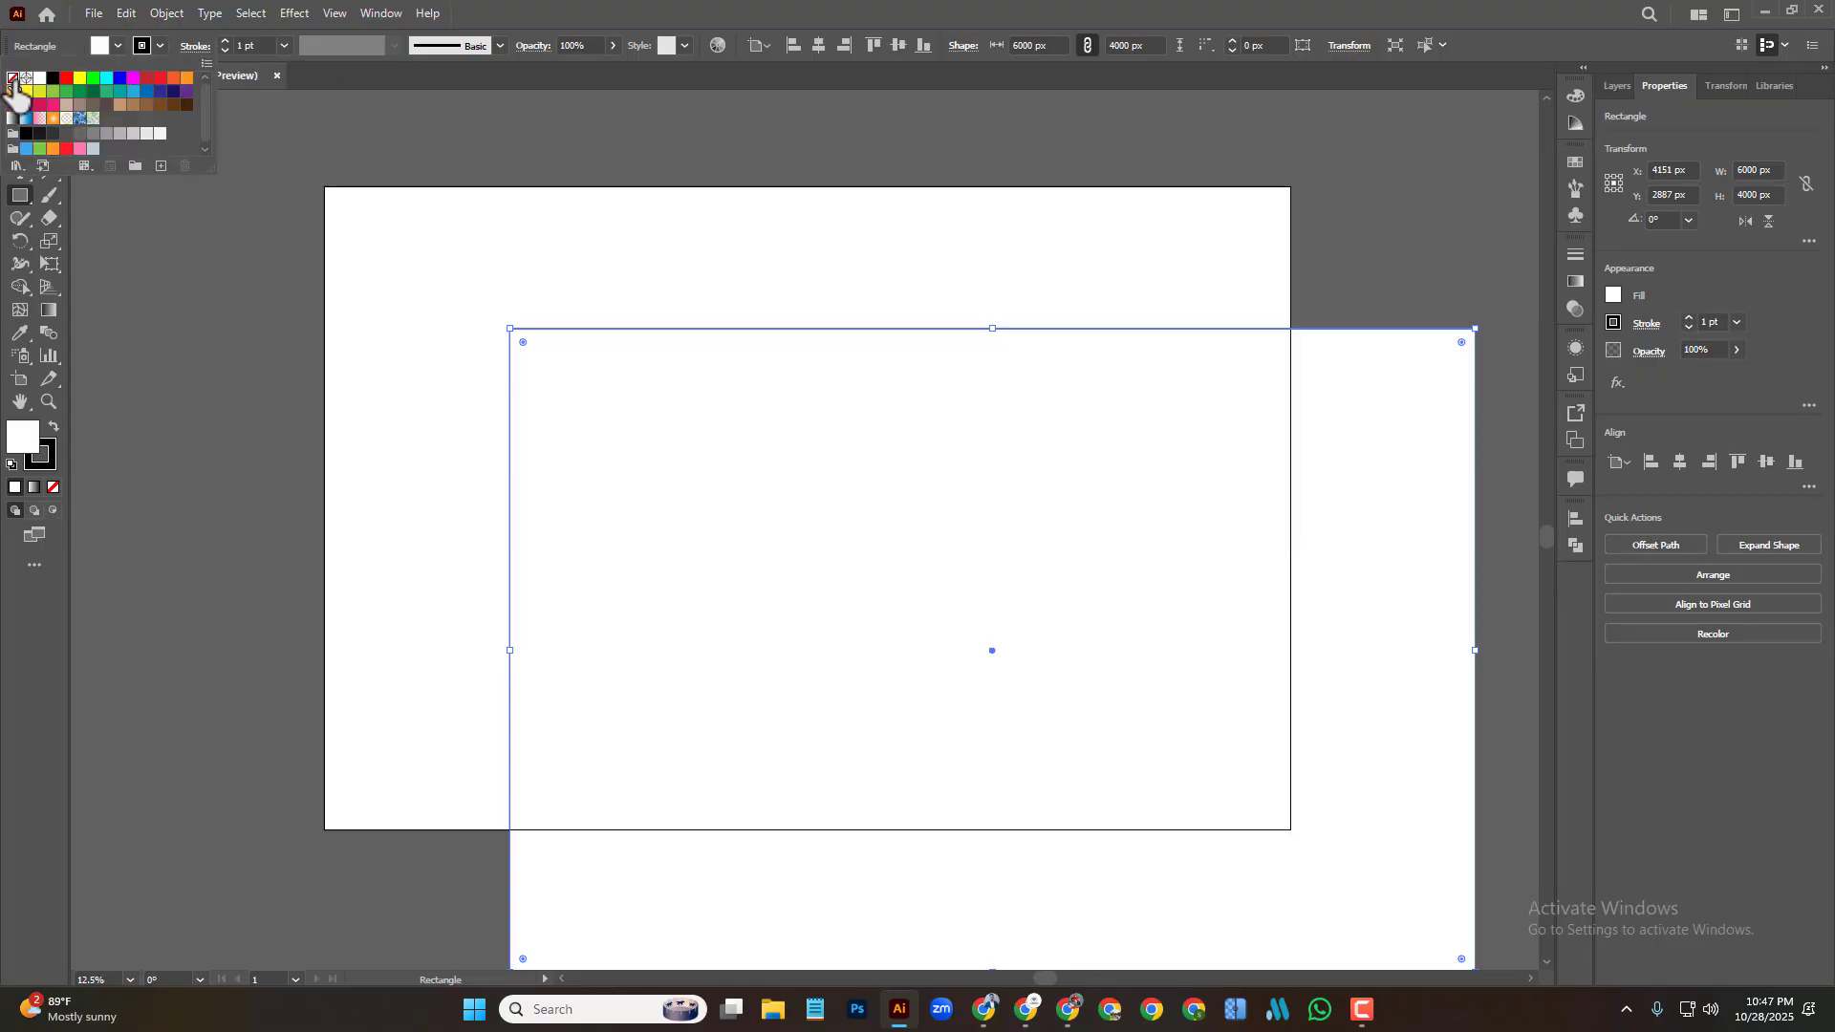
click(11, 77)
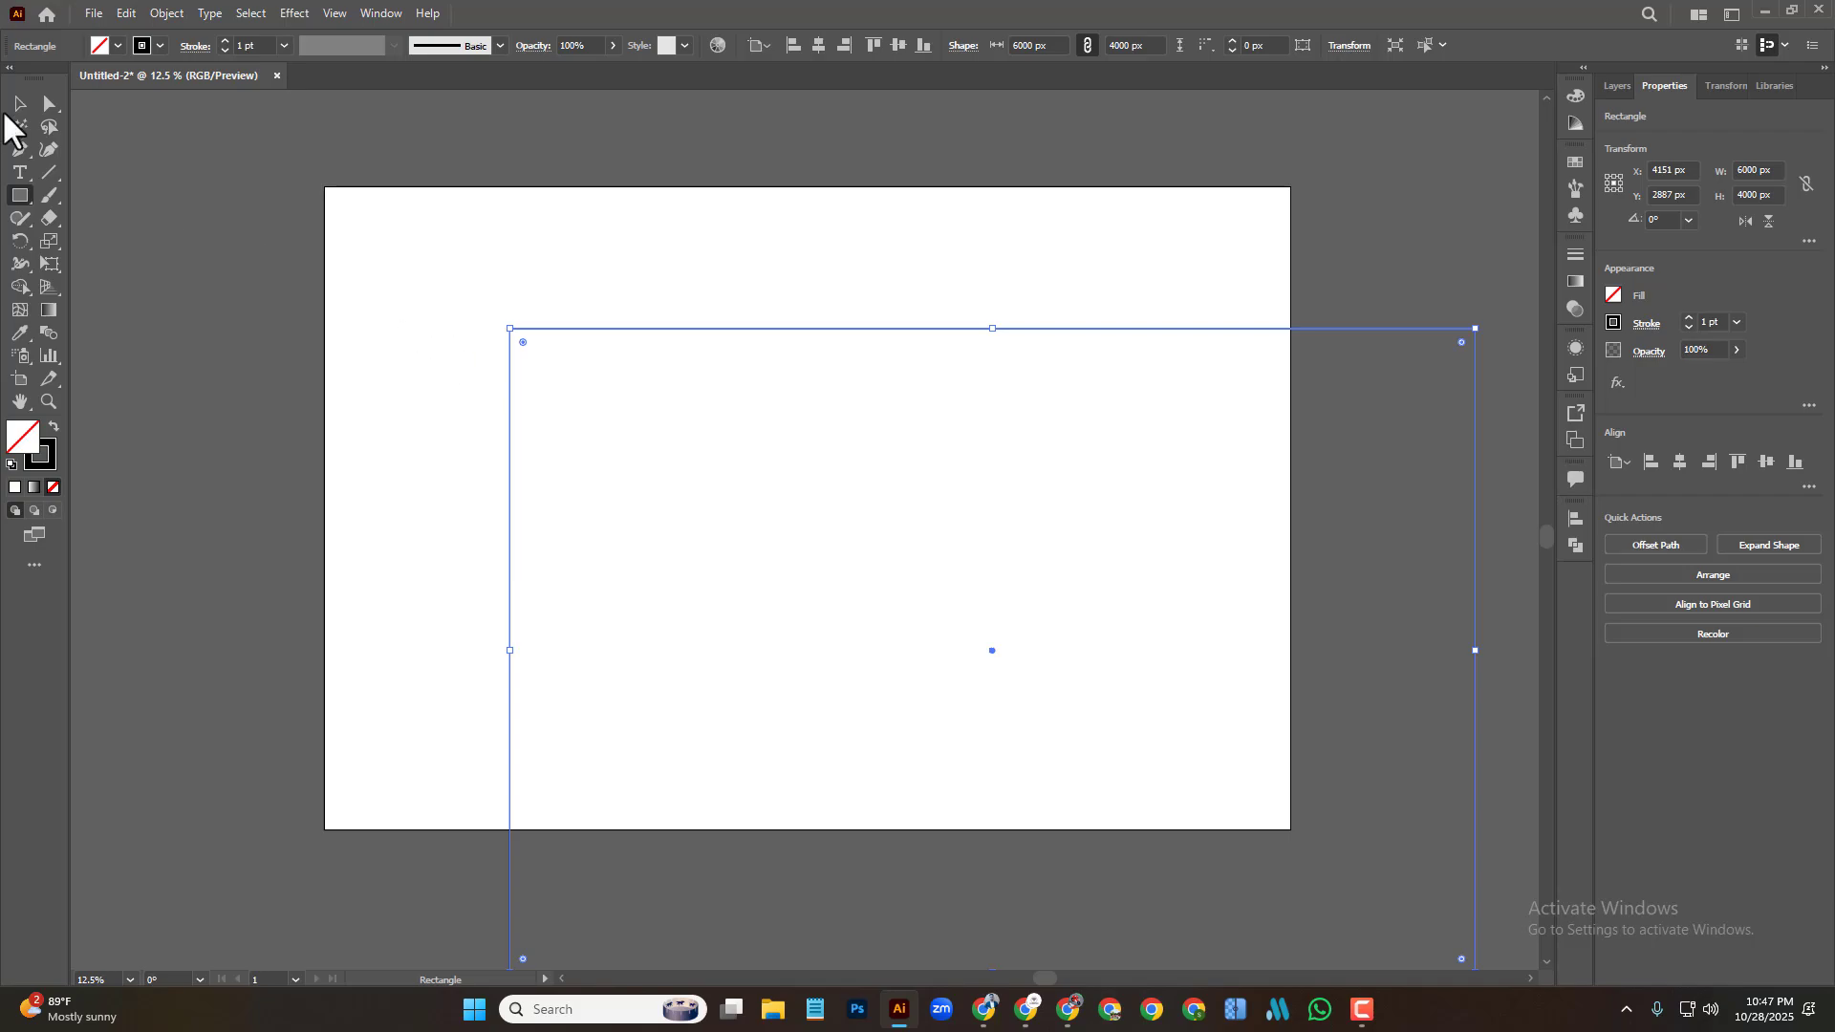
click(48, 195)
drag(446, 302, 617, 379)
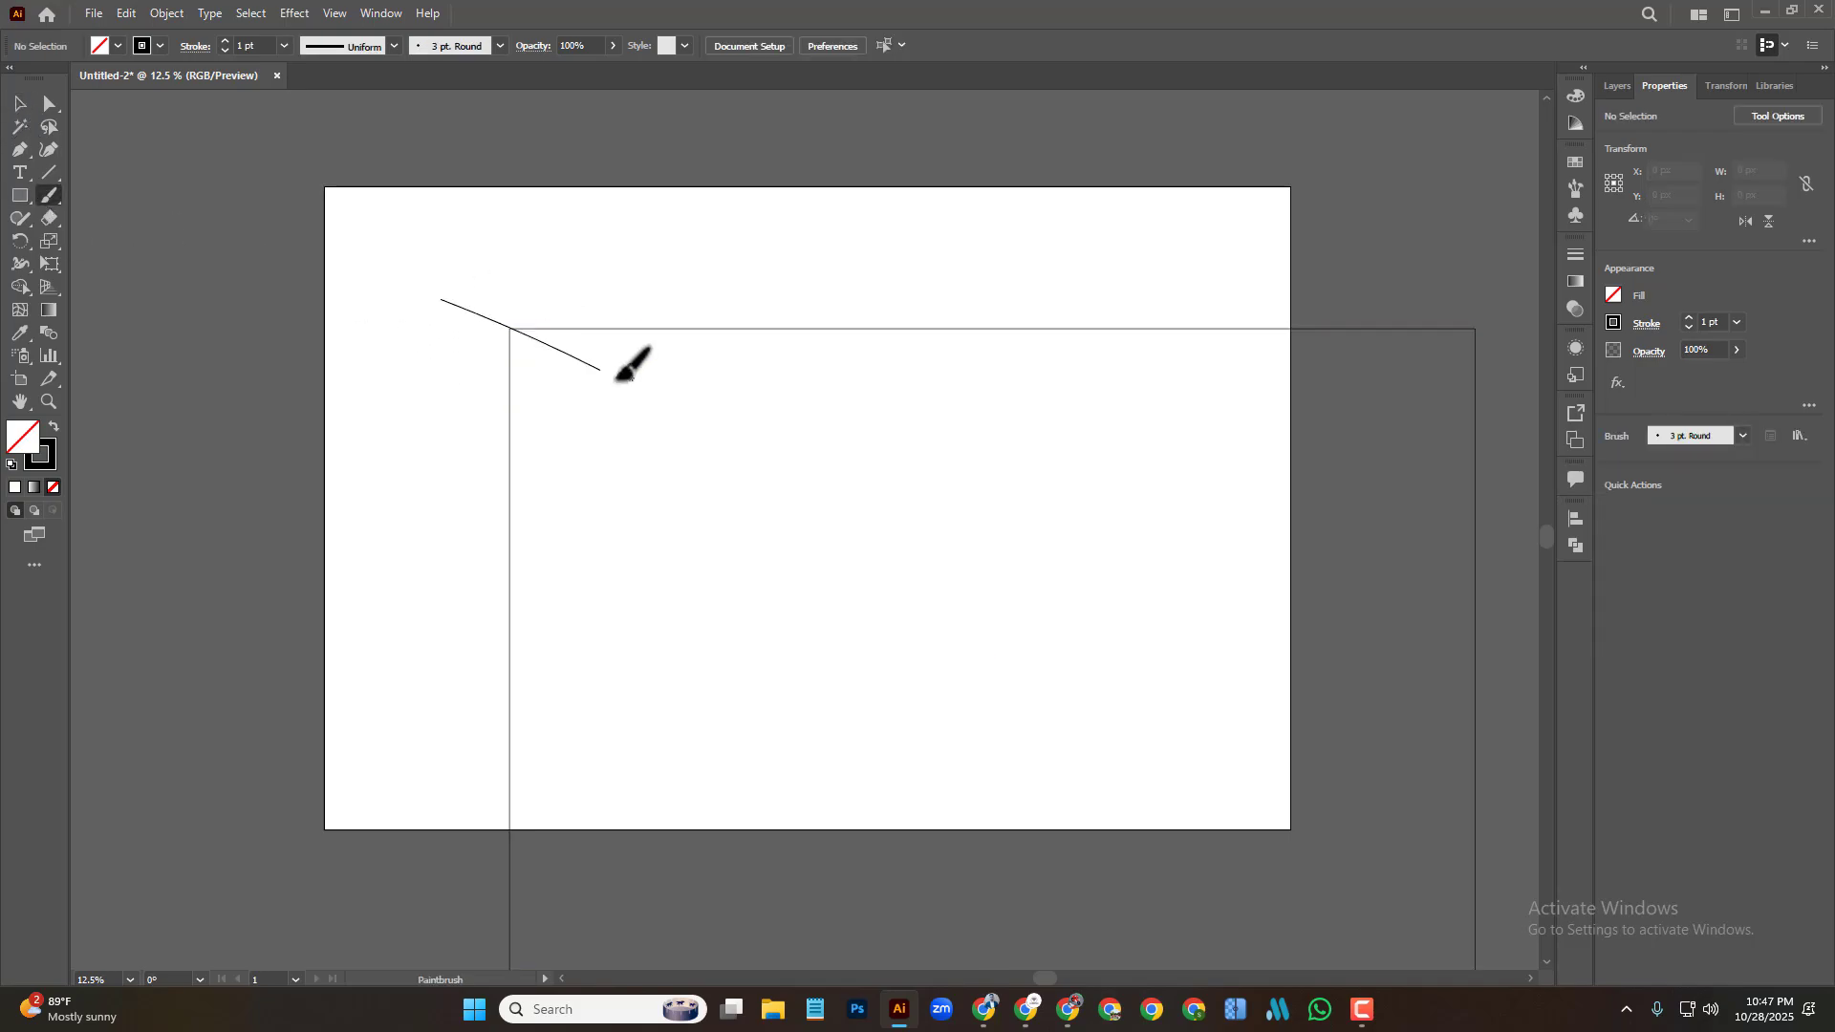
key(ctrl+z)
Align the rectangle to the artboard's horizontal center and top edge.
key(v)
drag(422, 278, 559, 394)
click(817, 45)
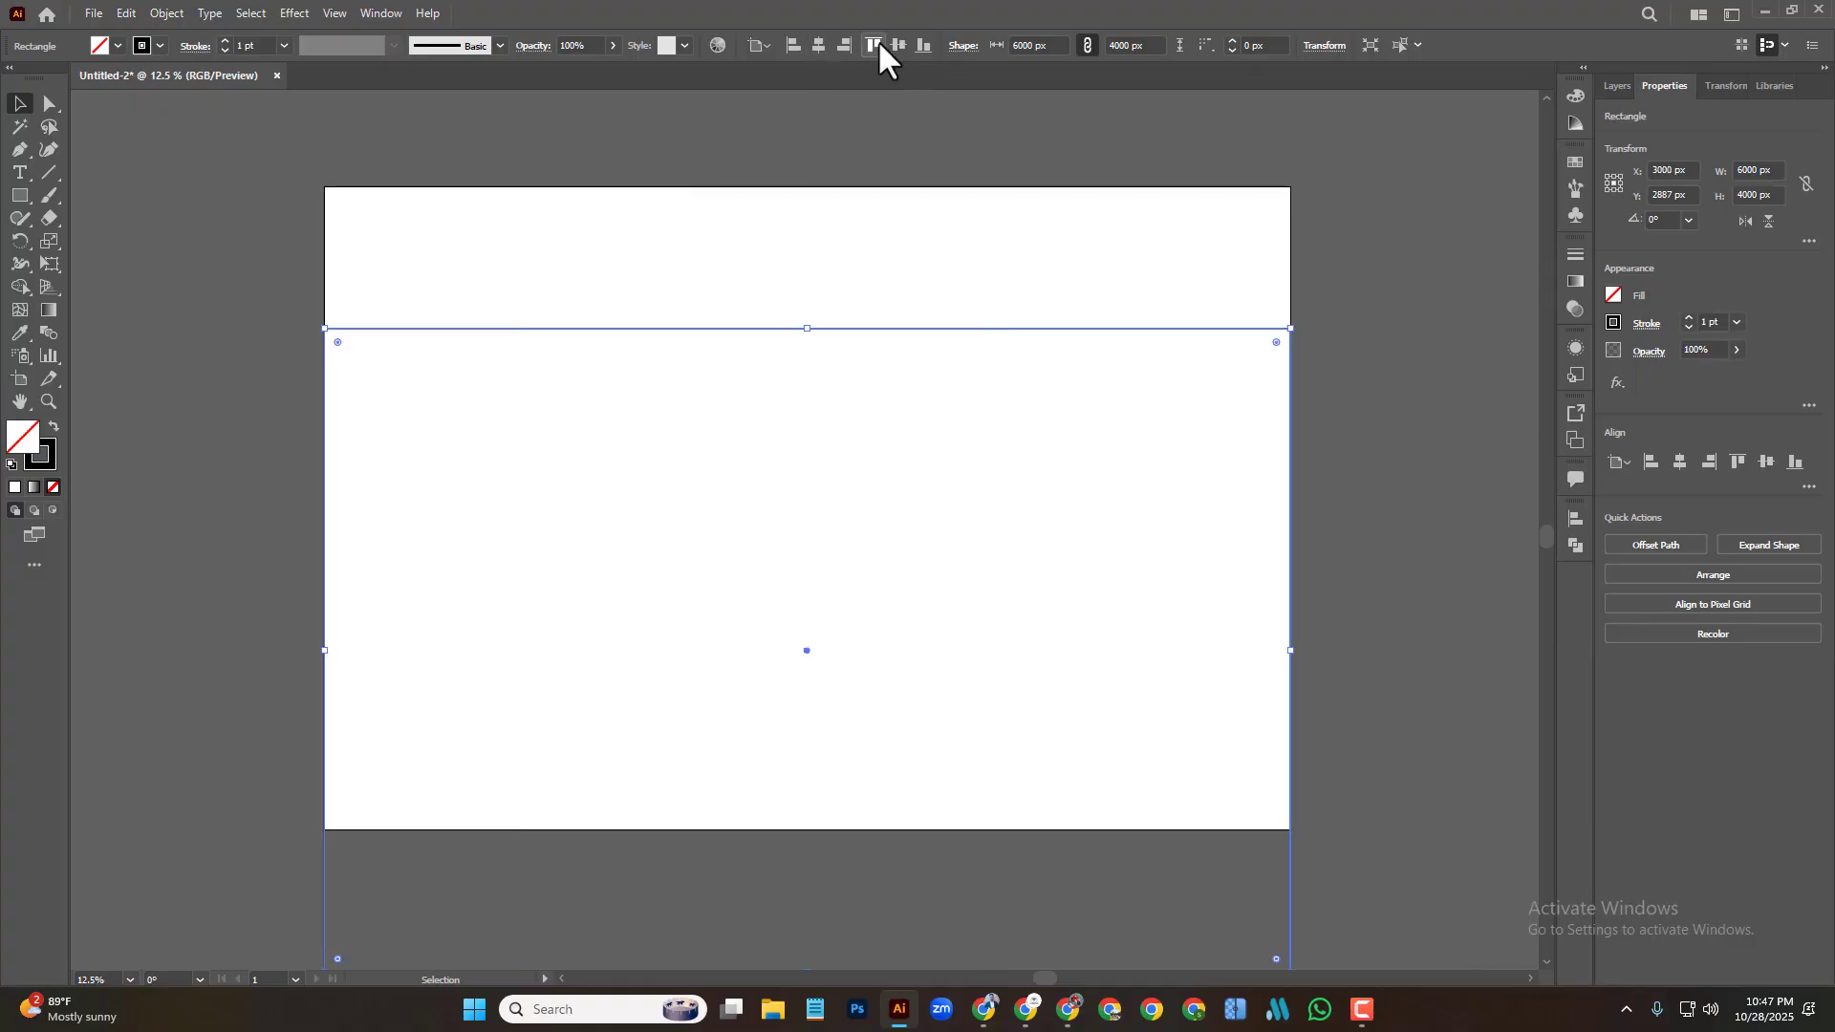
click(875, 45)
Scale the rectangle down proportionally about its center to about 5604 x 3736 px, leaving an even-looking margin inside the artboard.
click(476, 291)
drag(375, 255, 377, 258)
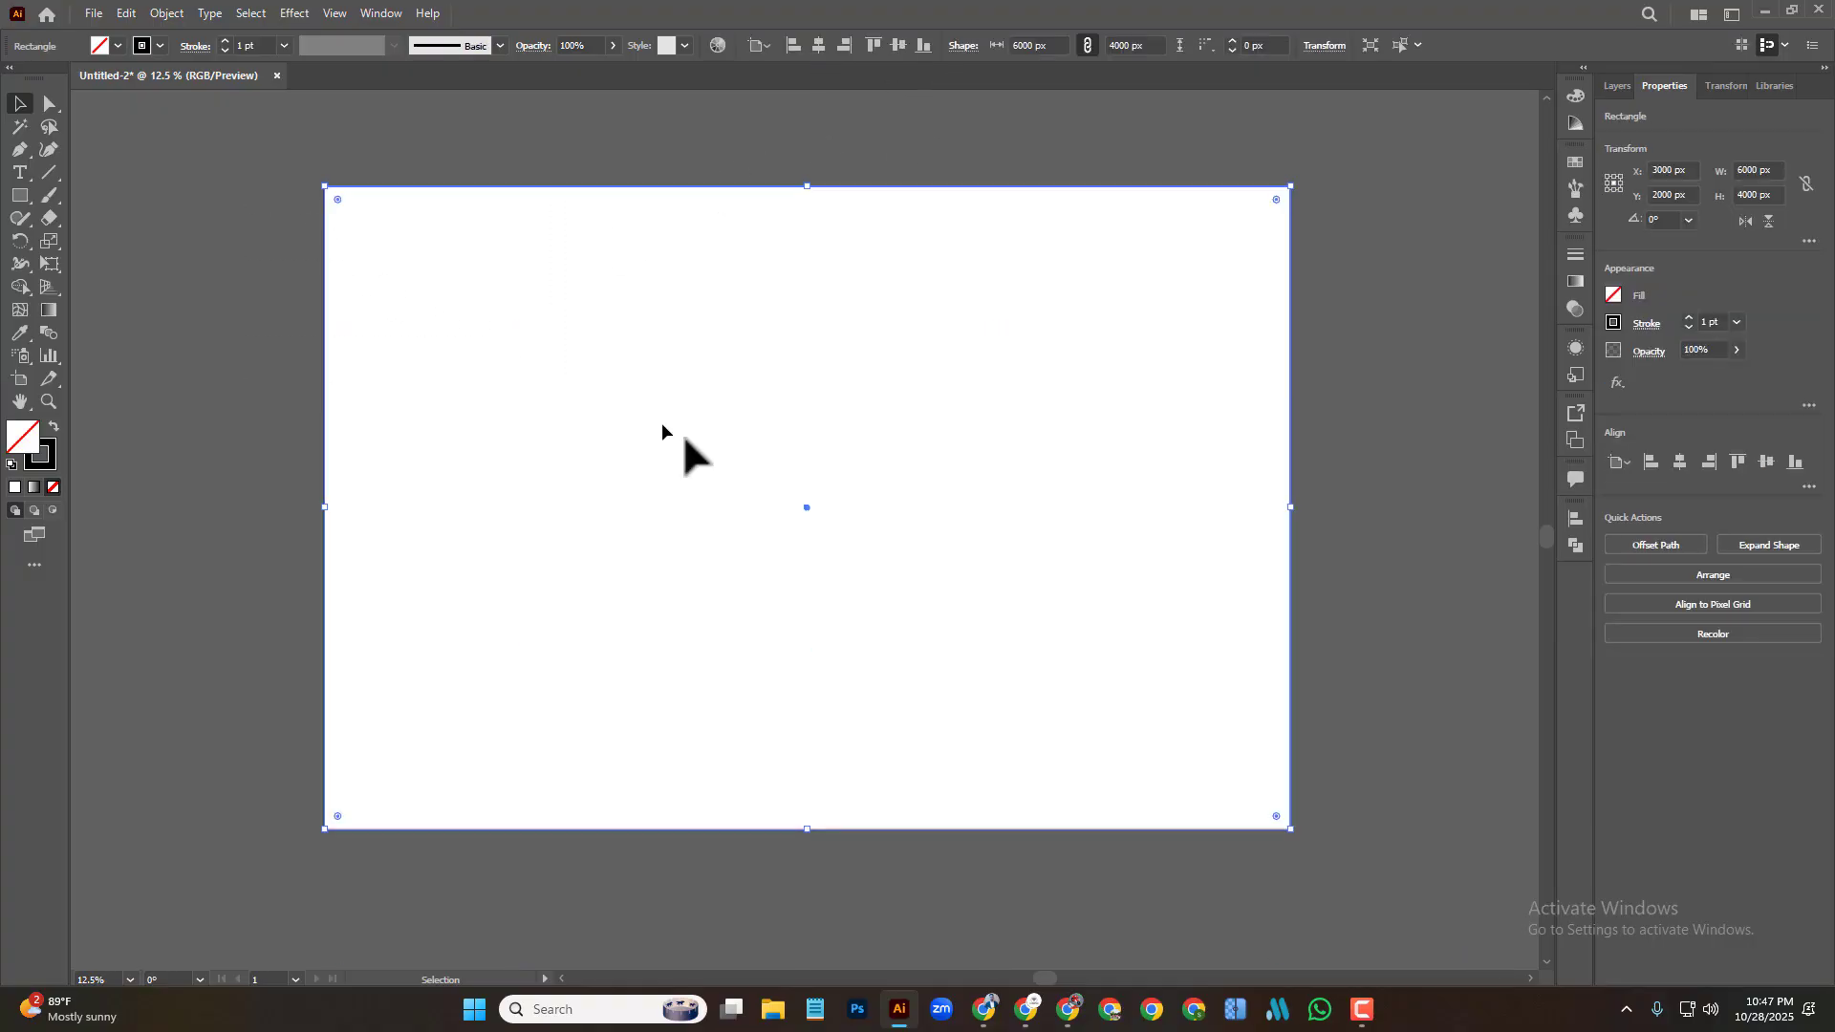
drag(1284, 825, 1257, 807)
click(1352, 791)
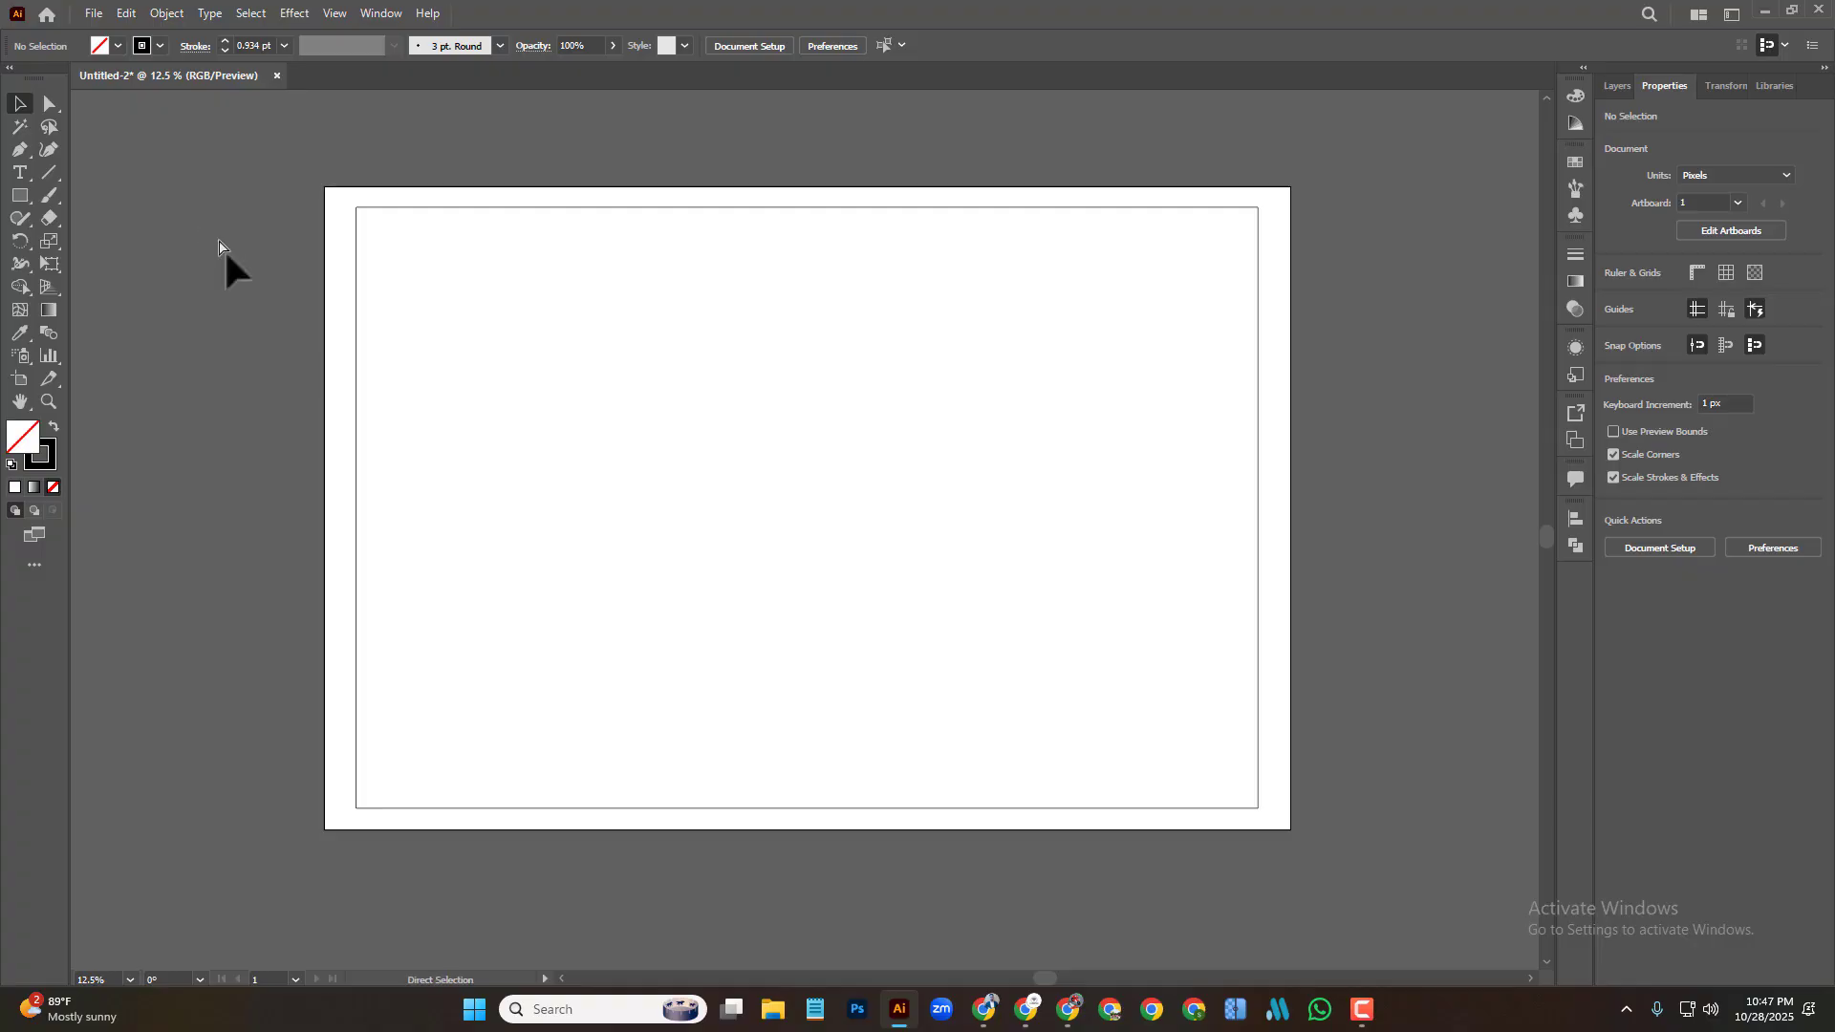
drag(250, 349, 446, 407)
click(276, 329)
click(217, 278)
drag(217, 278, 497, 468)
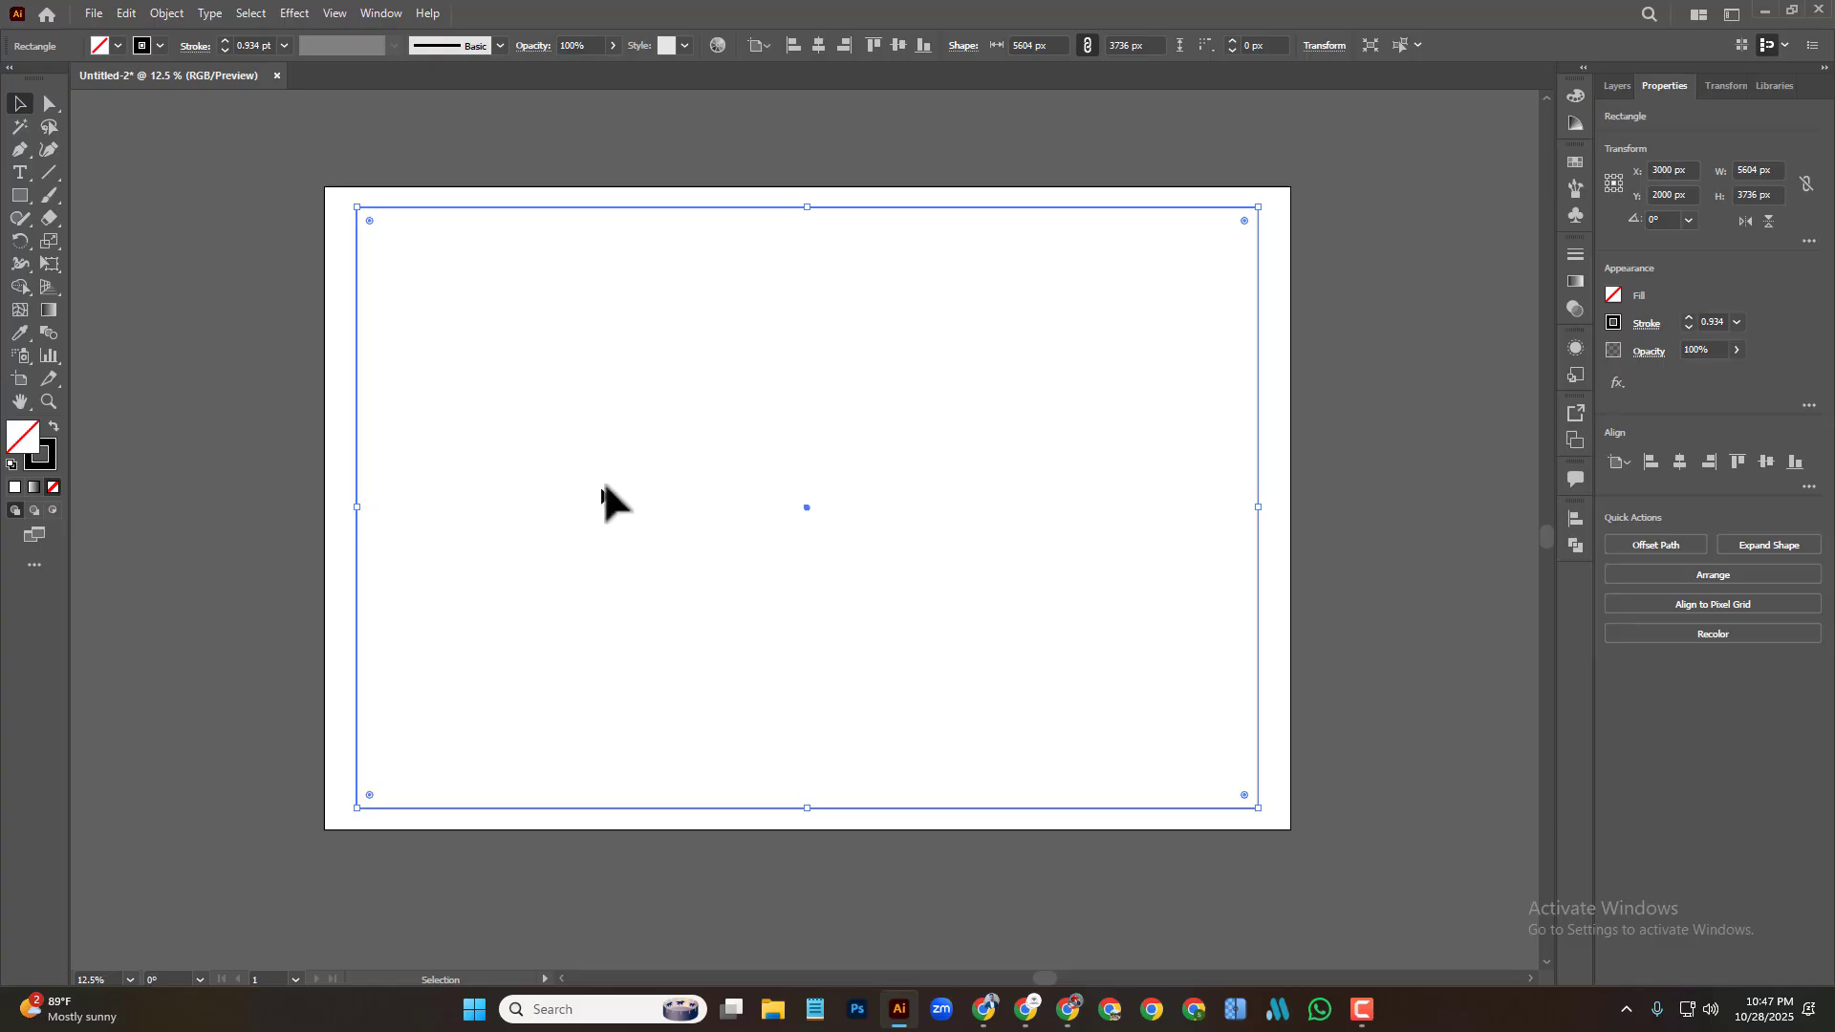
click(316, 427)
click(360, 463)
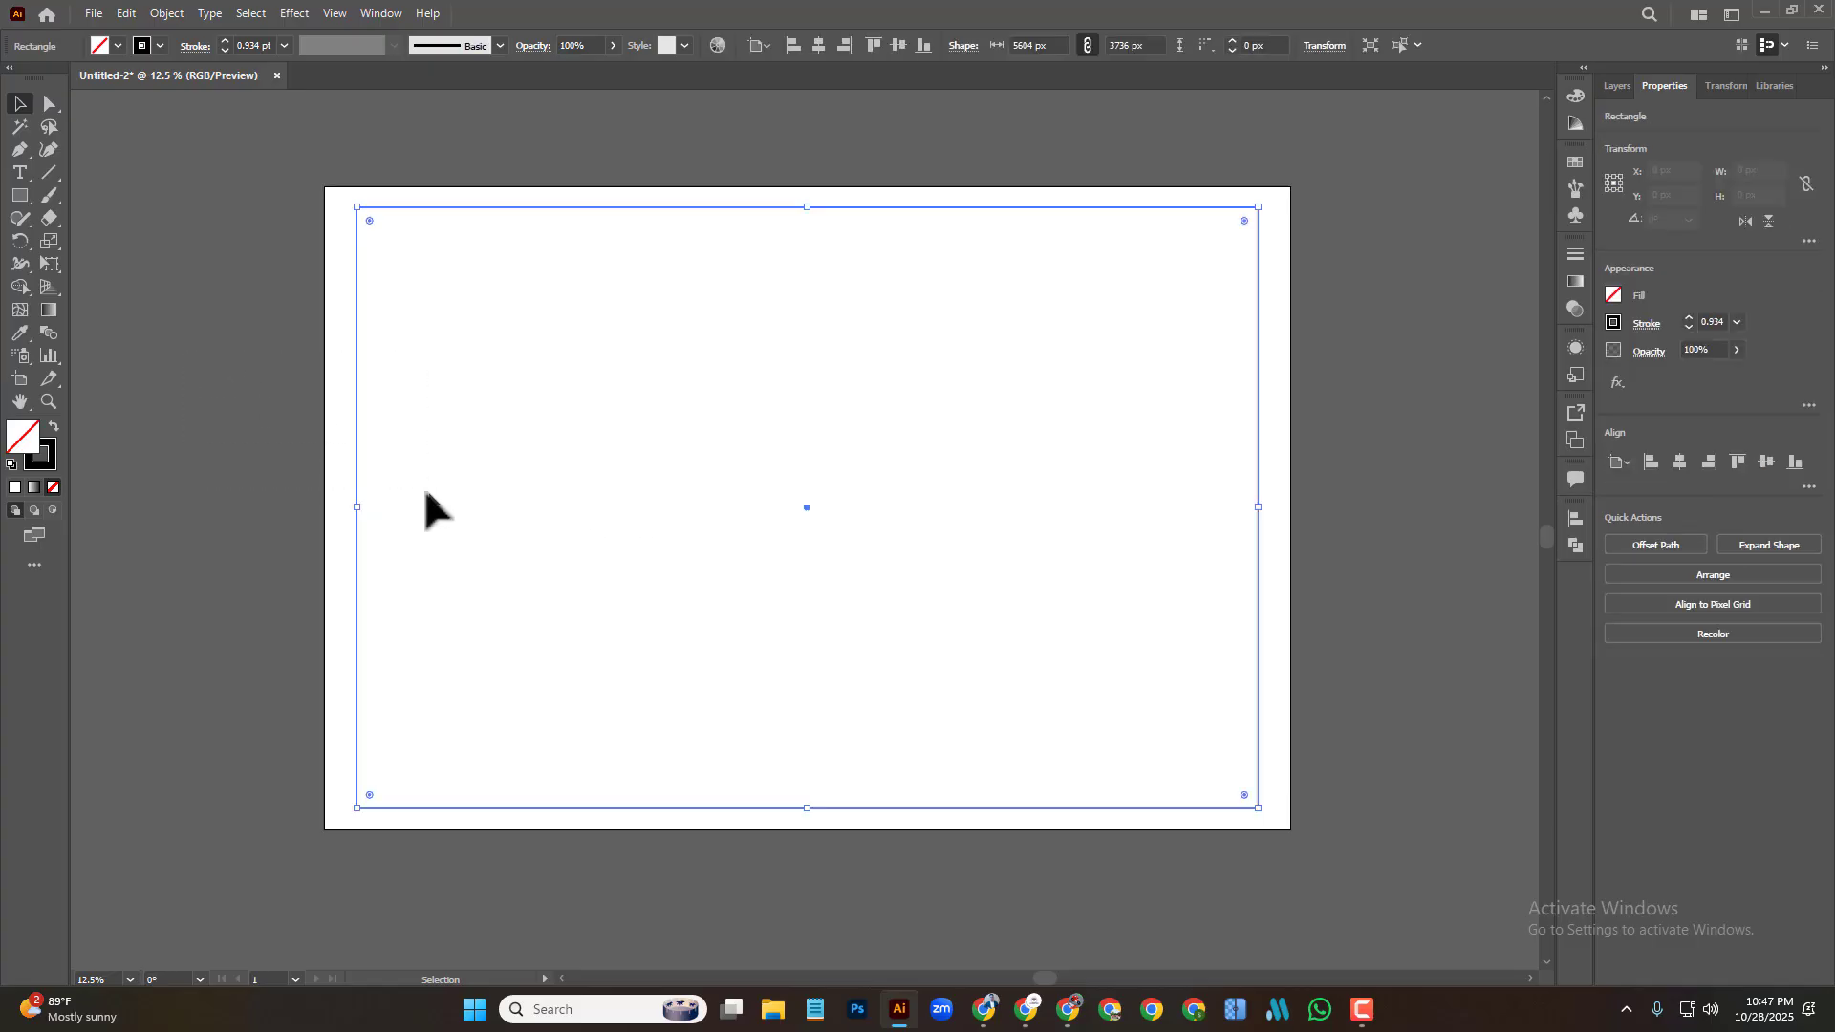
click(190, 438)
drag(300, 353, 451, 458)
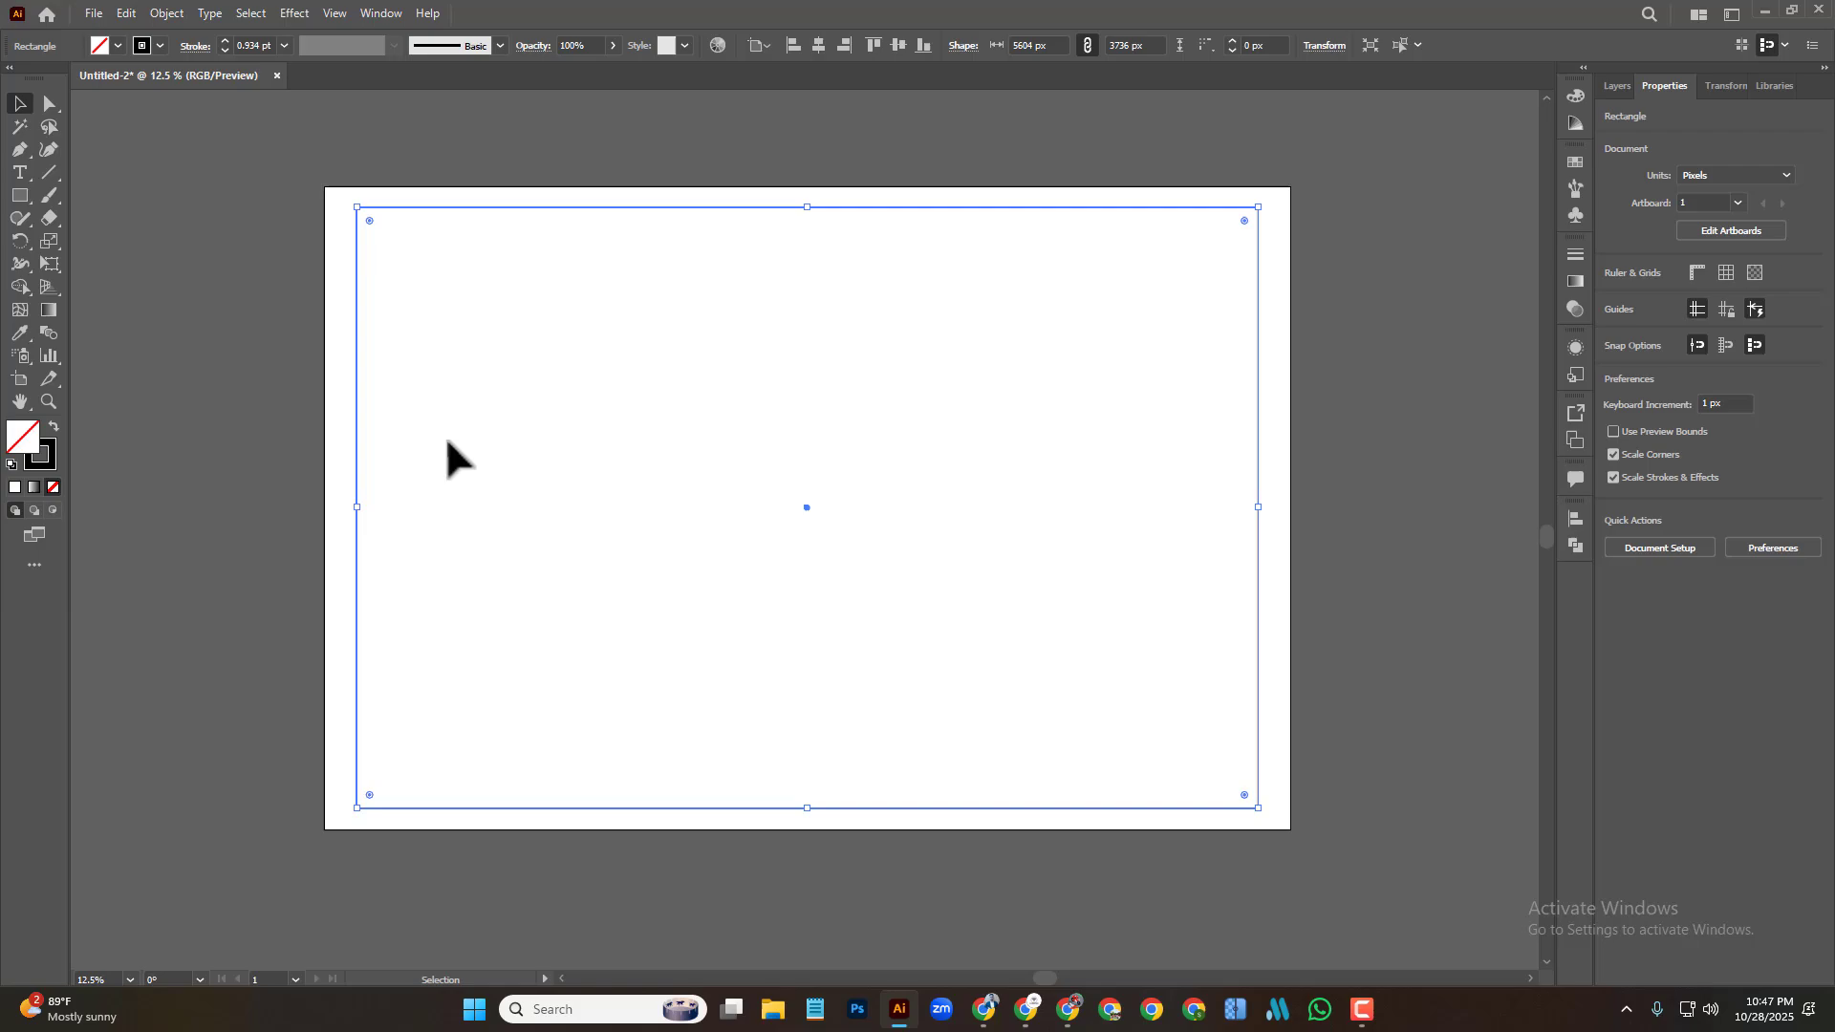
click(172, 410)
Give the inset rectangle a white fill and remove its stroke.
drag(220, 347, 463, 525)
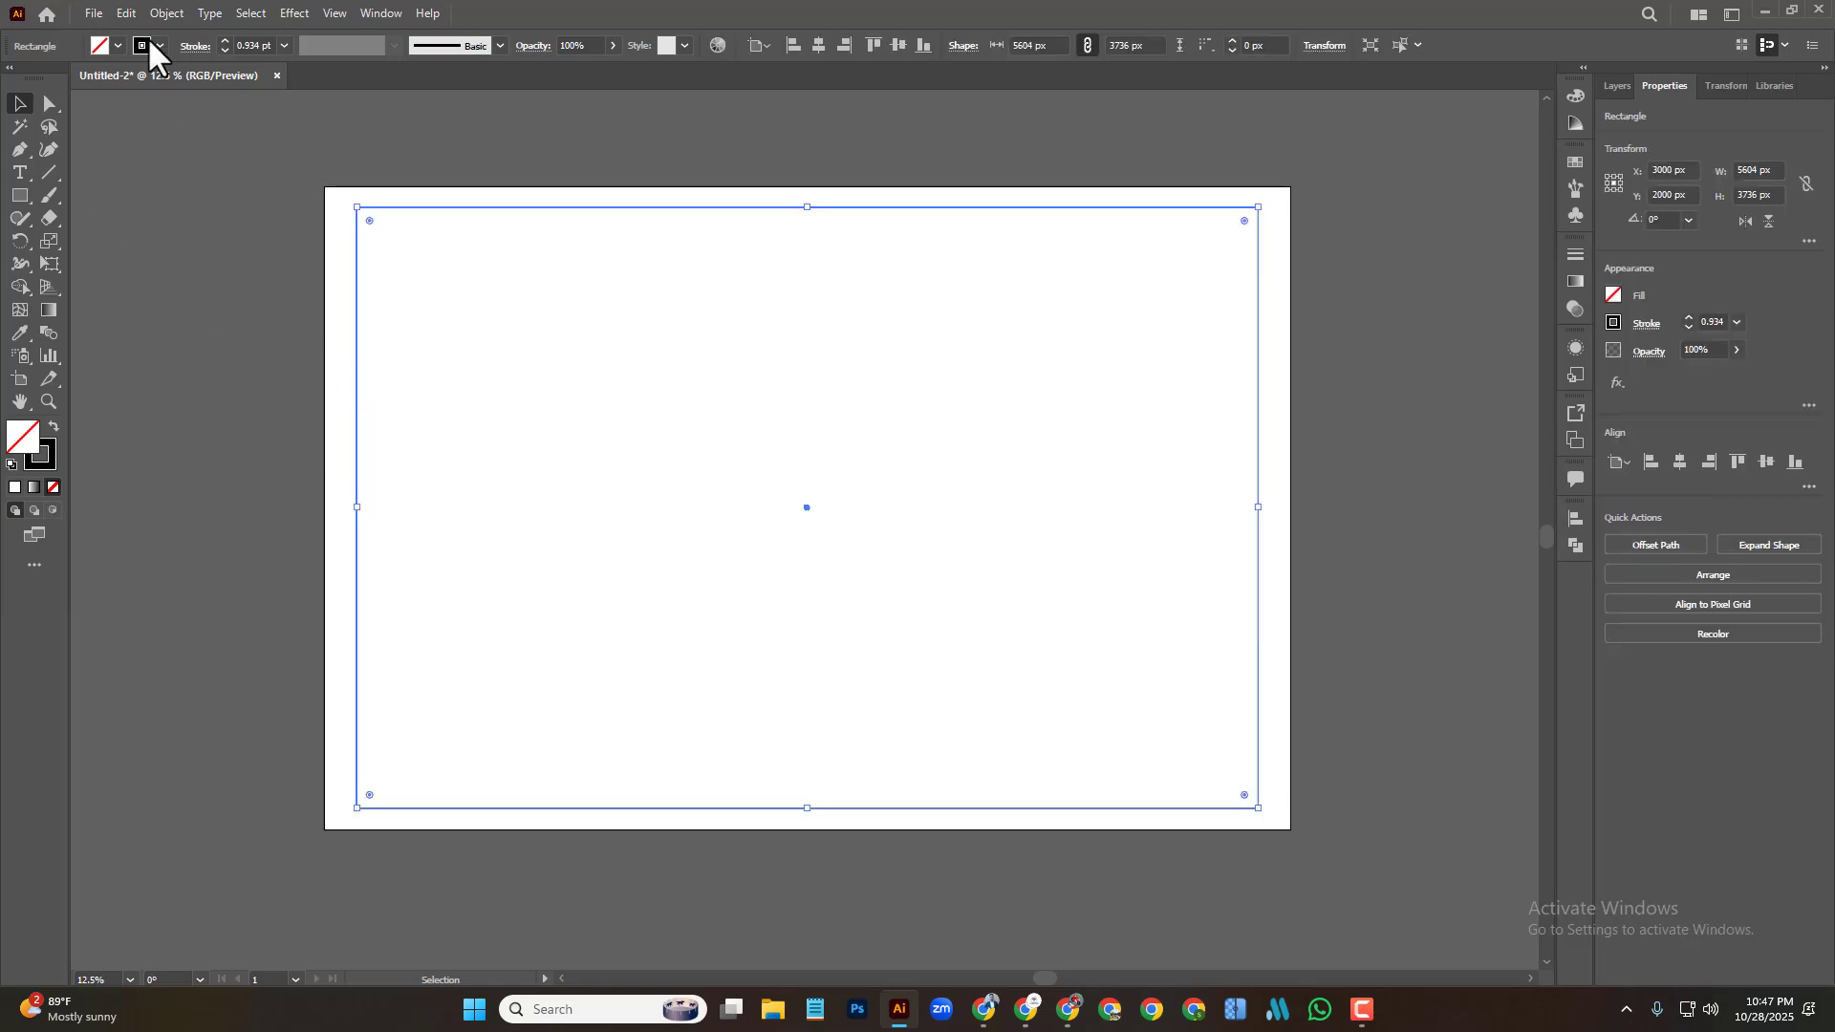
click(116, 45)
click(40, 80)
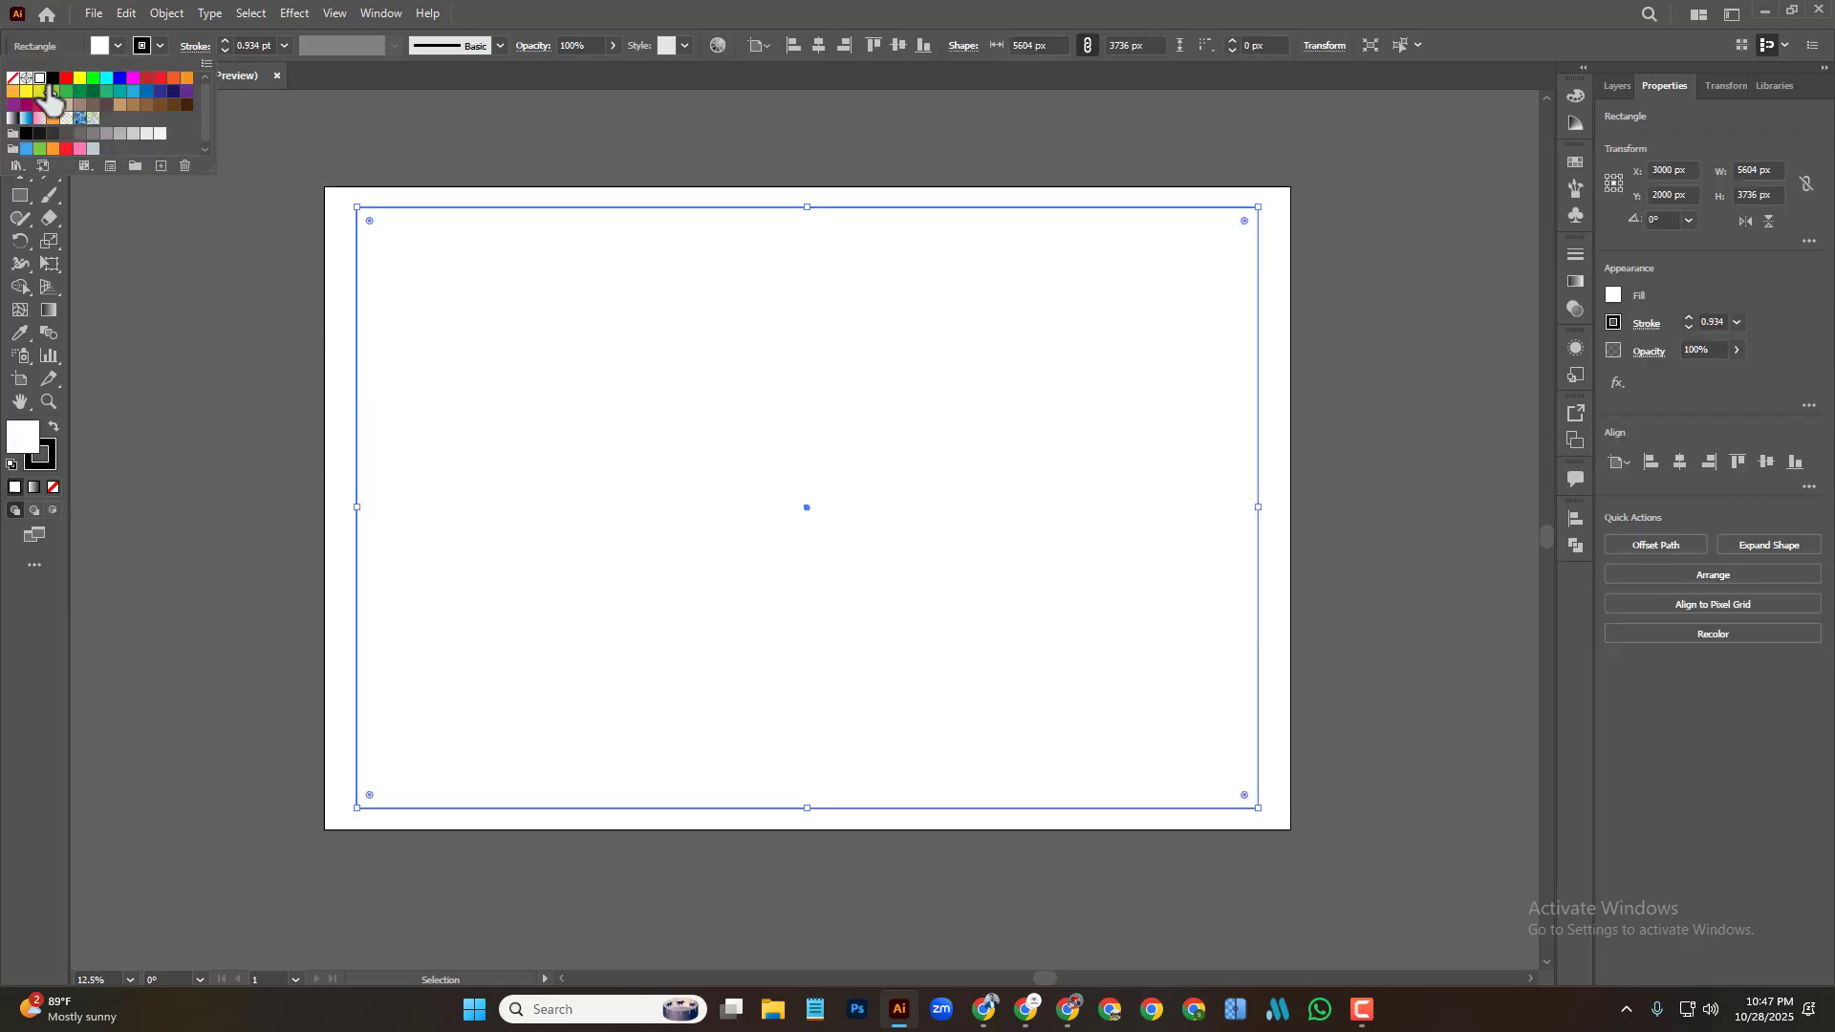
click(199, 348)
mouse_move(338, 281)
mouse_down()
mouse_move(369, 352)
mouse_move(375, 309)
mouse_up()
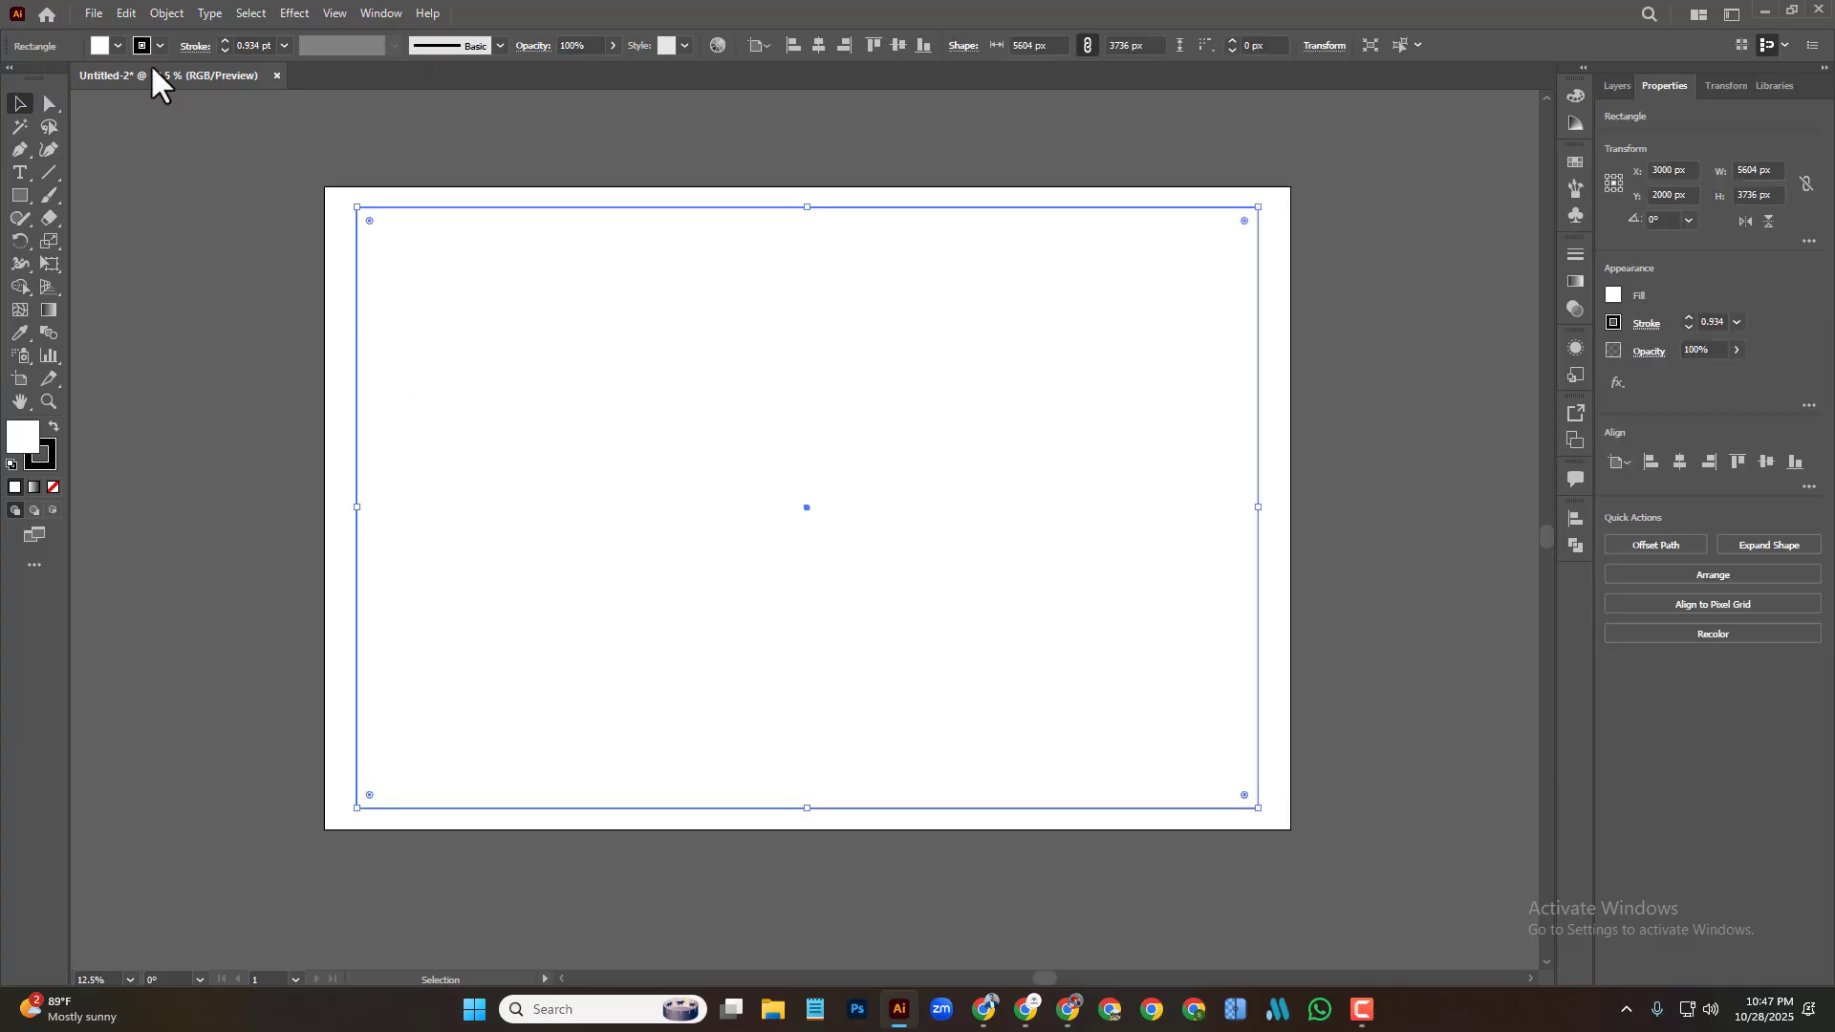
click(157, 45)
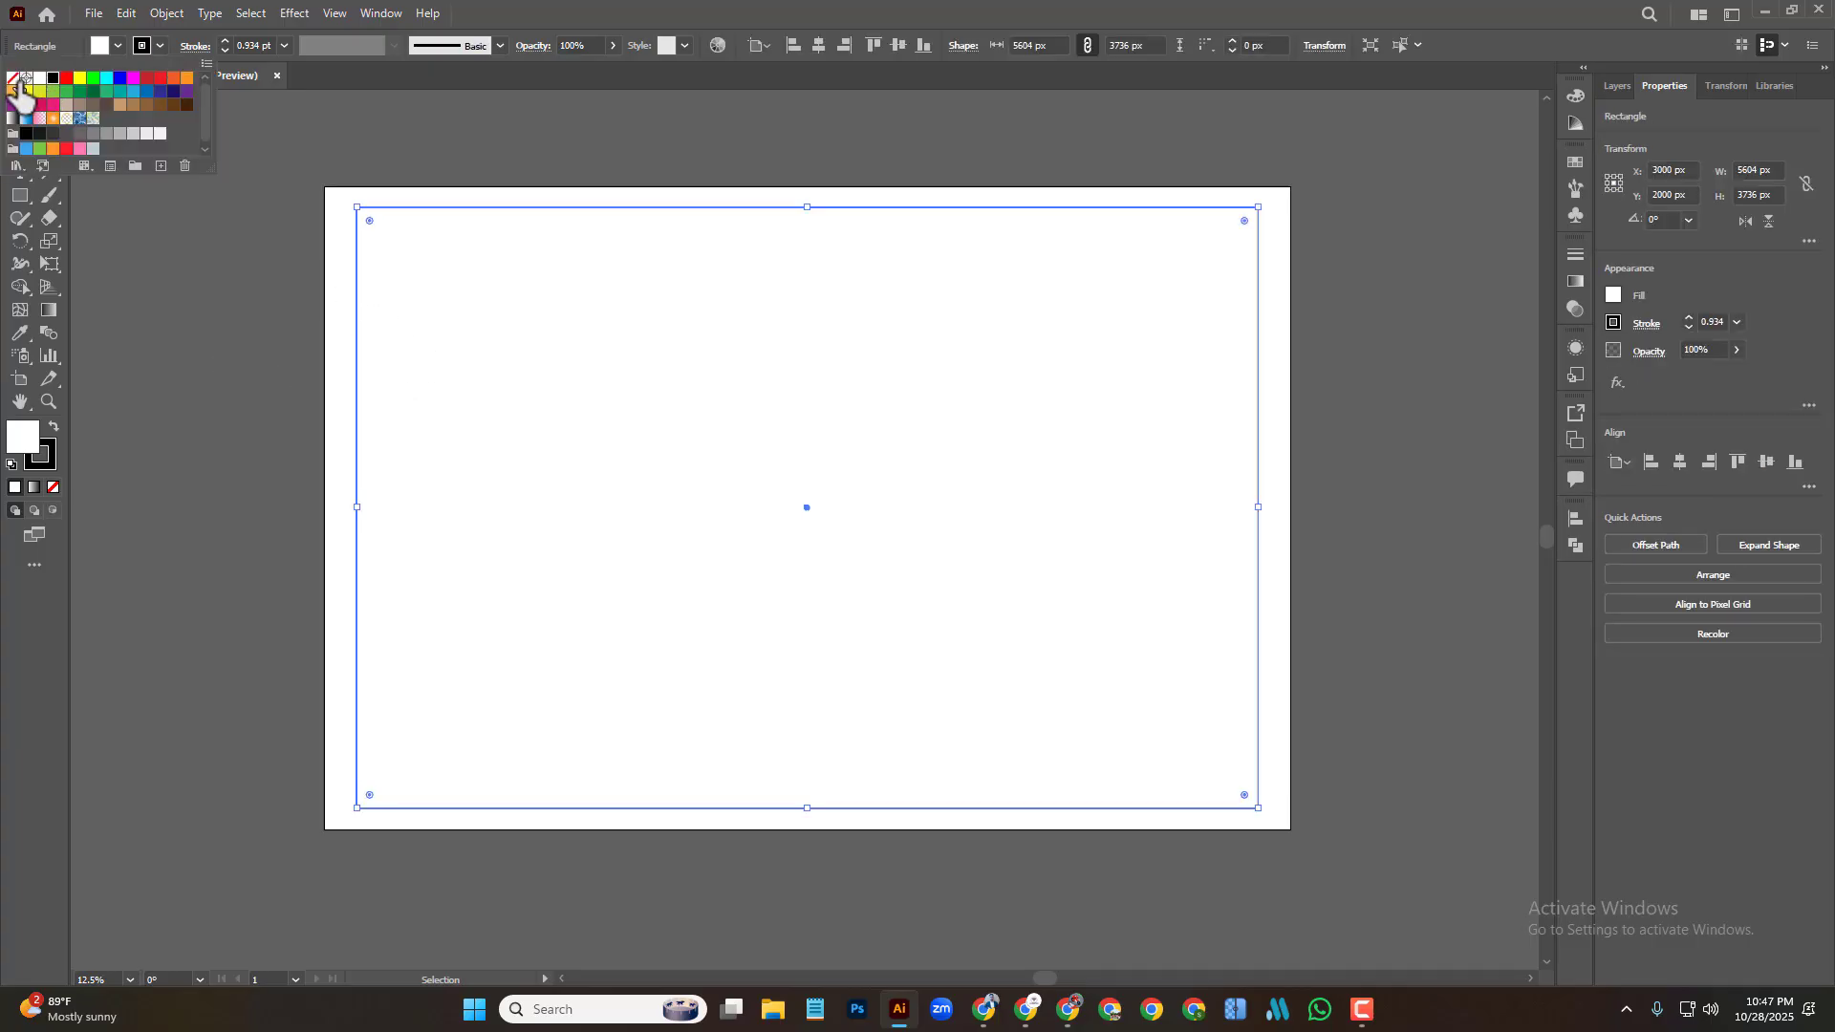
click(12, 77)
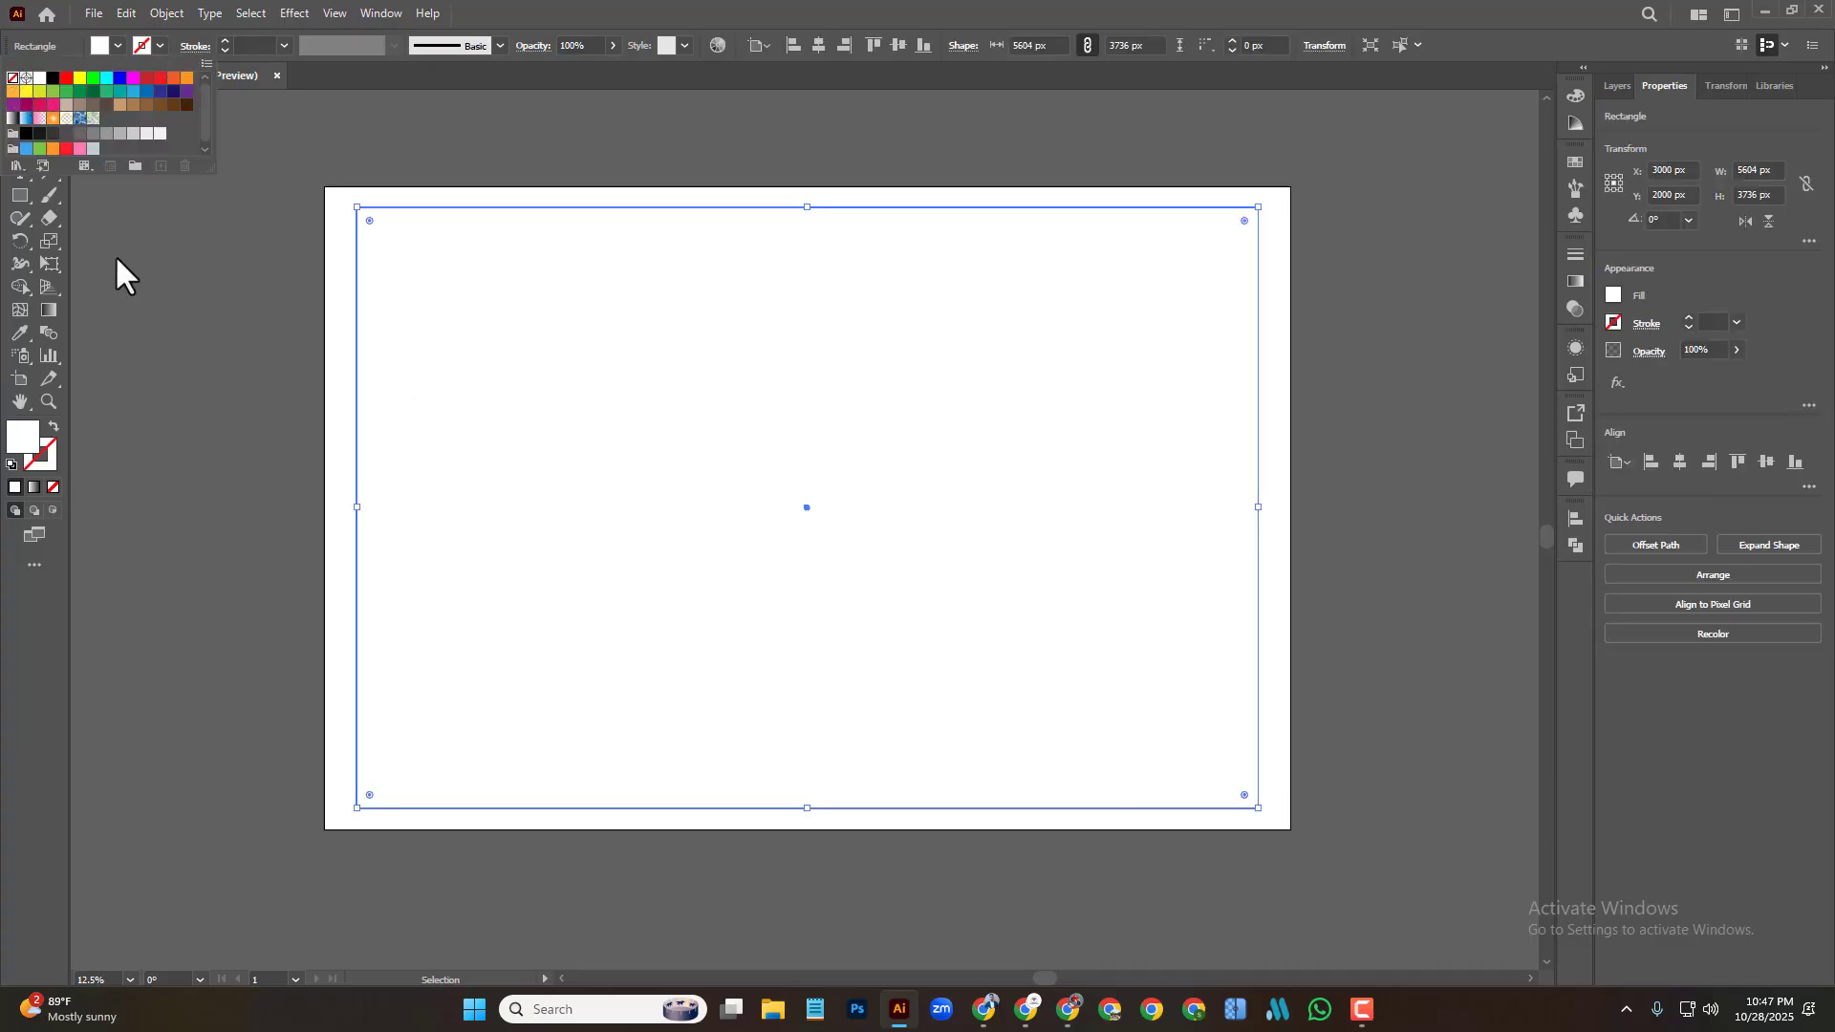
Change the inset rectangle's fill to dark gray #595959 and deselect it.
double_click(21, 440)
click(683, 528)
mouse_move(683, 528)
mouse_down()
mouse_move(622, 512)
mouse_move(661, 531)
mouse_up()
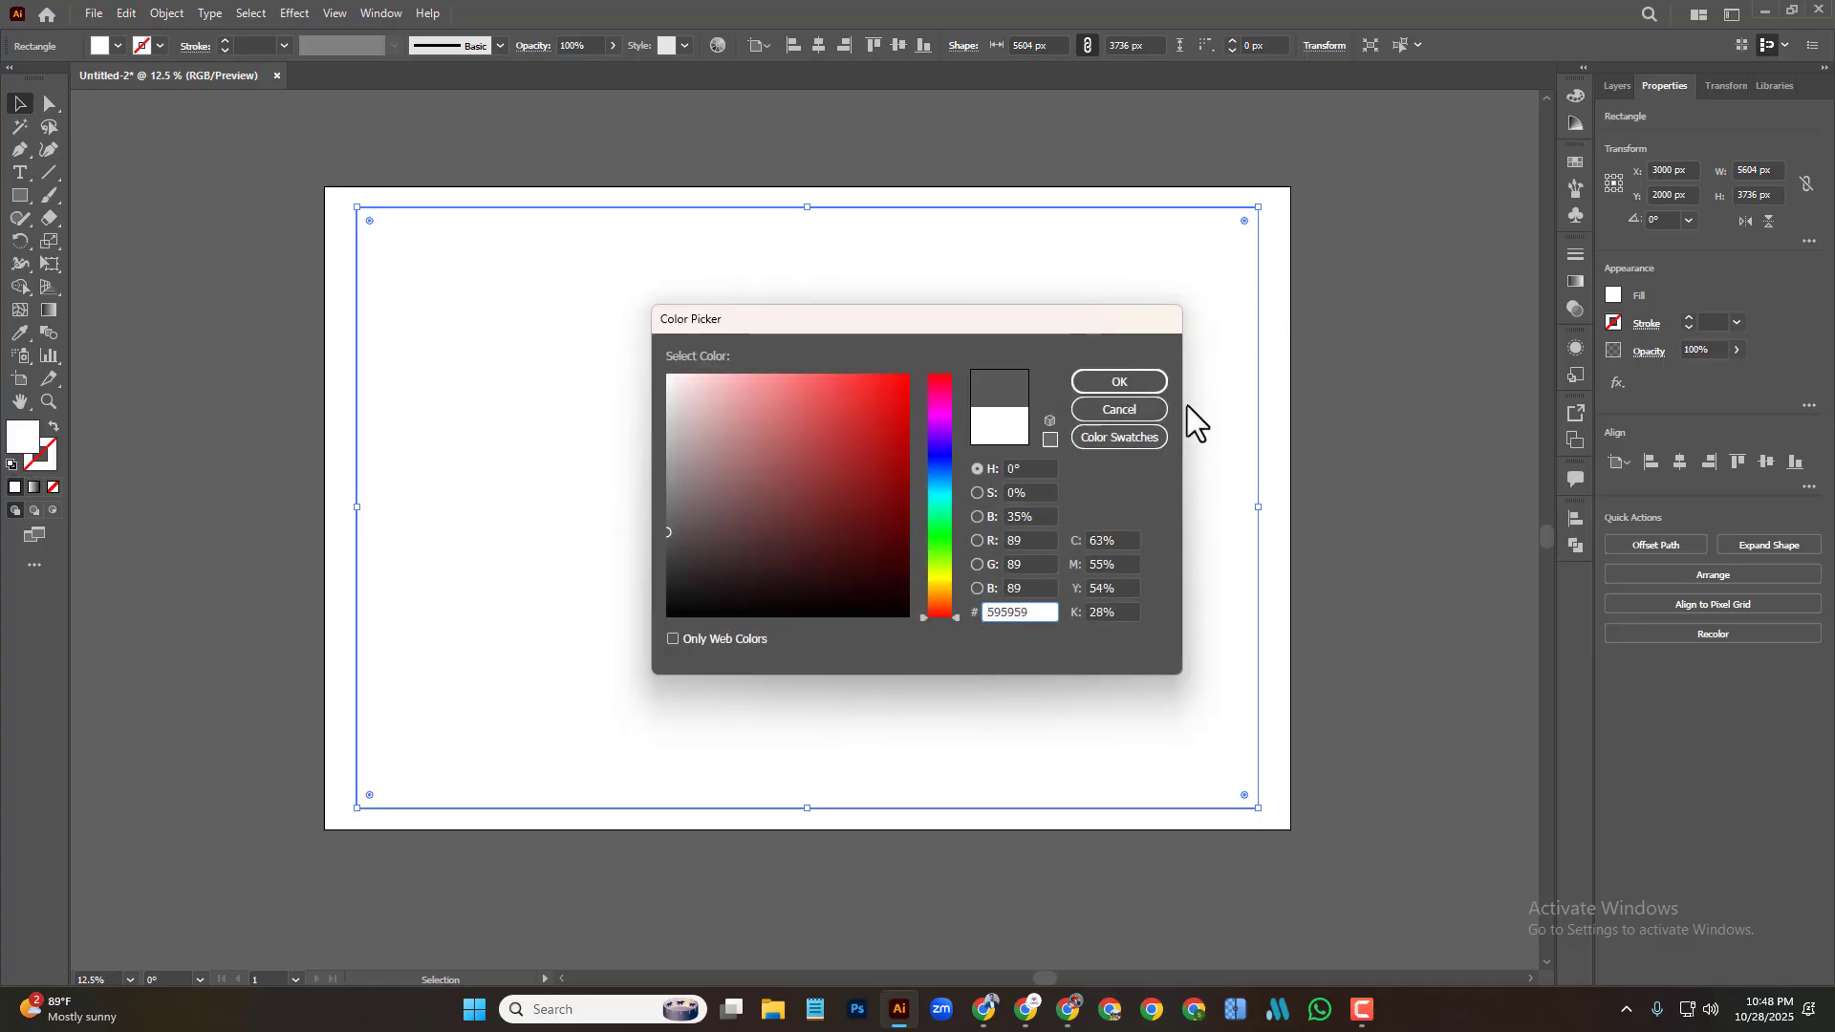
click(1120, 381)
click(248, 334)
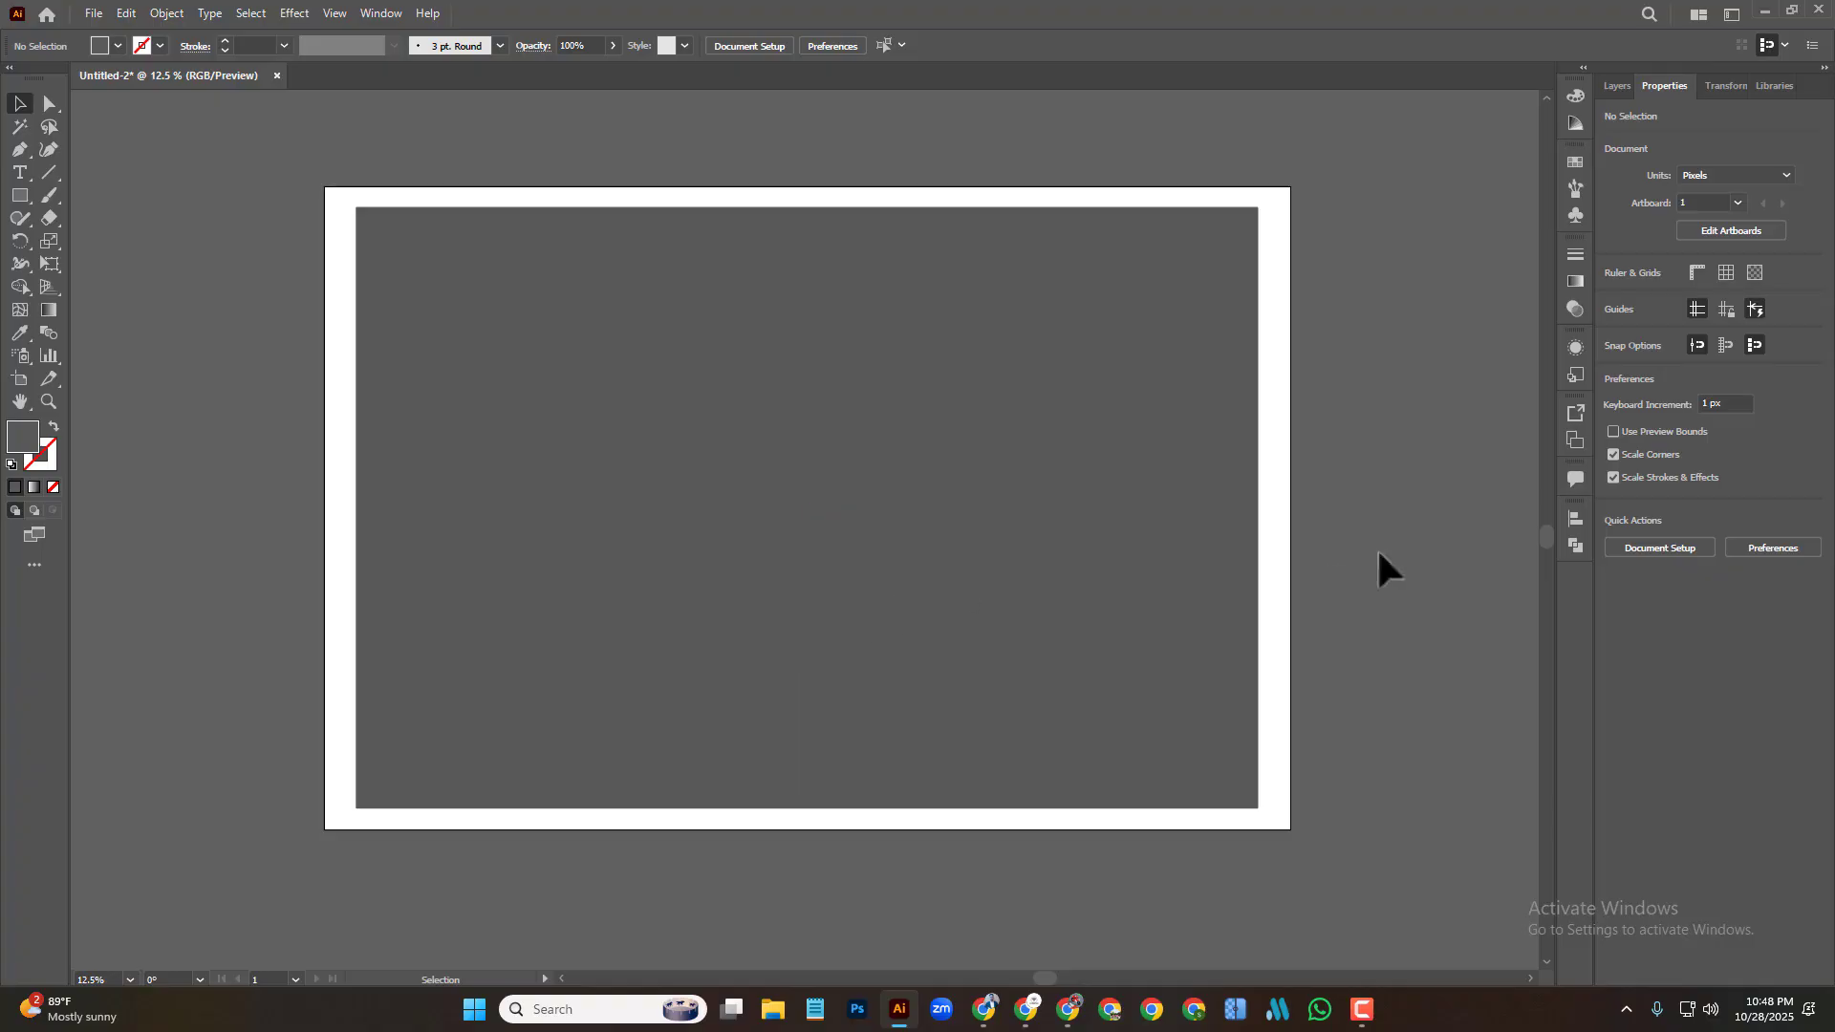
Open Split Into Grid for the dark gray inset rectangle and turn on its preview.
click(1036, 597)
click(1422, 557)
click(891, 519)
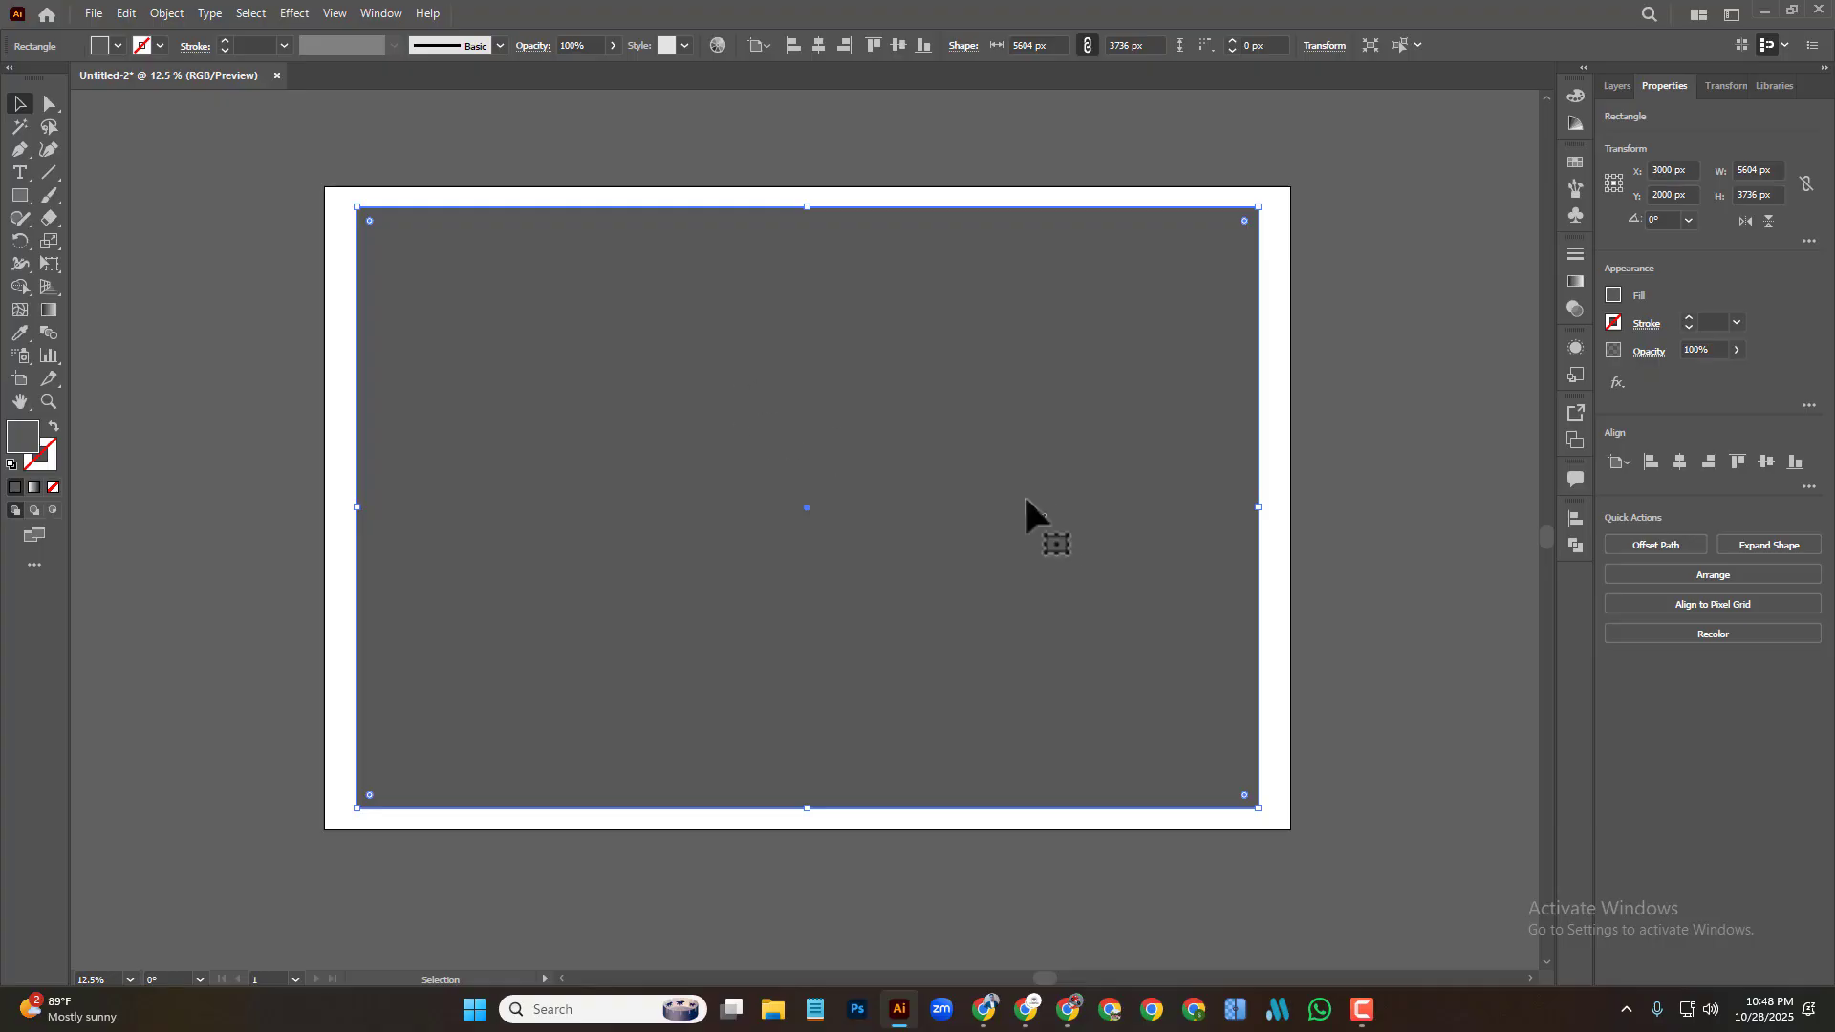
click(165, 13)
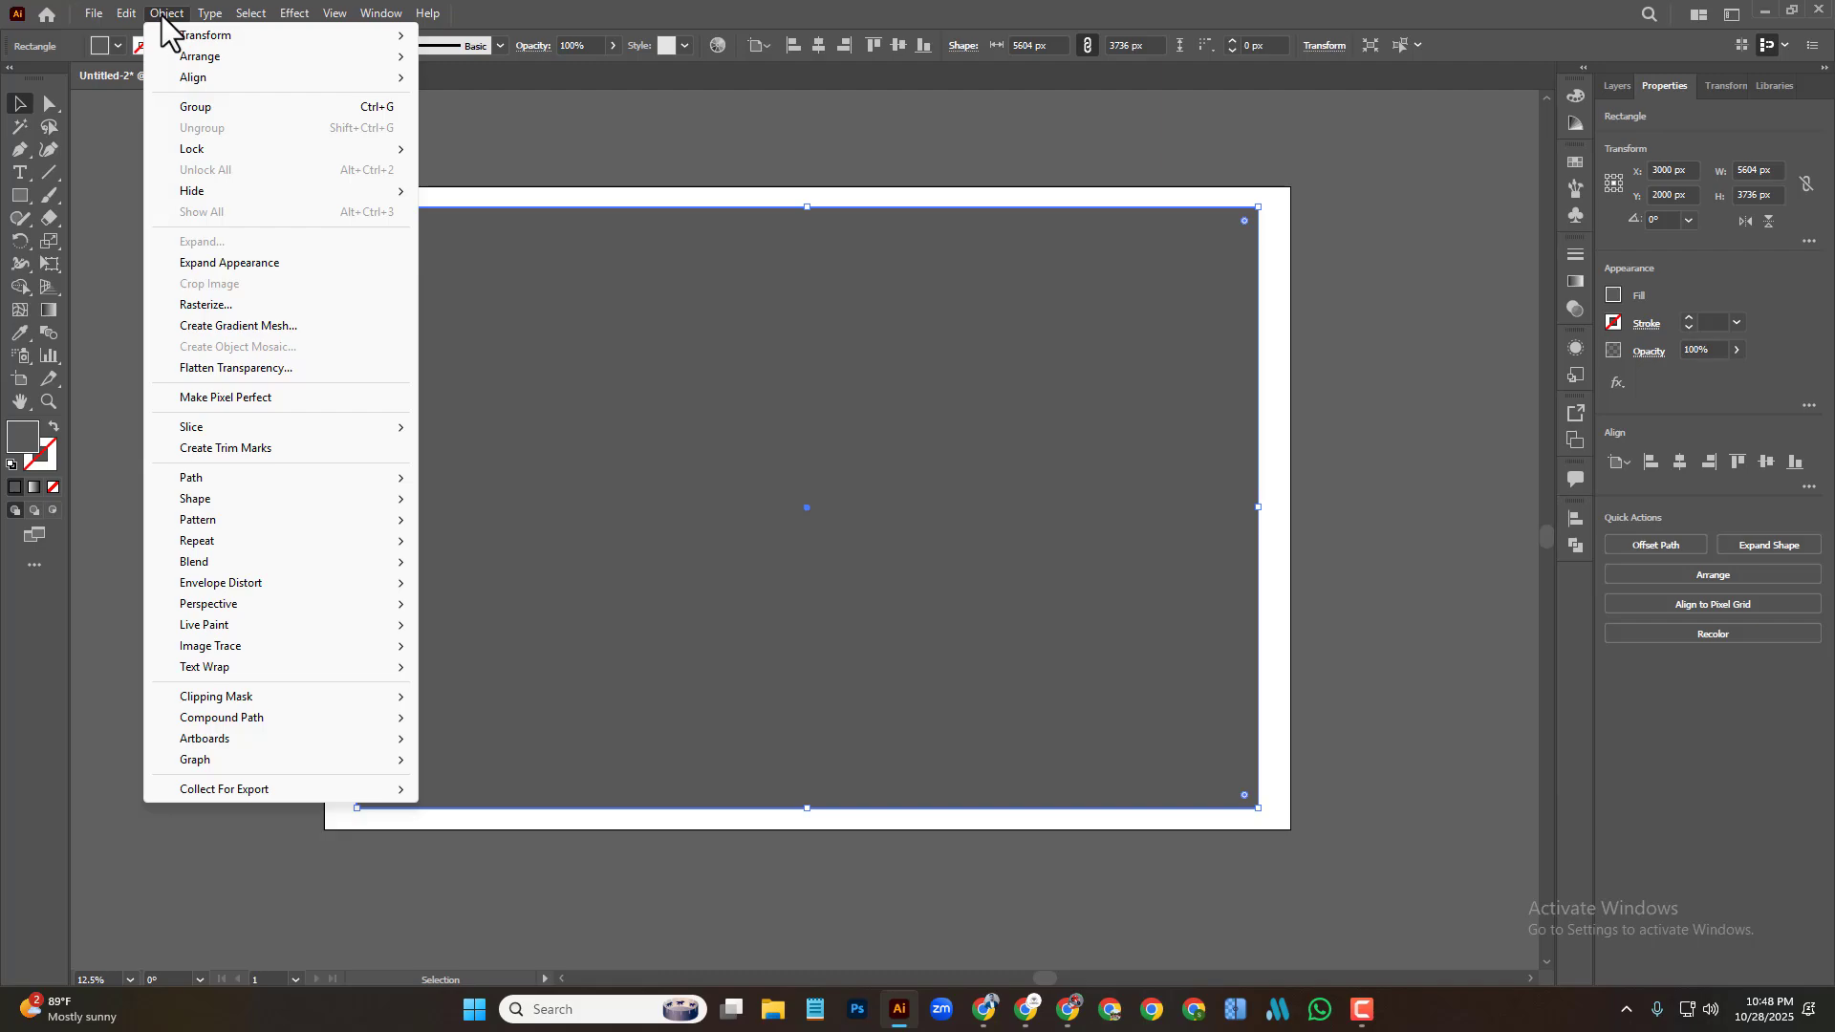
mouse_move(240, 431)
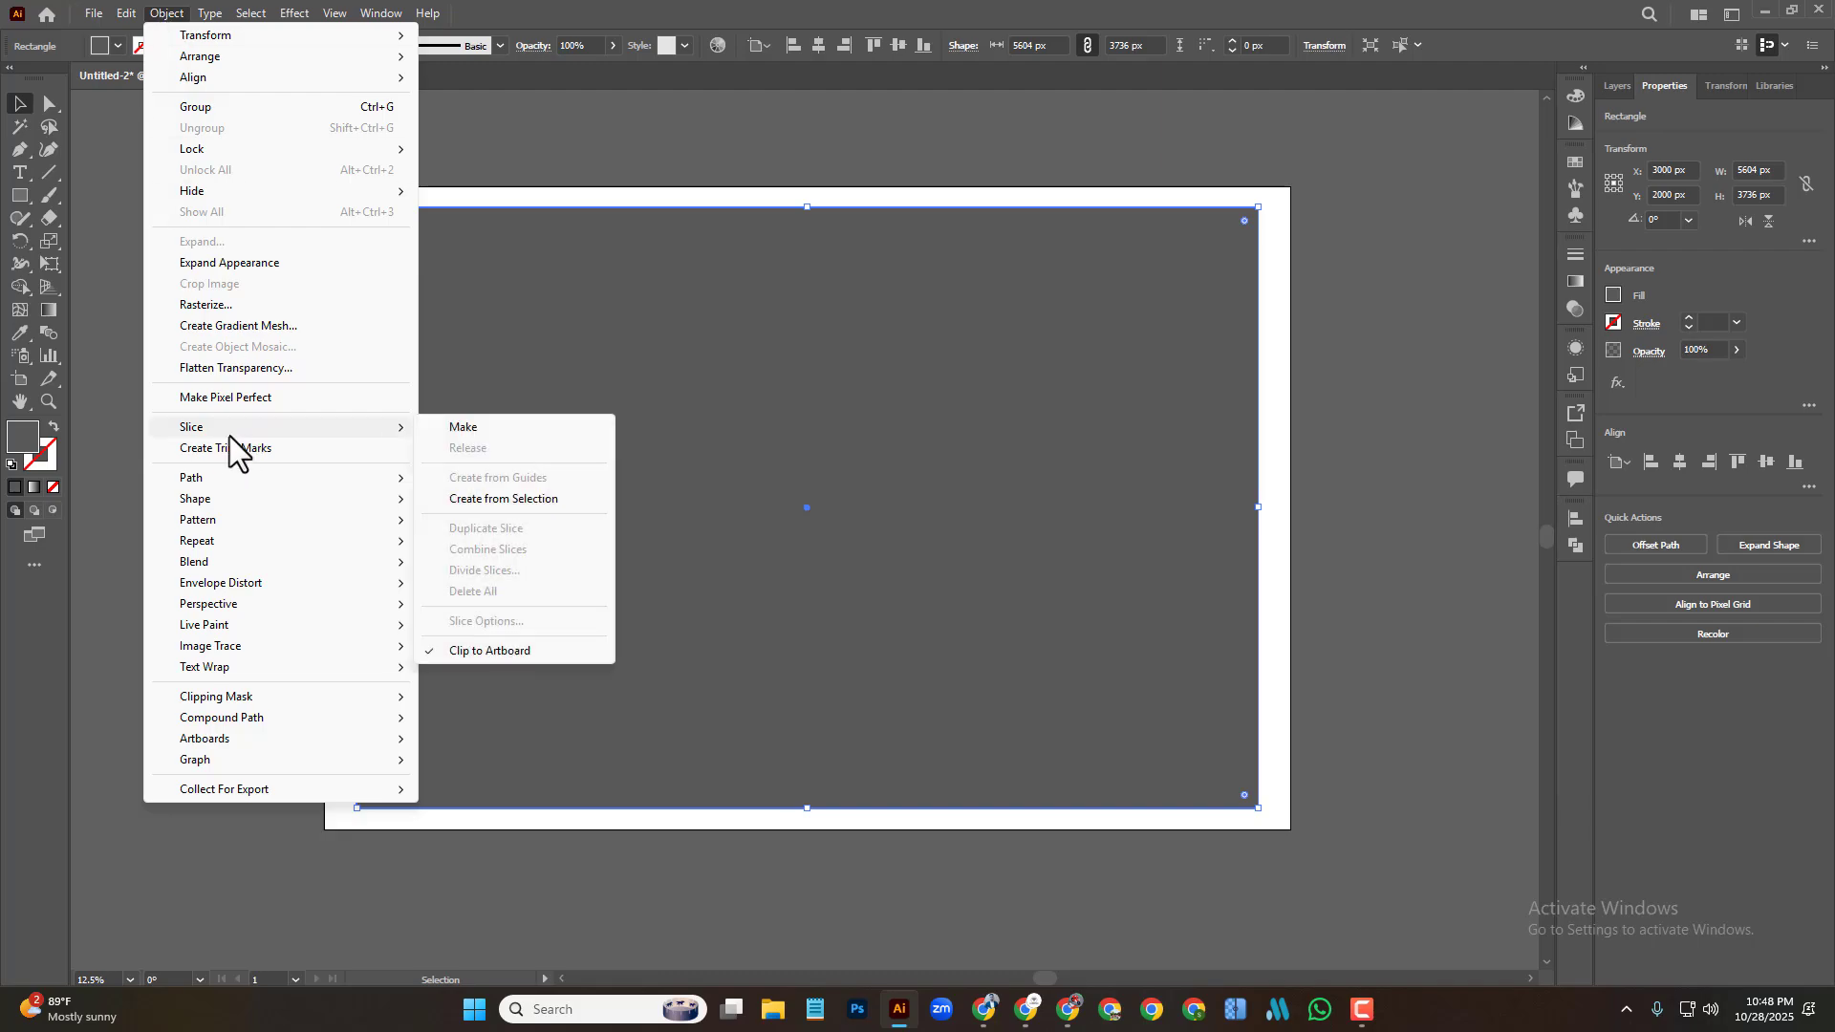
mouse_move(200, 481)
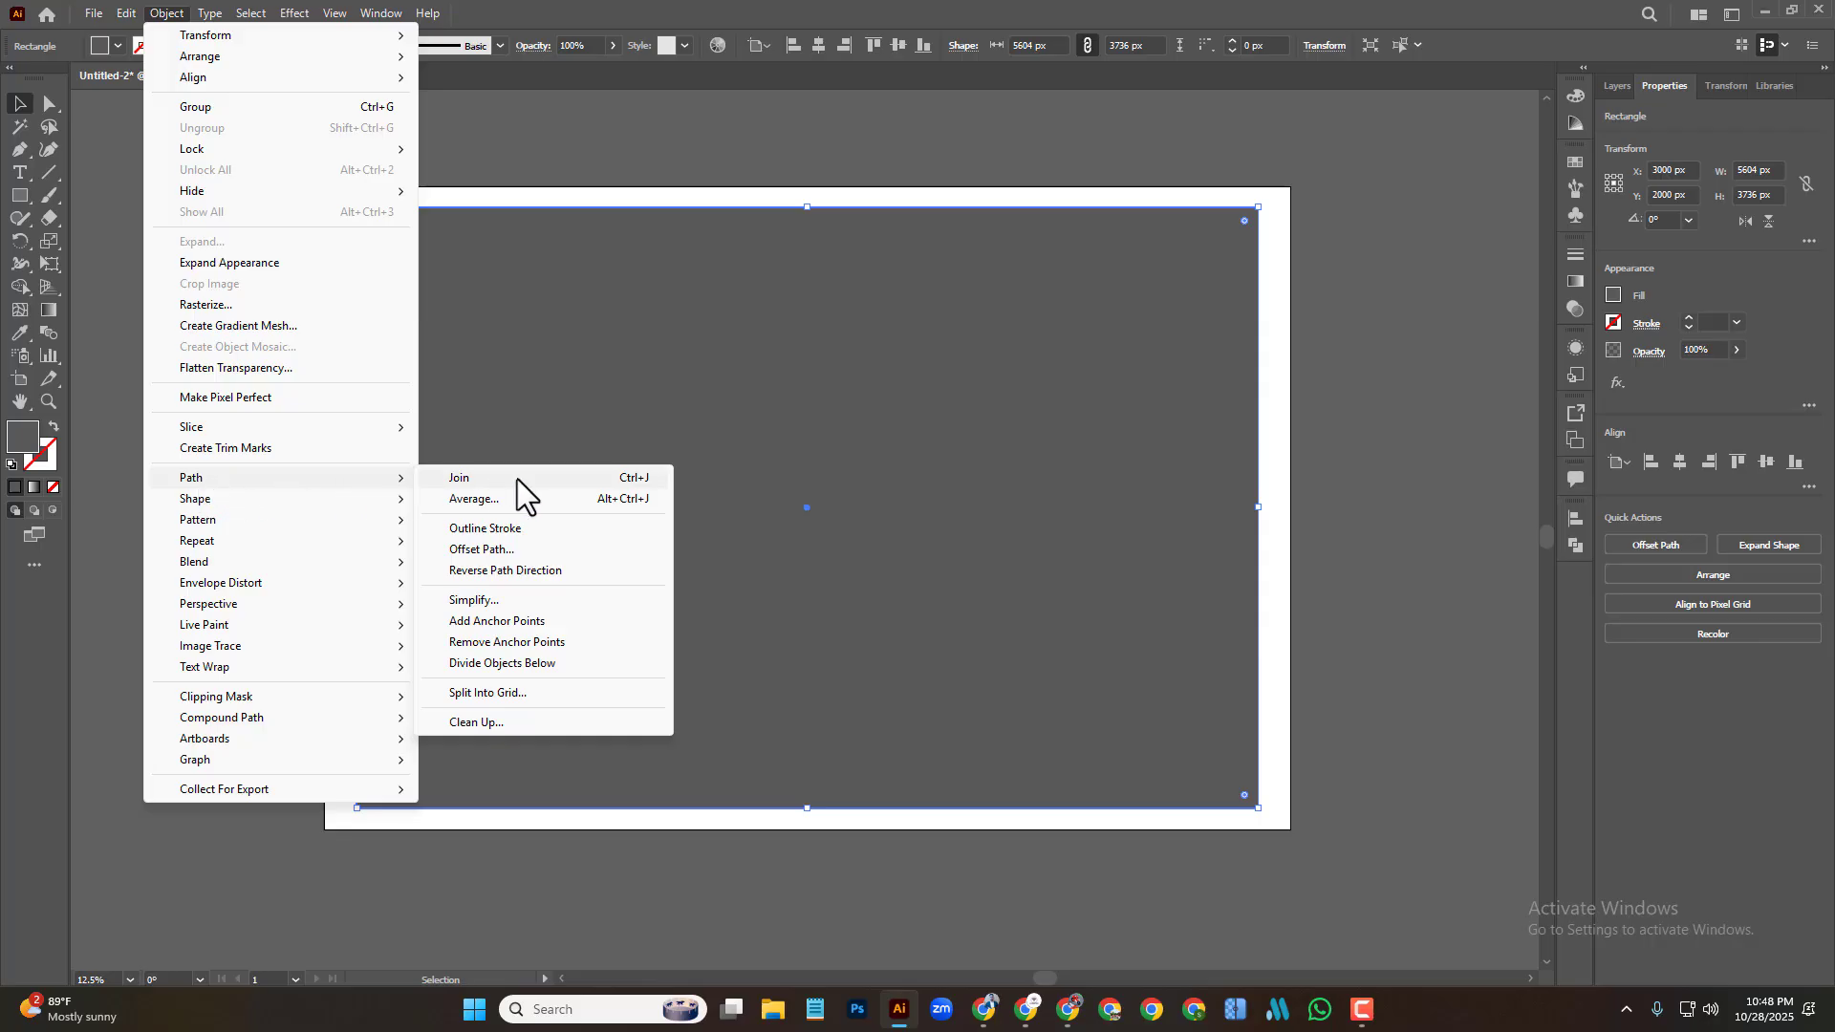
click(490, 696)
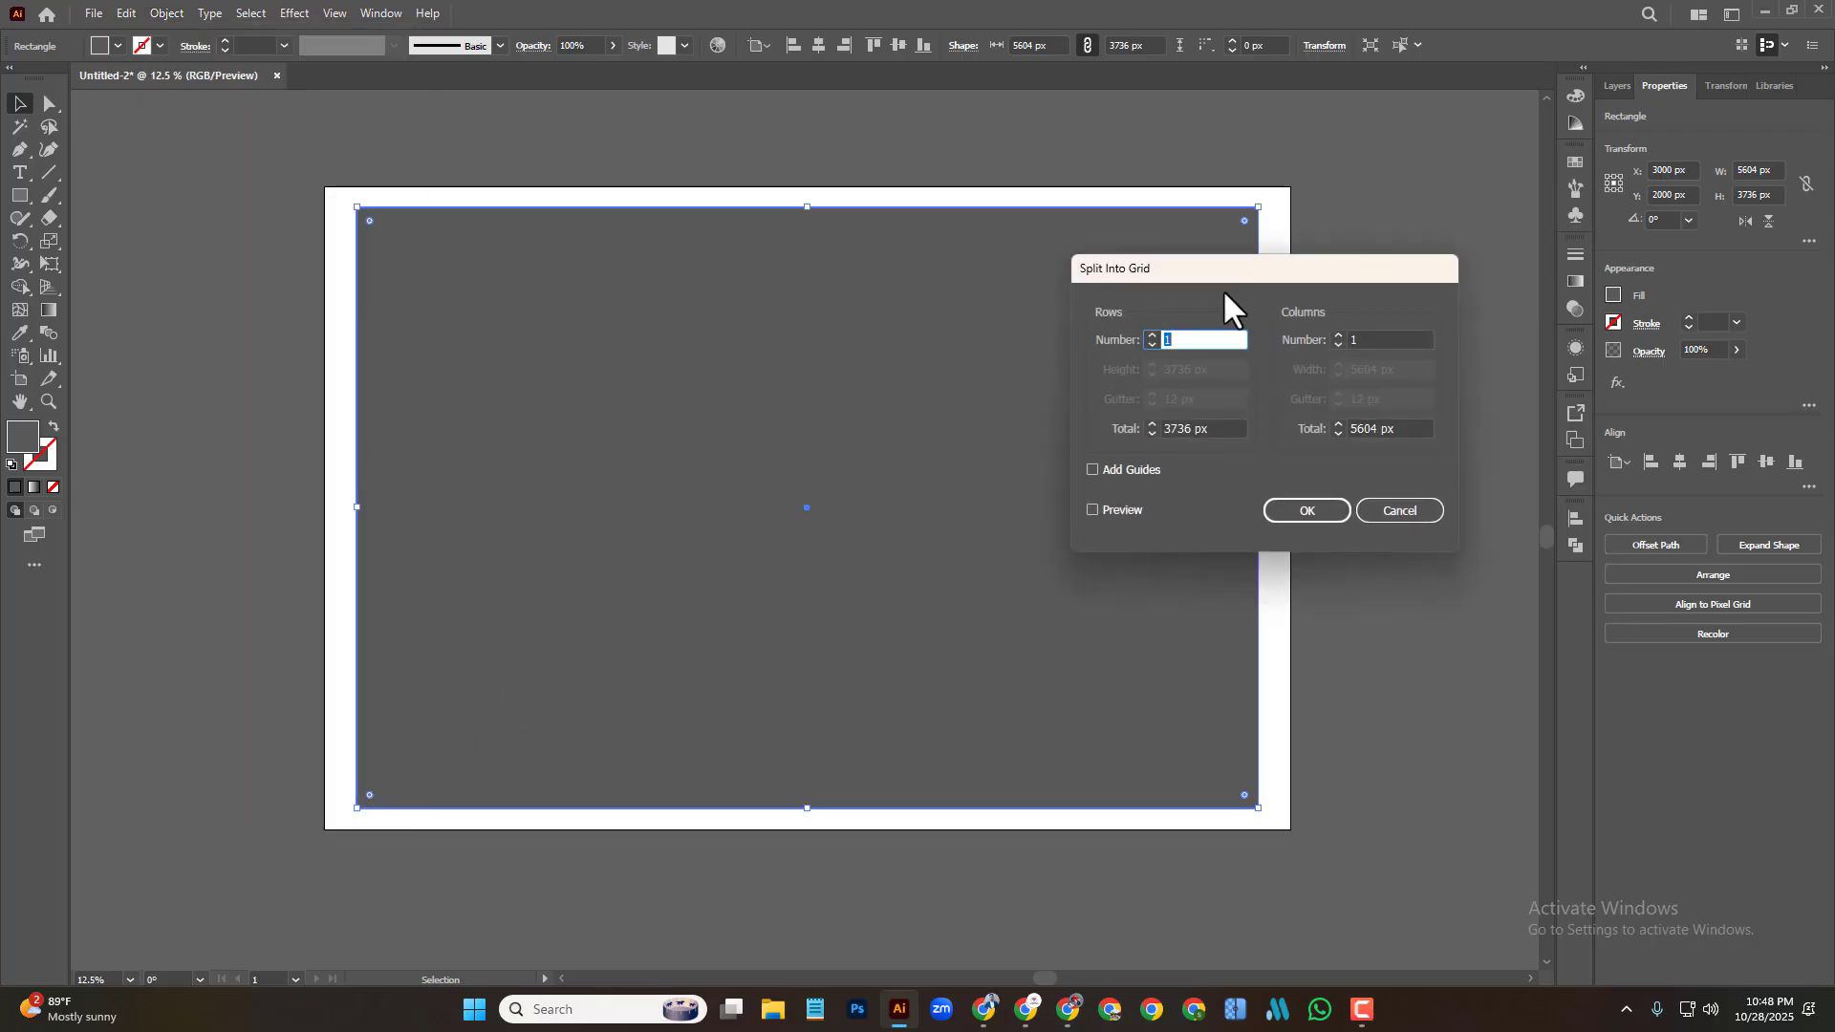
drag(1199, 275, 1178, 272)
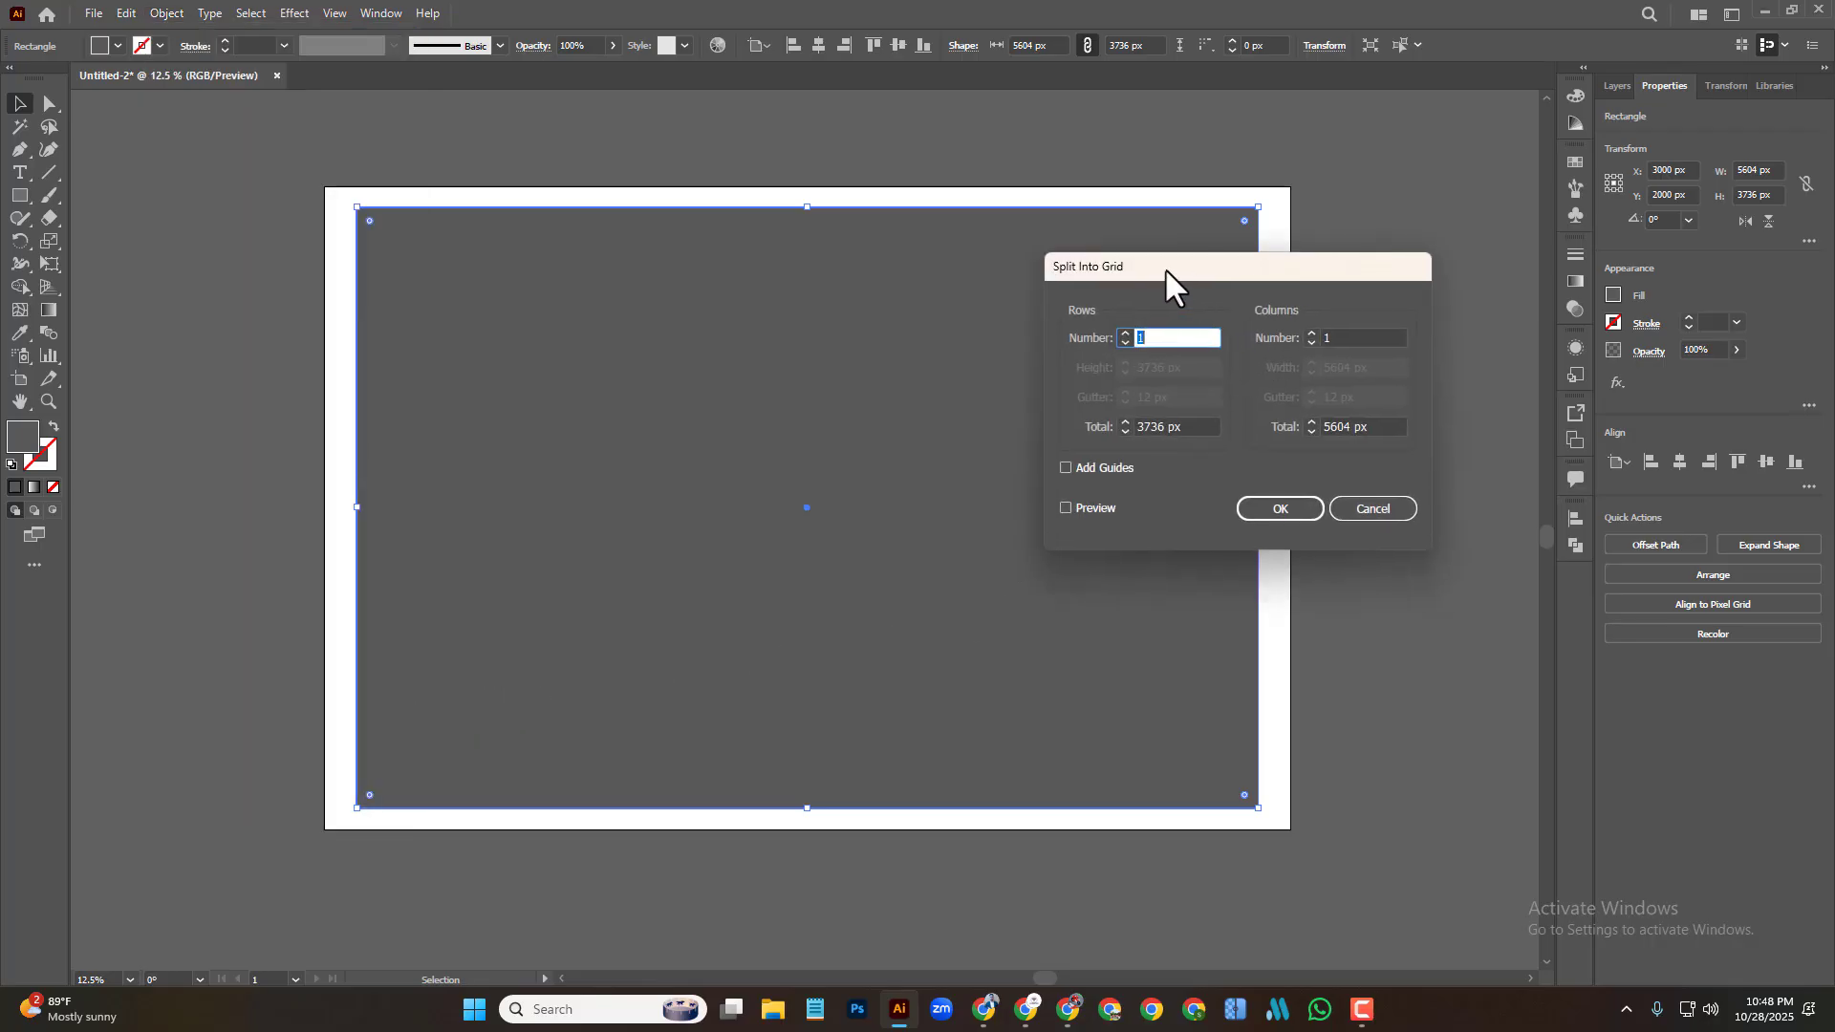
click(1071, 508)
Set the grid to 4 rows and 6 columns.
click(1178, 335)
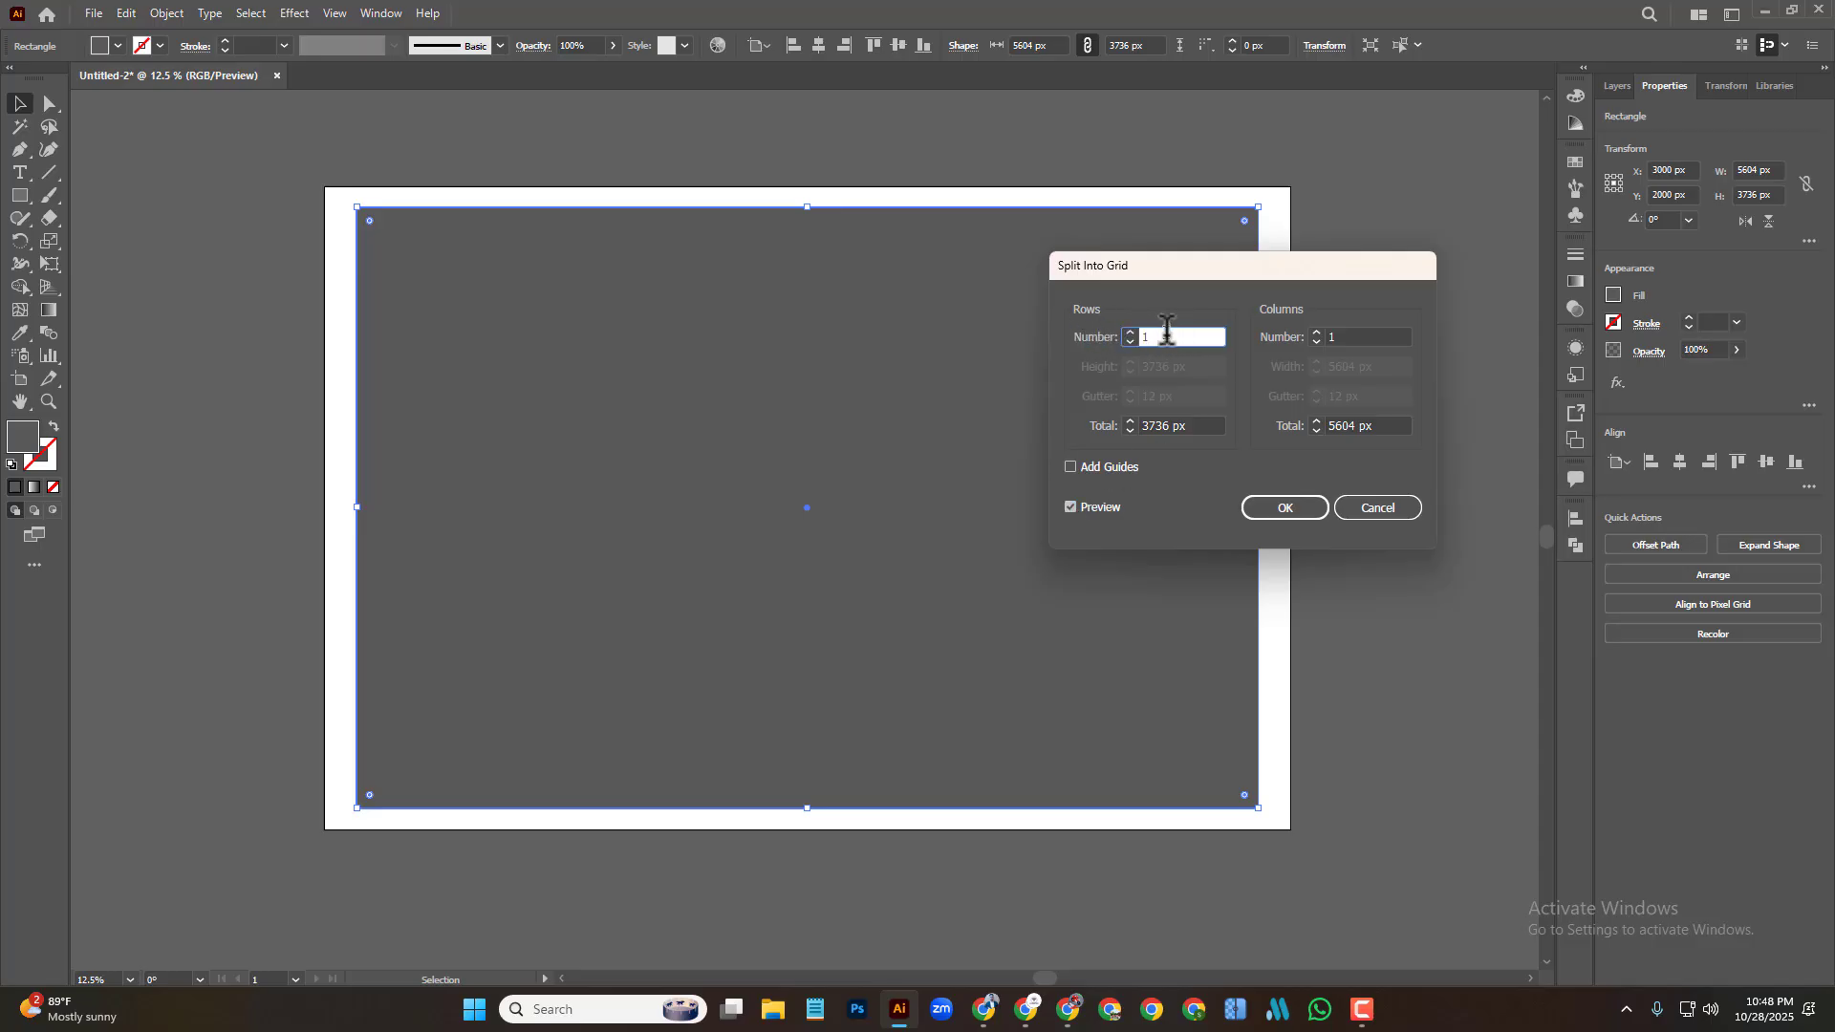
key(Up)
key(Up)
key(Up)
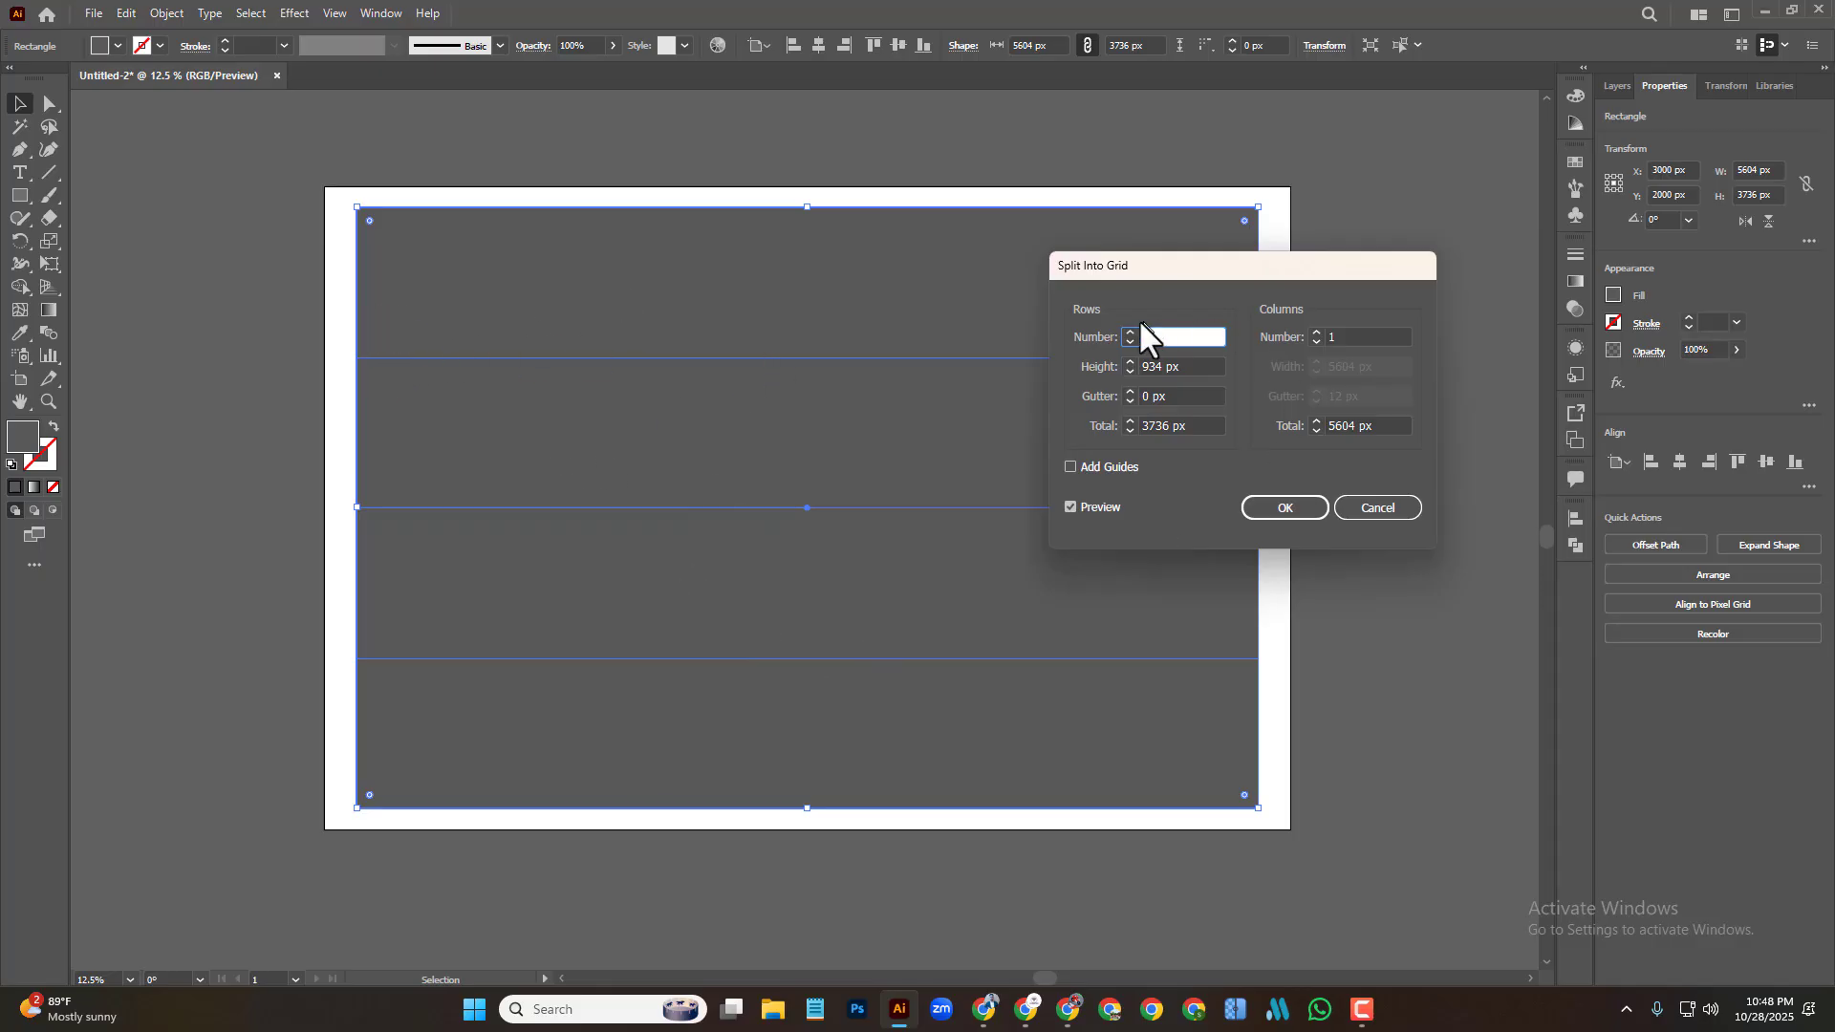
click(1166, 332)
click(1340, 334)
key(Up)
key(Up)
key(Up)
key(Up)
key(Up)
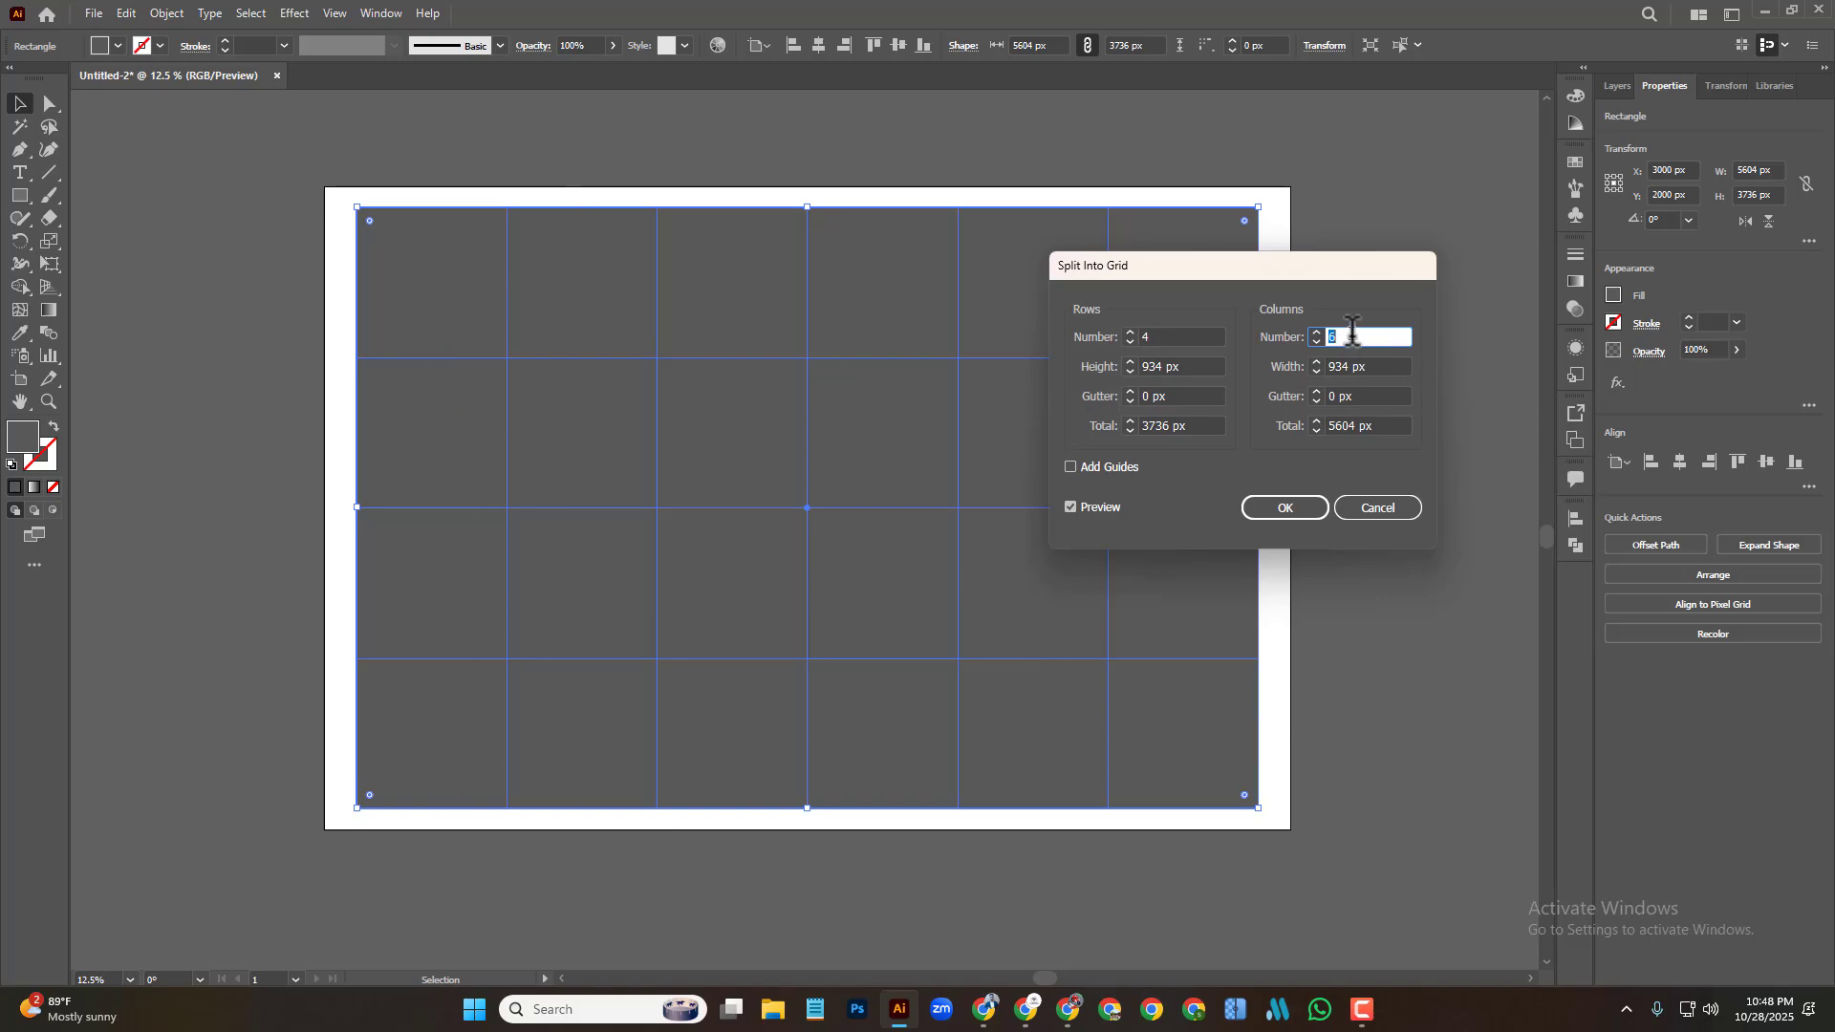
Change the grid to 6 rows and 4 columns.
click(1164, 337)
key(Up)
key(Up)
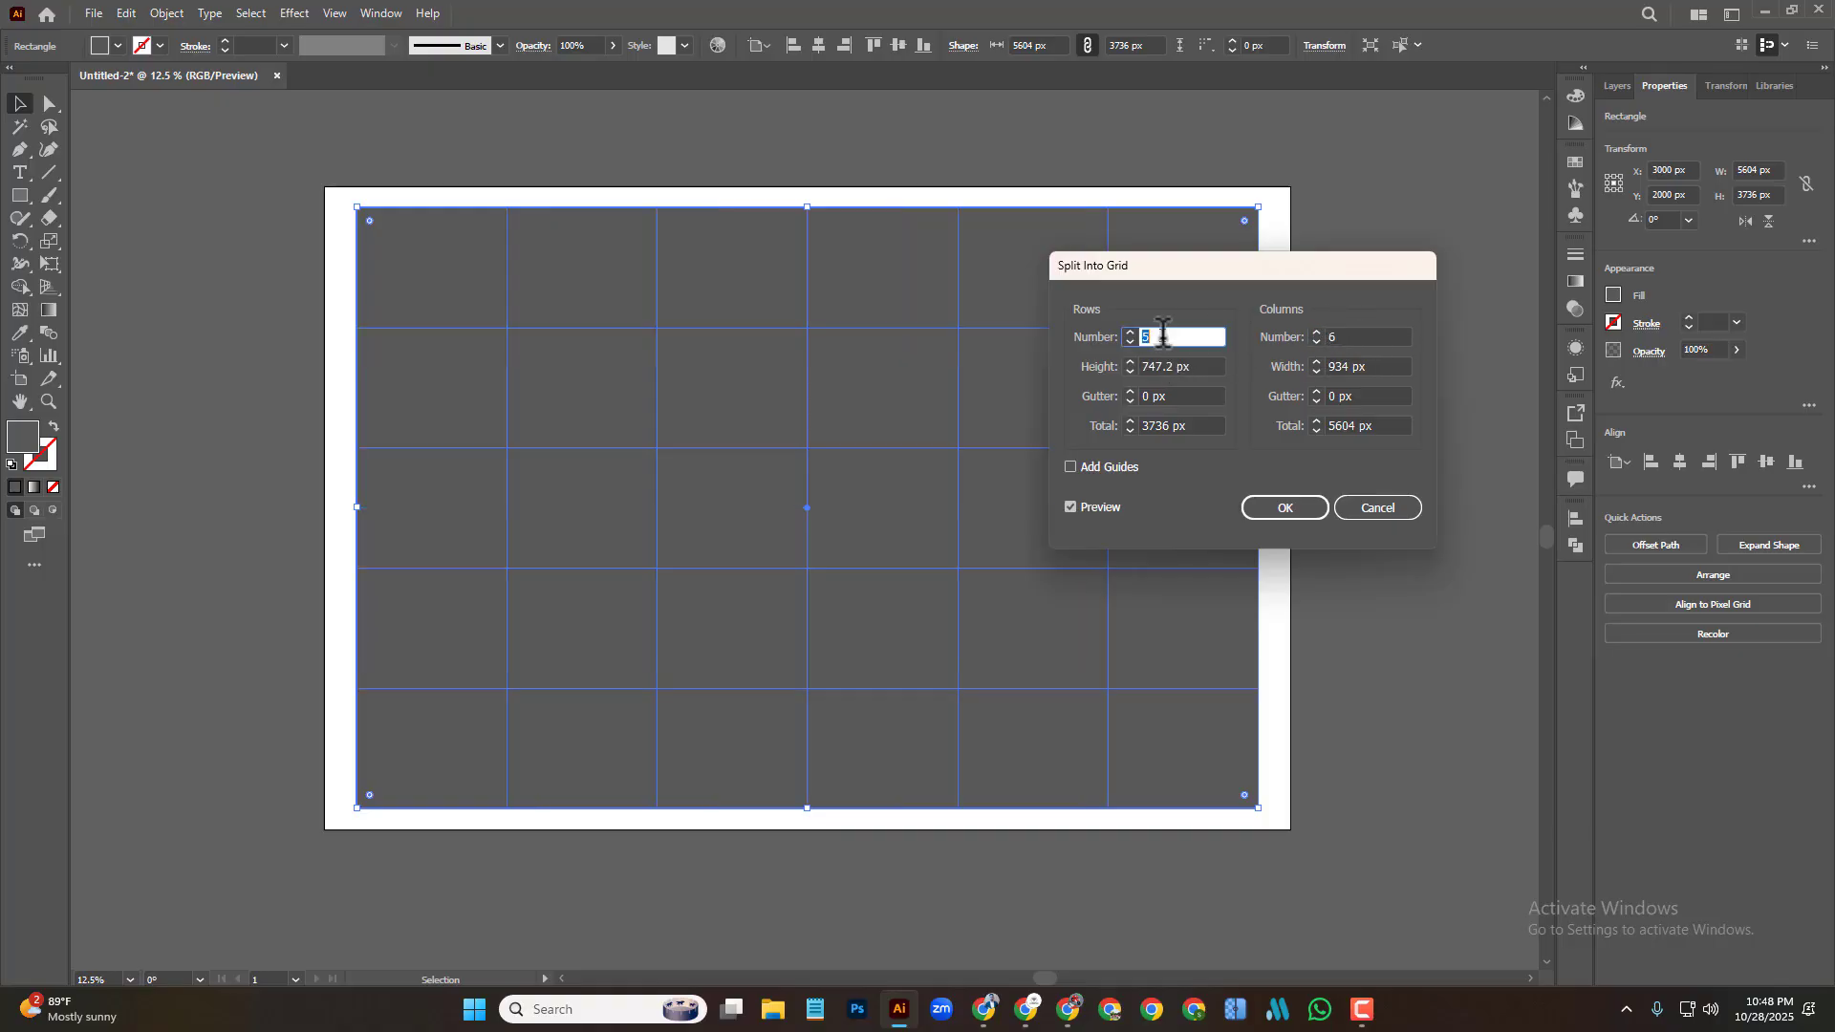
click(1353, 335)
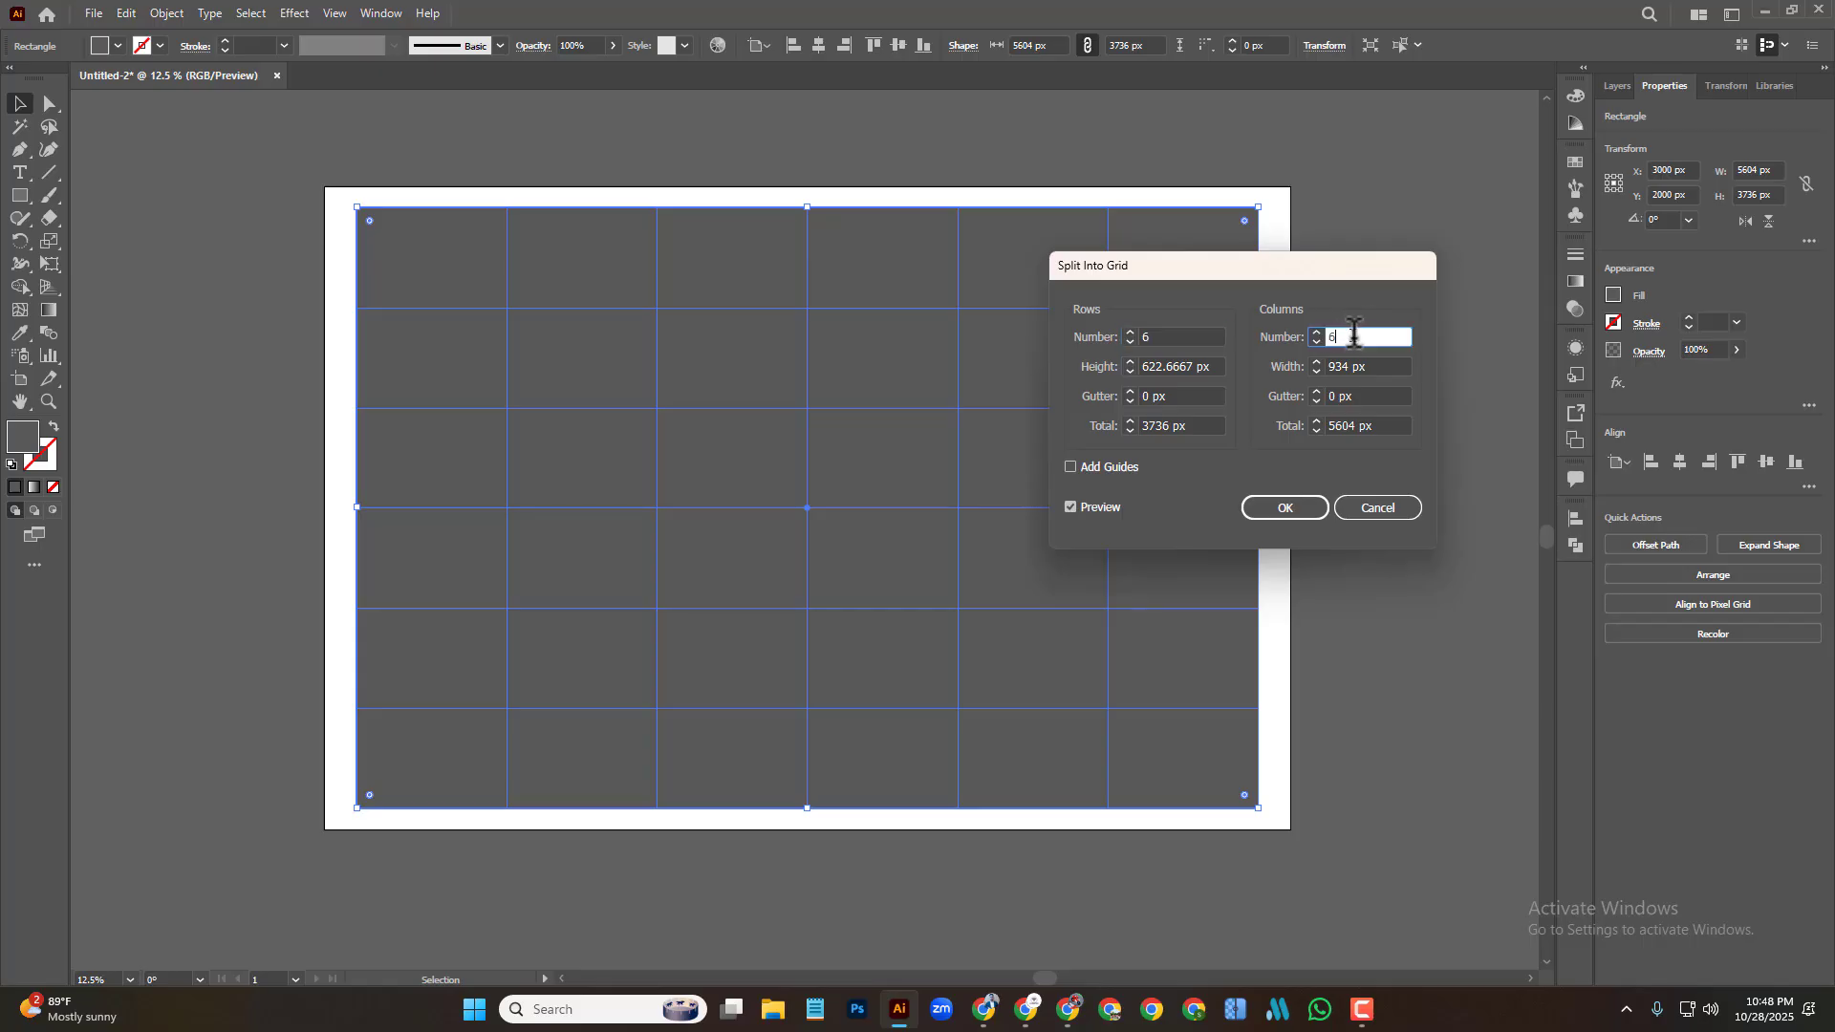
key(Down)
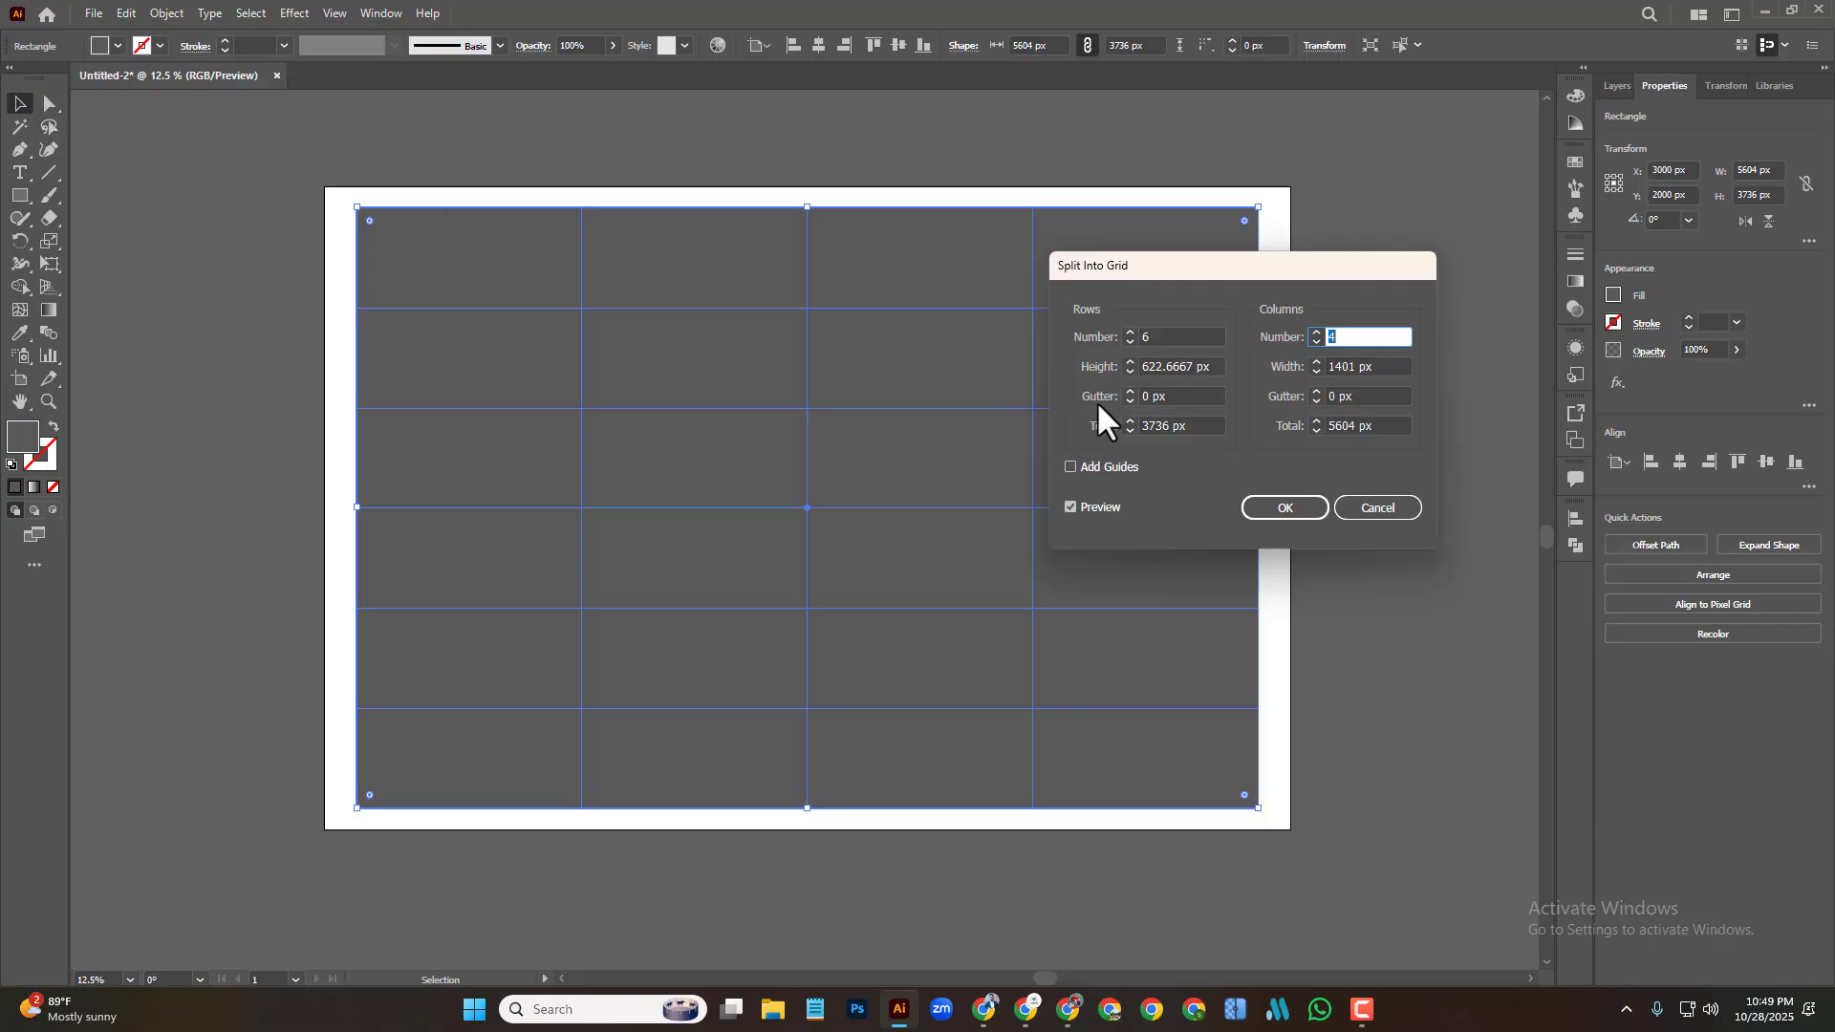
Set the row and column gutters to 50 px, apply the split, and deselect the cells.
click(1178, 396)
drag(1189, 395, 1139, 396)
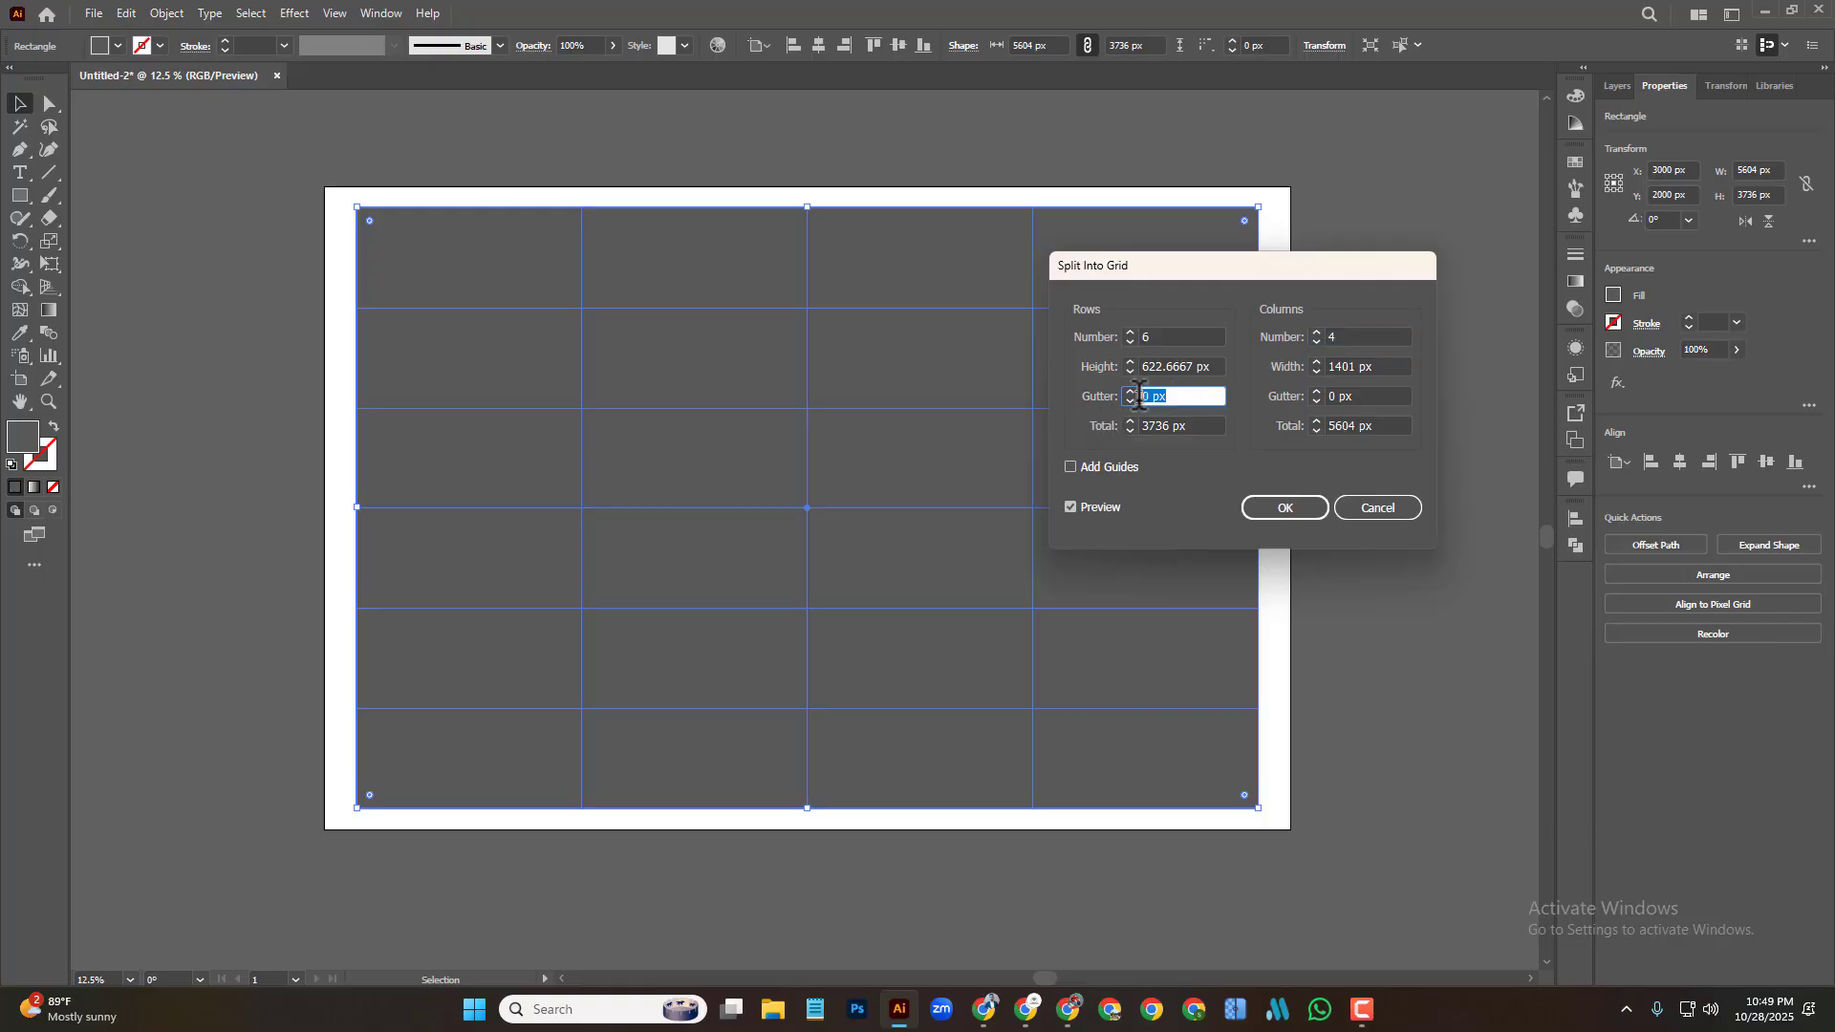
text(50)
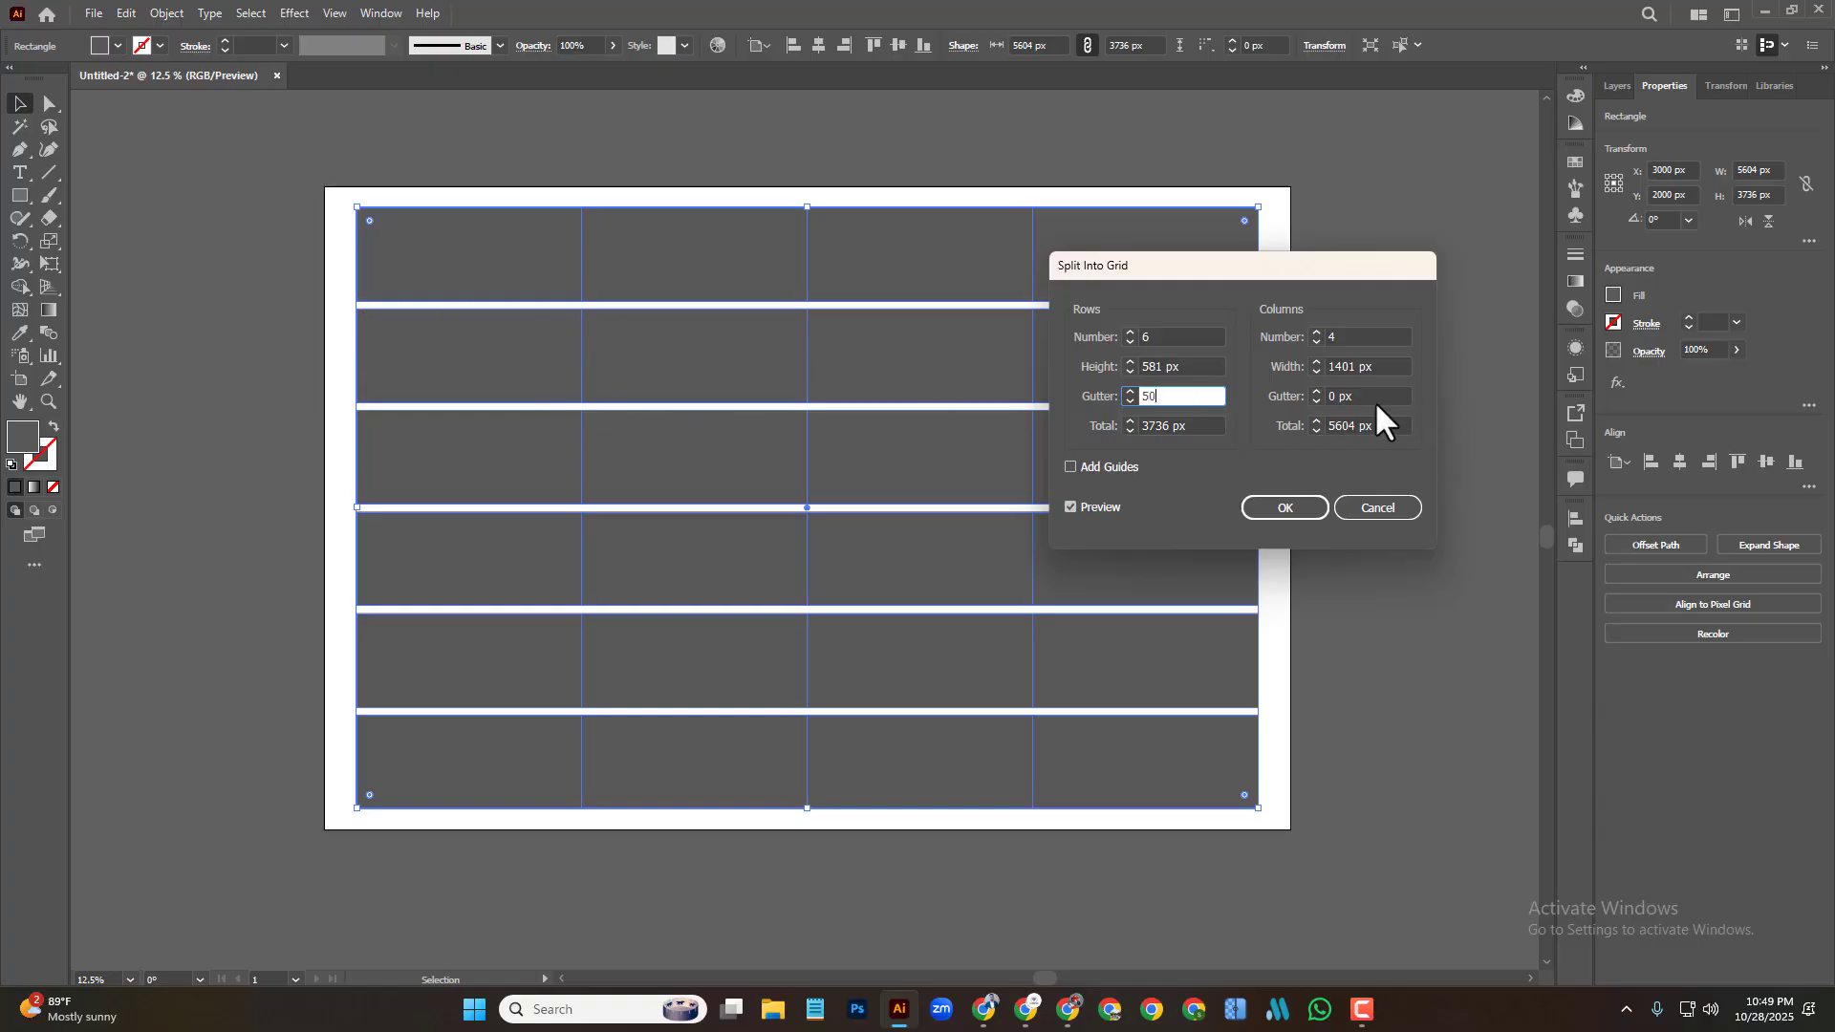
click(1333, 396)
text(50)
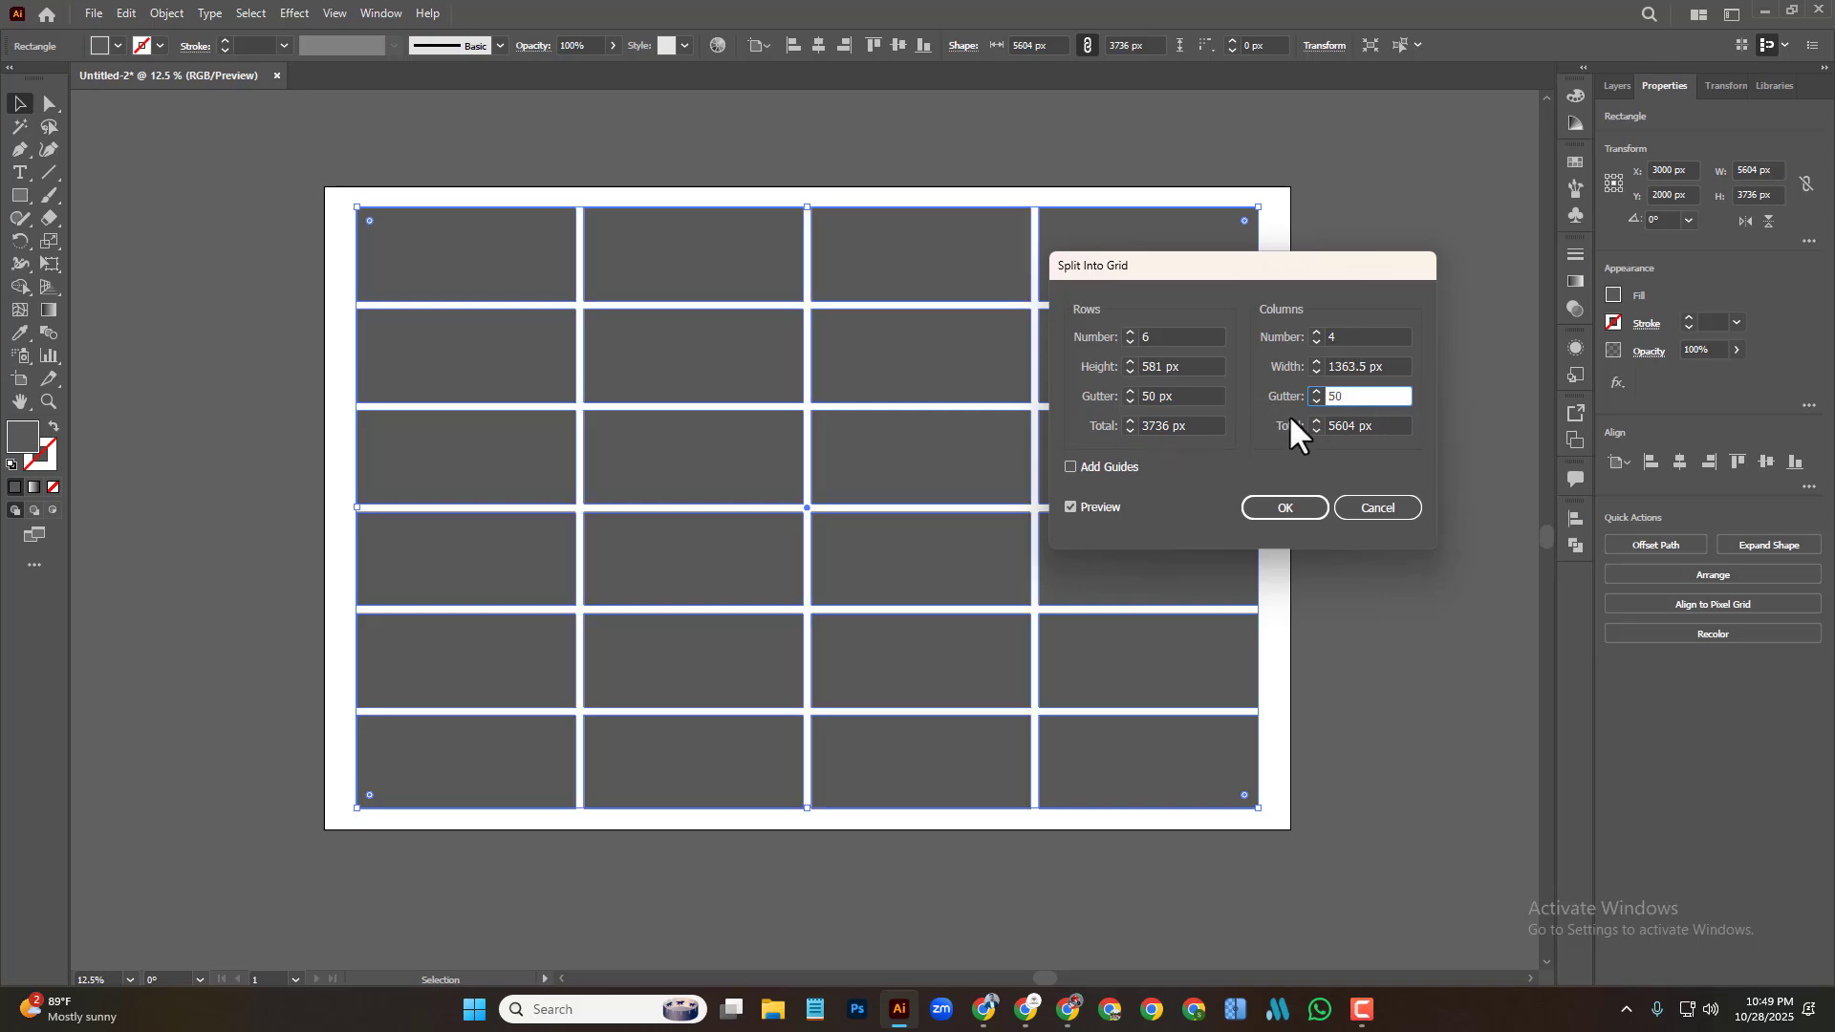
click(1294, 508)
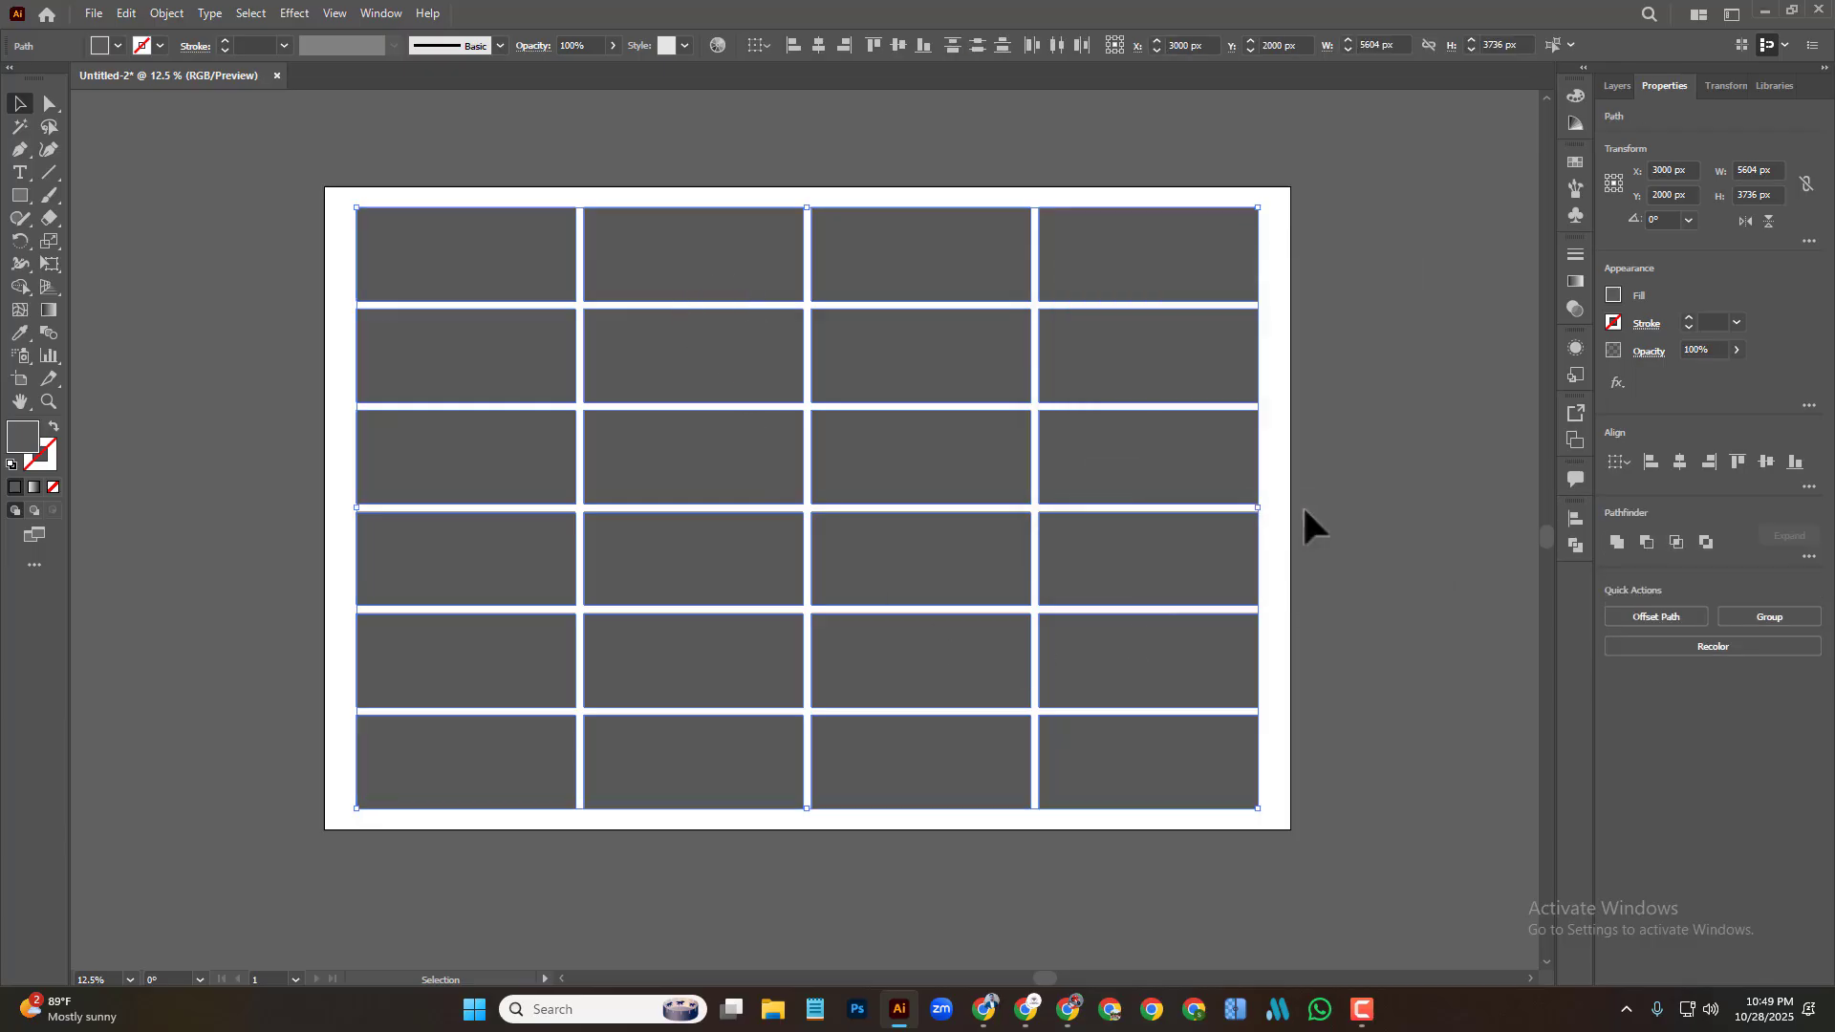
click(182, 425)
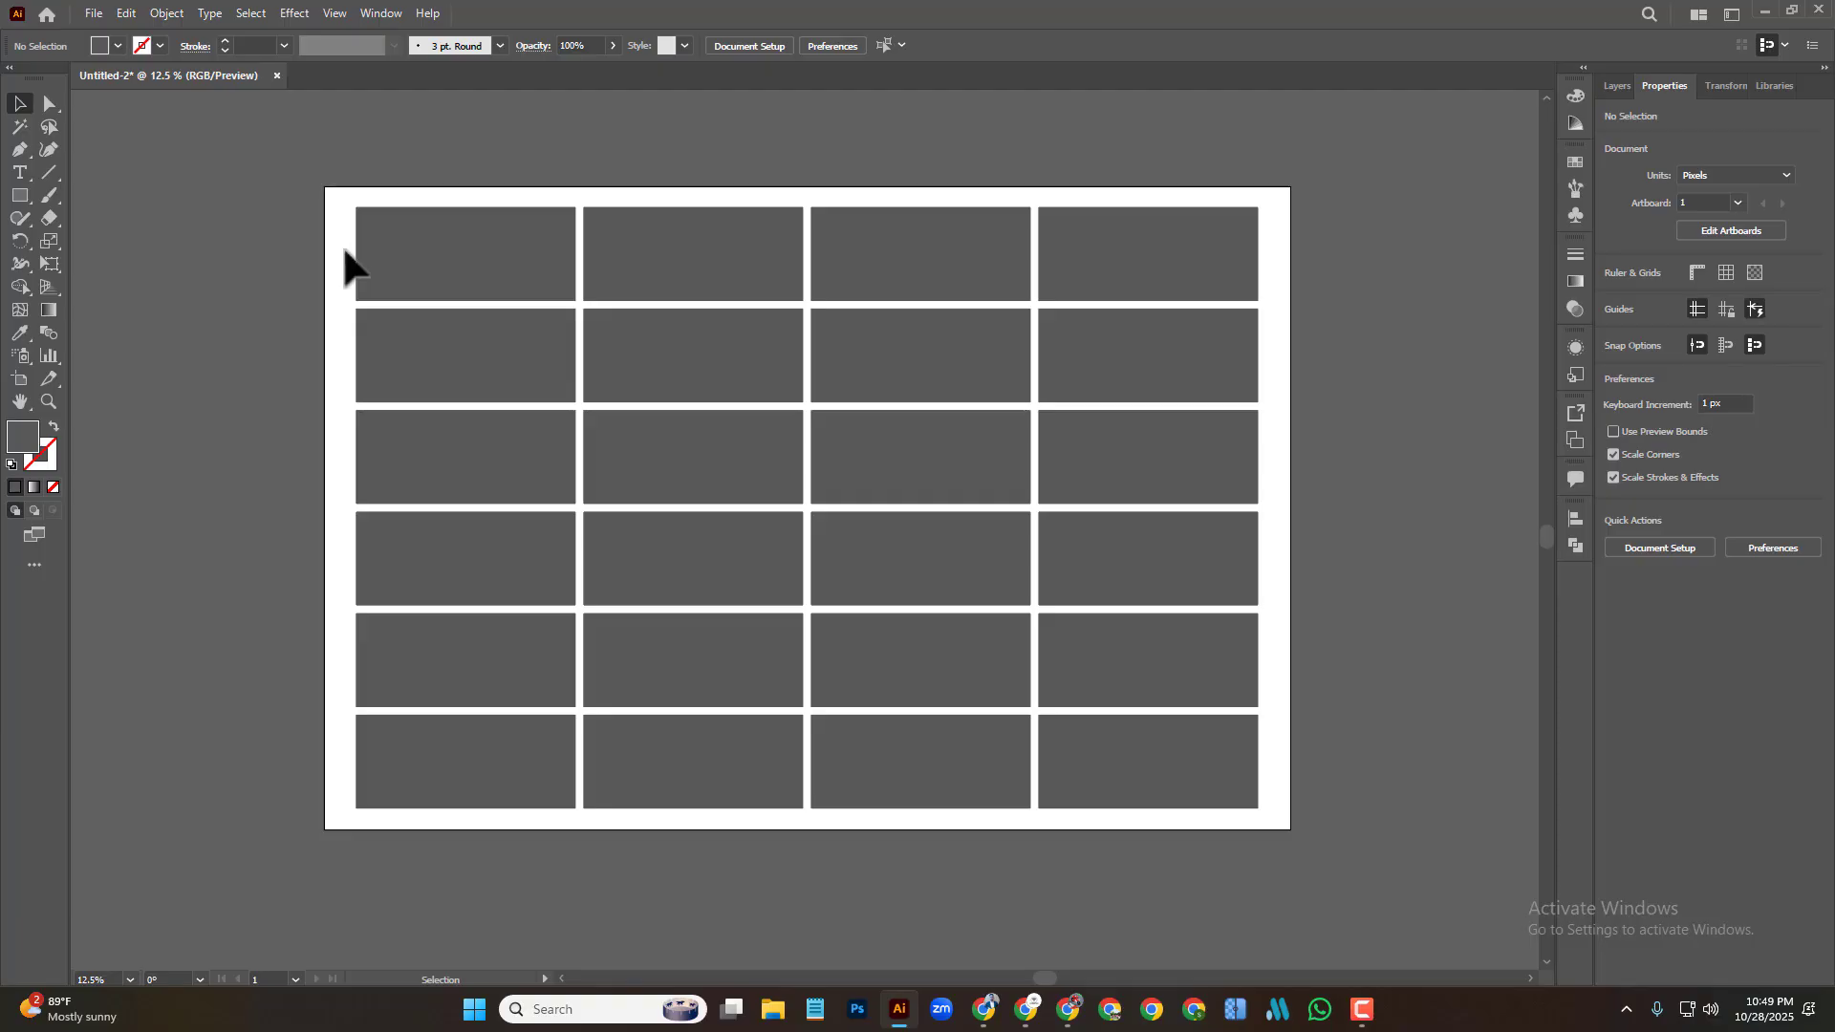
Switch to Chrome, copy the white rounded bento layout image on gray from the Adobe Stock results, and return to Illustrator.
click(1025, 1009)
scroll(1013, 731, down, 5)
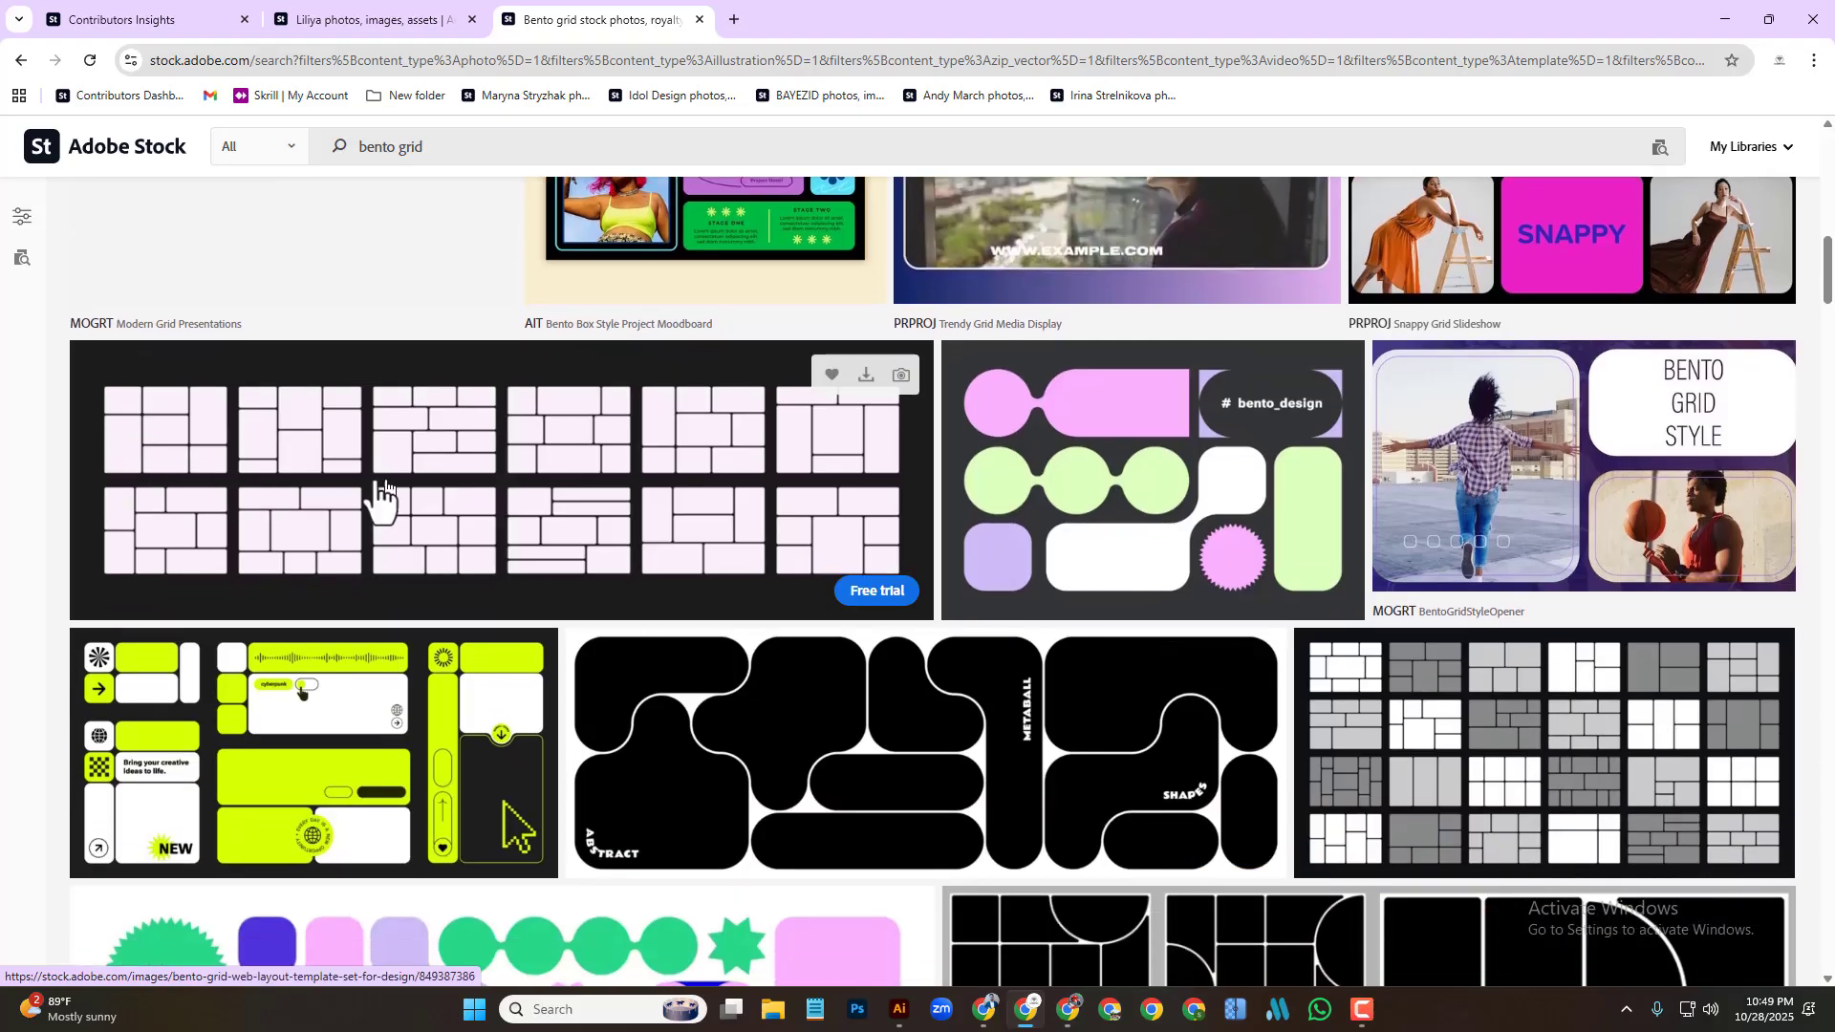
scroll(951, 717, up, 6)
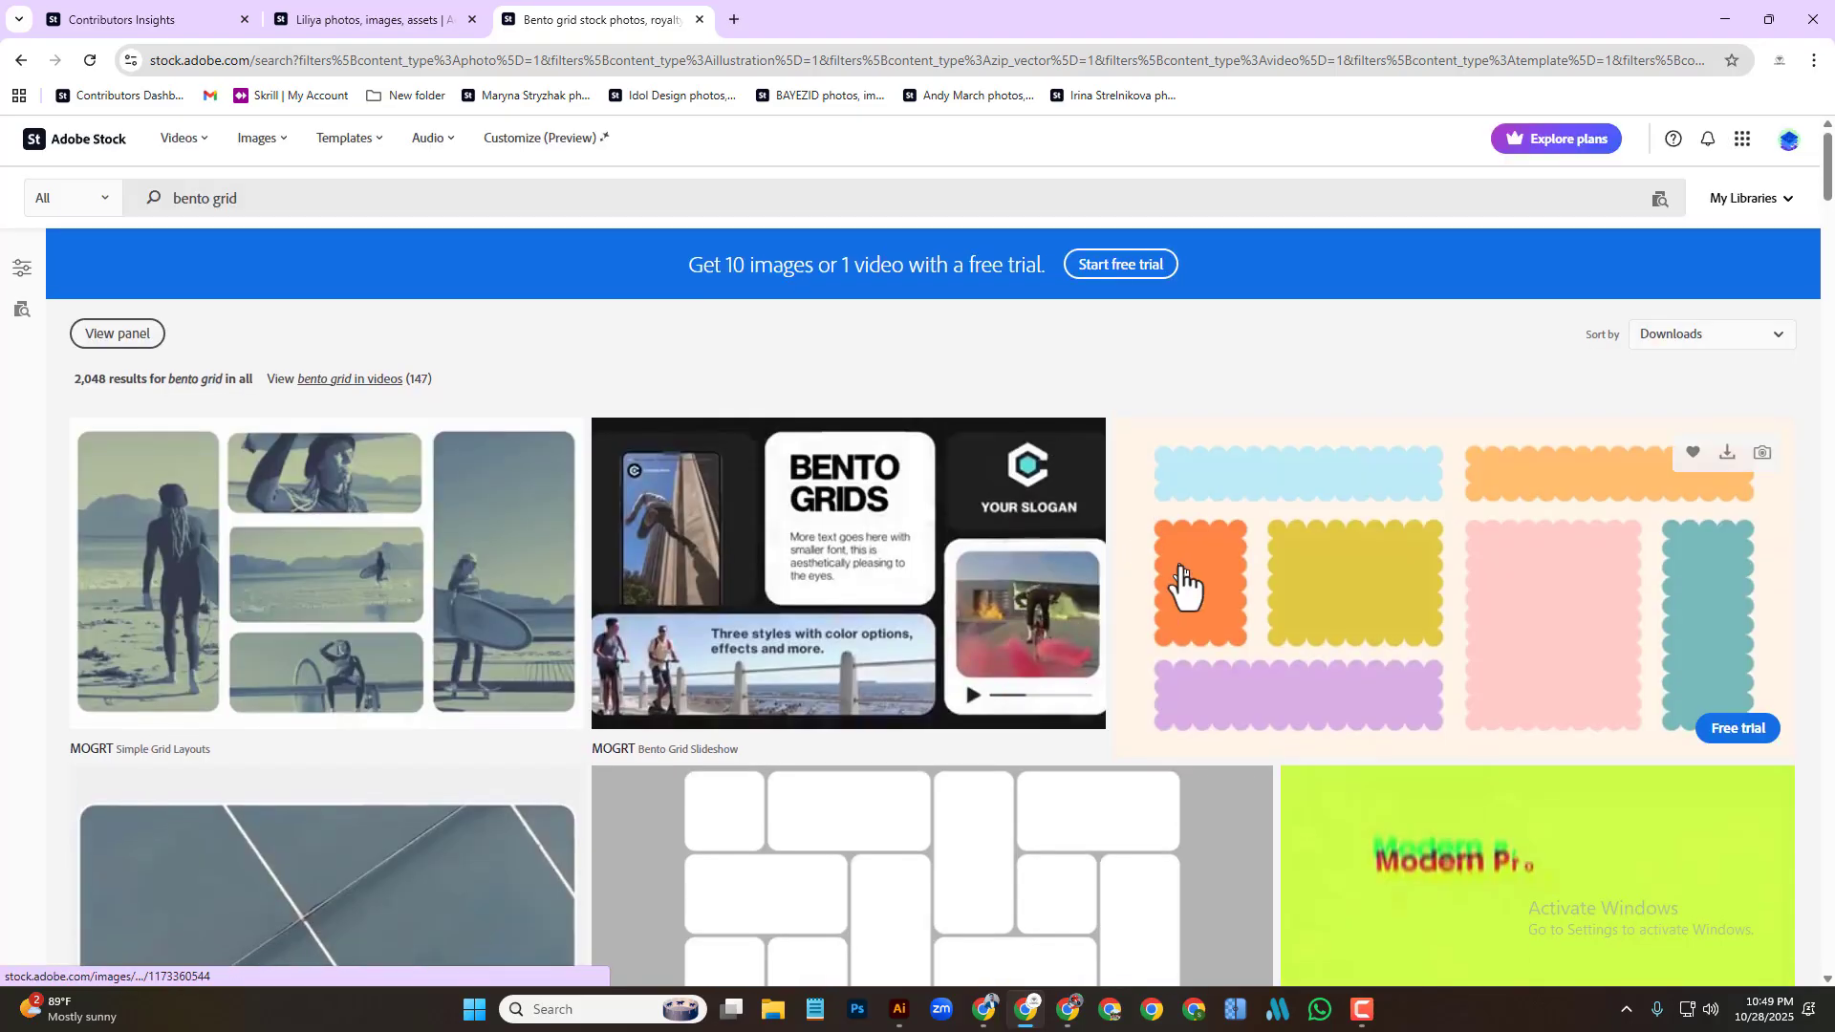
scroll(852, 574, down, 4)
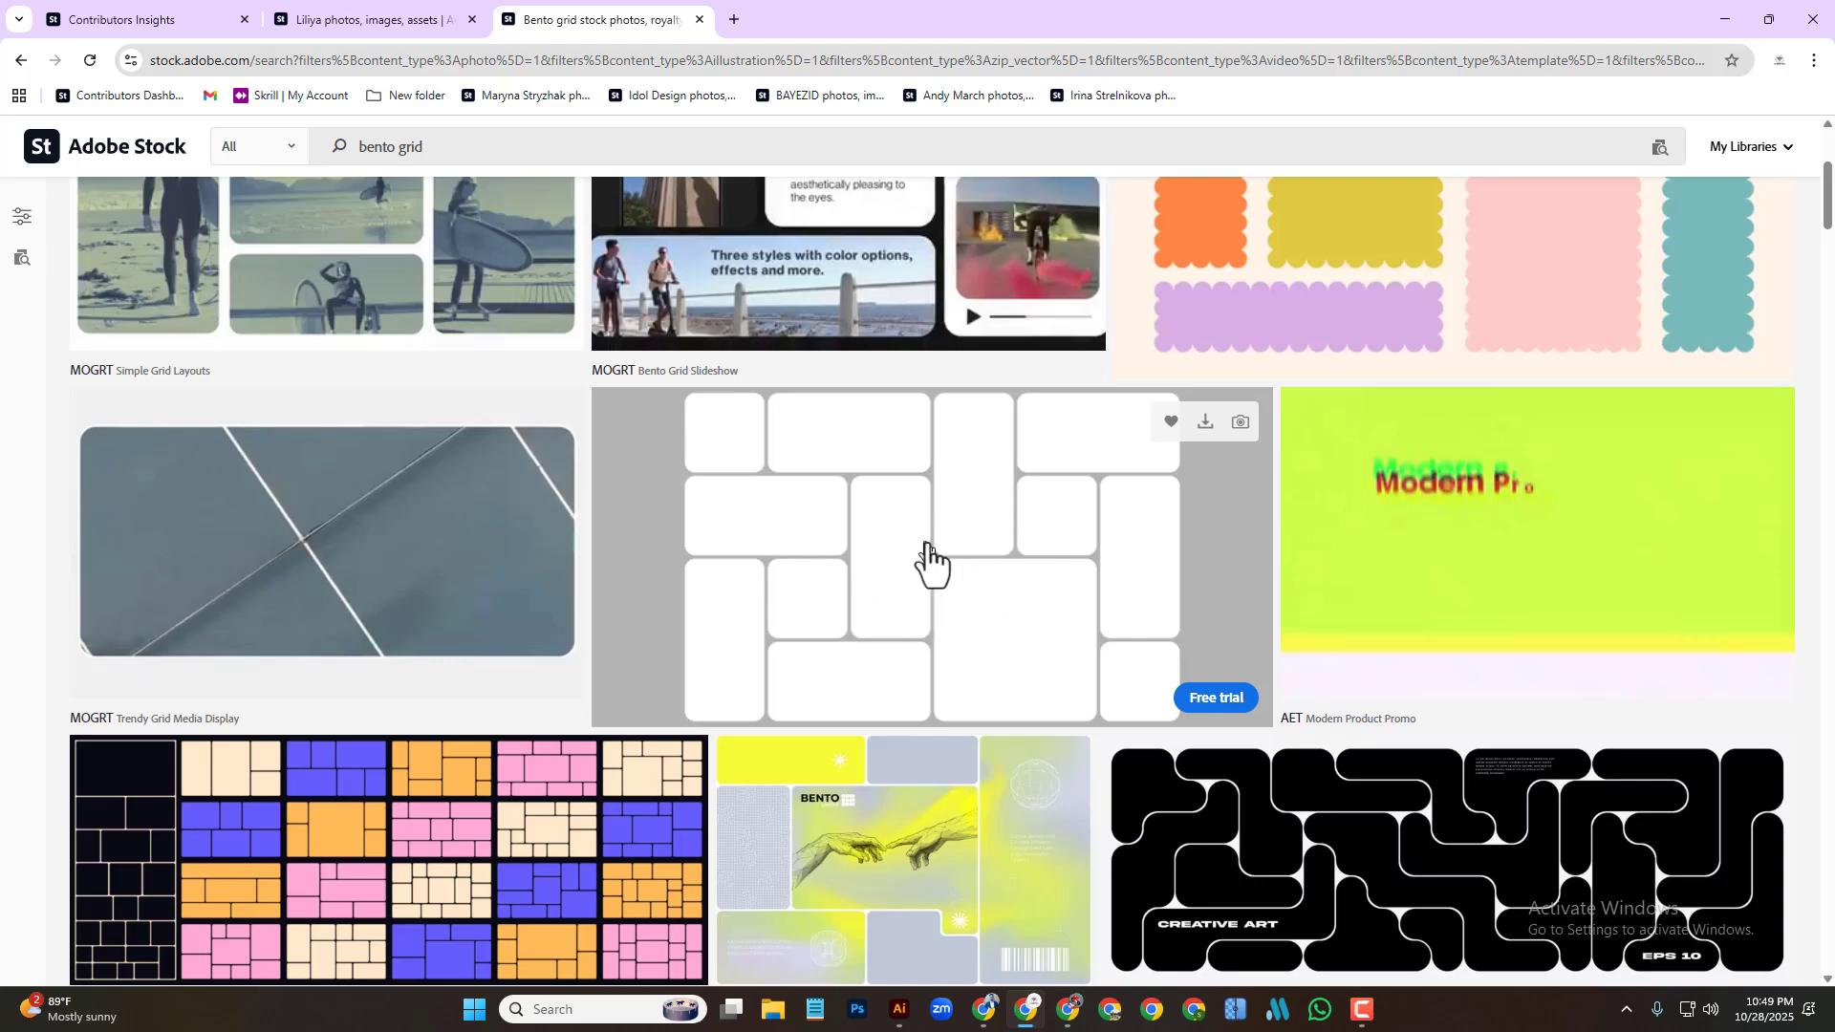
right_click(910, 470)
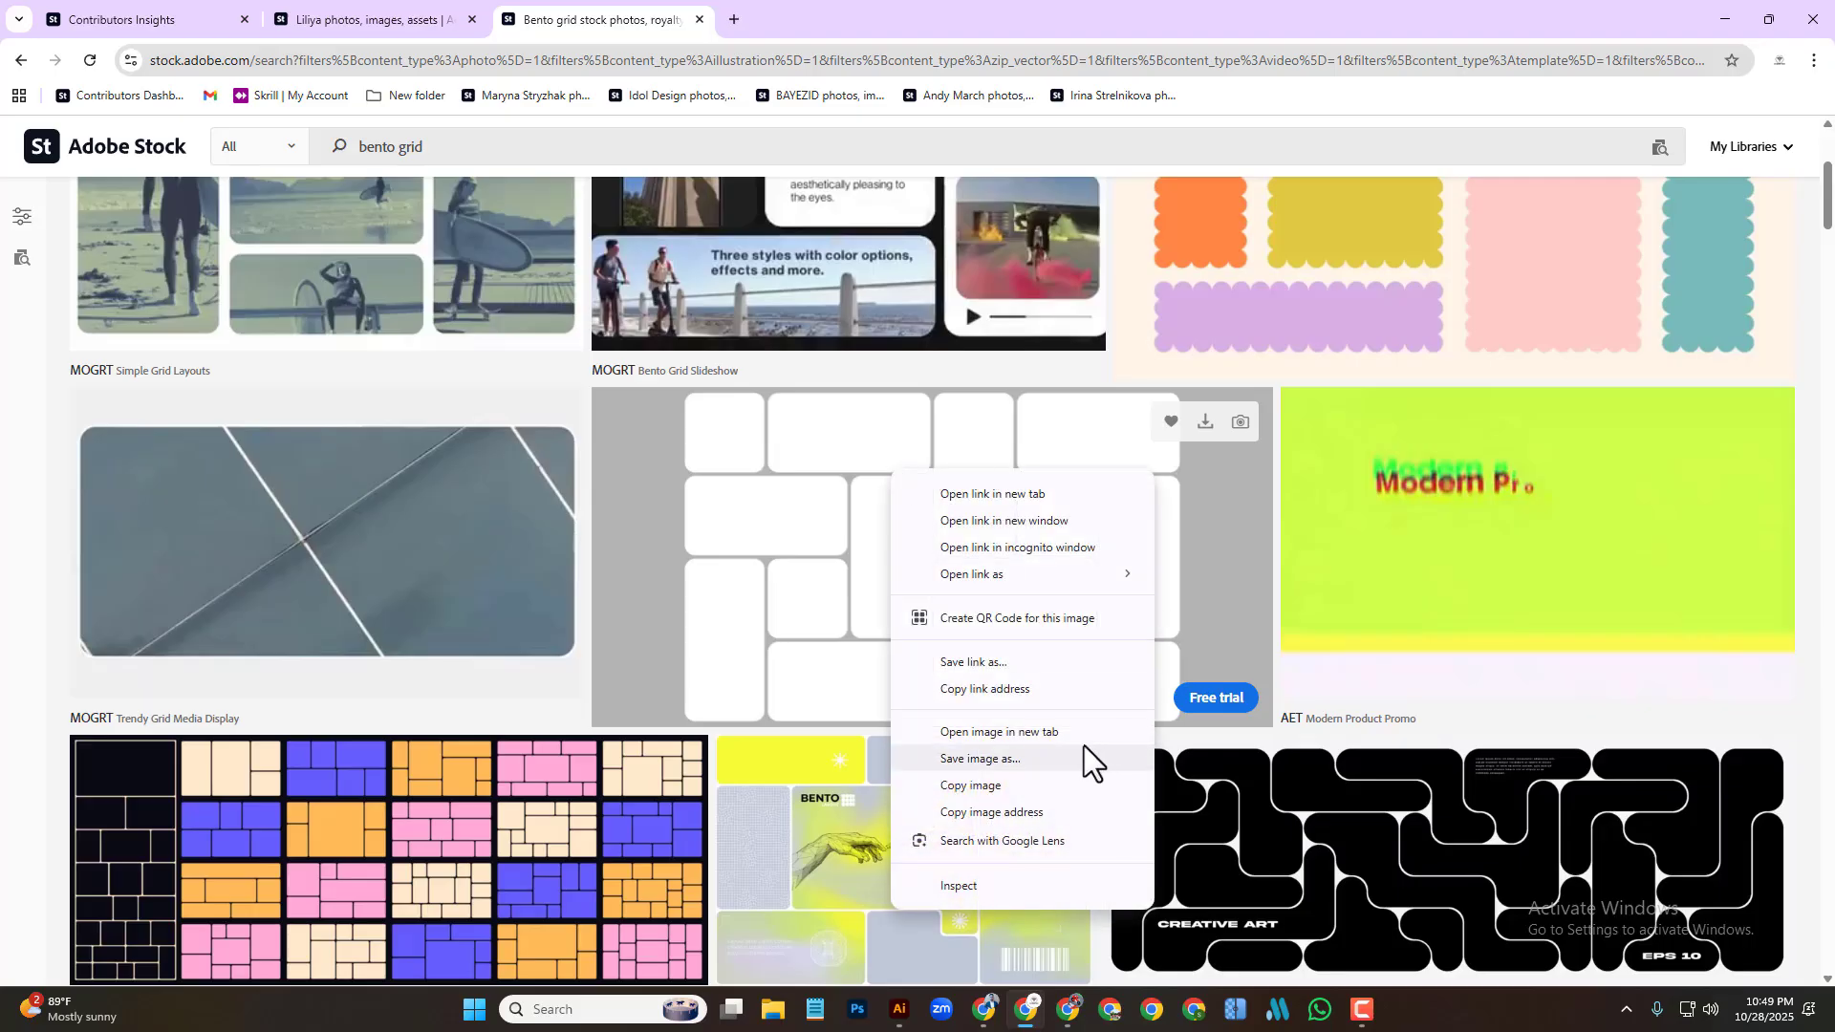
click(1000, 785)
click(1726, 21)
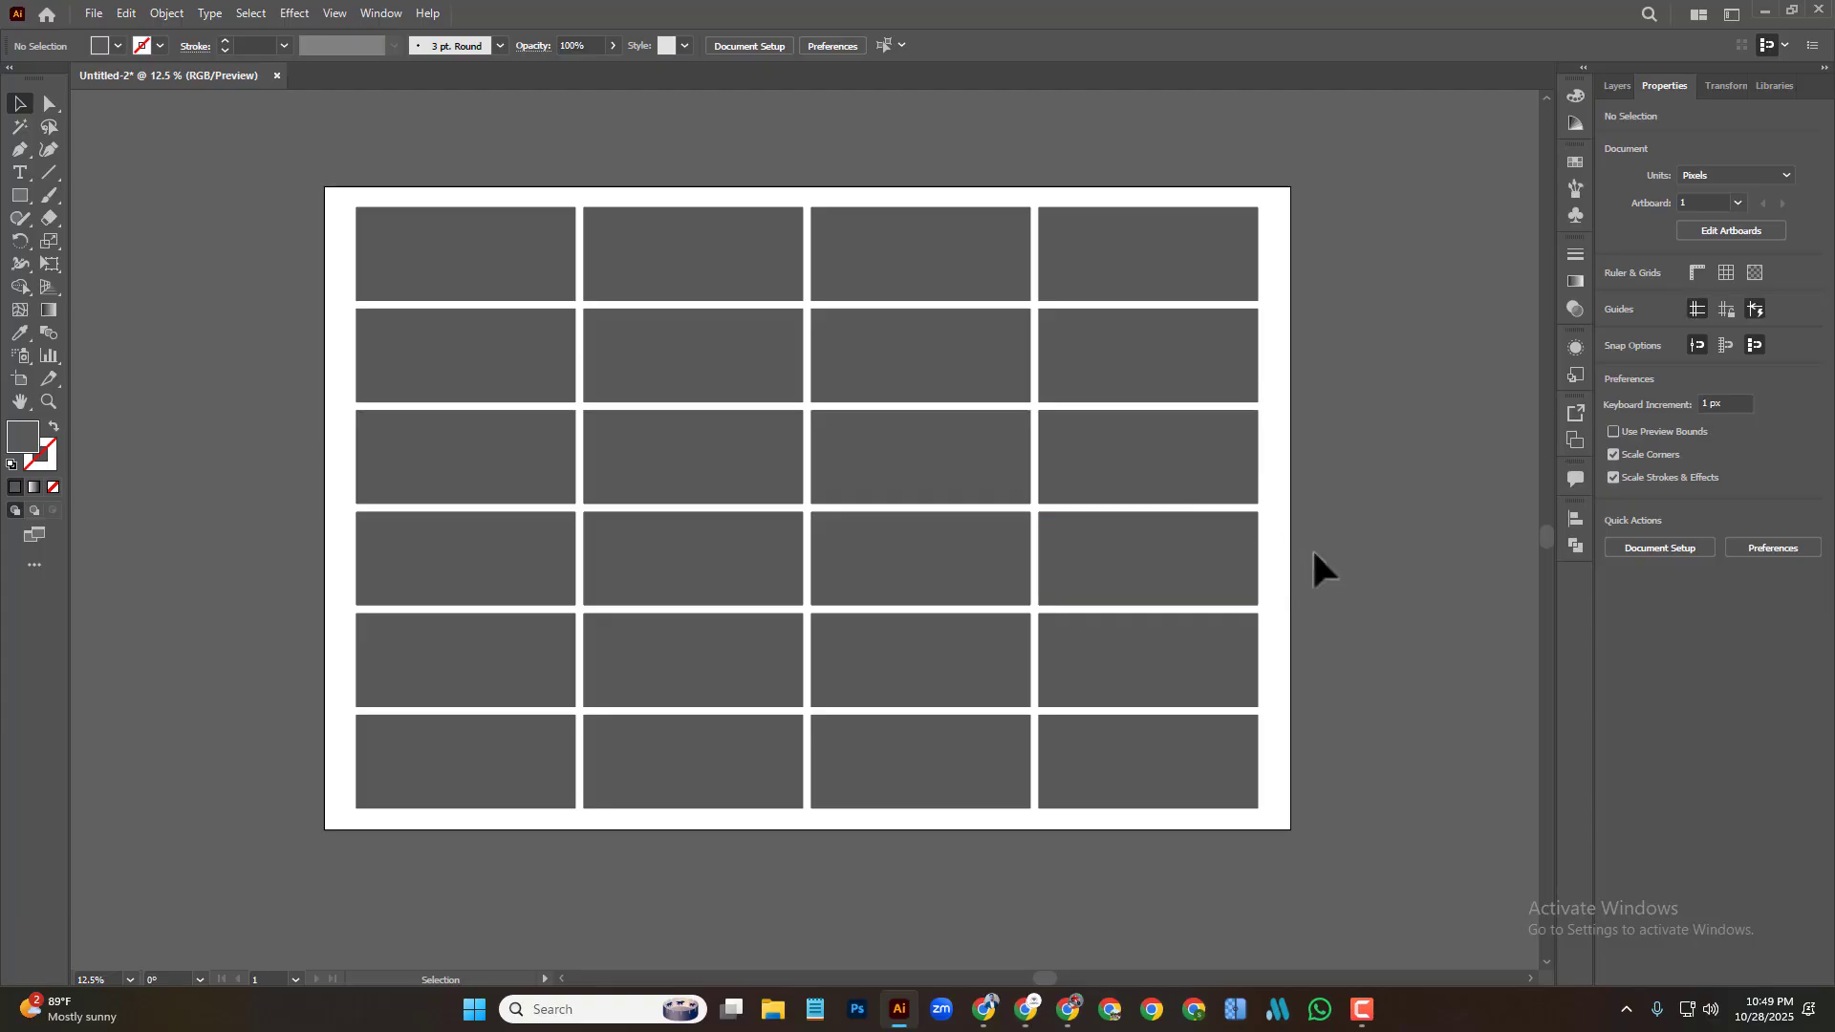
Paste the copied layout image above the artboard and enlarge it proportionally to about 2864 x 1432 px.
key(ctrl+v)
drag(817, 535, 841, 318)
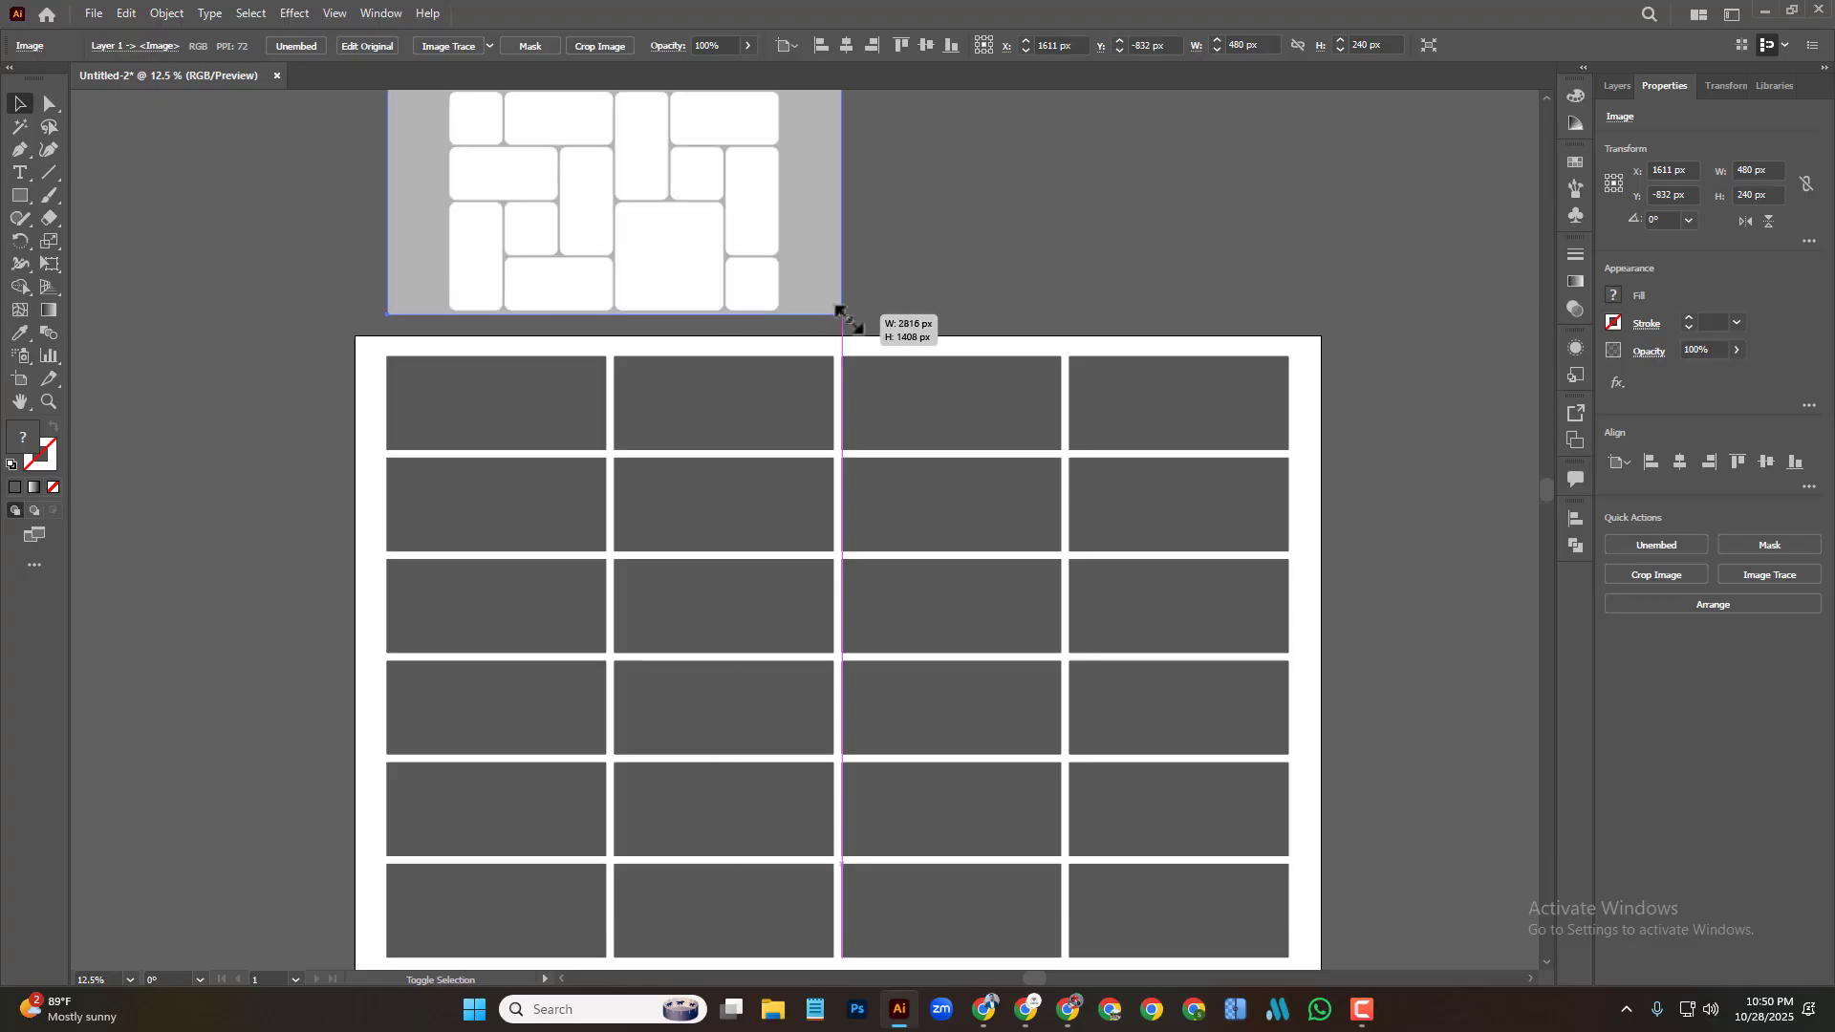
click(1017, 270)
drag(665, 226, 747, 206)
scroll(760, 214, down, 1)
scroll(747, 205, up, 1)
click(1057, 184)
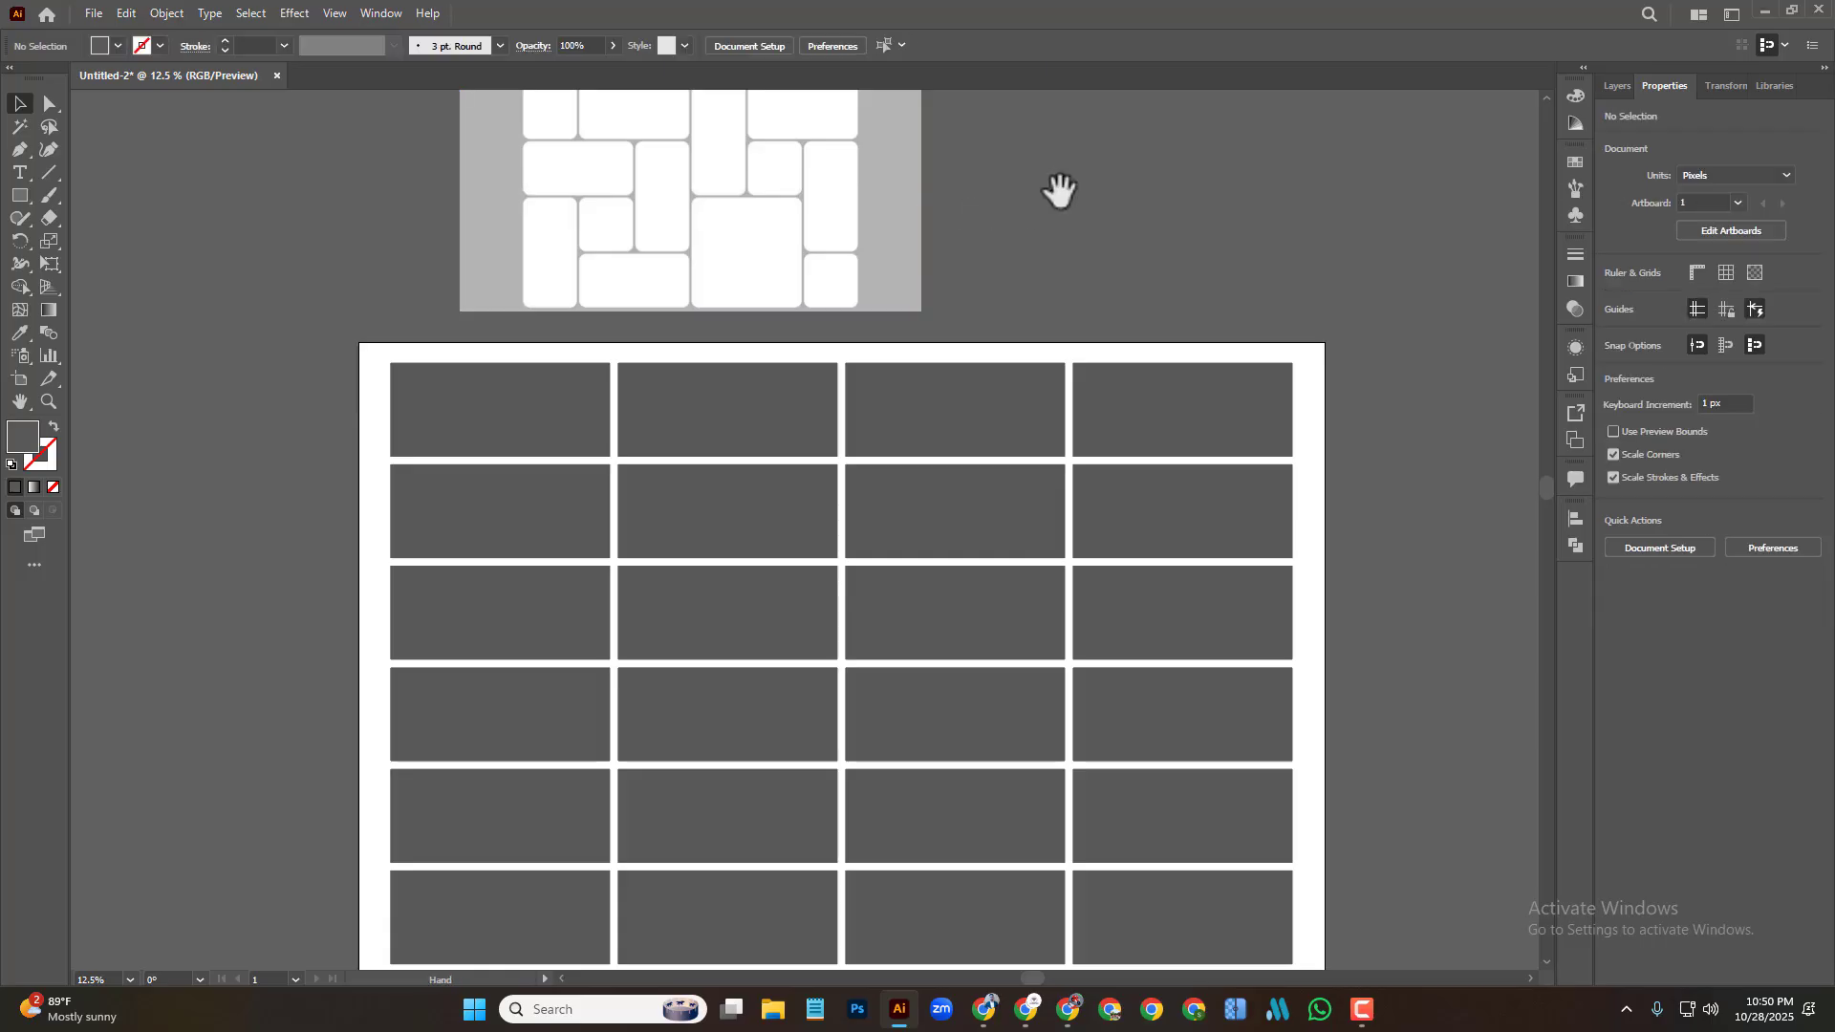
Scale the reference image down slightly above the artboard and deselect it.
drag(1057, 184, 1004, 217)
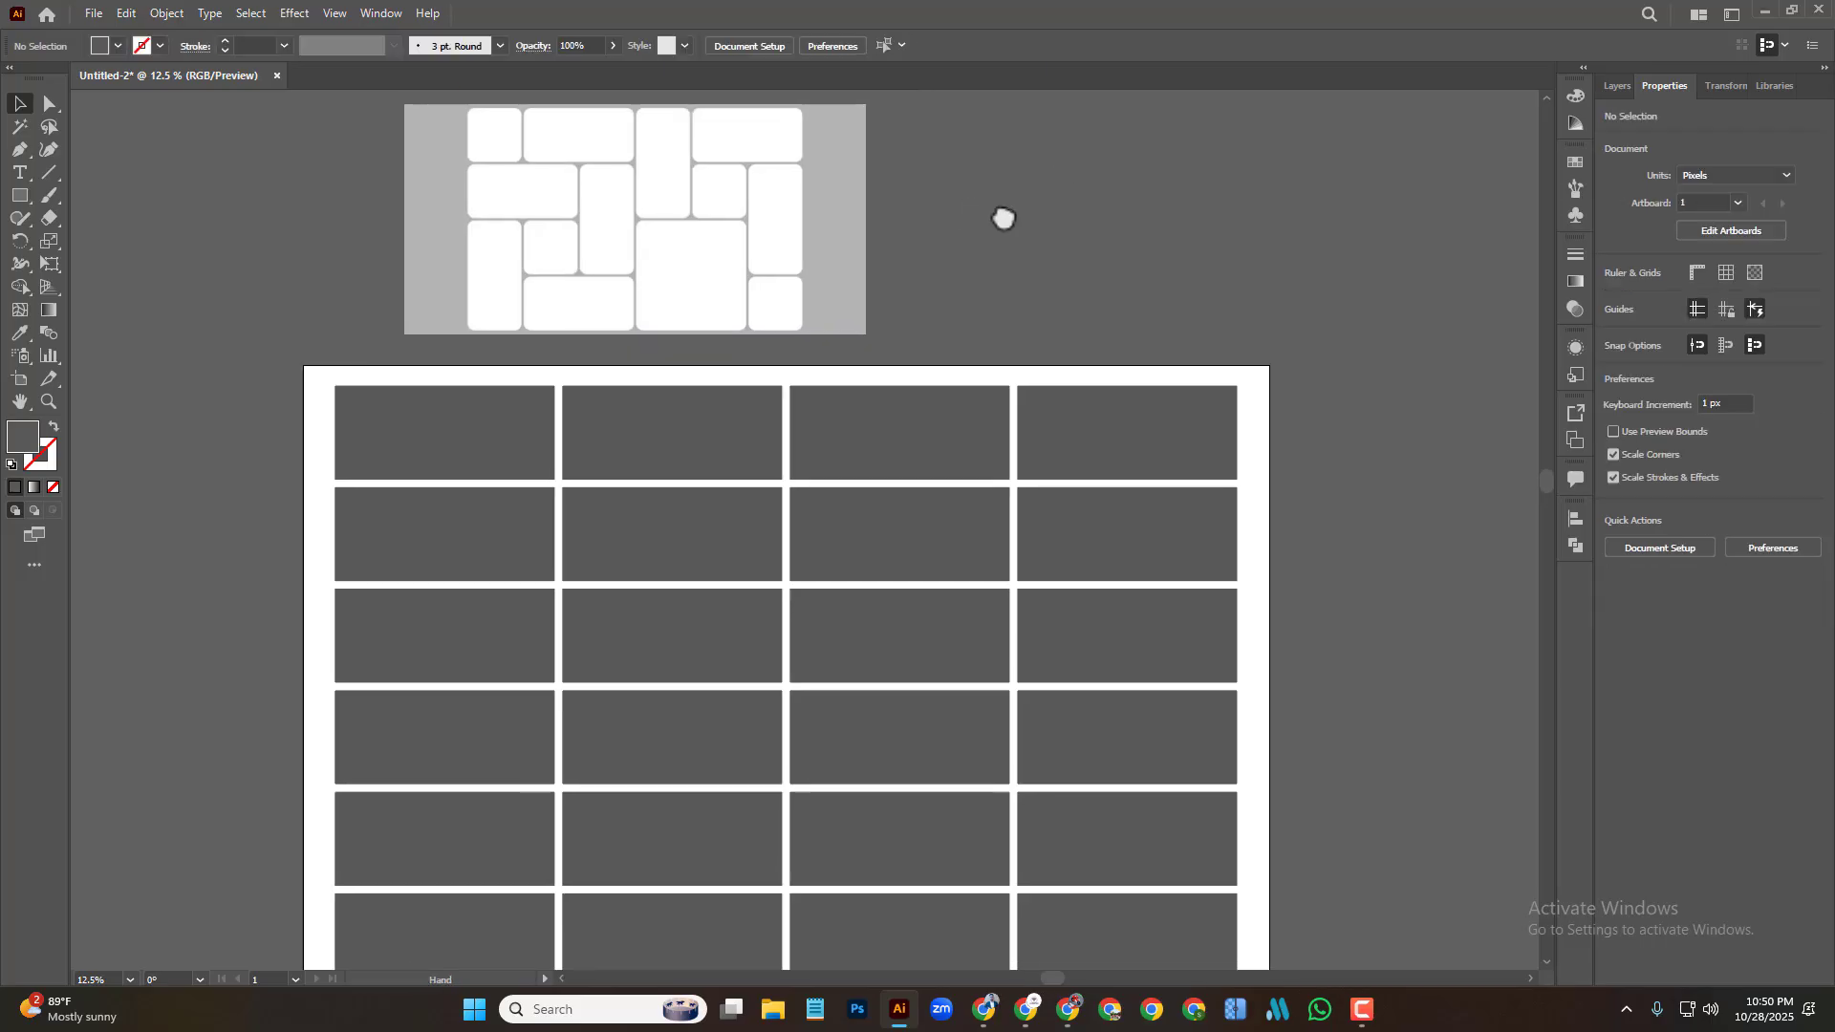
click(824, 248)
drag(867, 328, 834, 309)
click(1187, 287)
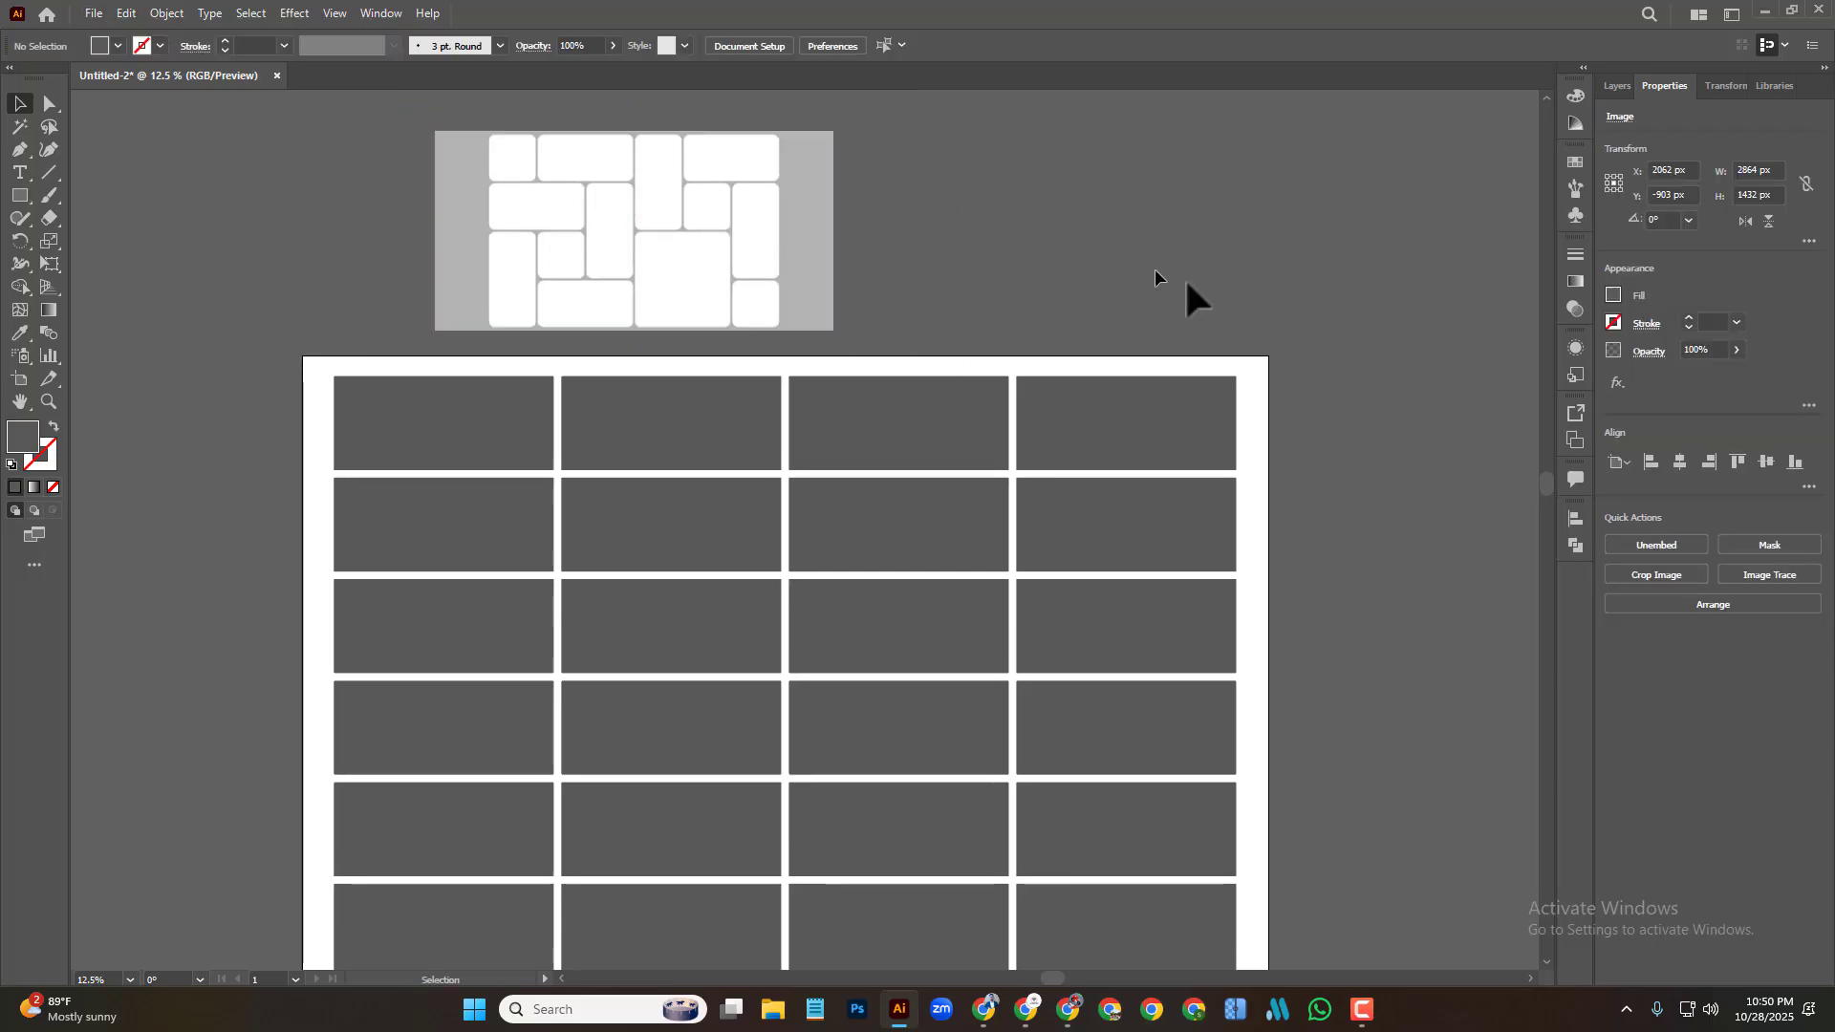
Move the reference image beside the artboard's left edge, level with the upper grid rows, and deselect it.
drag(1409, 577, 1403, 570)
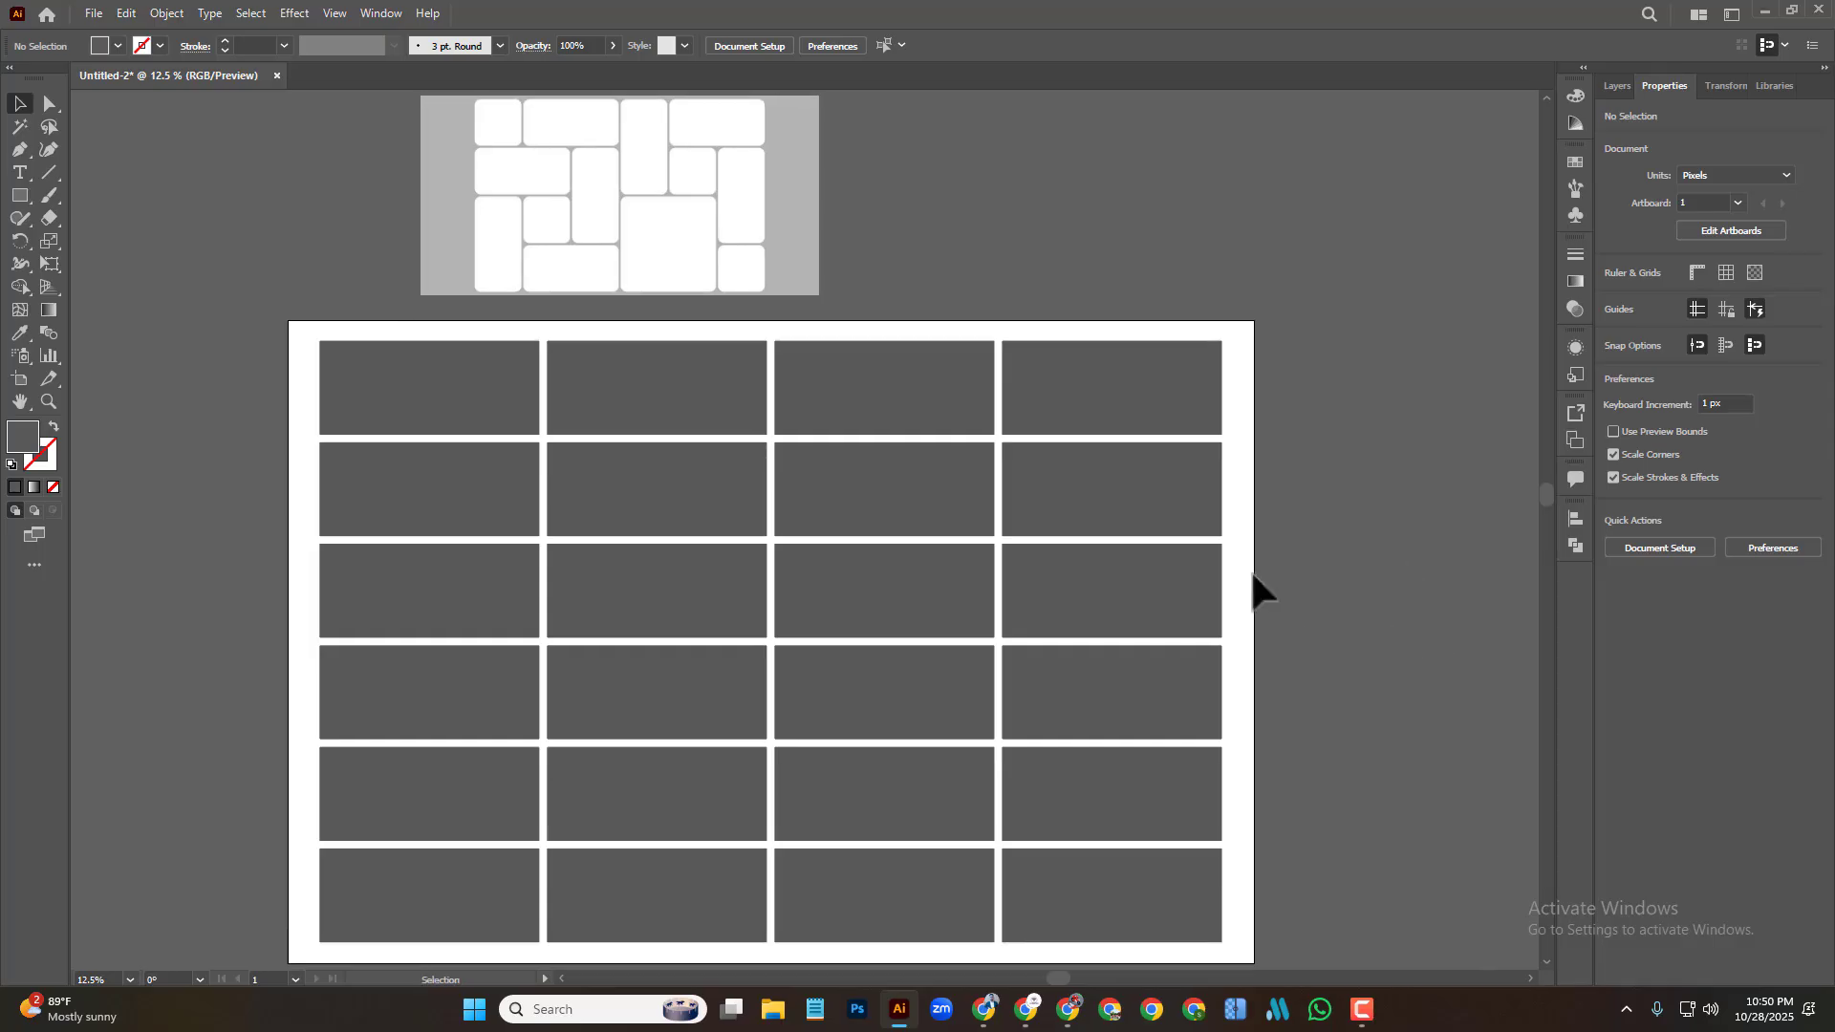
scroll(1262, 593, down, 2)
scroll(956, 640, up, 1)
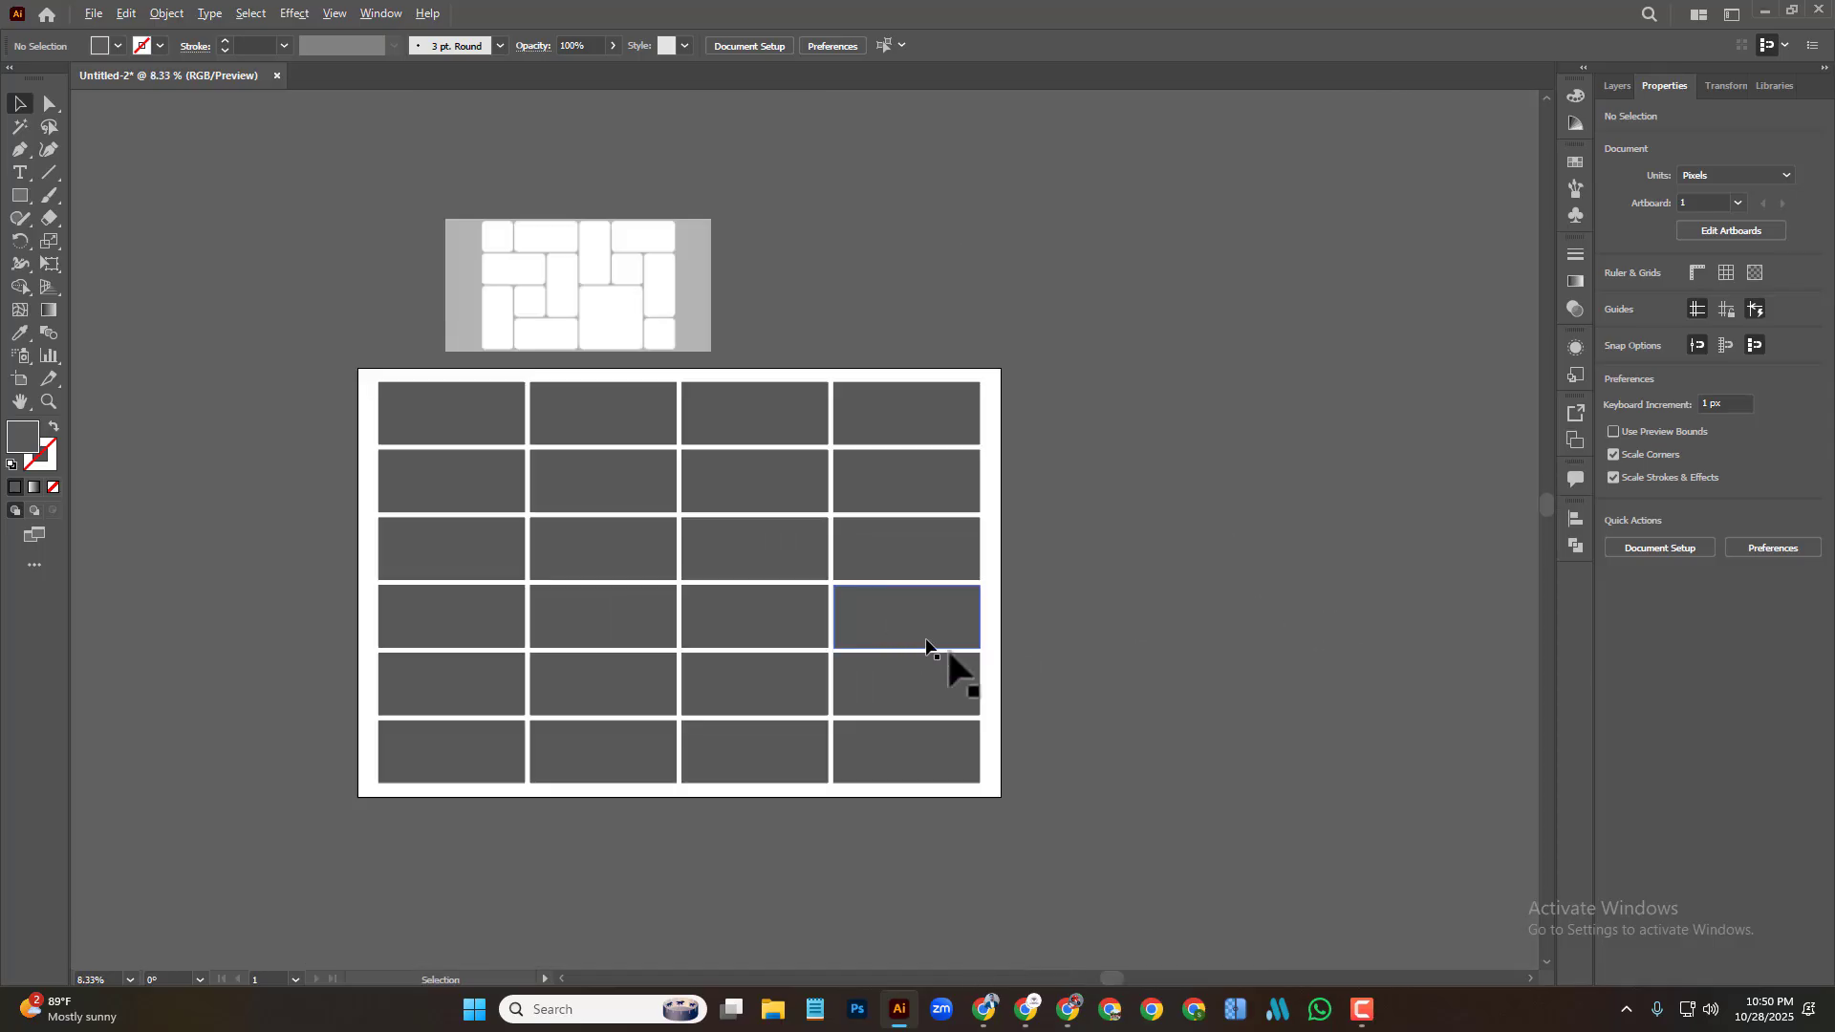
scroll(1266, 770, left, 3)
scroll(1237, 770, up, 1)
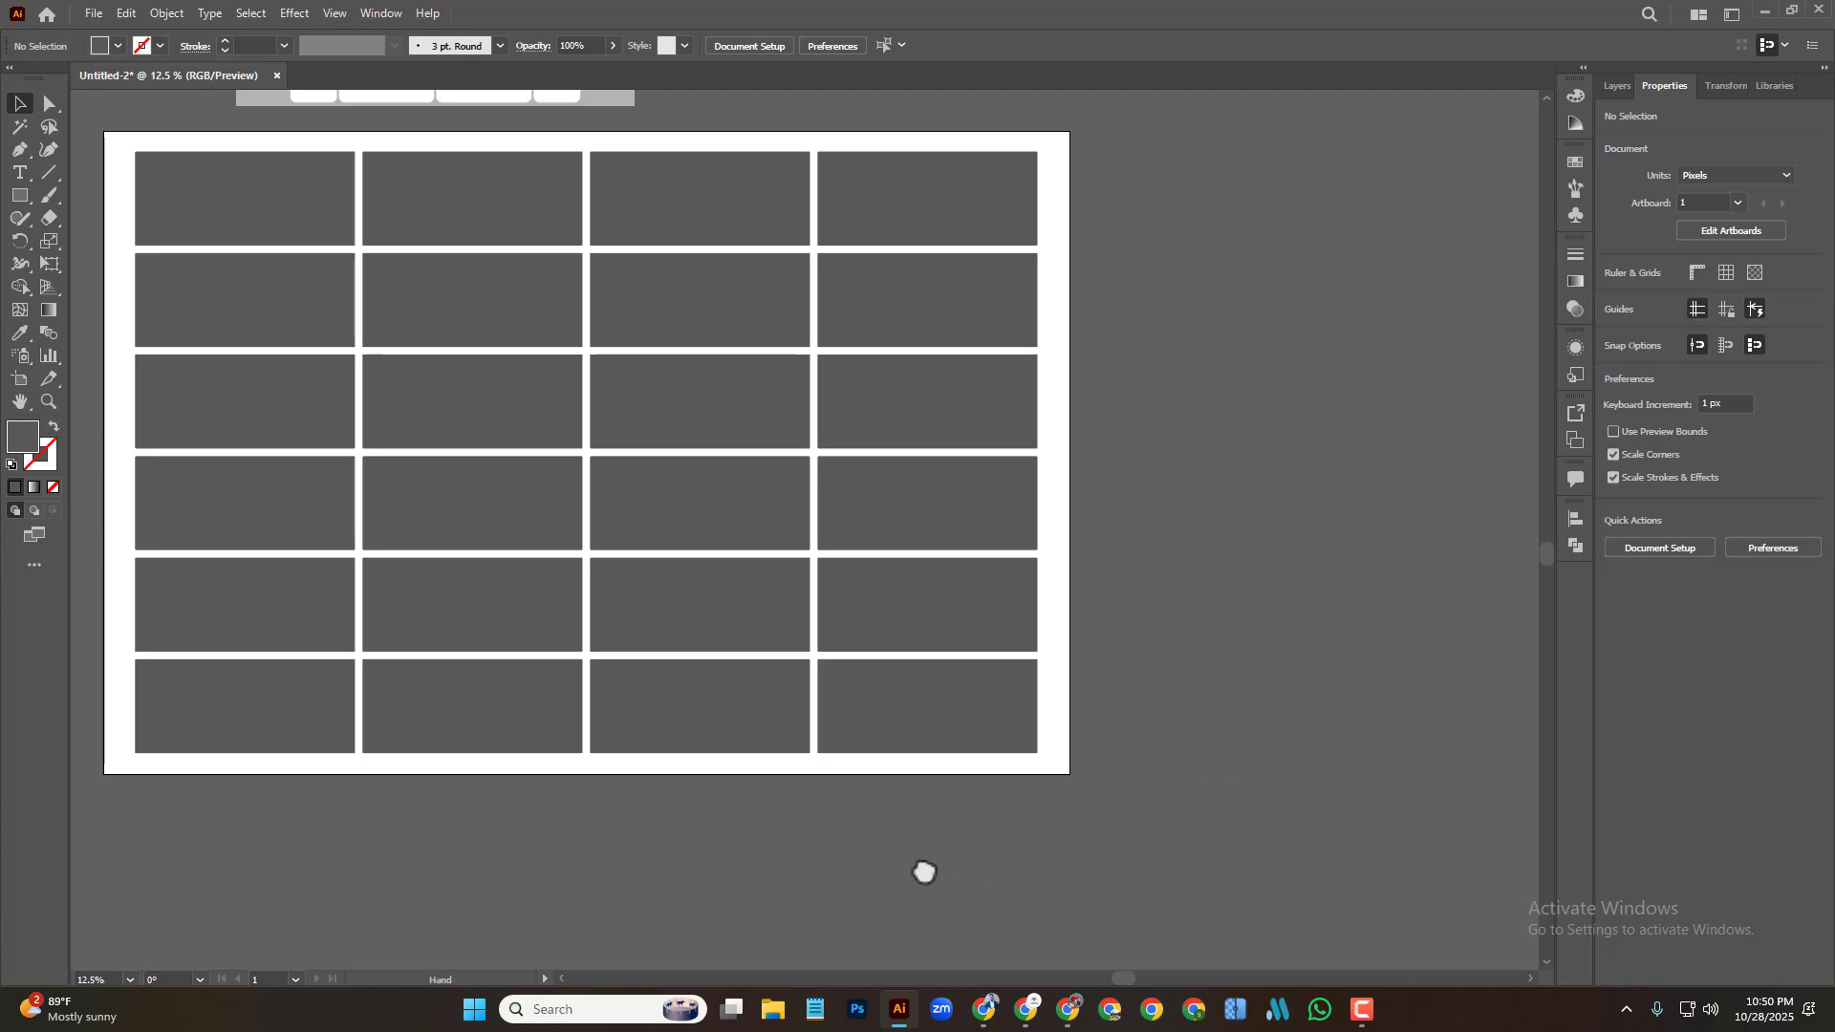
drag(925, 872, 1245, 965)
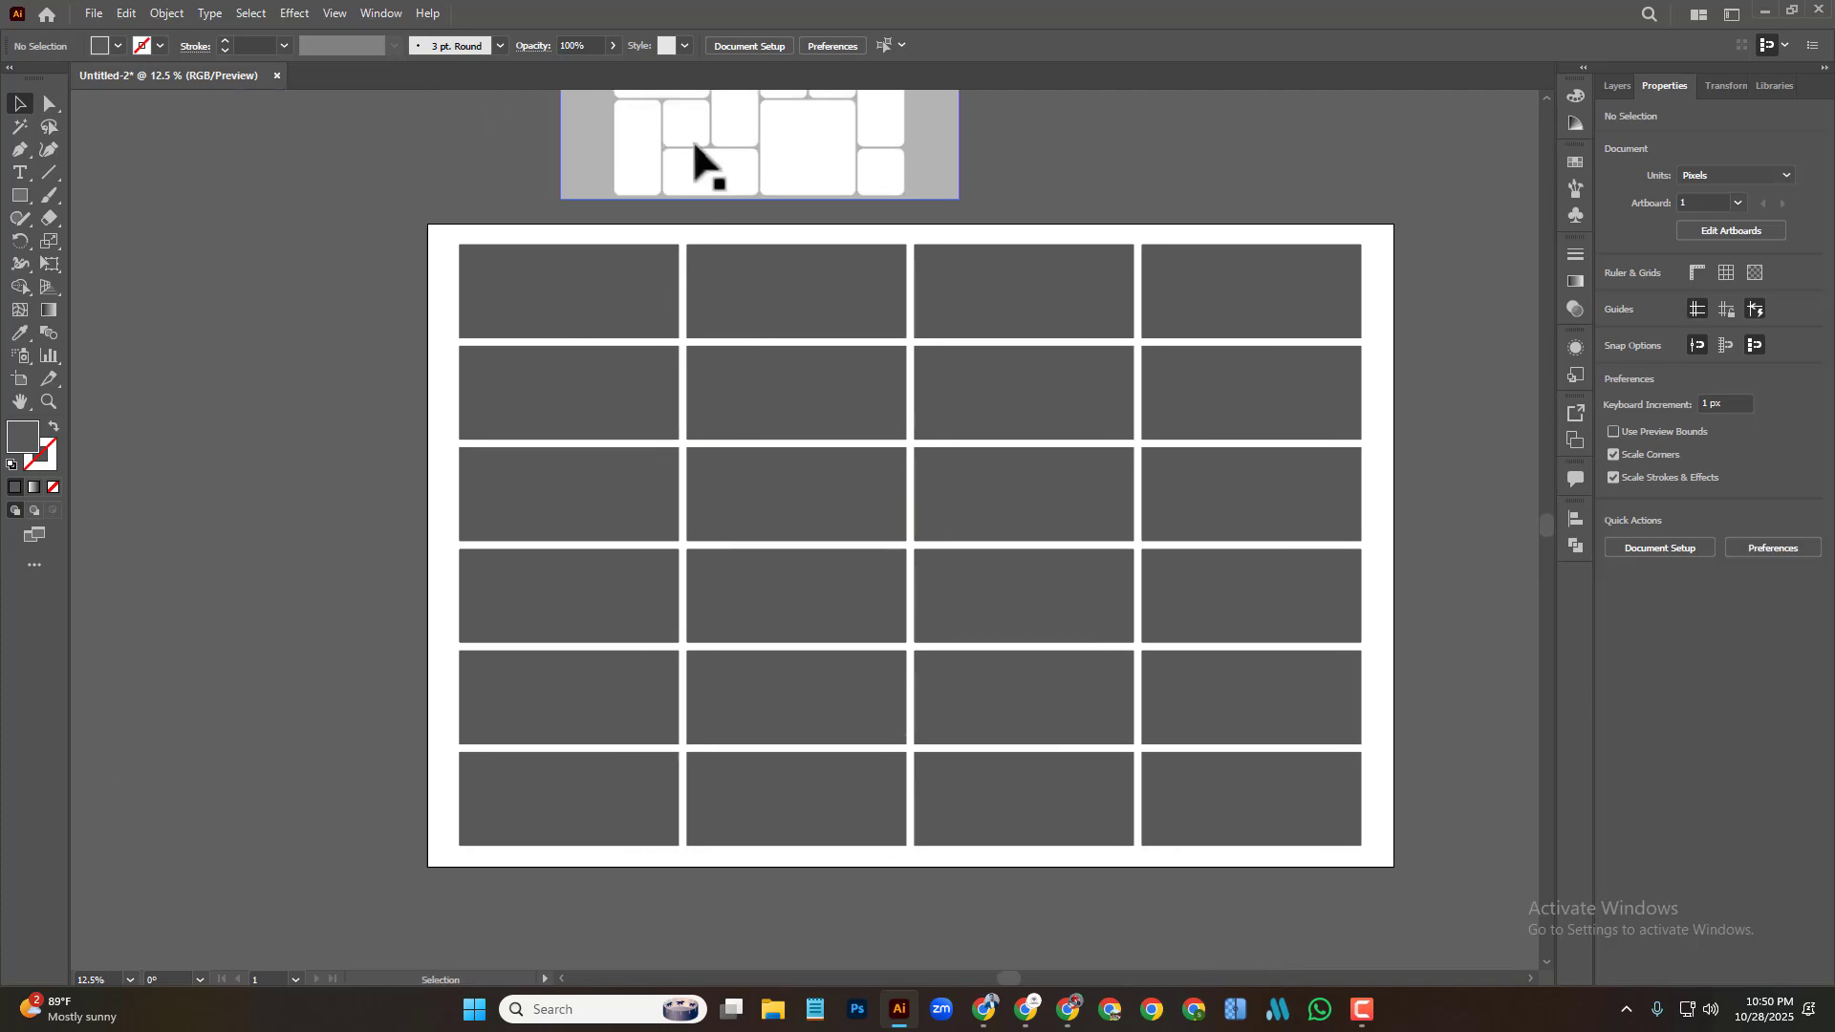
drag(1086, 143, 1179, 168)
drag(878, 148, 315, 428)
click(770, 163)
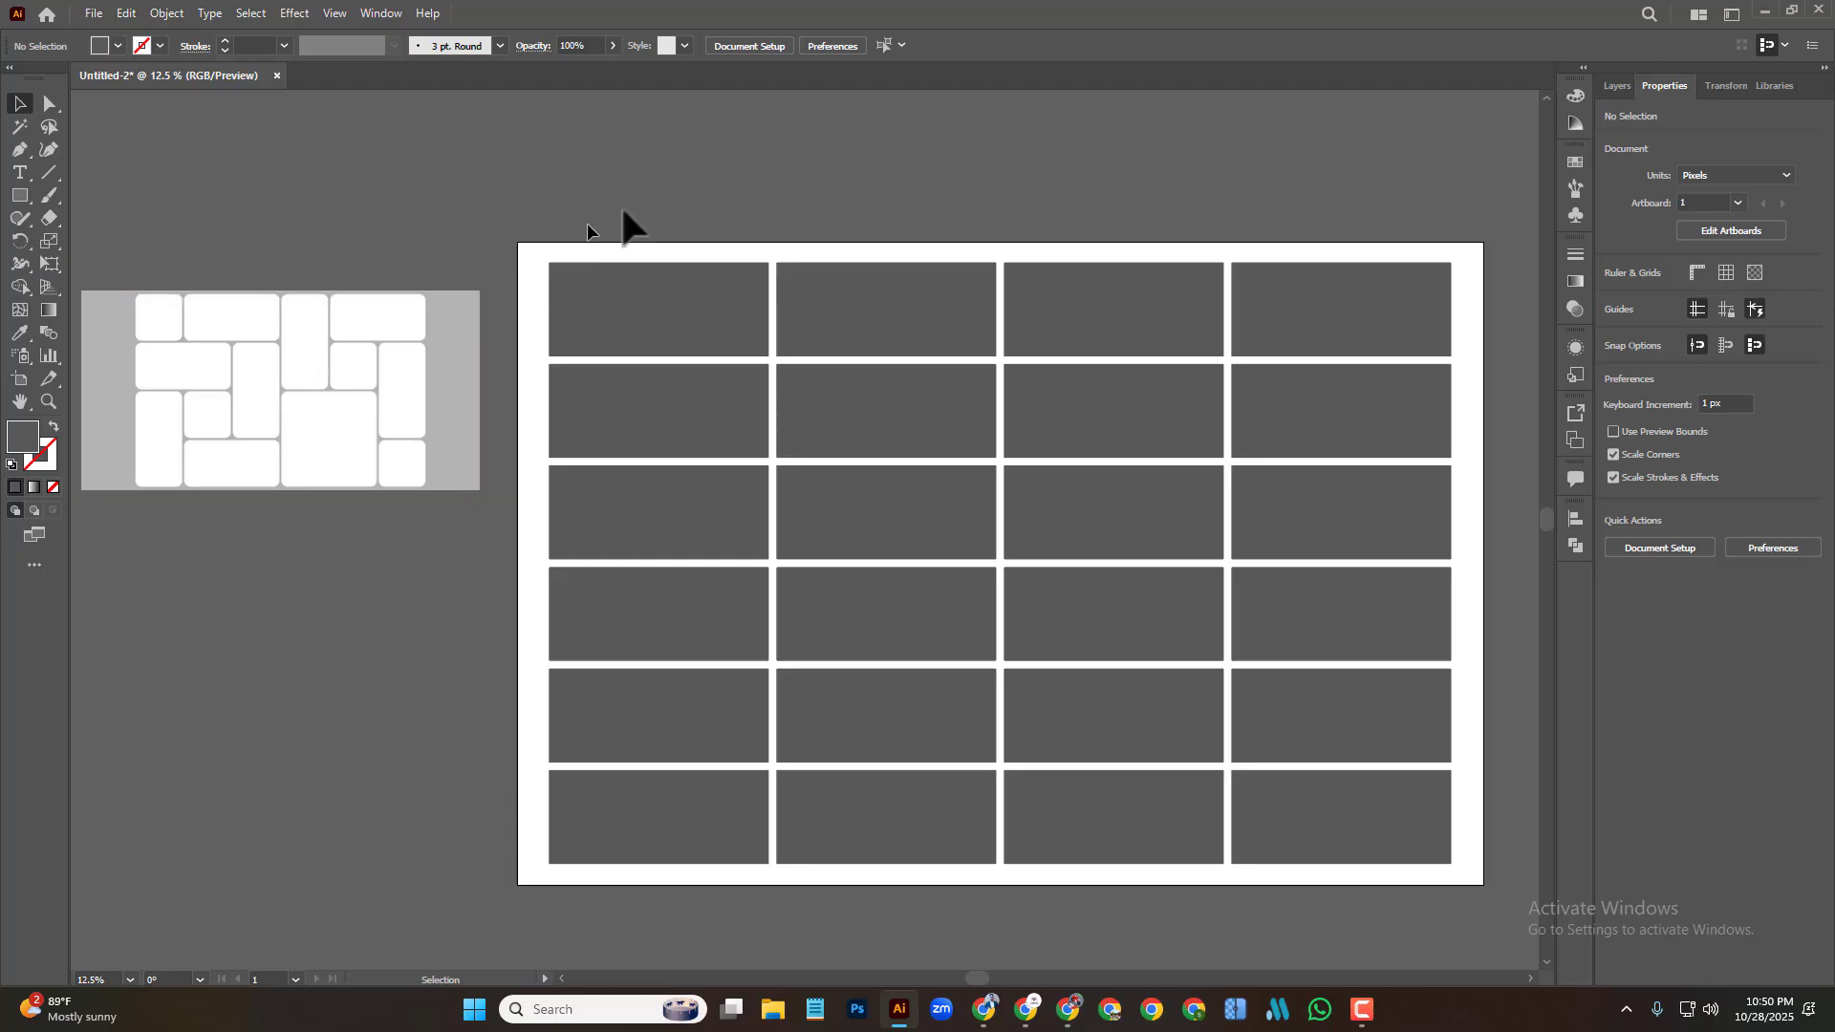
Stretch the first cell of the top row down over the second cell and into the third cell of the first column.
click(643, 340)
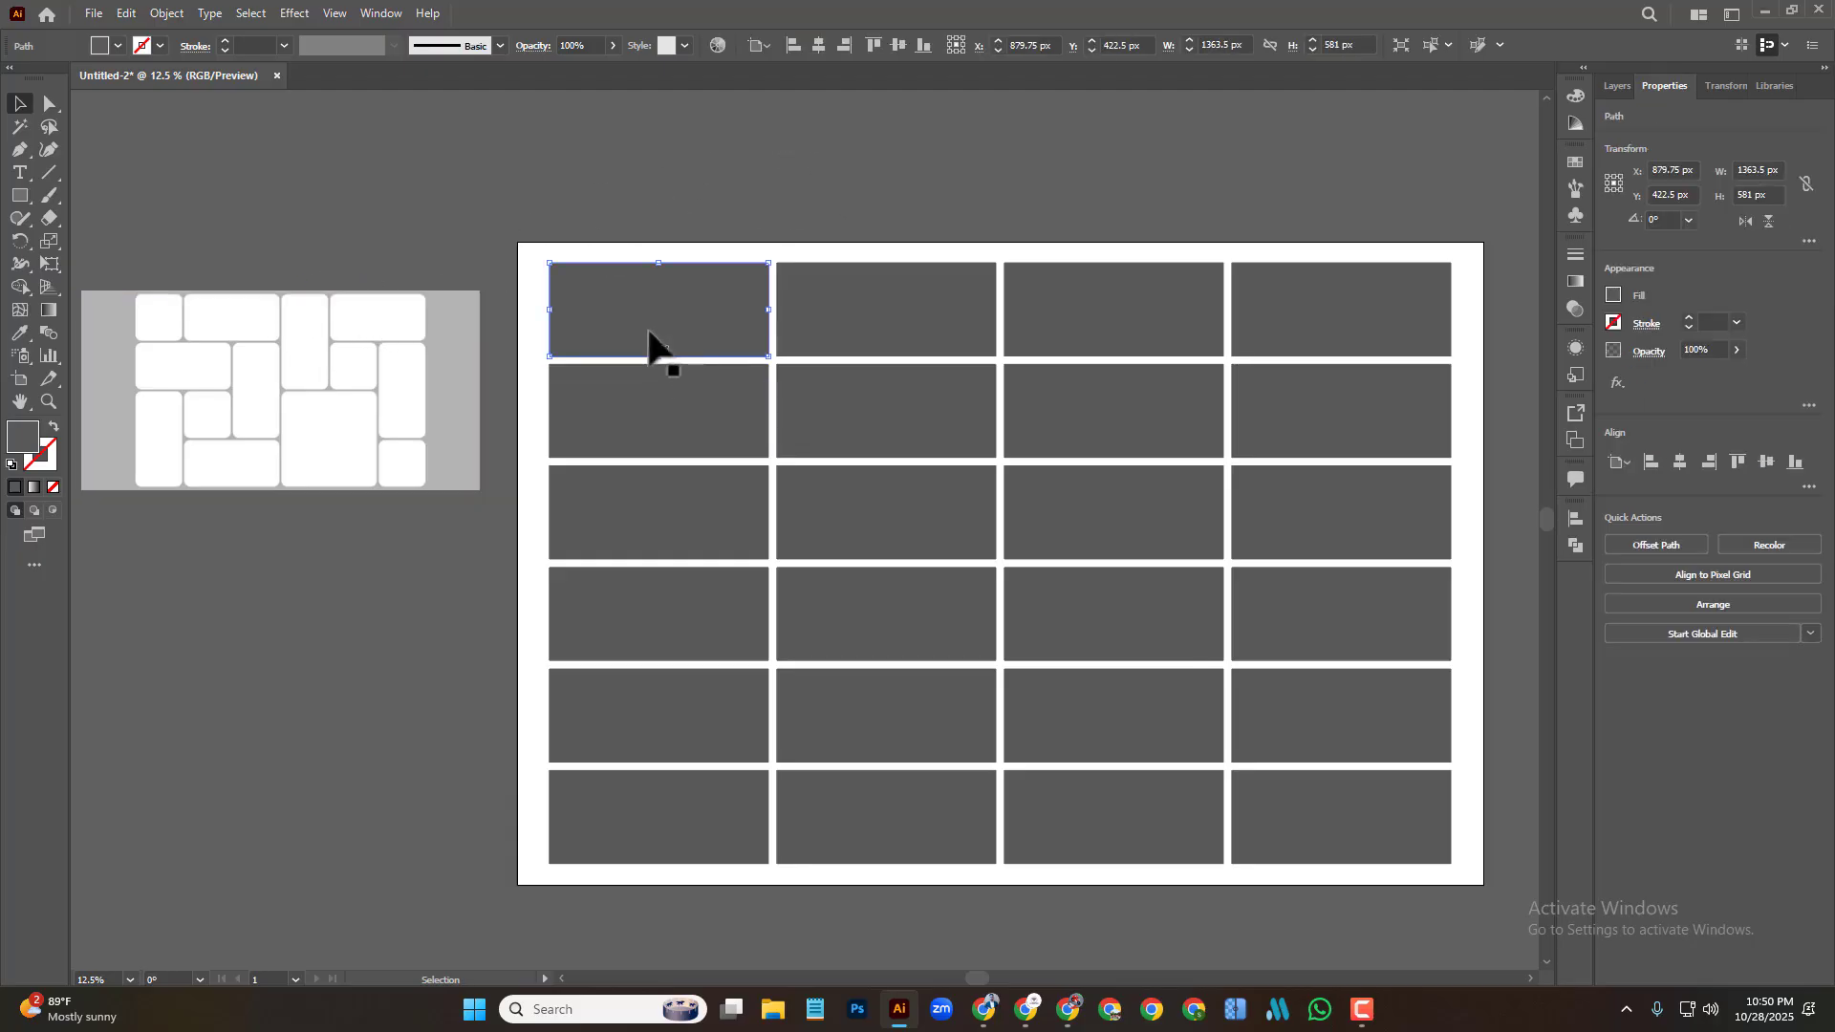
click(629, 499)
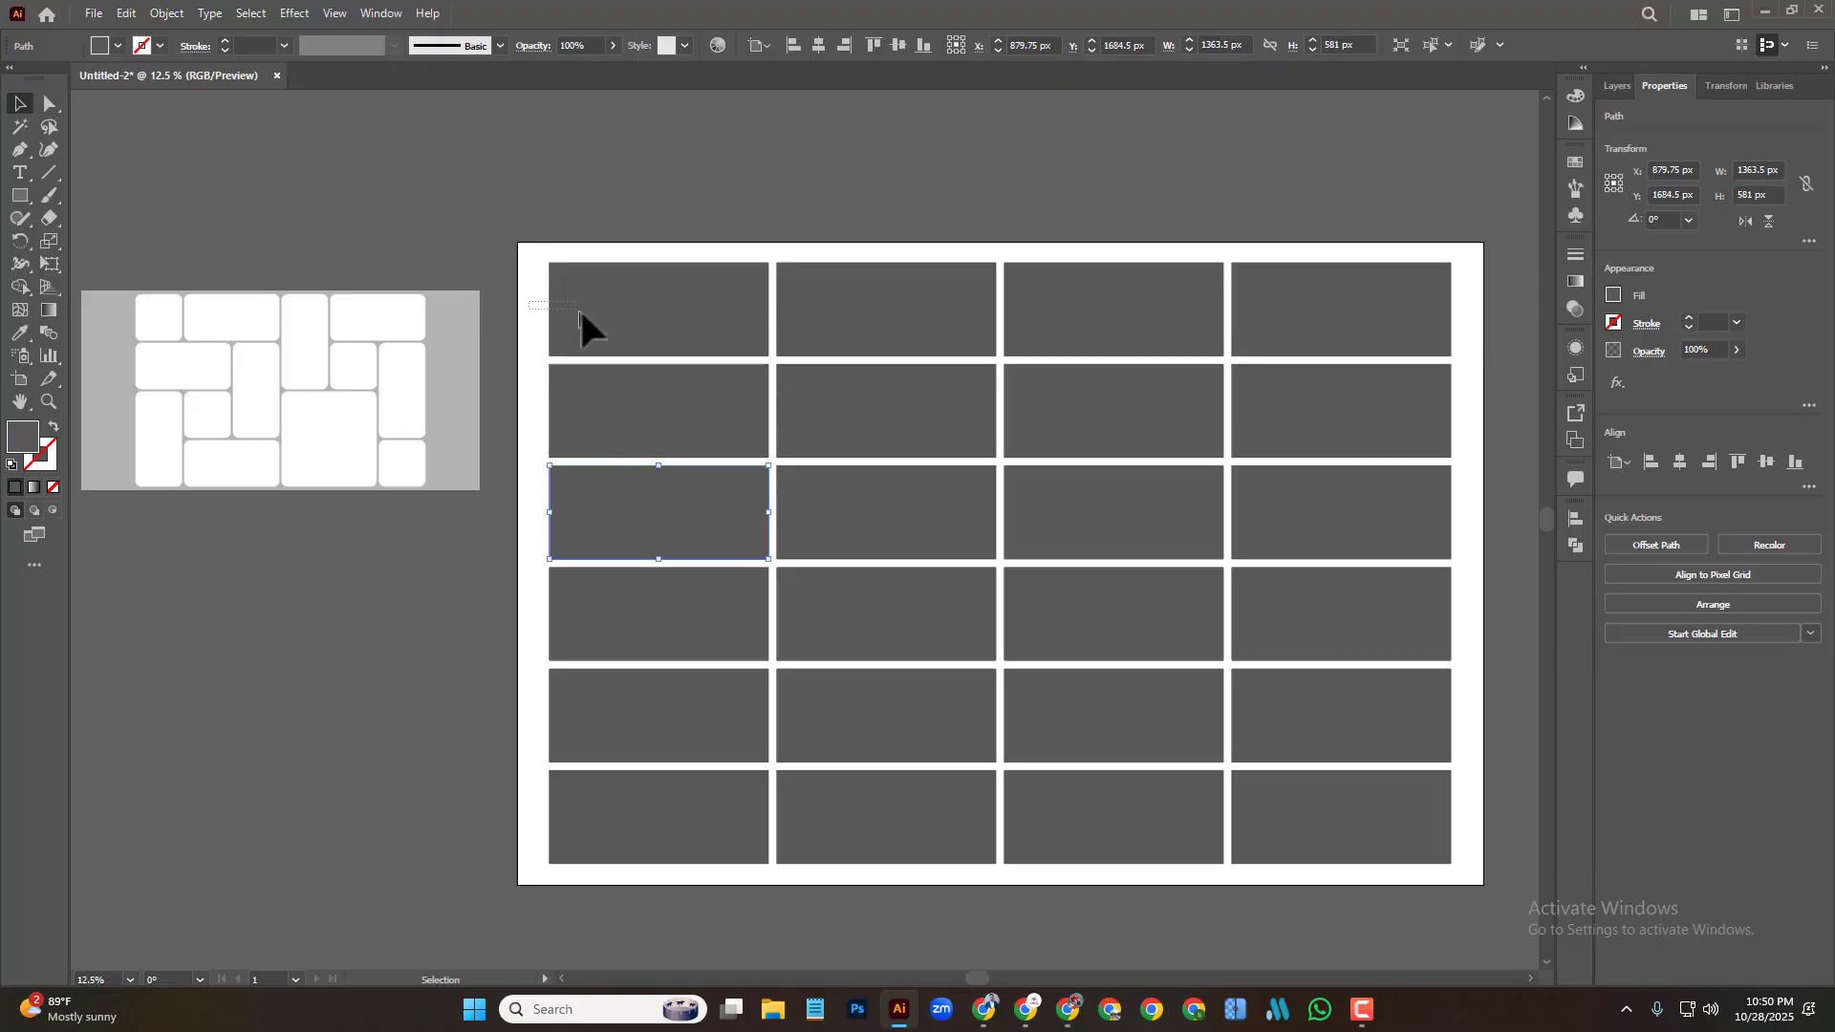
drag(659, 523, 662, 536)
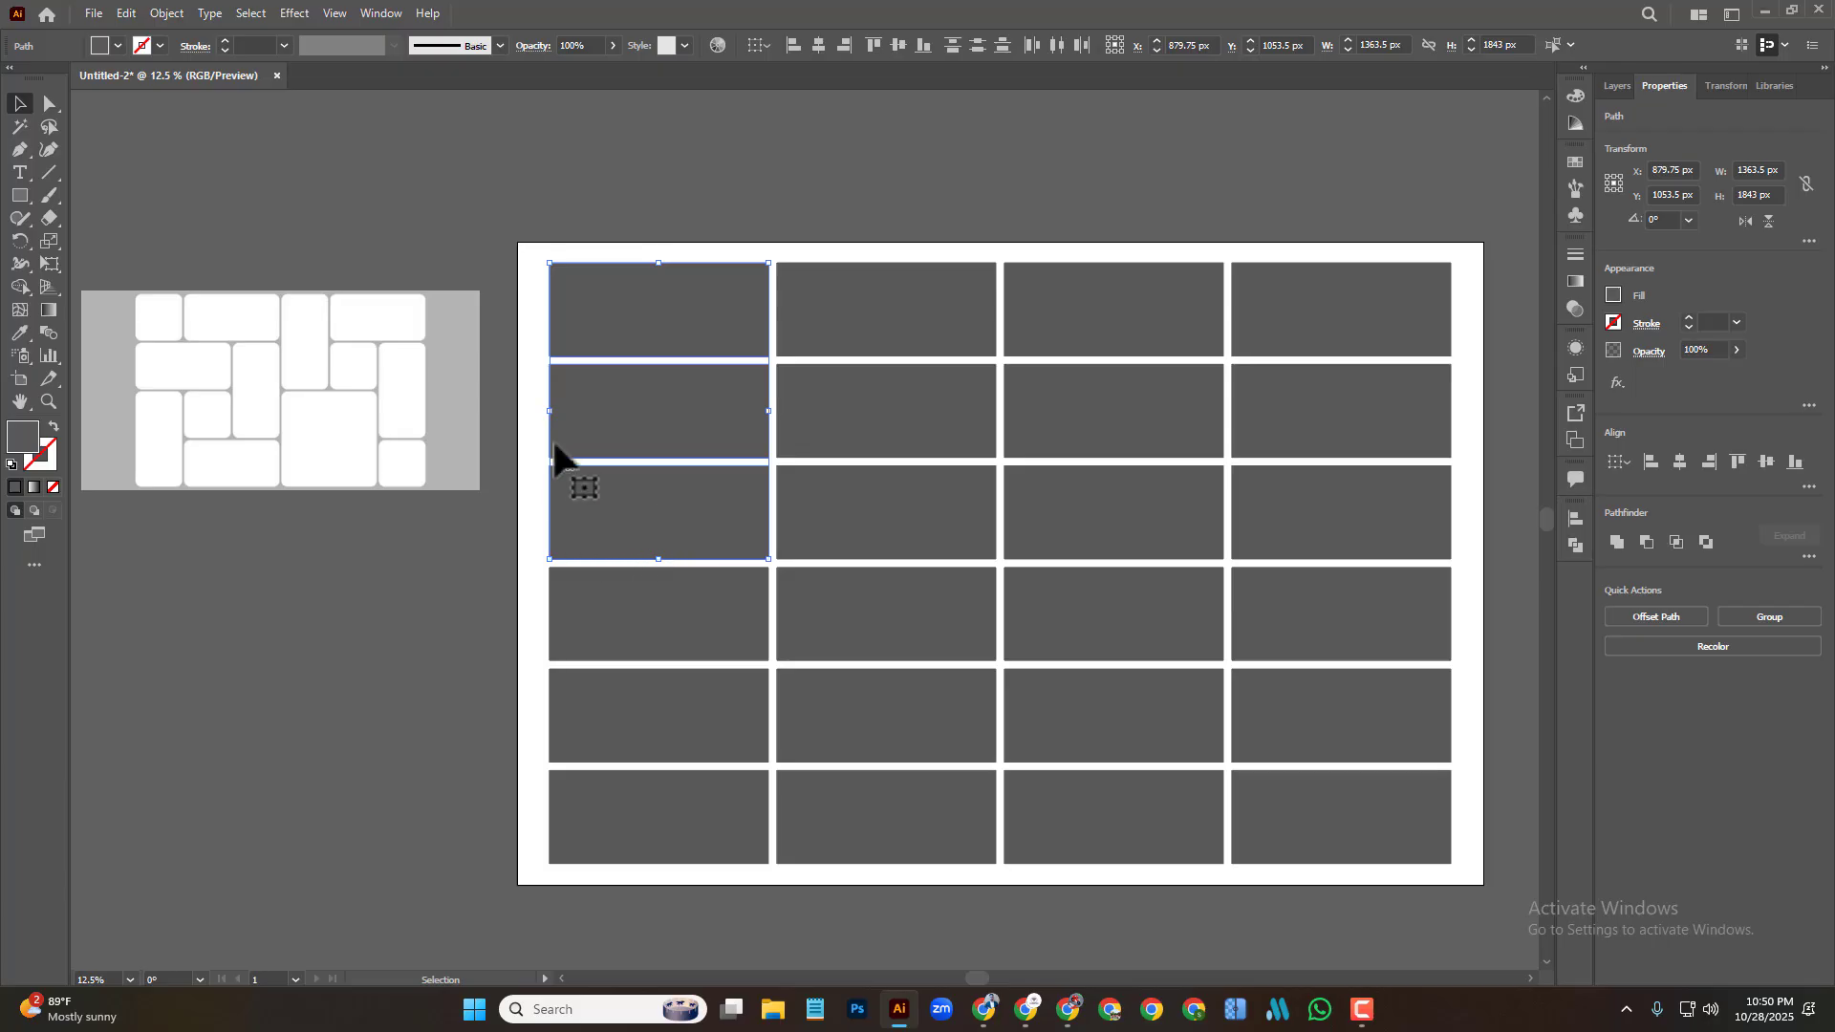
click(623, 344)
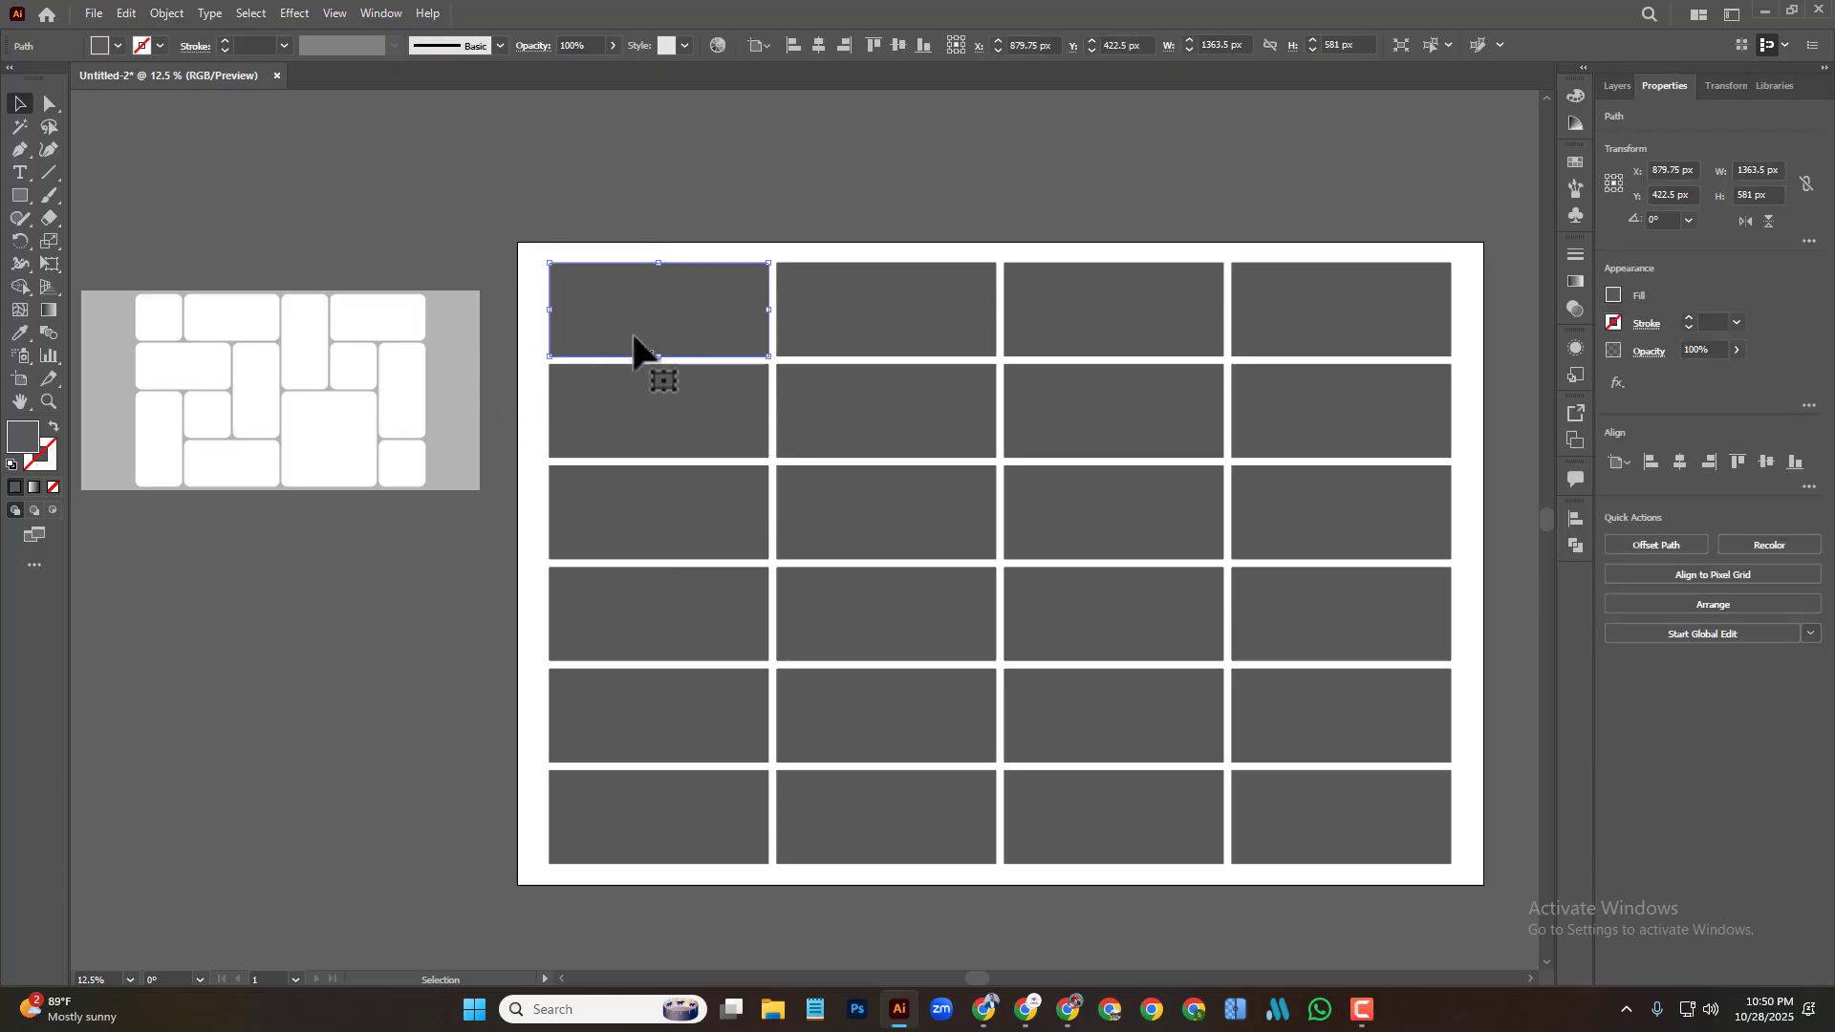
drag(660, 358, 663, 512)
click(525, 442)
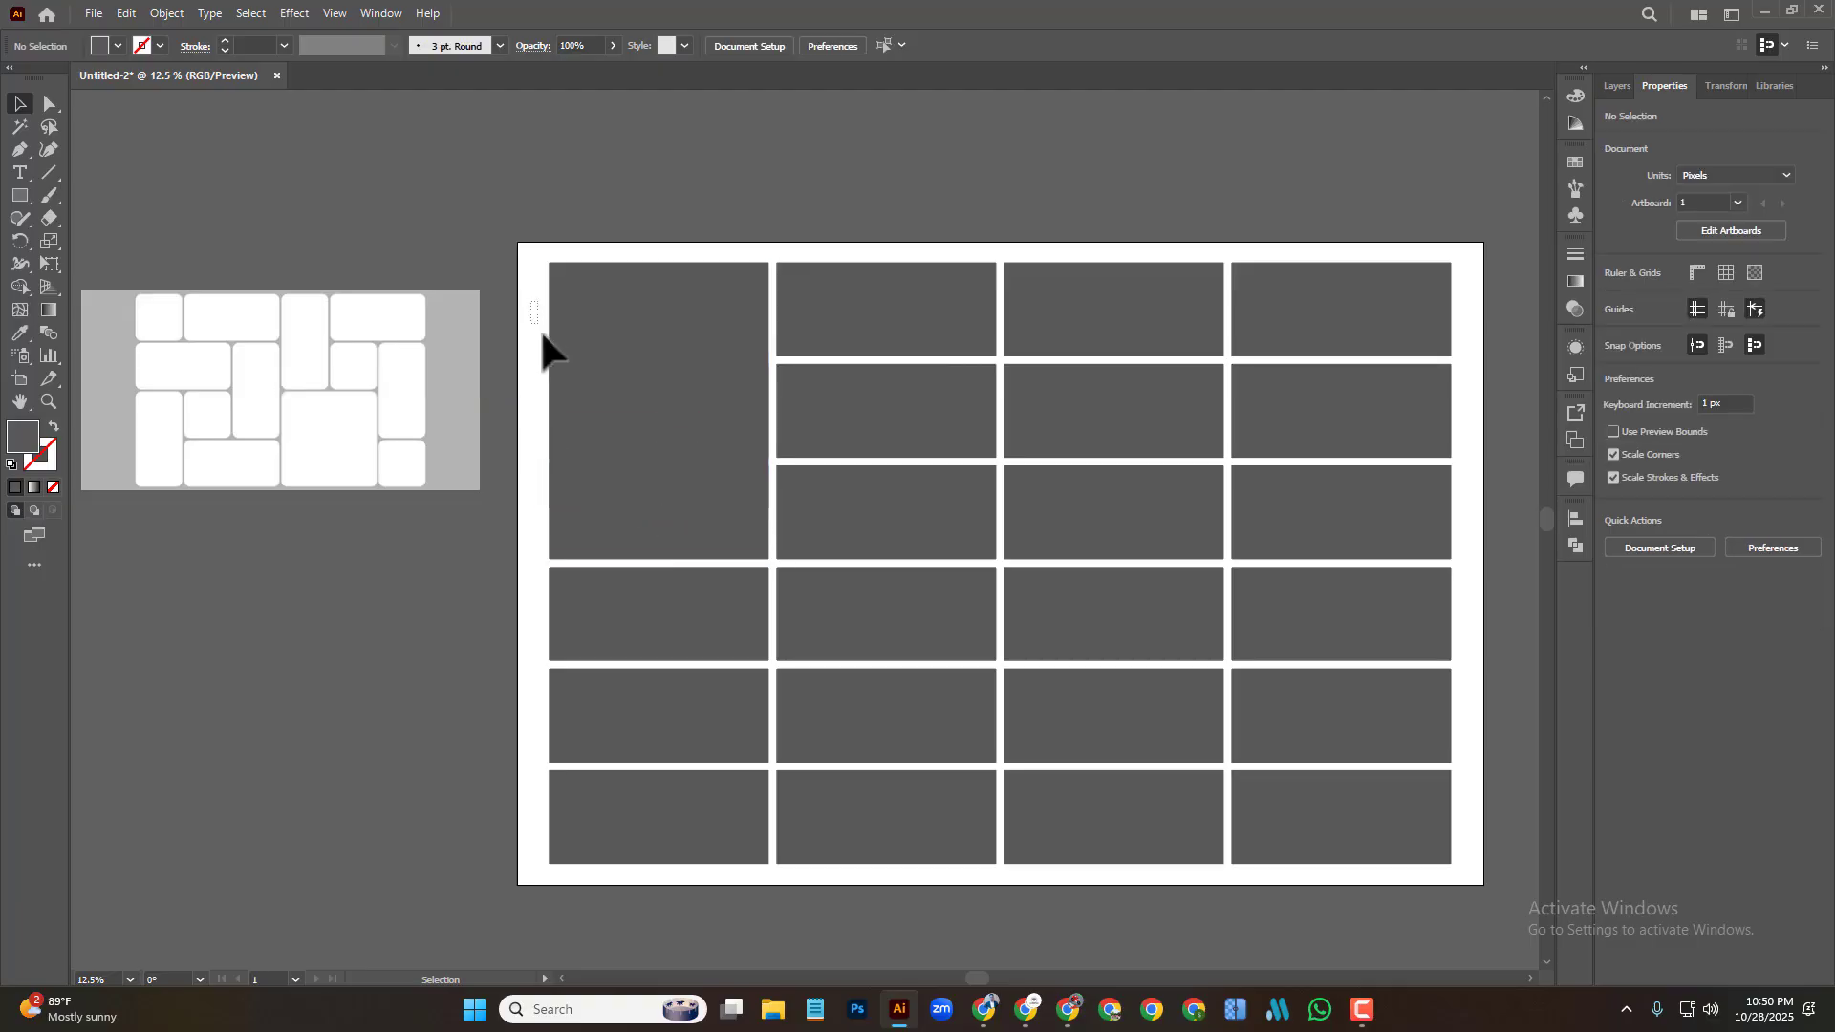
Merge the overlapping cells in the first three rows of the first column into one block with Shape Builder and deselect it.
drag(633, 519, 645, 516)
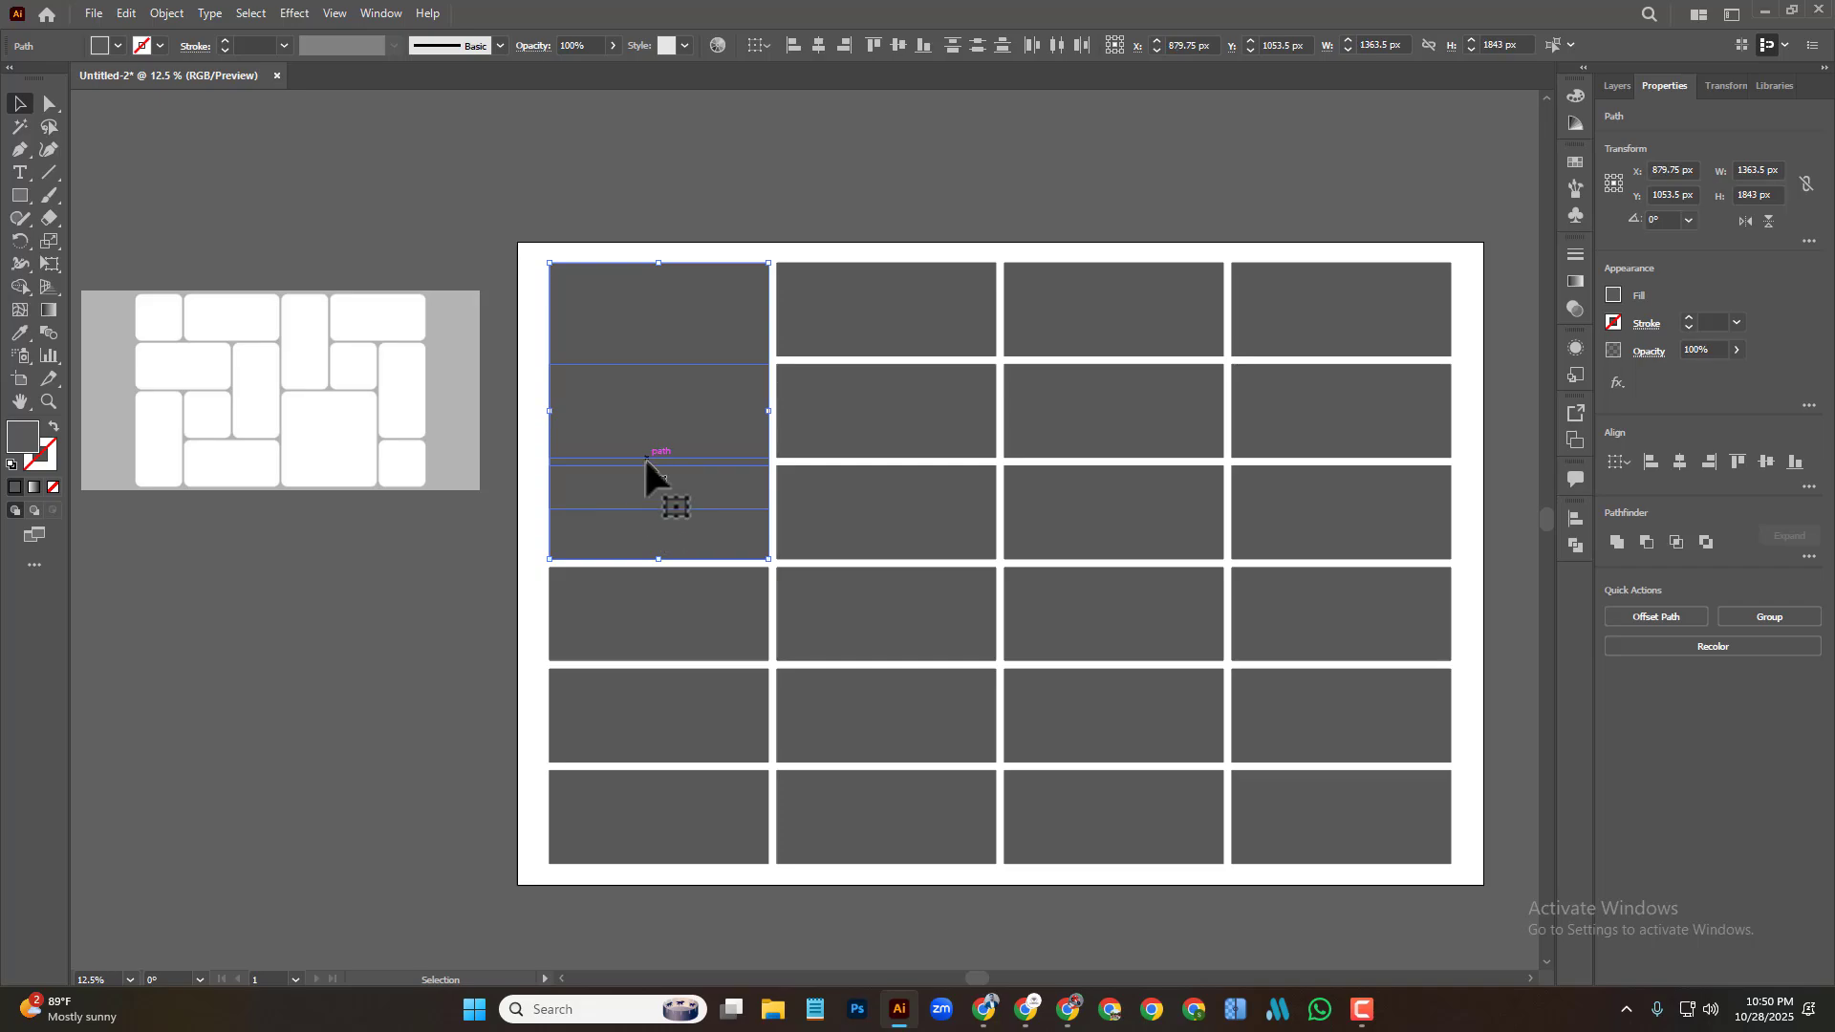
click(25, 286)
drag(653, 337, 661, 528)
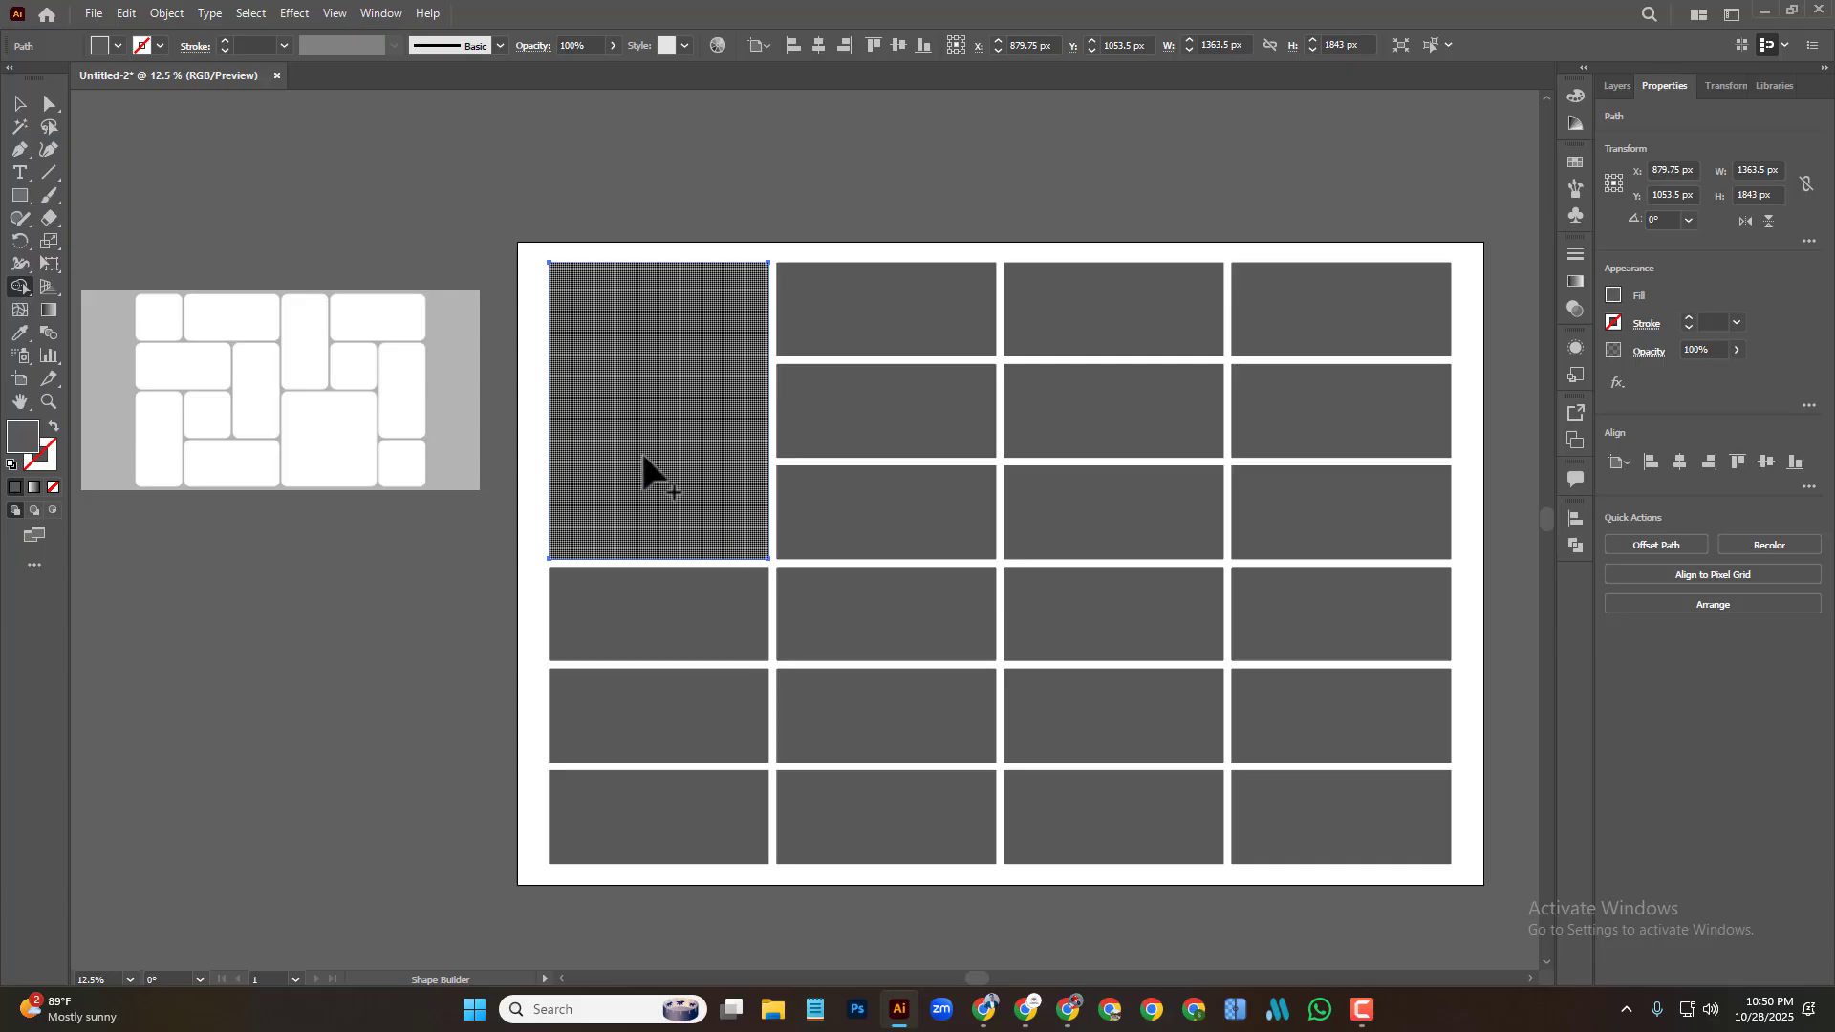
key(v)
click(748, 159)
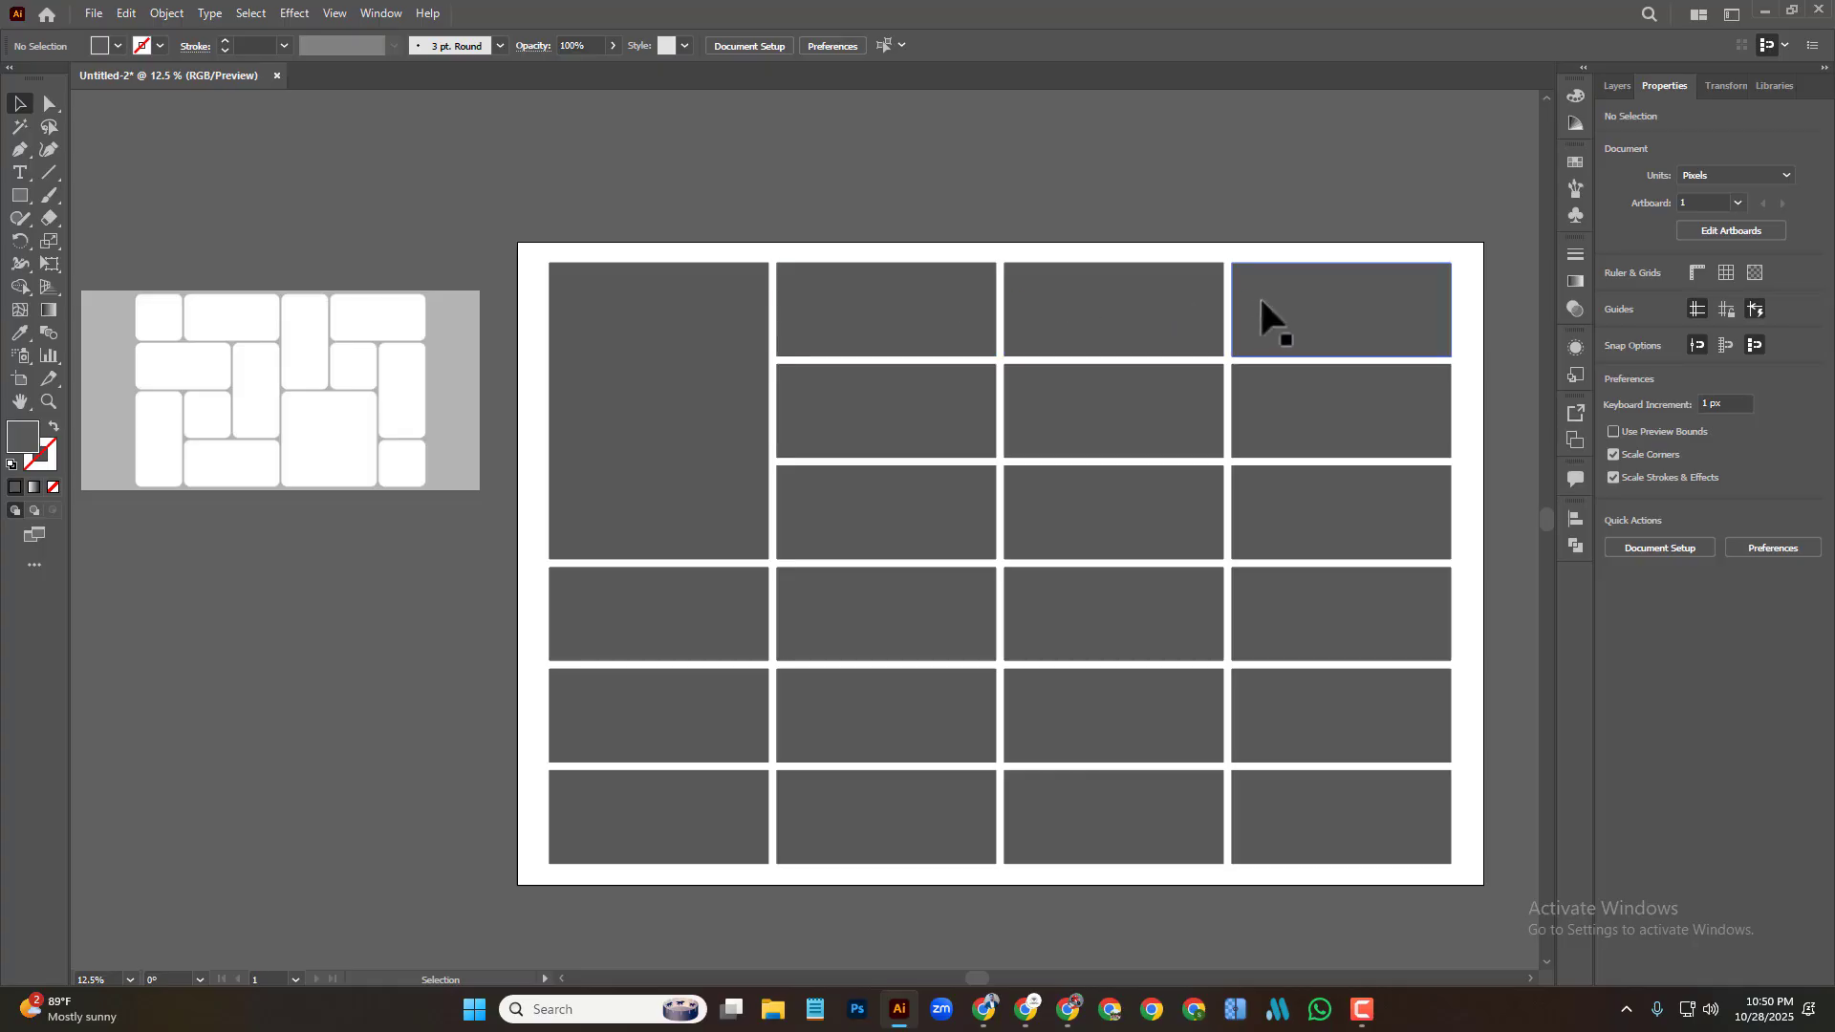
Stretch the top row's second cell across into the fourth column and merge the three overlapping cells with Shape Builder.
drag(994, 306, 1250, 306)
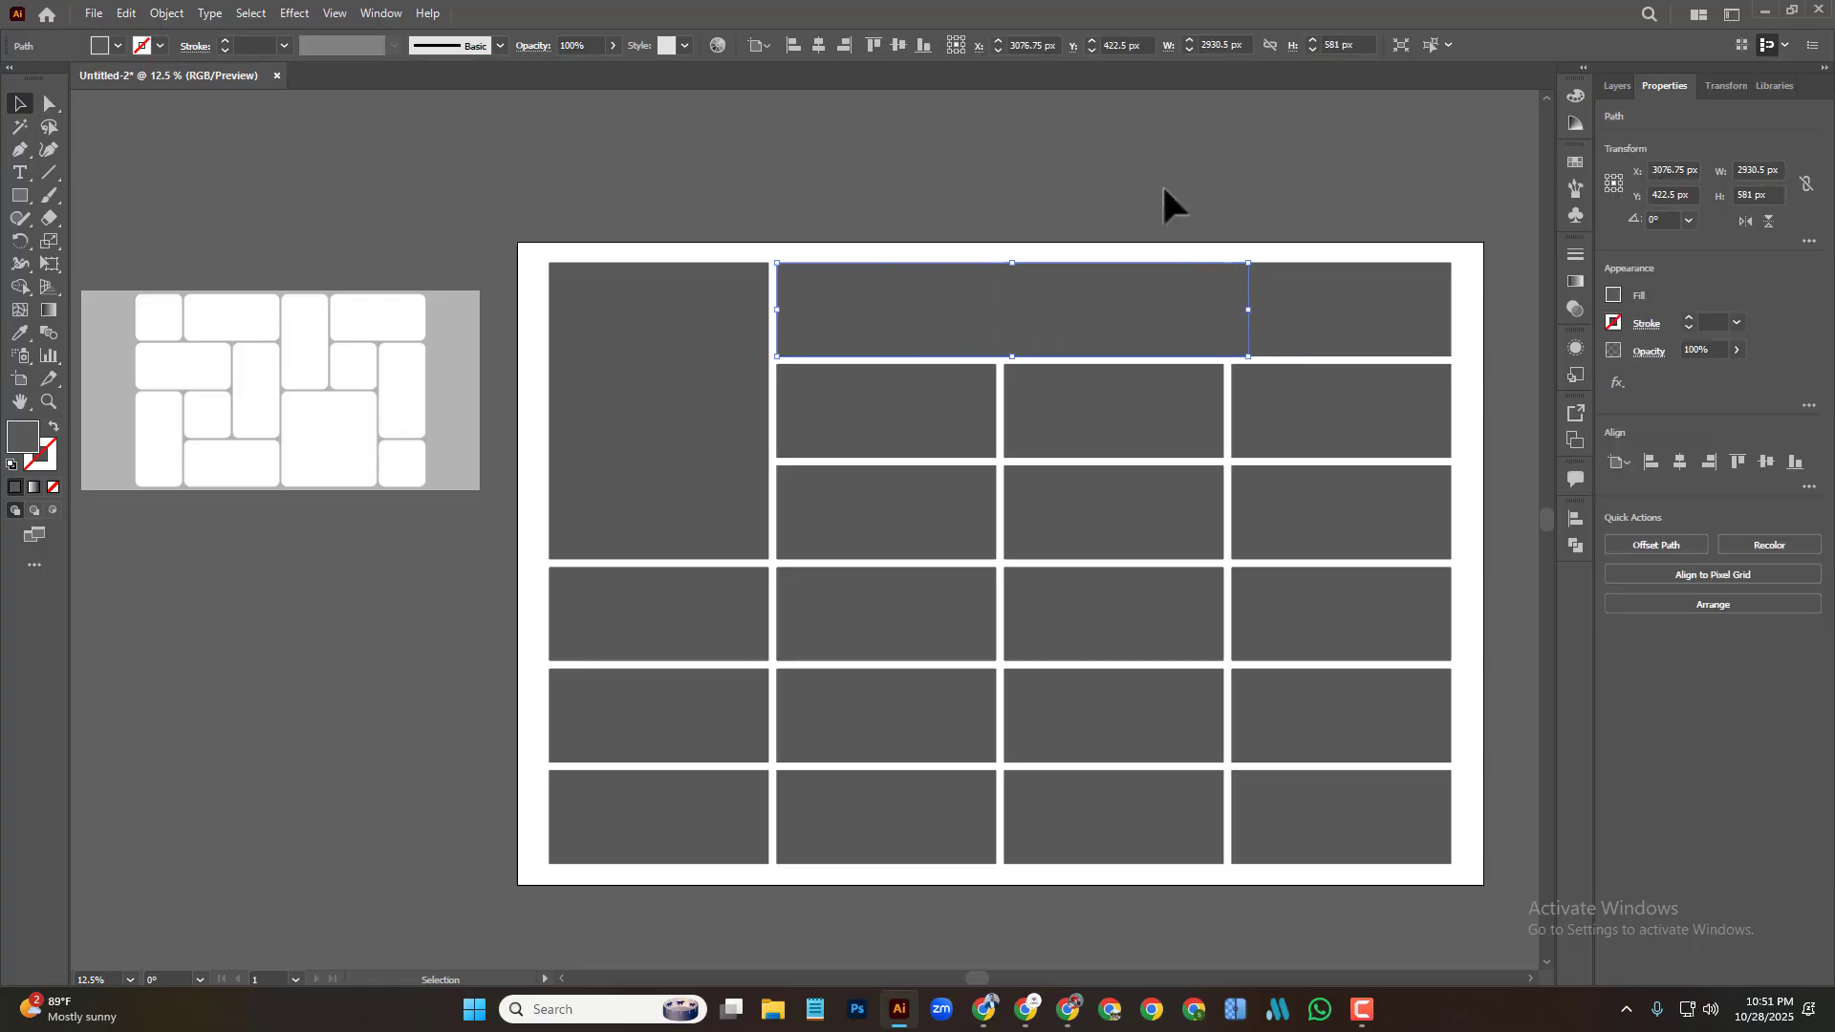
click(1168, 196)
drag(934, 225, 1285, 301)
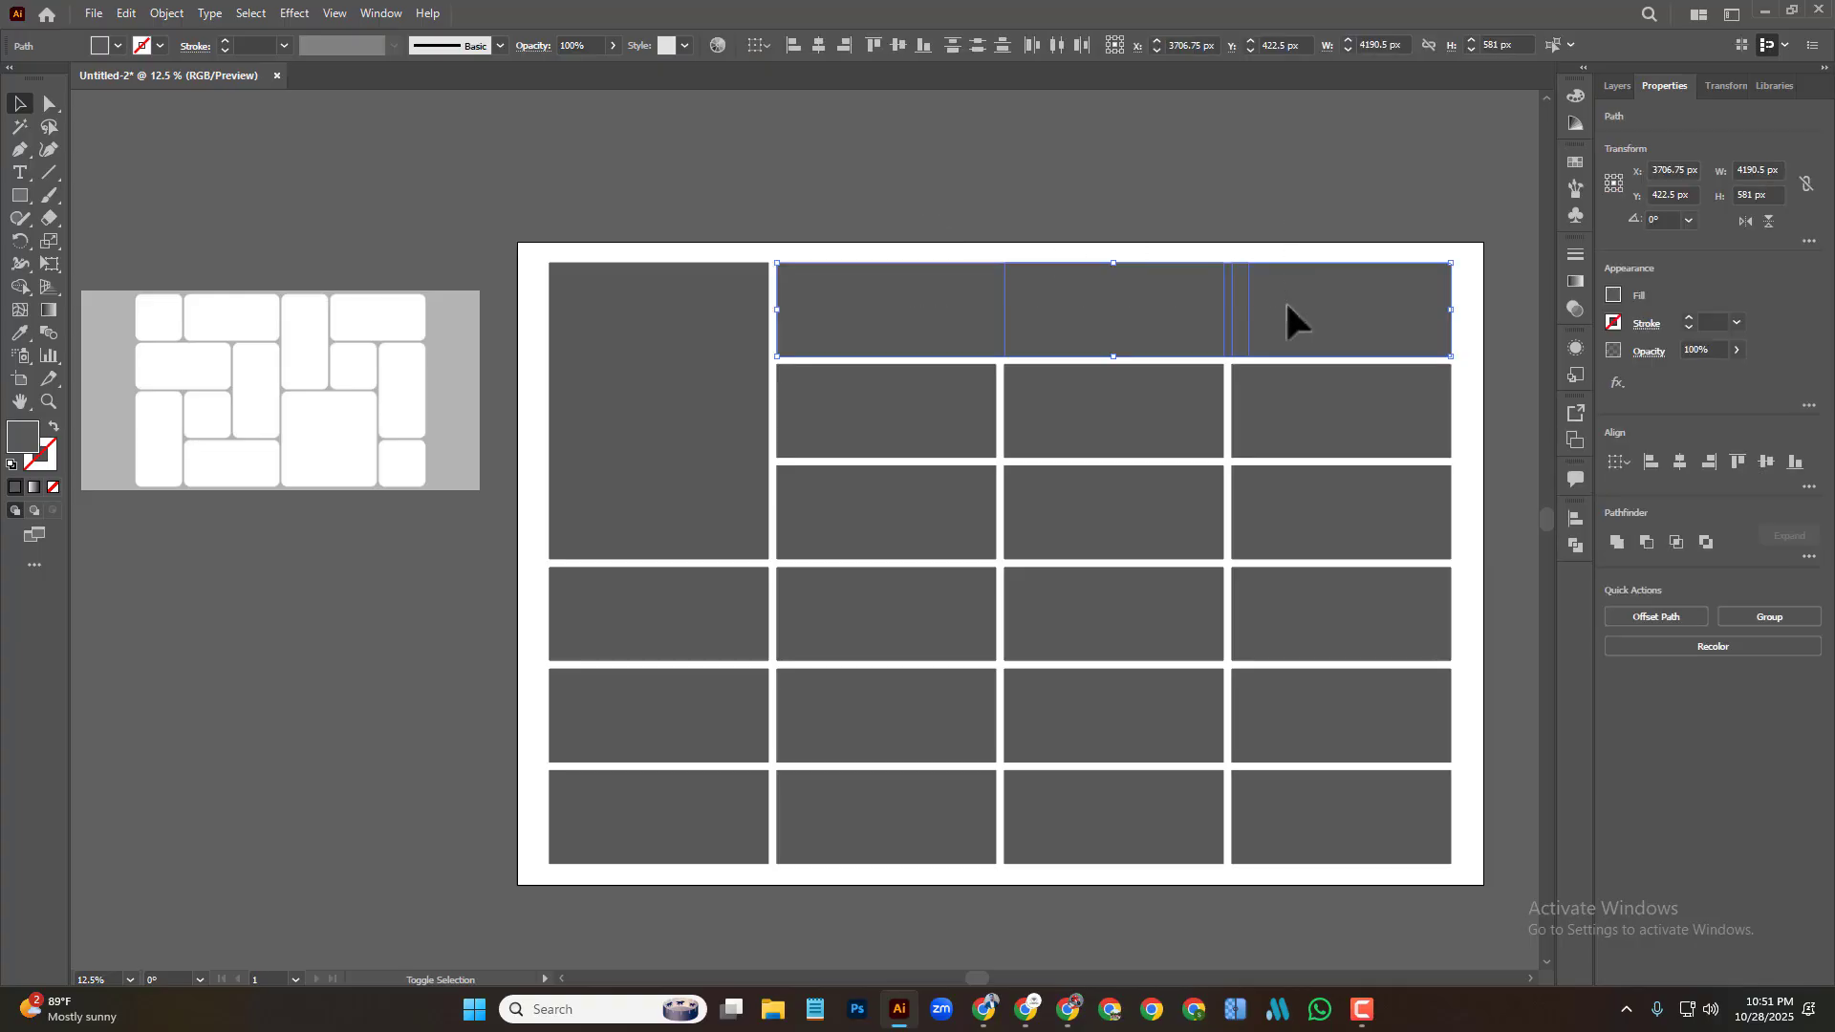
key(shift+m)
mouse_move(1110, 319)
mouse_down()
mouse_move(955, 332)
mouse_move(1306, 324)
mouse_move(1300, 310)
mouse_up()
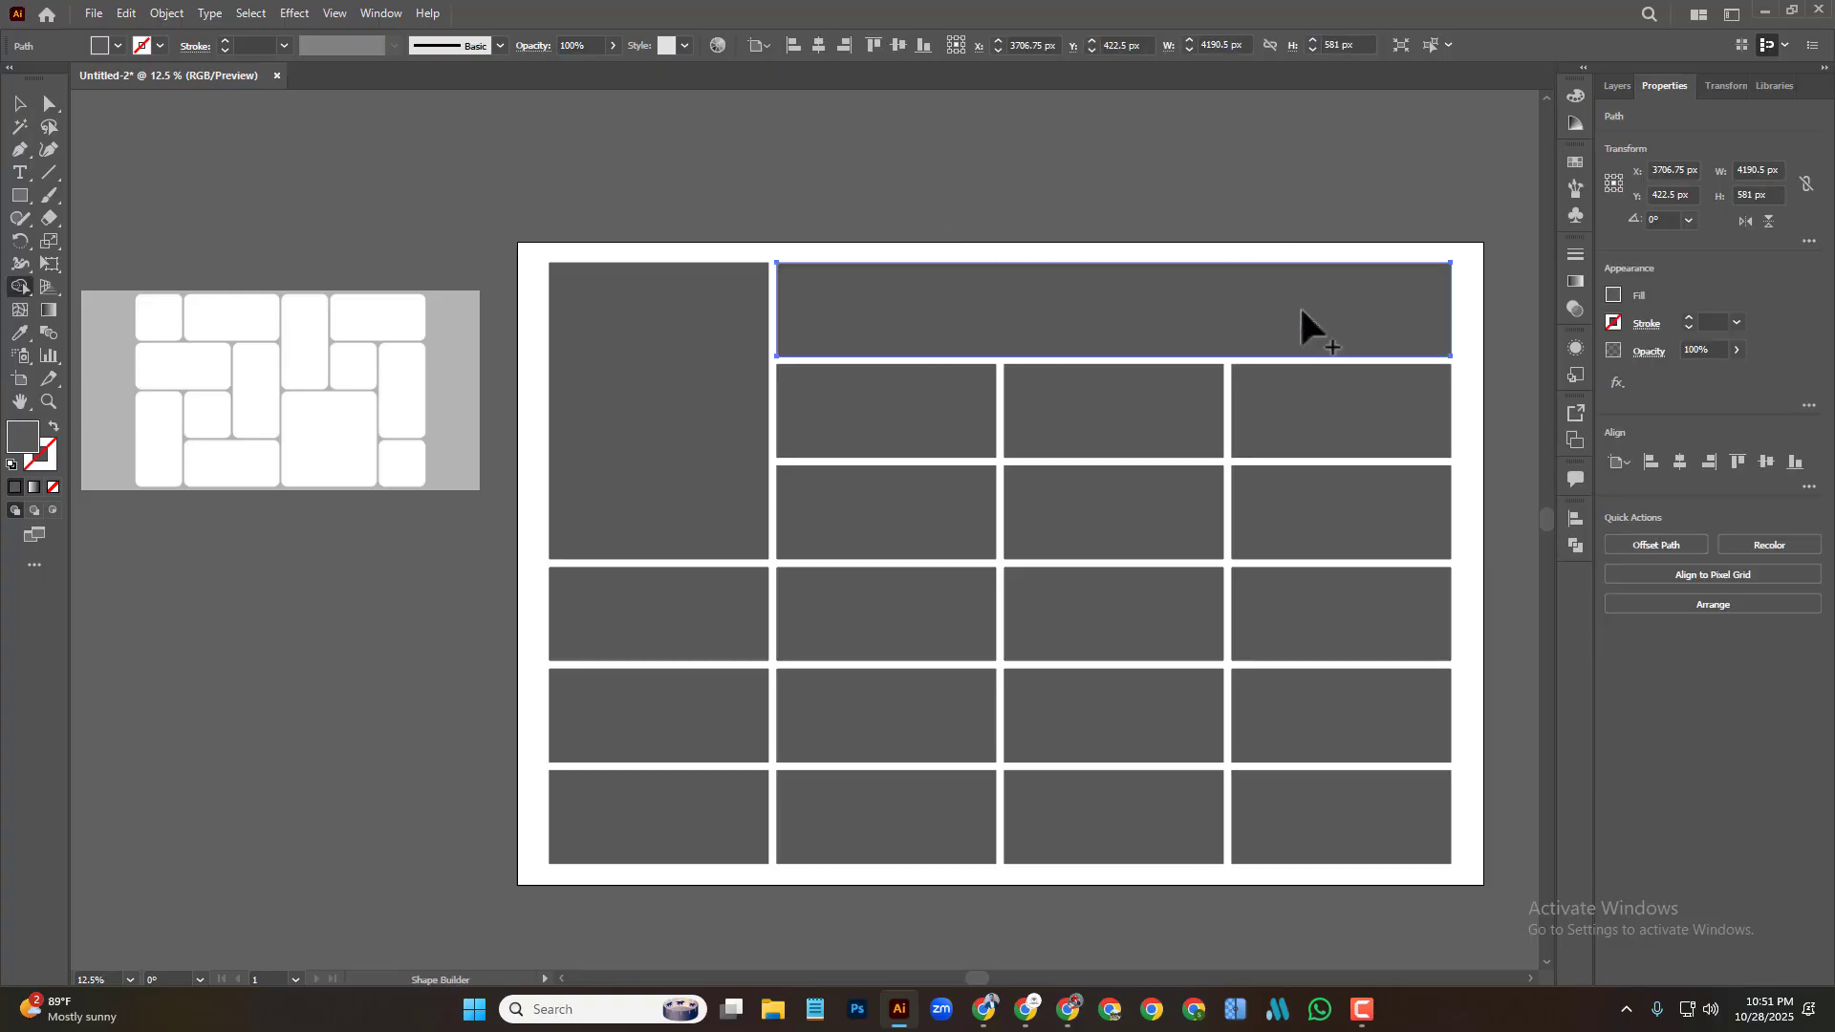
key(v)
click(1246, 192)
Enlarge the second row's second-column cell across two columns and down through row four, to about 2778 x 1843 px.
click(926, 449)
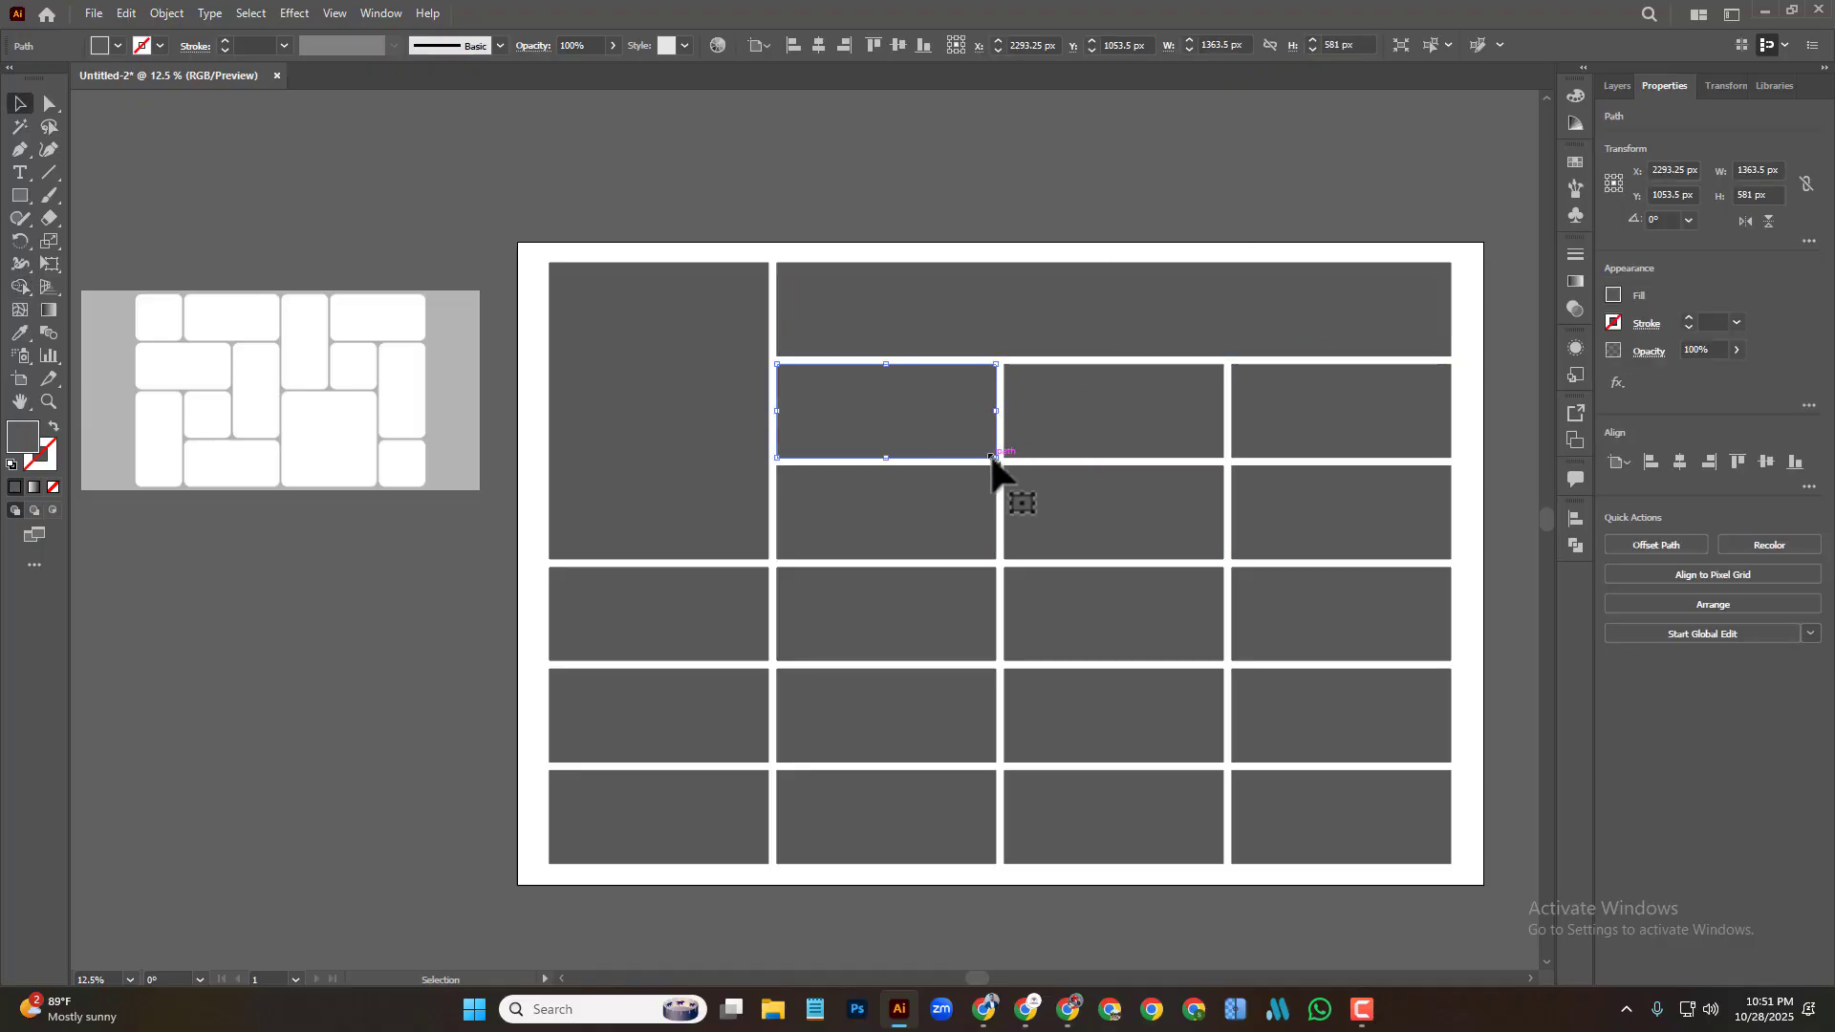
drag(997, 458, 1218, 661)
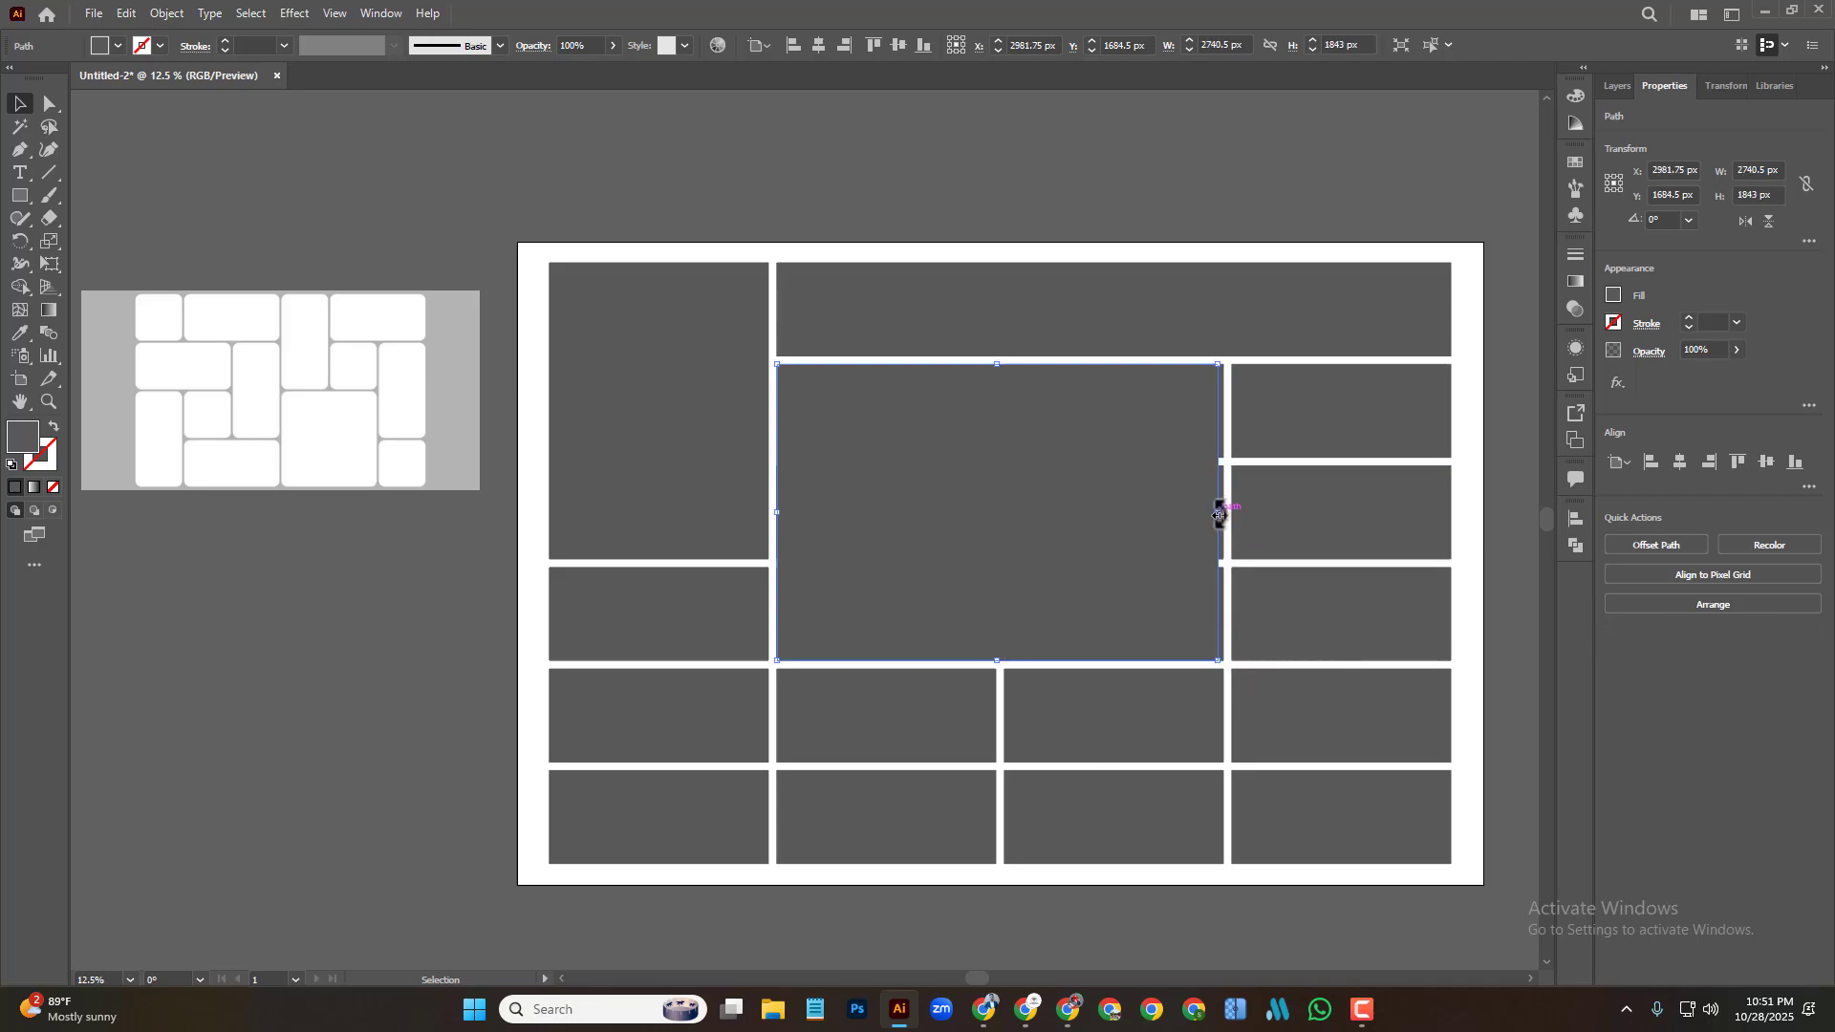
drag(1218, 516, 1228, 519)
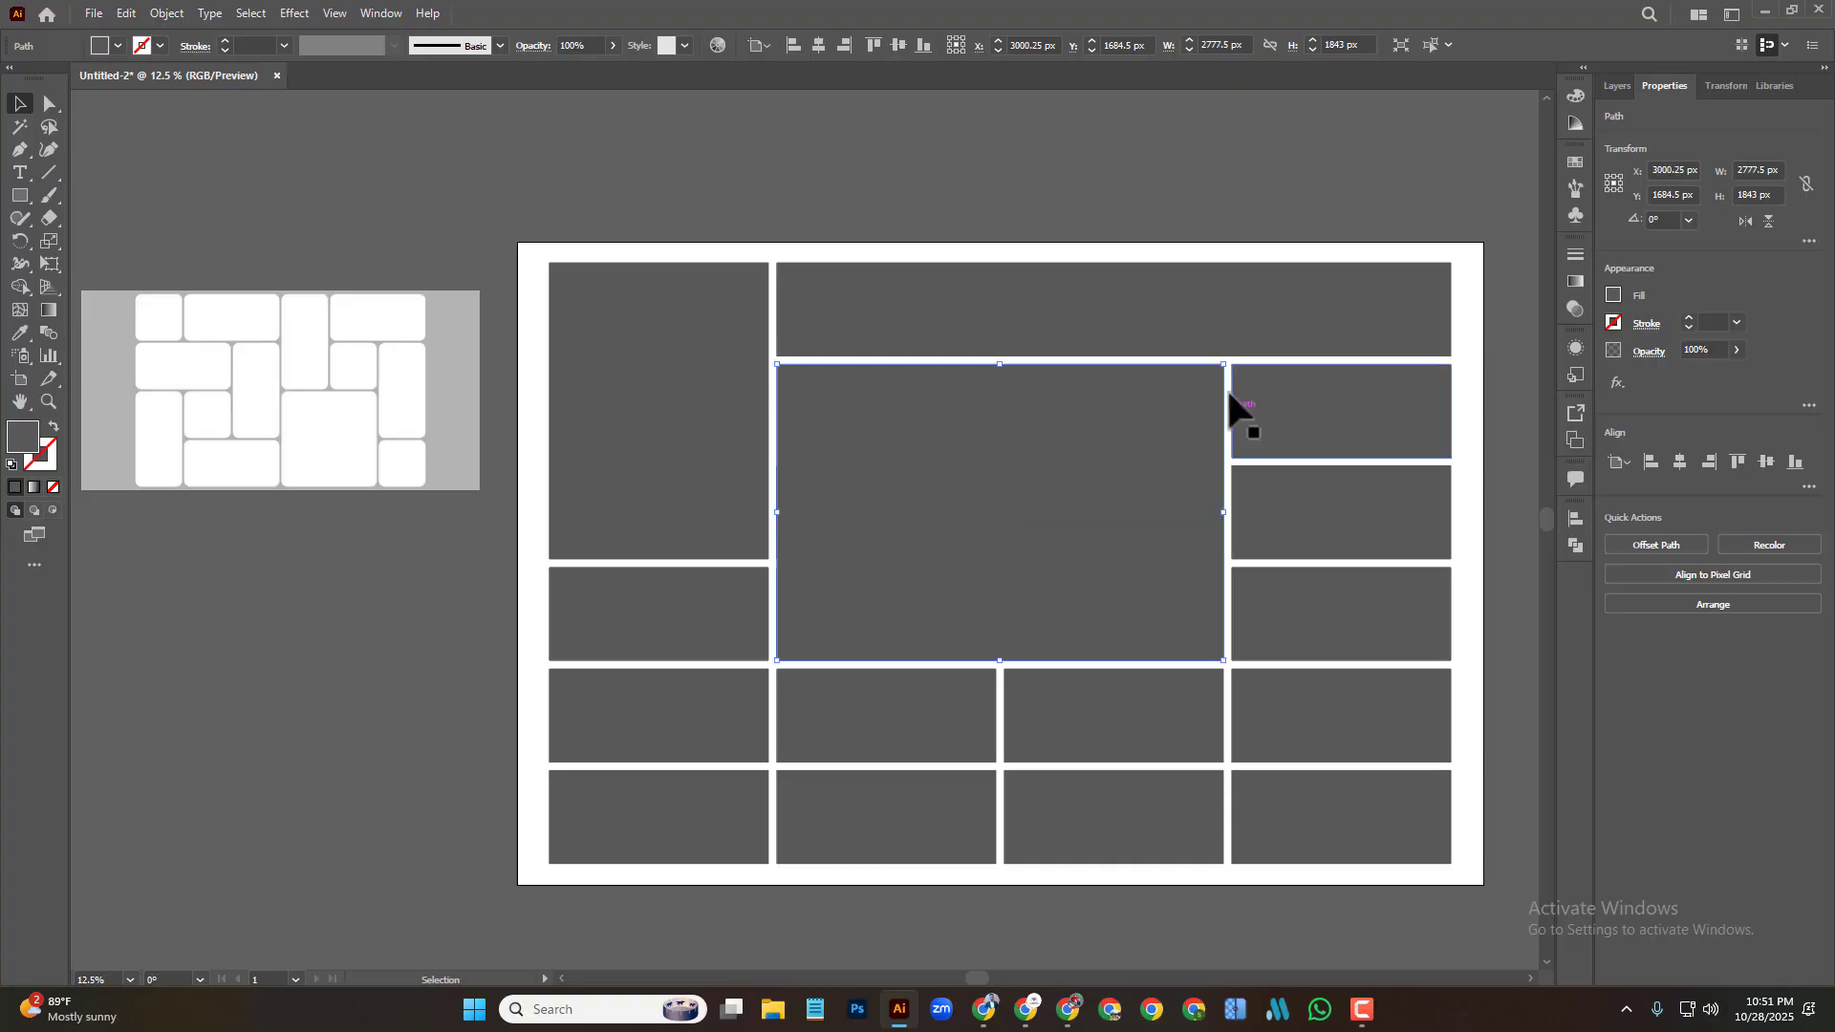
click(958, 187)
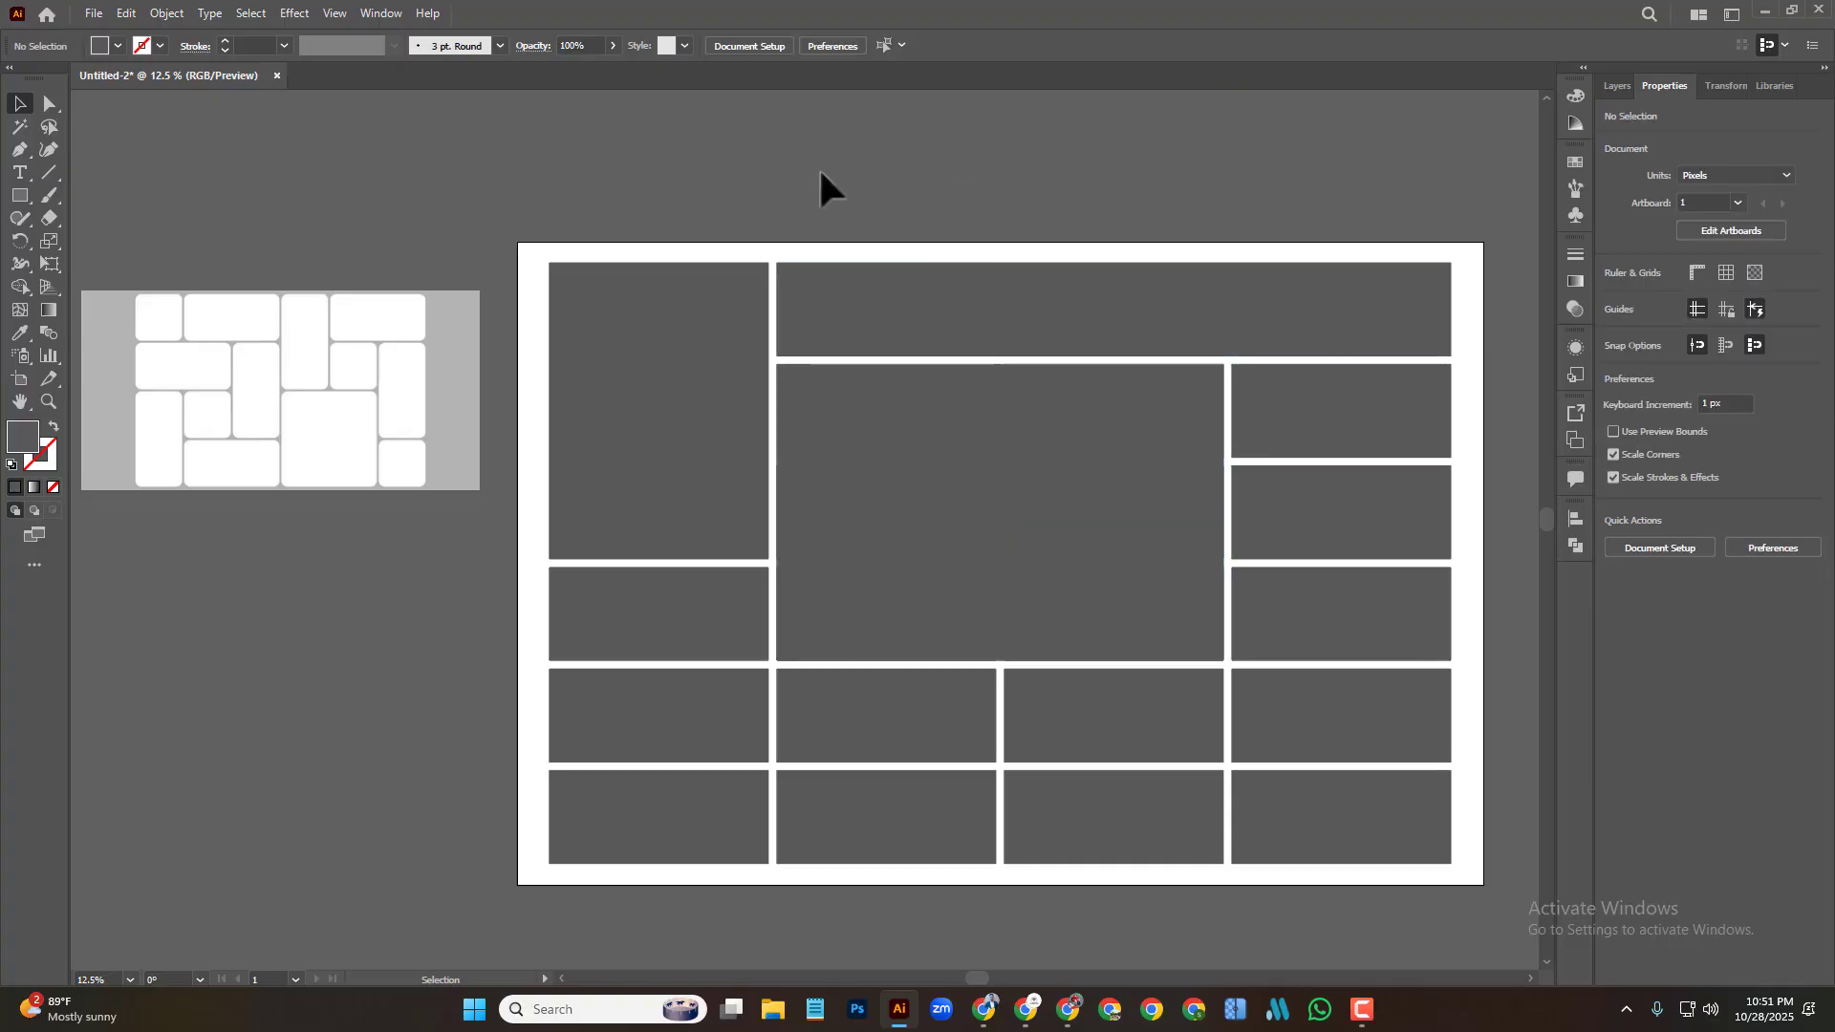
Select the whole grid, merge the overlapping cells of the central block with Shape Builder, and deselect everything.
drag(731, 220, 1365, 869)
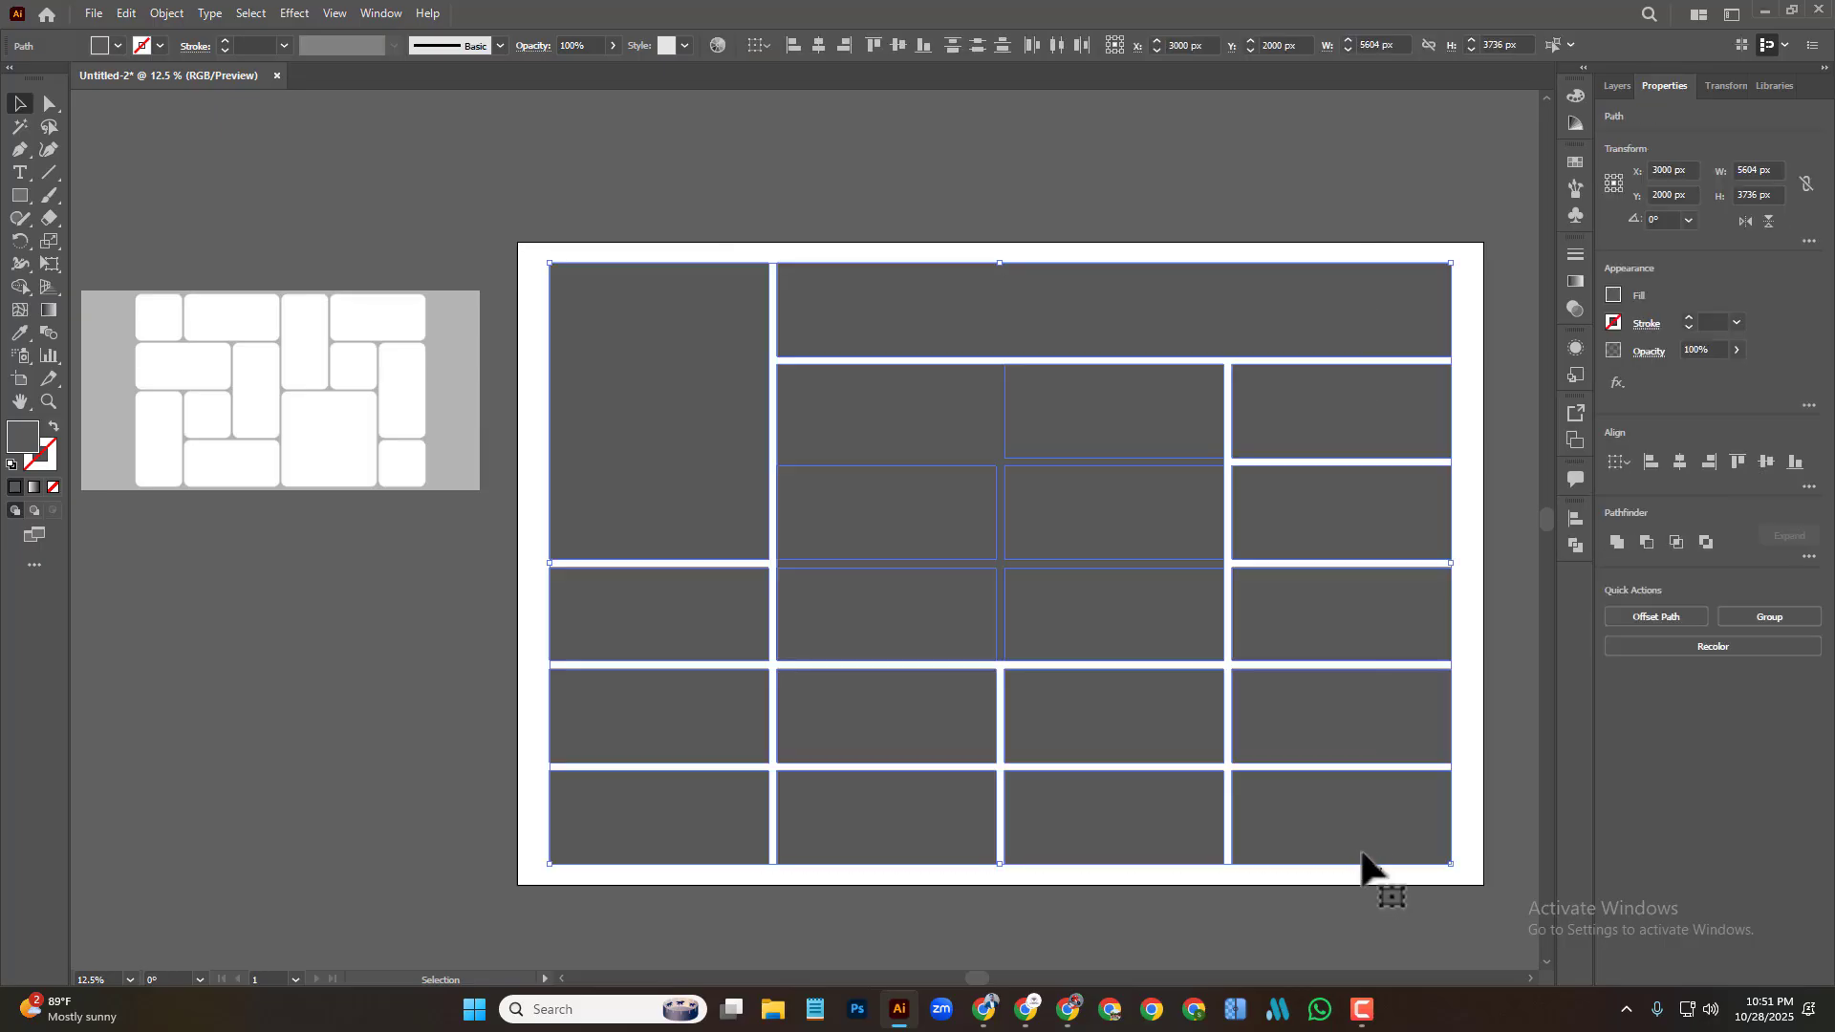
key(shift+m)
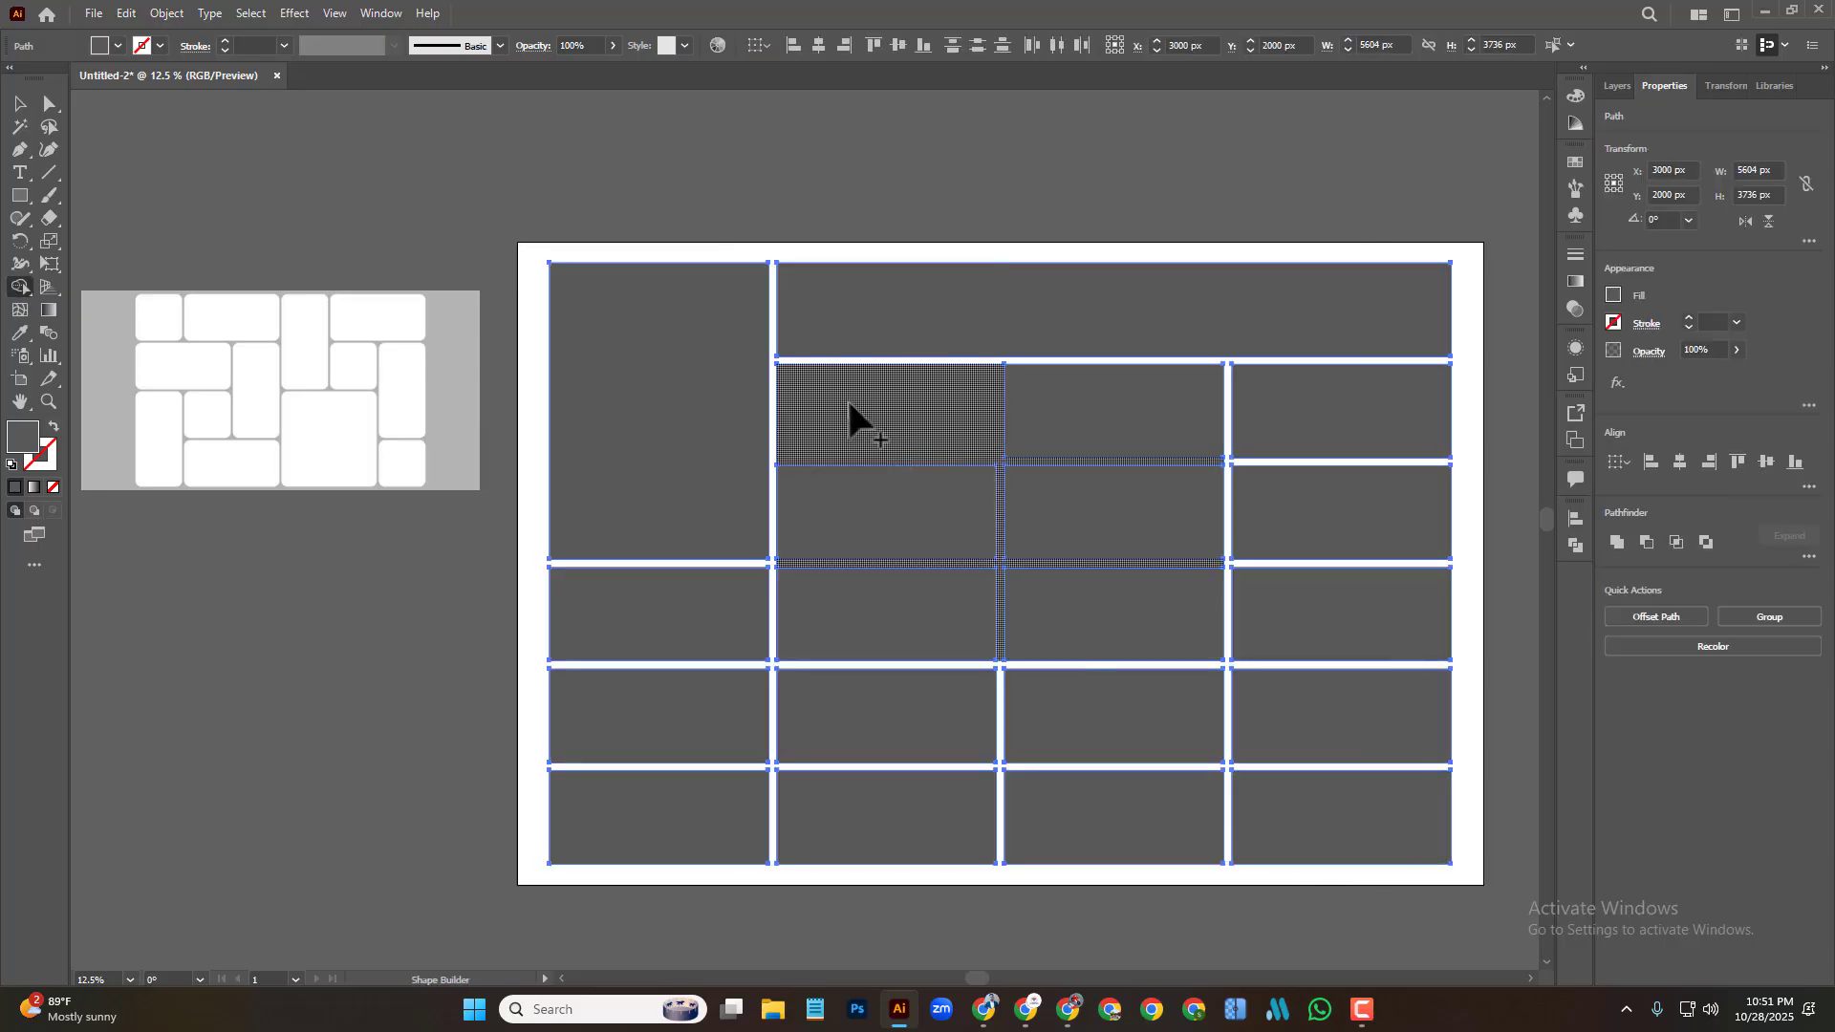
mouse_move(852, 414)
mouse_down()
mouse_move(1130, 529)
mouse_move(894, 626)
mouse_move(918, 500)
mouse_move(1057, 450)
mouse_move(1090, 535)
mouse_up()
key(v)
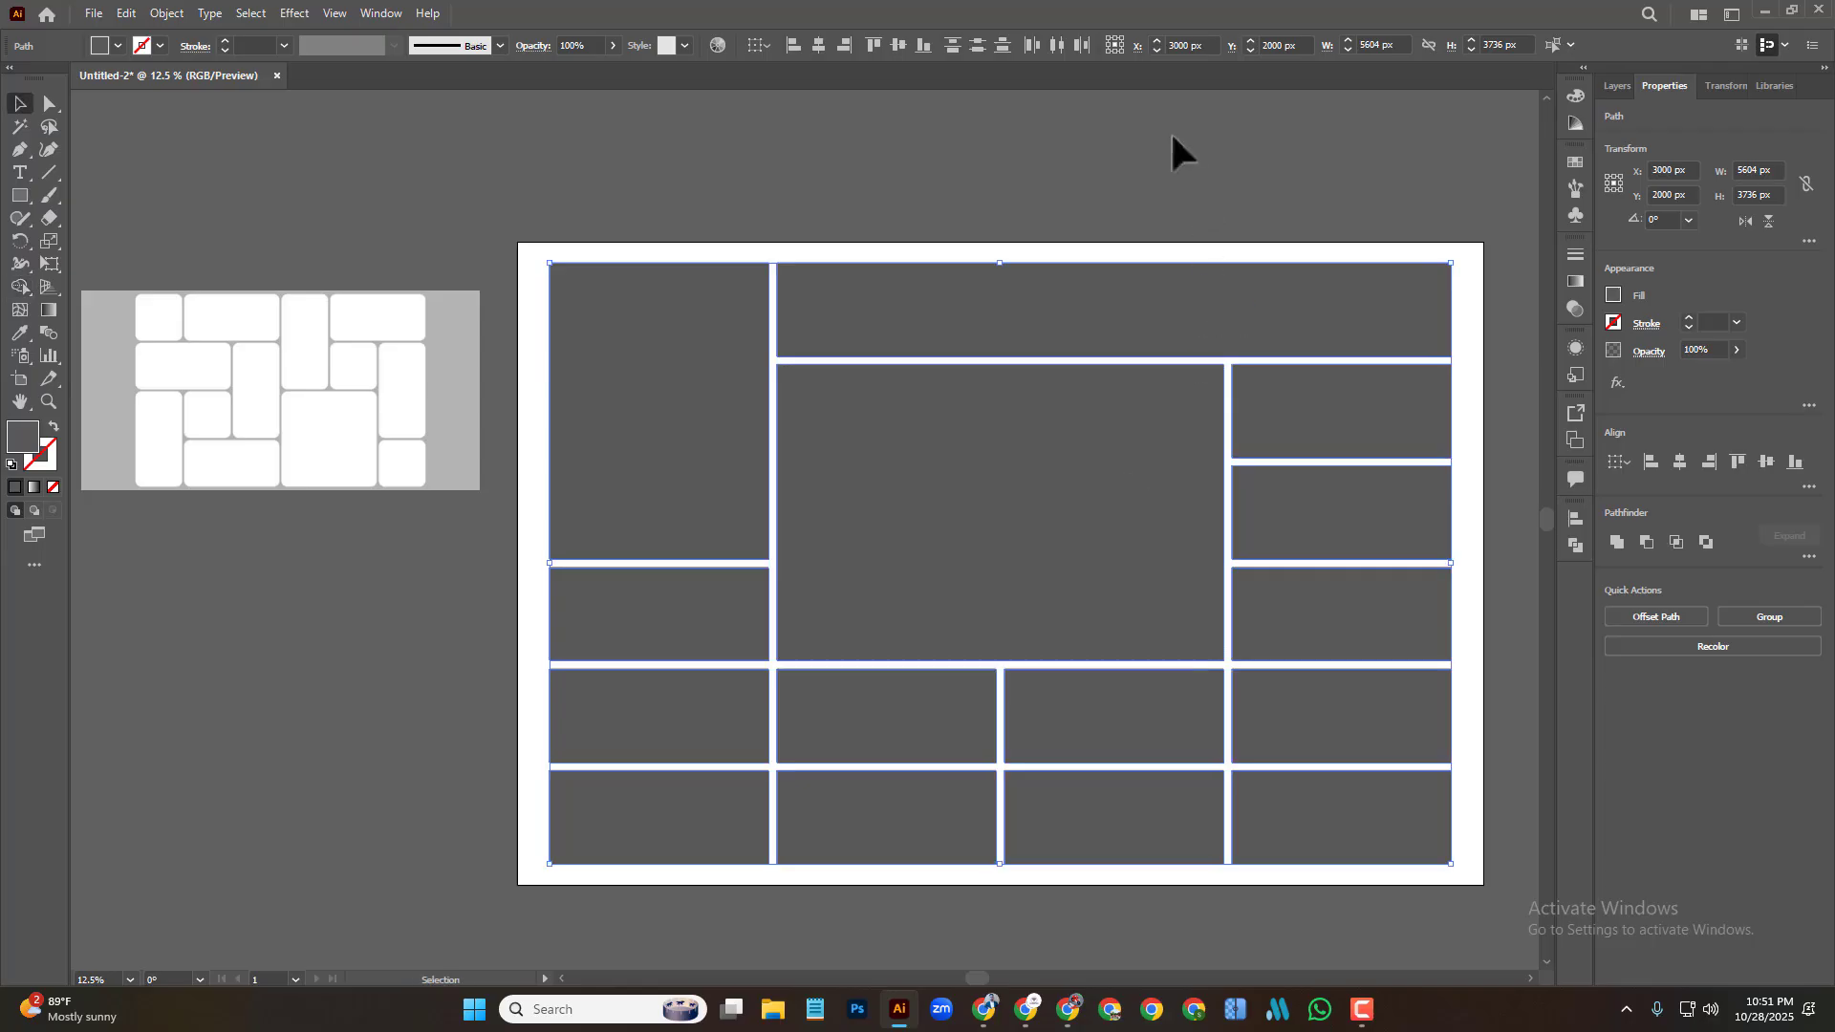
click(1170, 130)
scroll(1237, 468, up, 10)
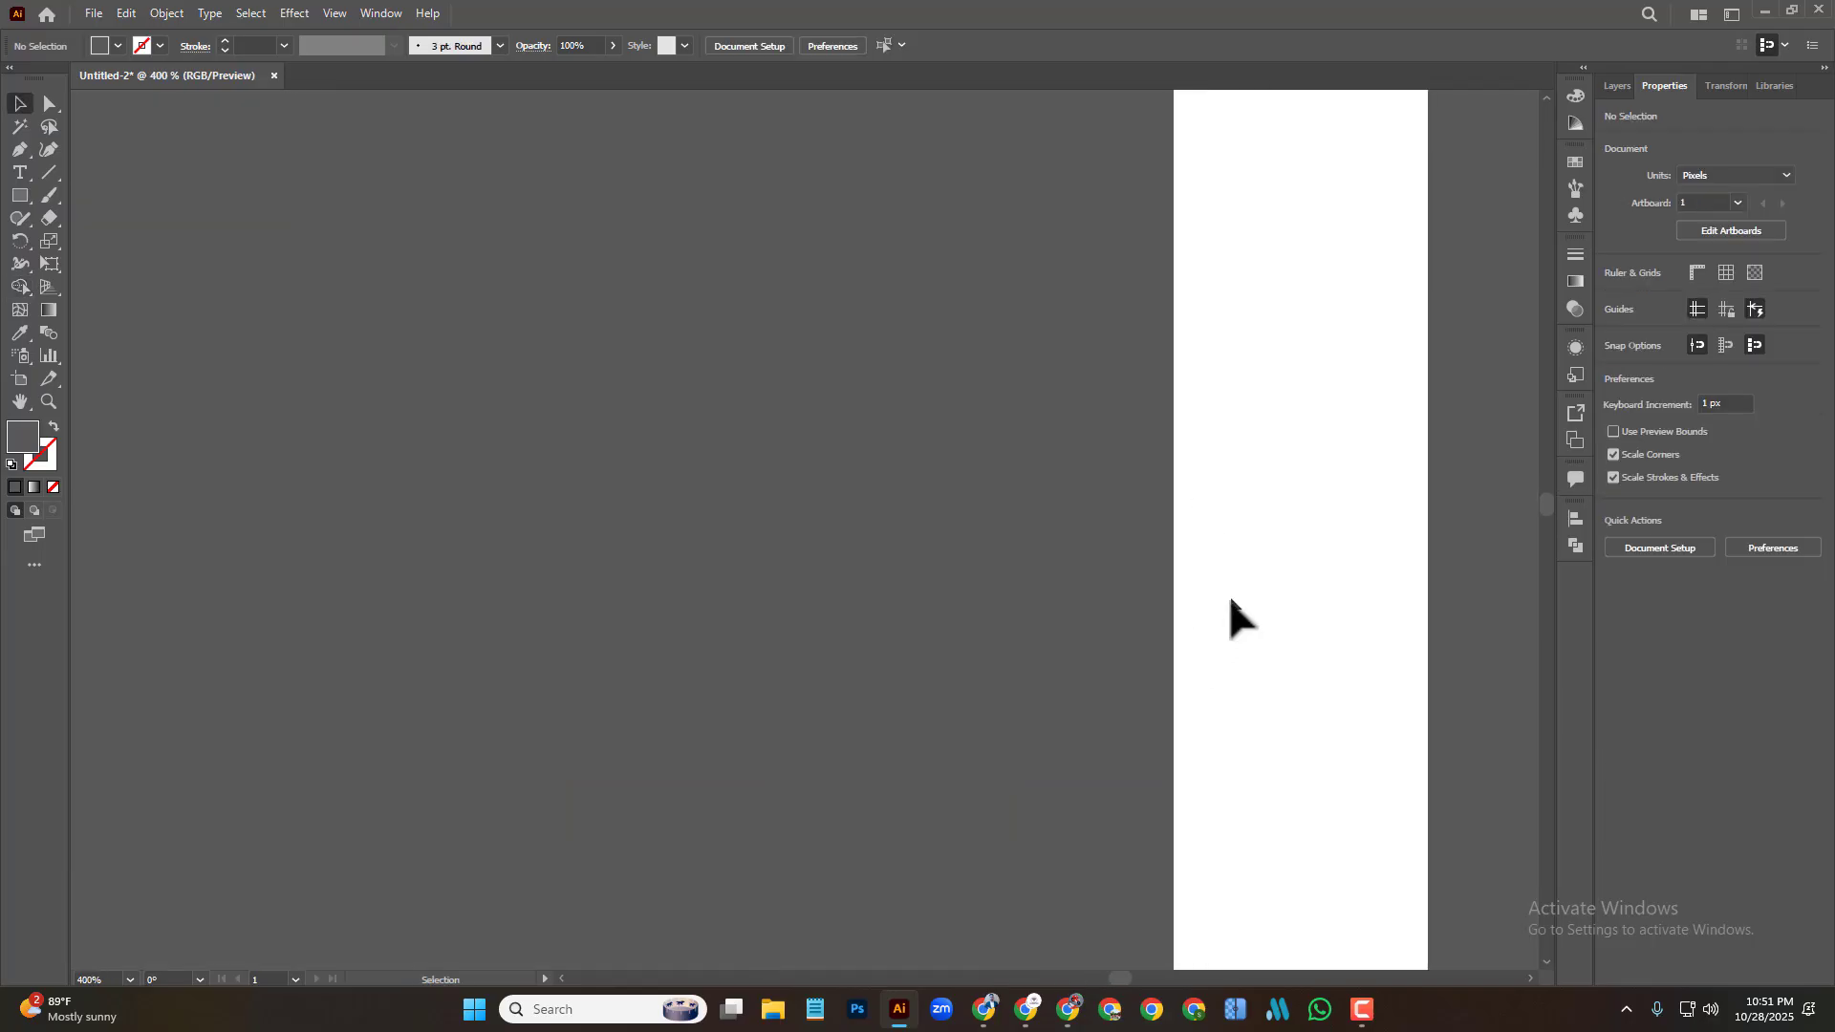
scroll(1157, 644, down, 10)
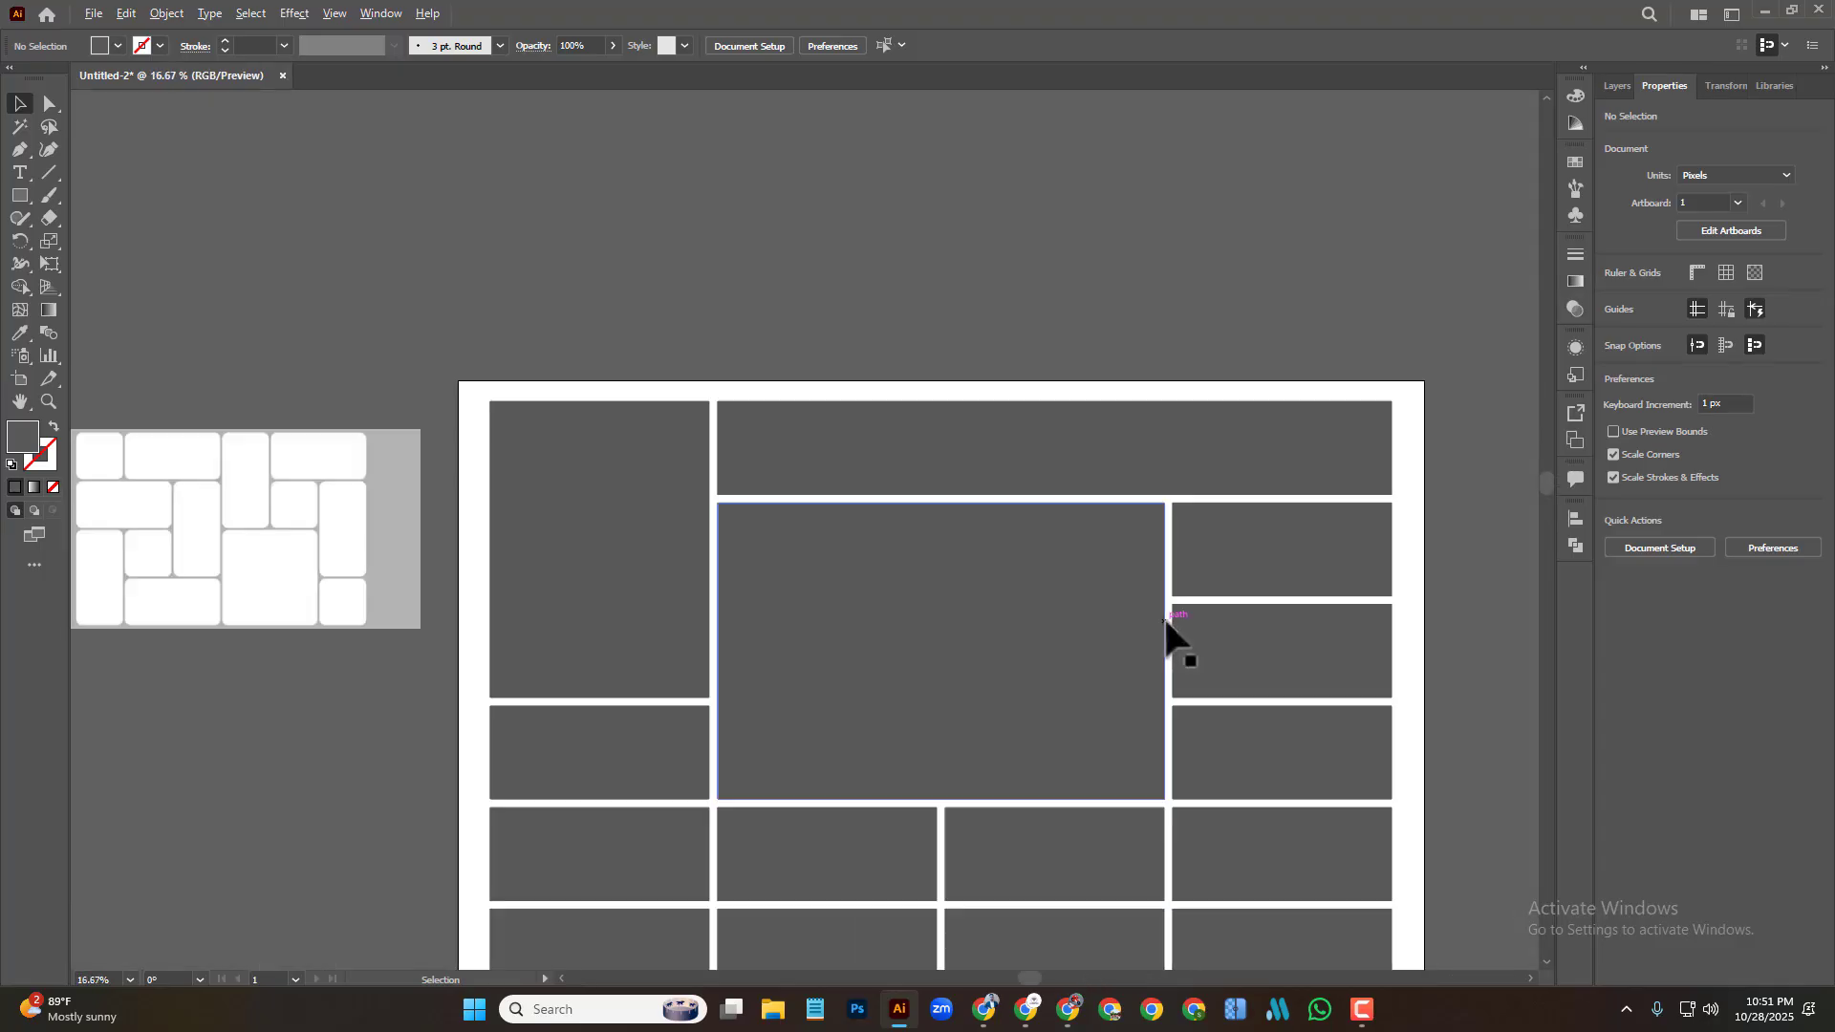
drag(1086, 274, 1127, 173)
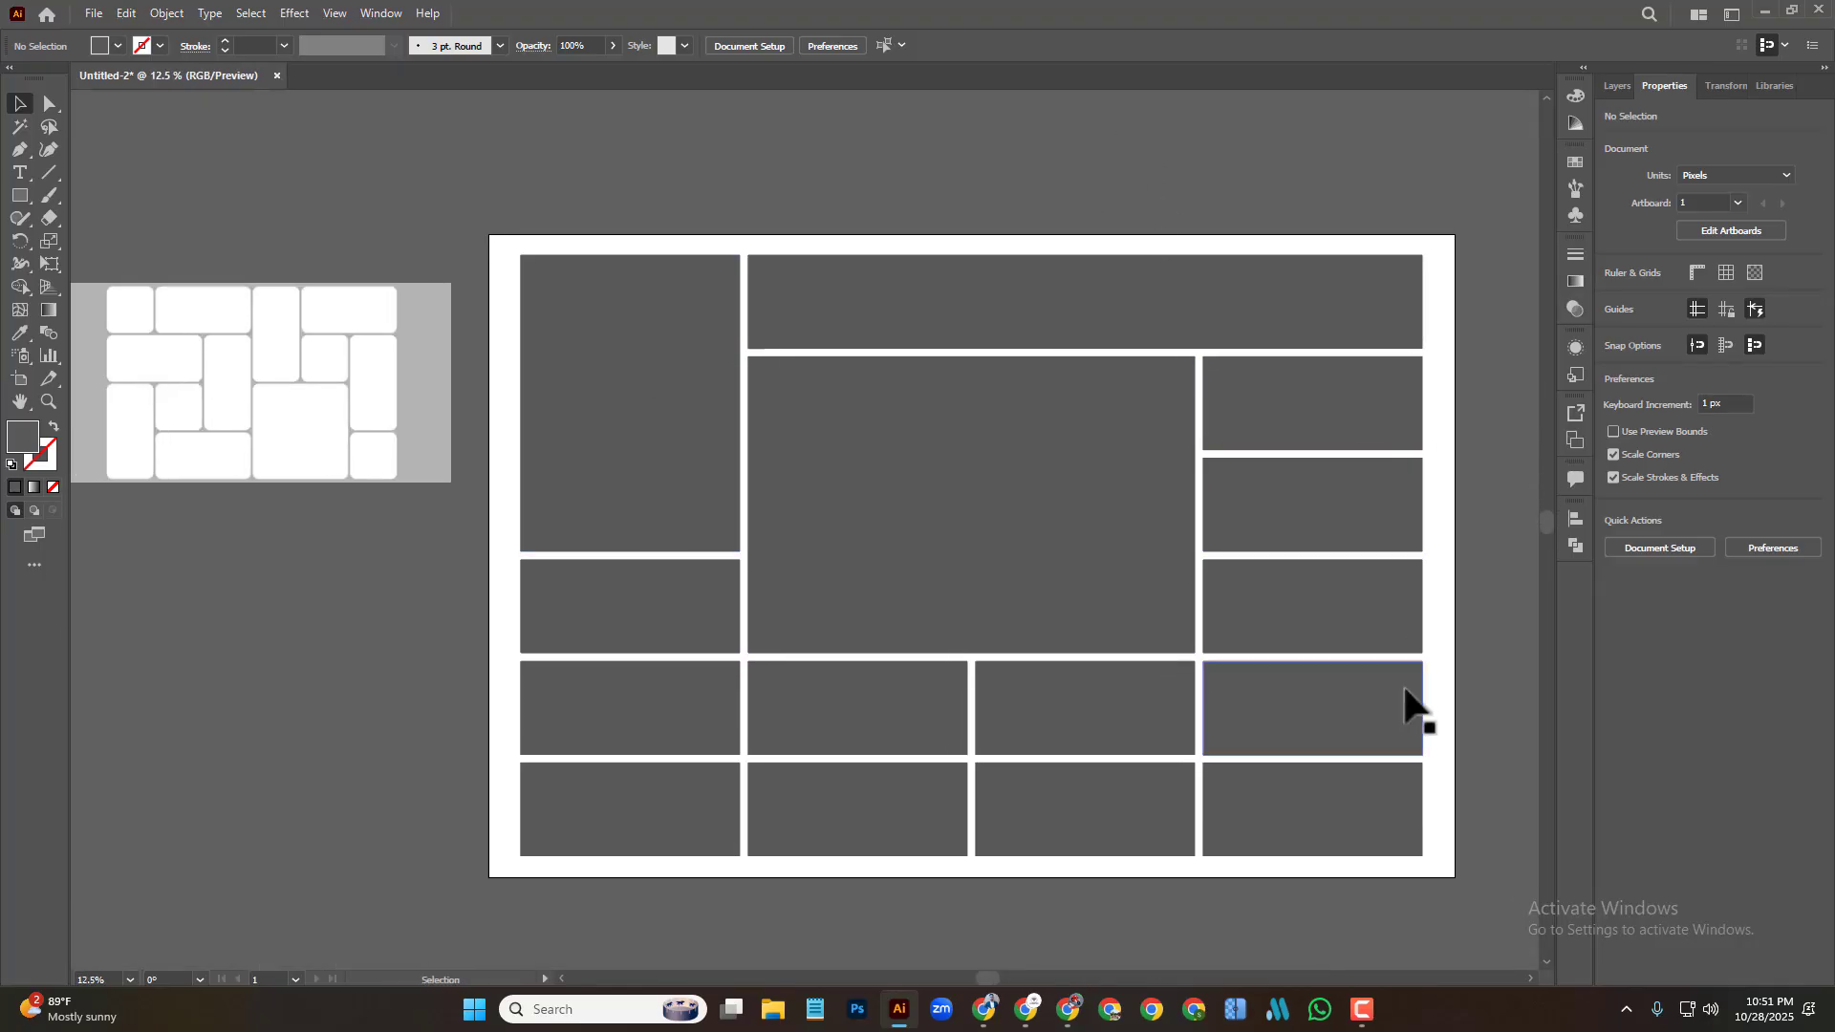
click(1320, 440)
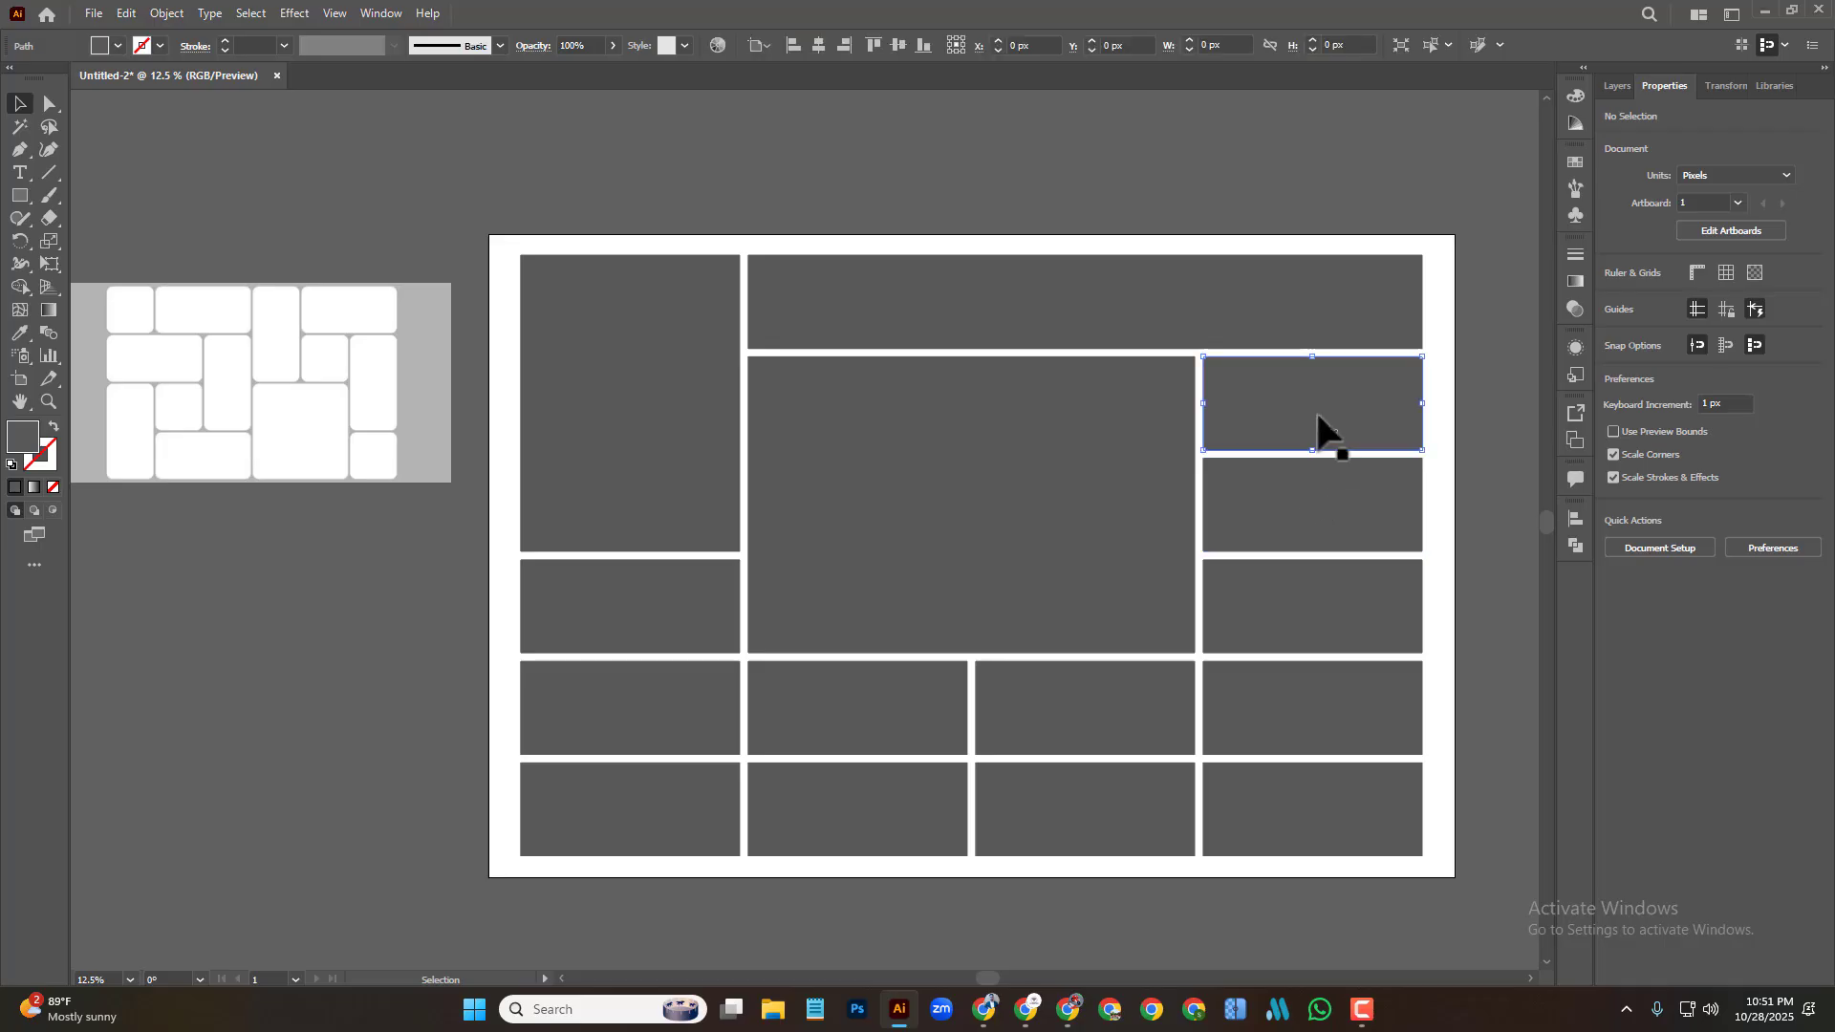
drag(1317, 449, 1319, 633)
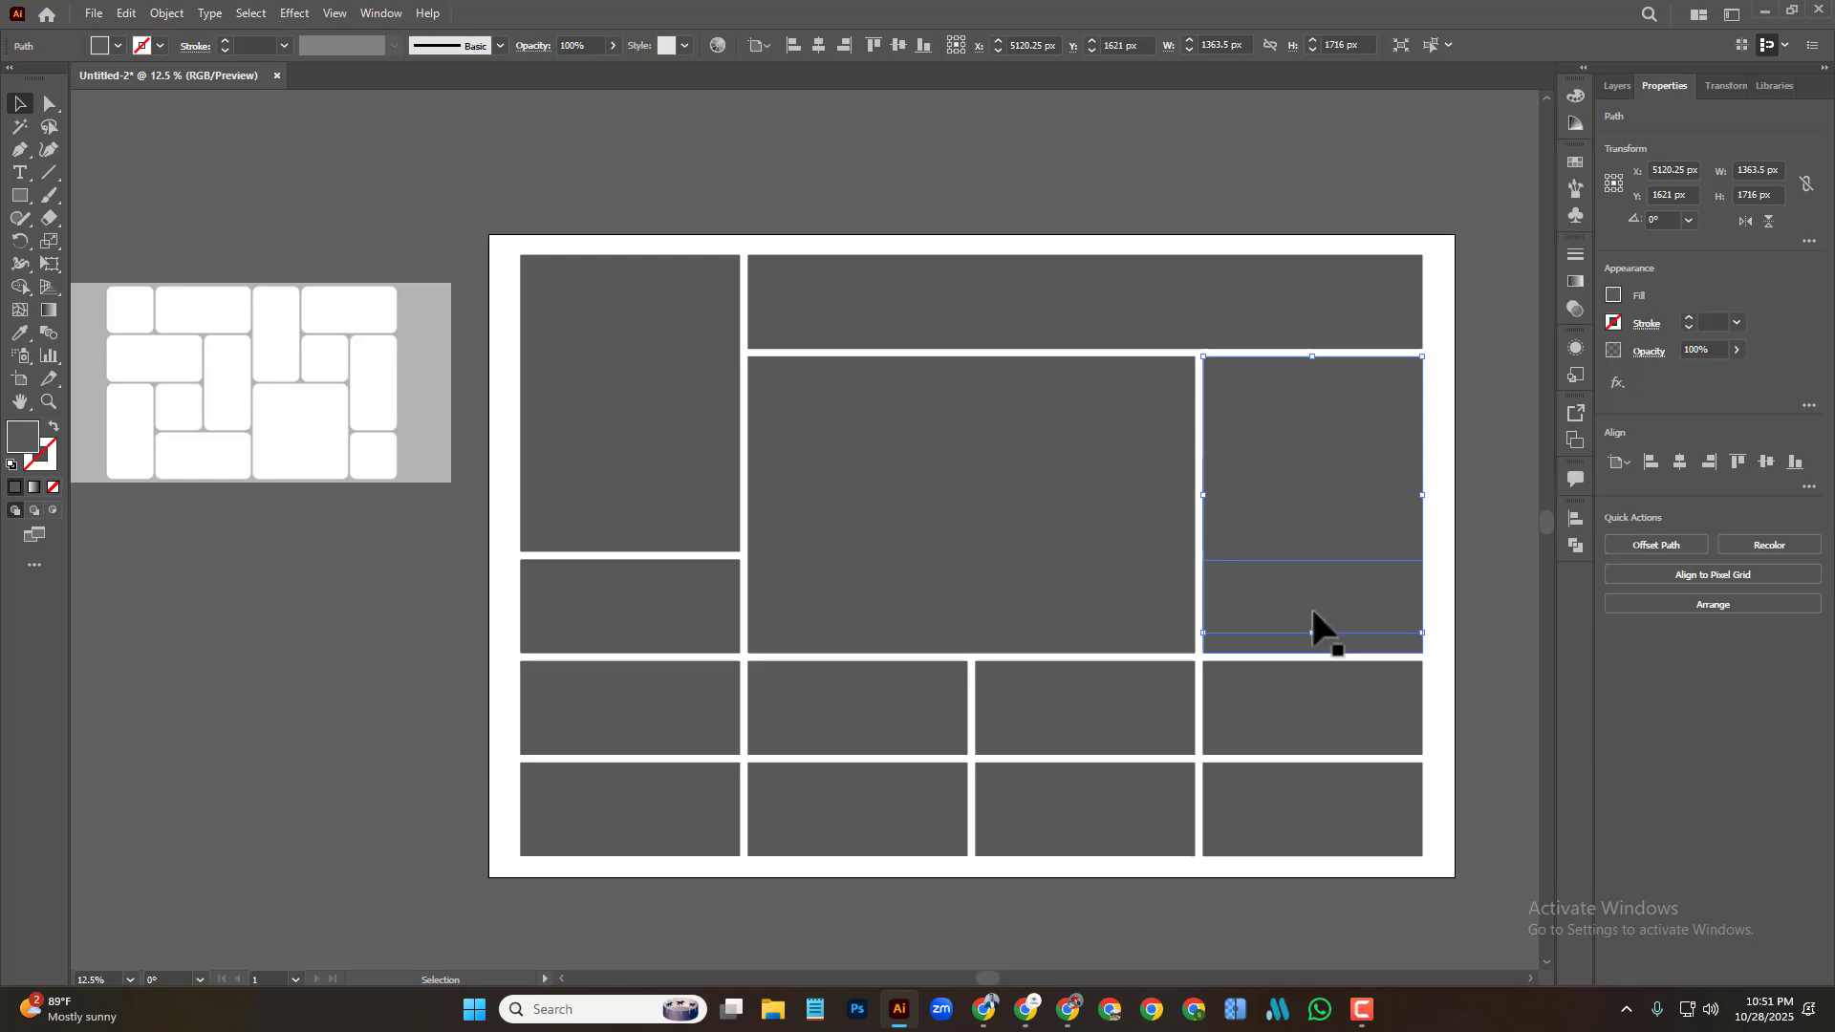
key(ctrl+z)
click(1484, 511)
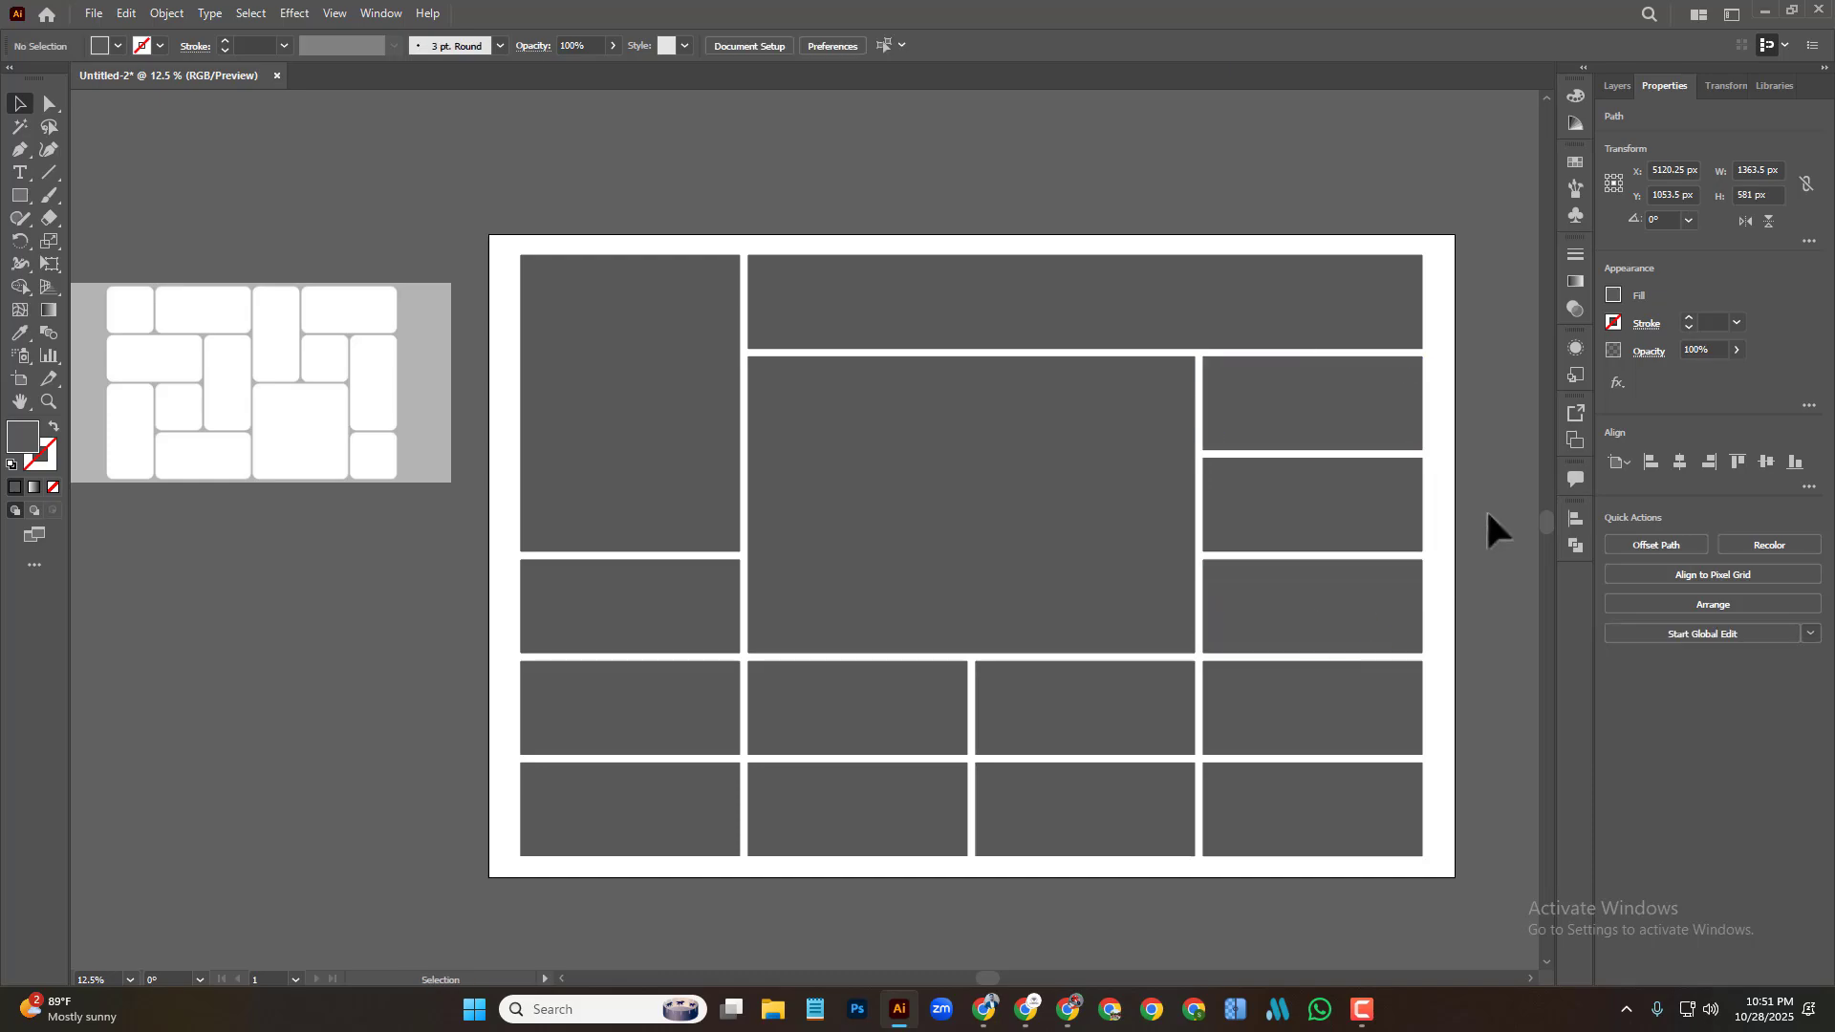
Stretch the last column's second-row cell down into the fourth row and merge the three overlapping cells with Shape Builder.
click(1313, 428)
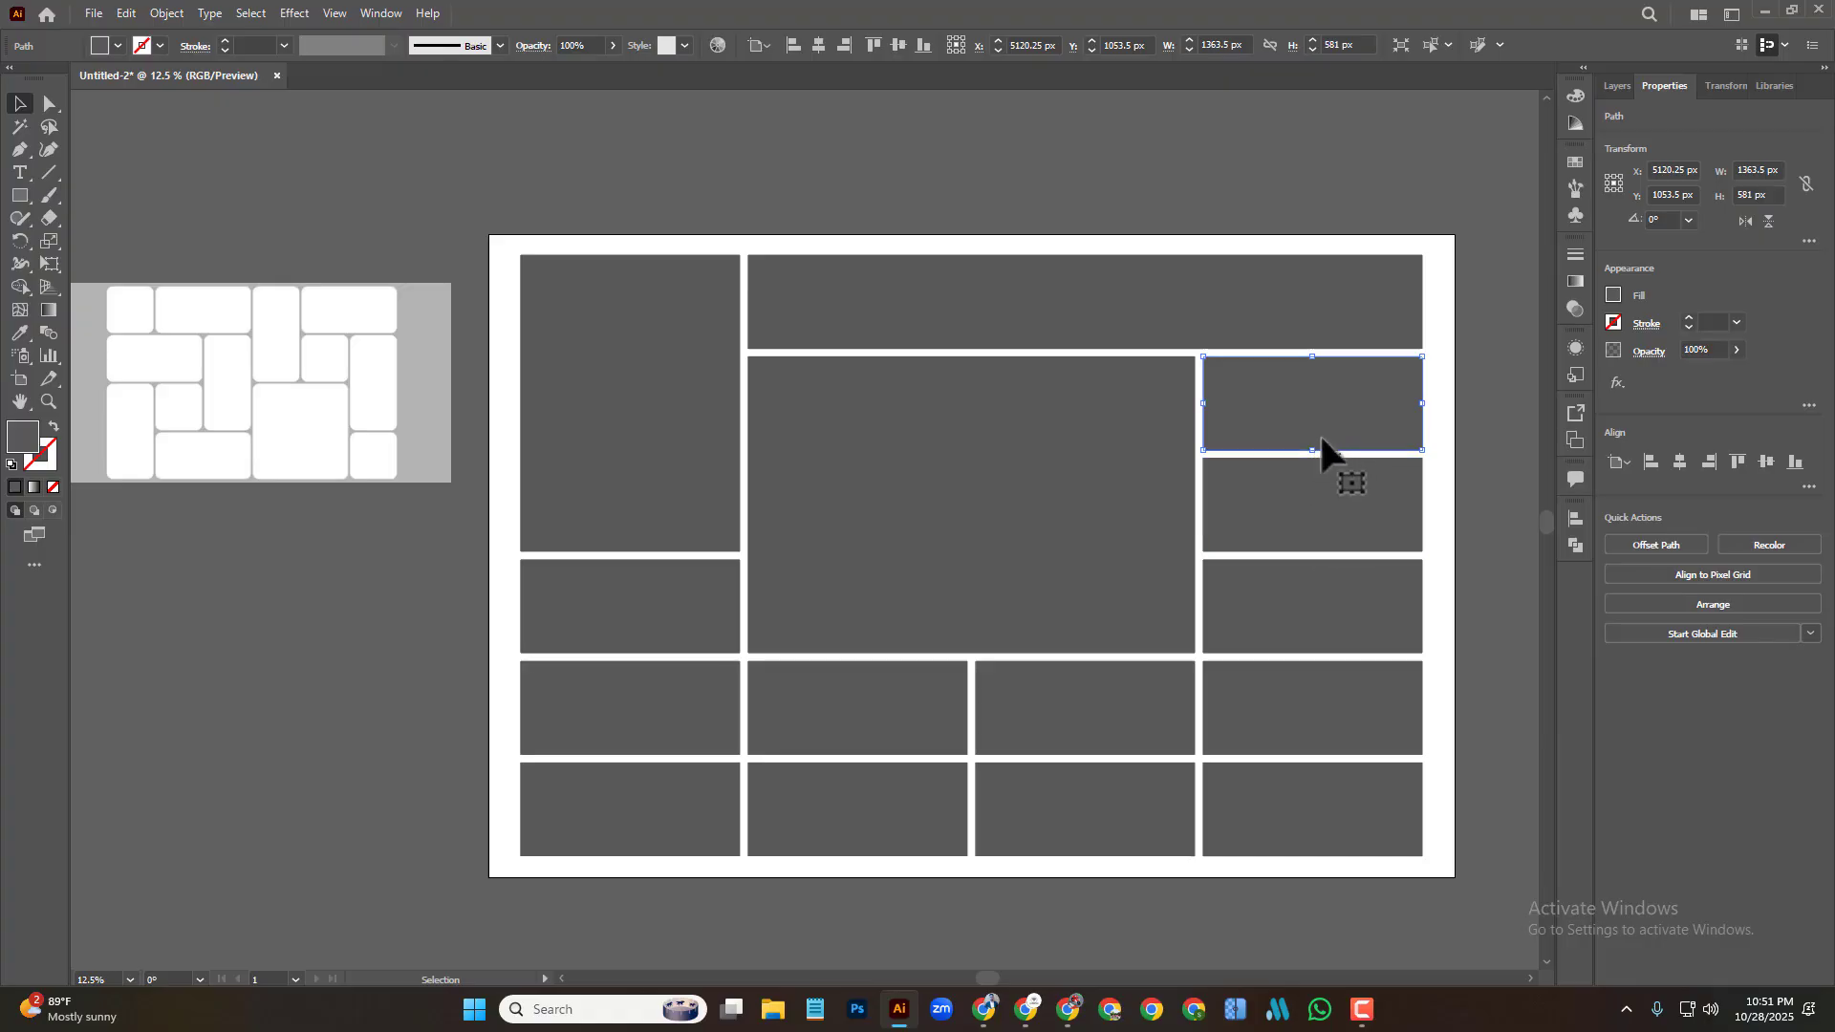
drag(1315, 451, 1319, 640)
click(1470, 442)
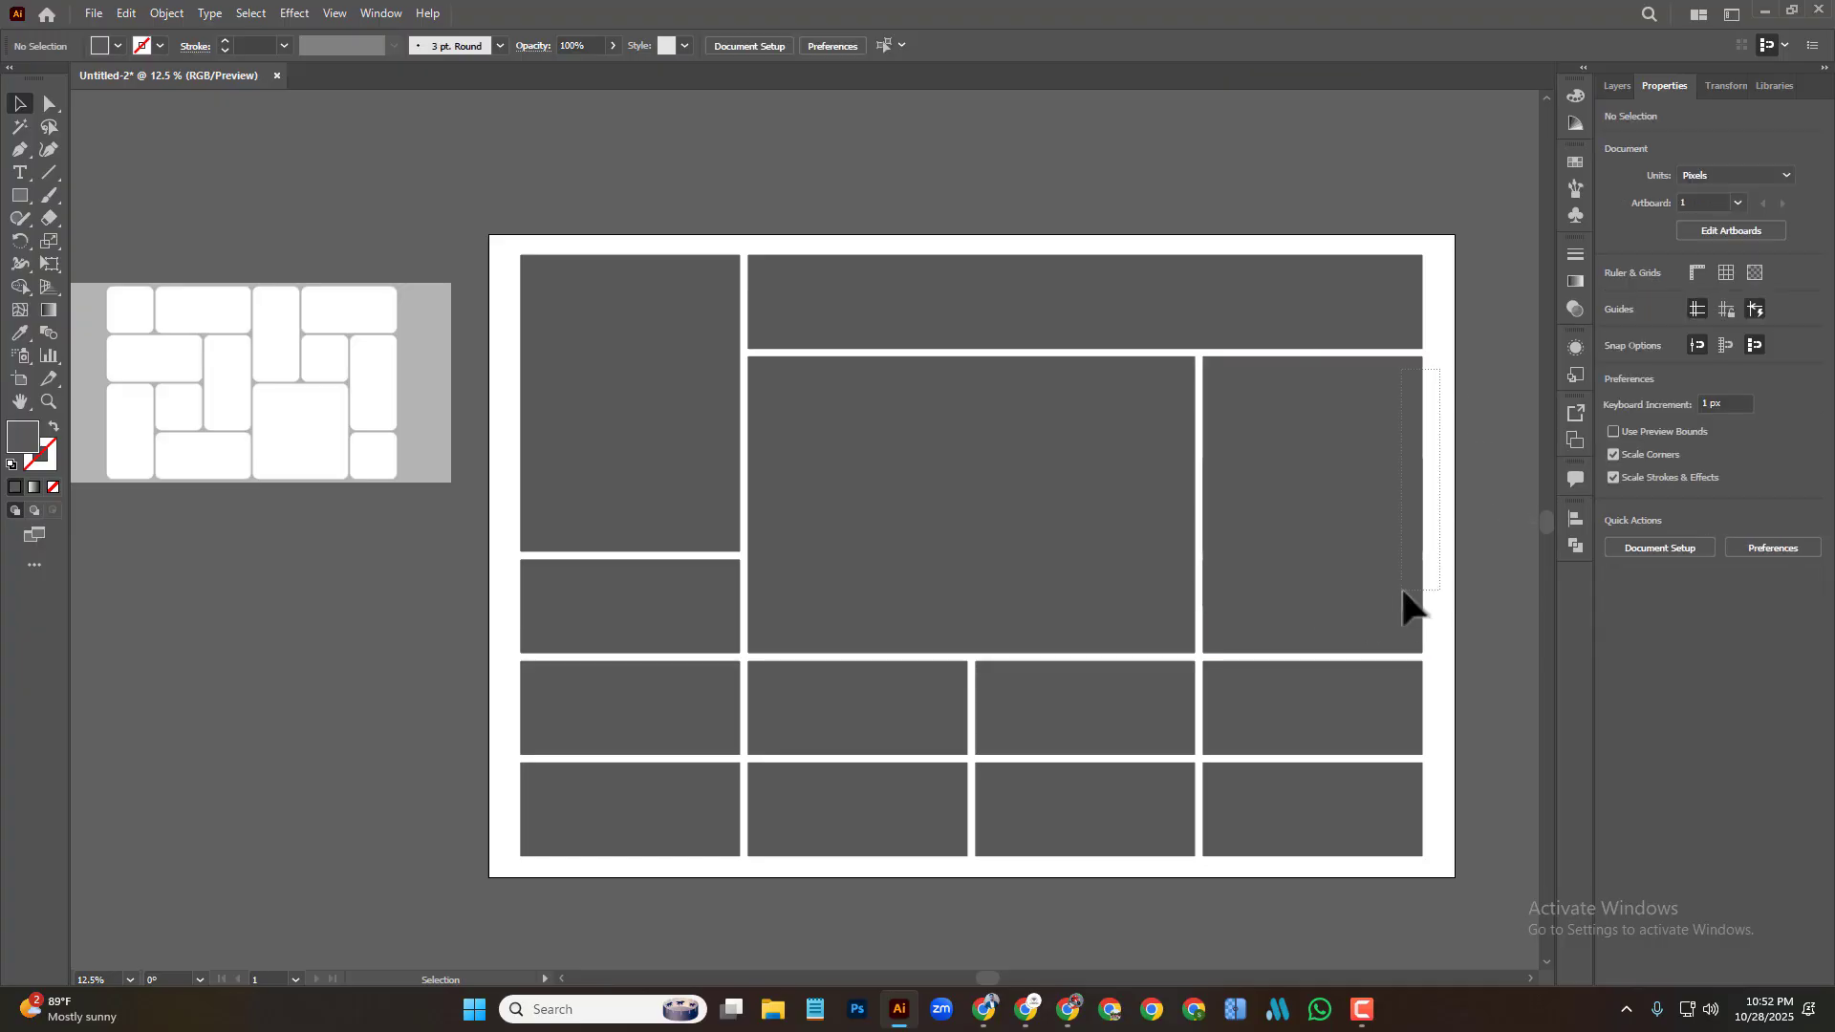
drag(1403, 591, 1405, 606)
key(shift+m)
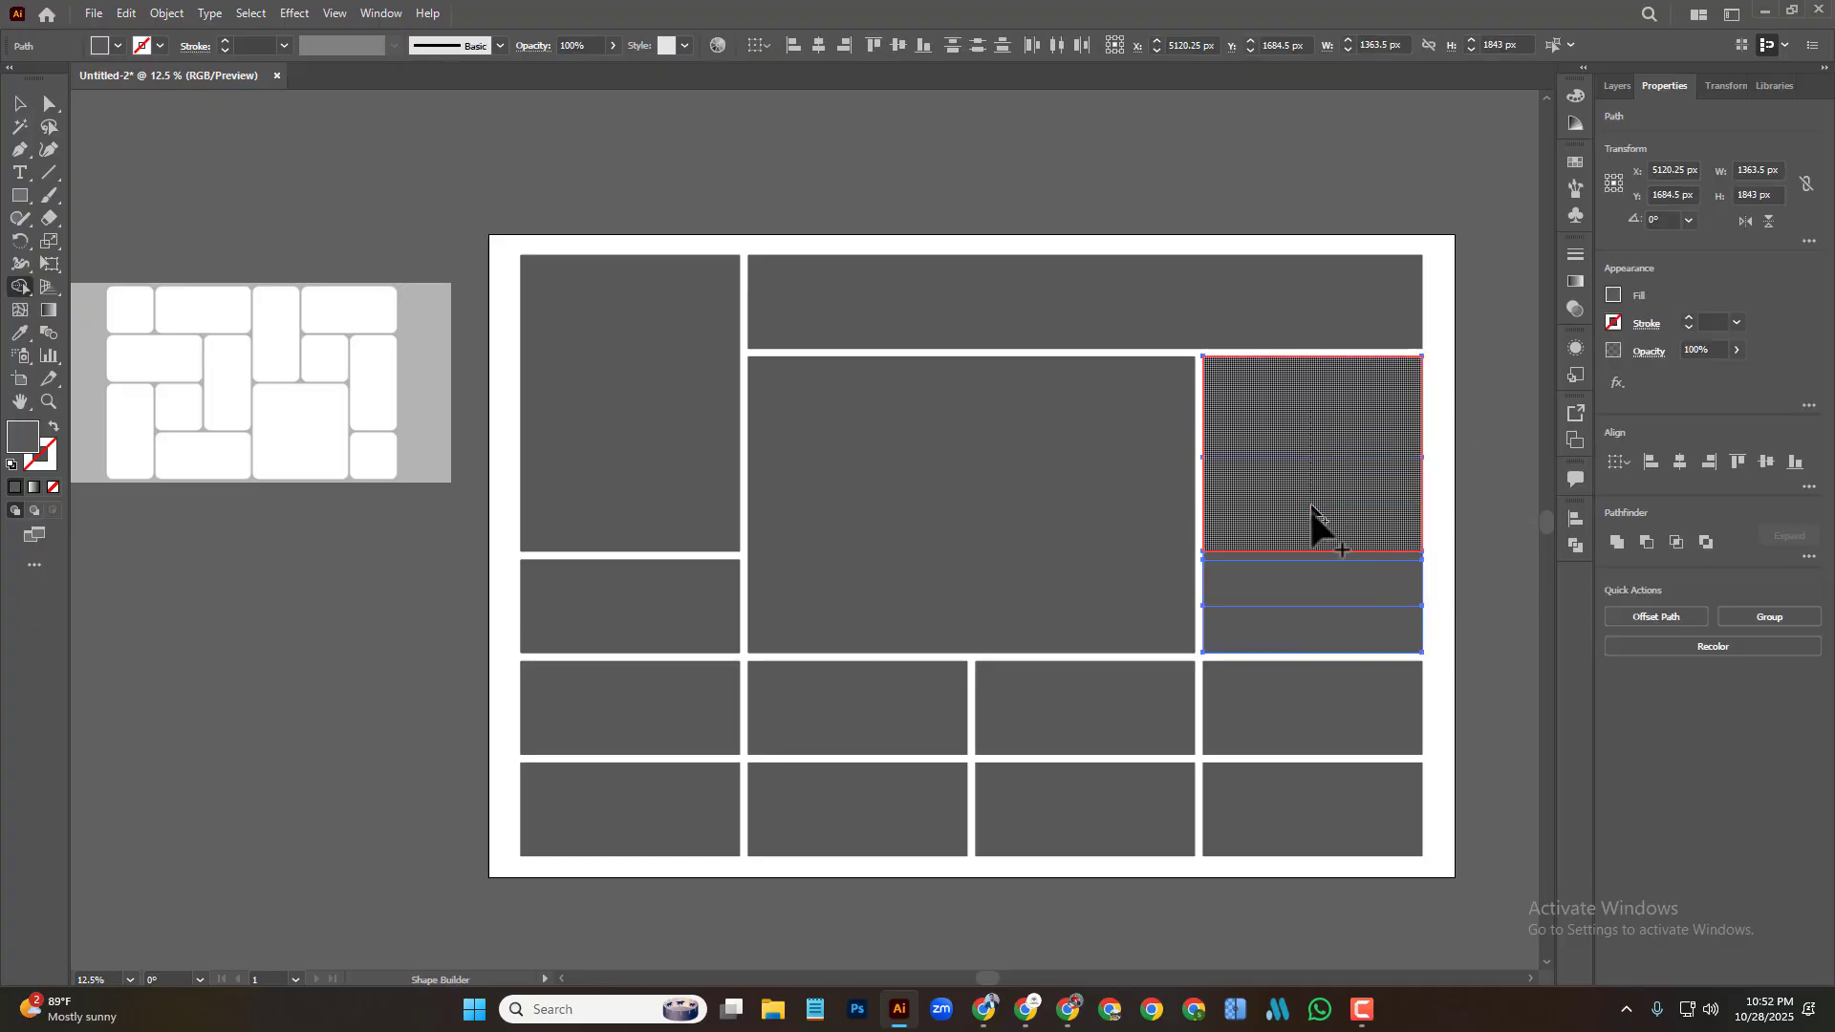
mouse_move(1314, 516)
mouse_down()
mouse_move(1319, 623)
mouse_move(1365, 631)
mouse_up()
key(v)
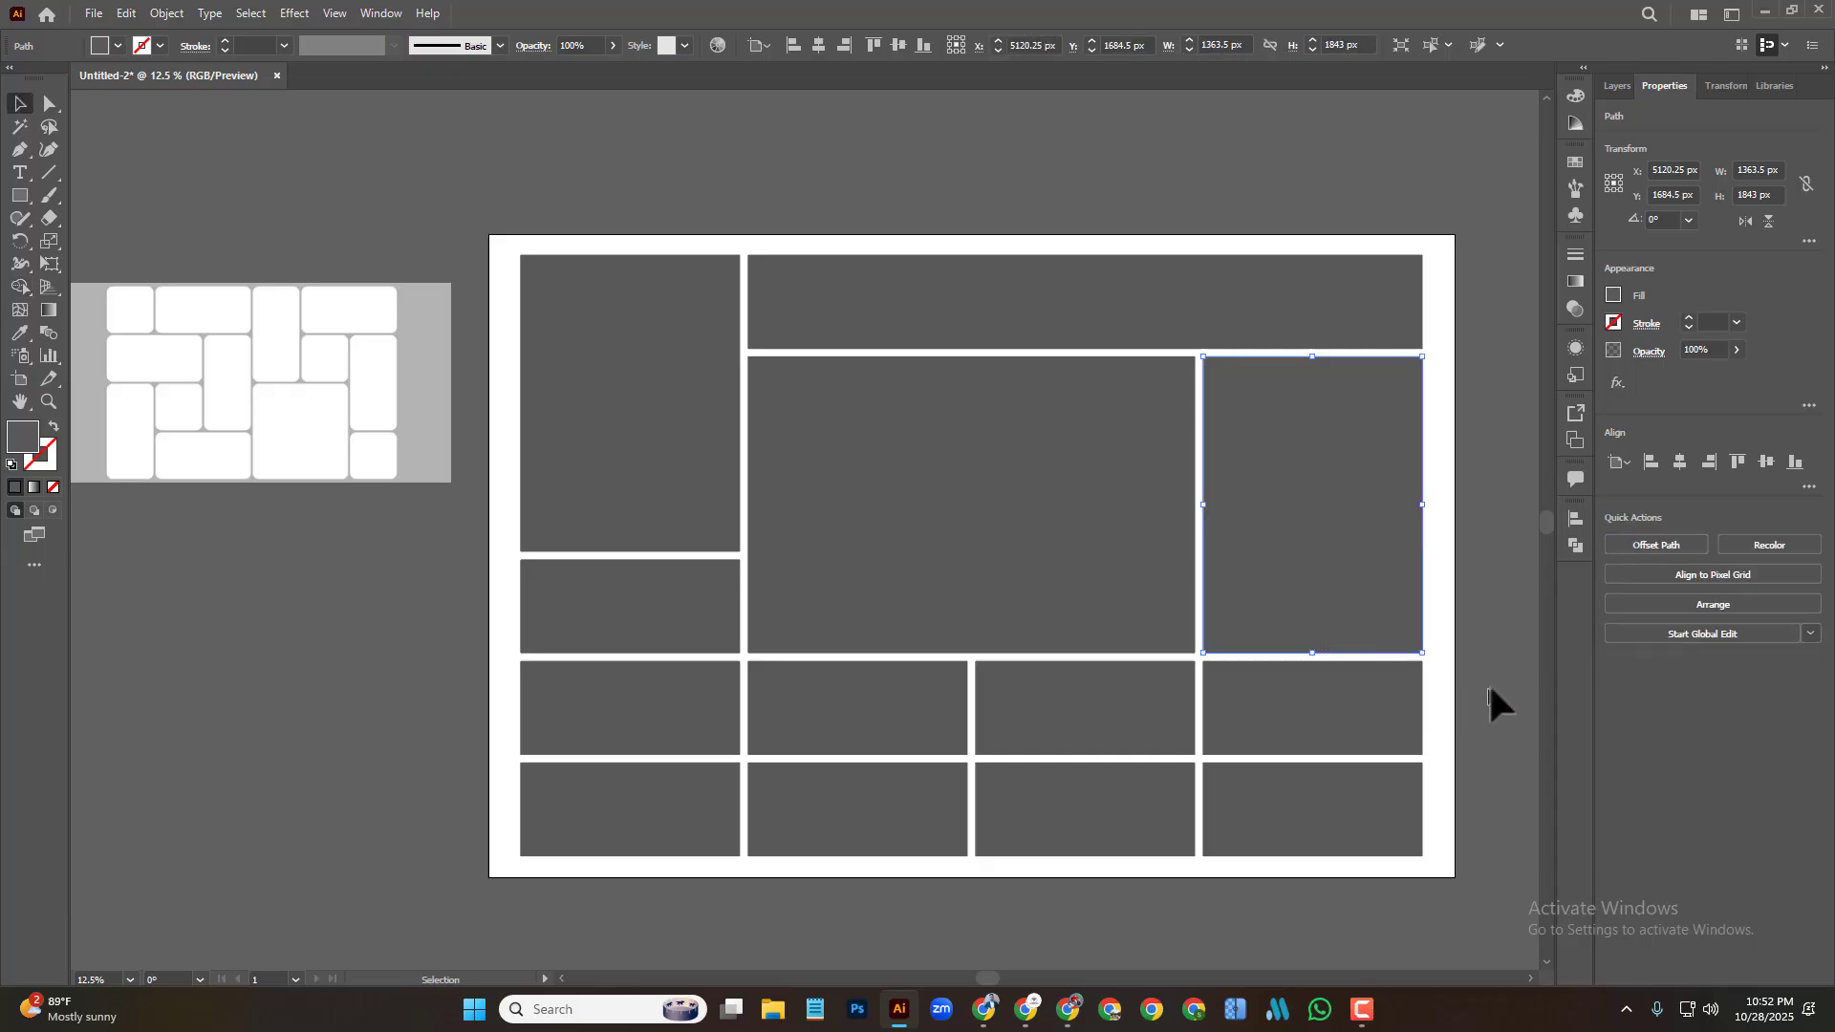
click(1484, 688)
Stretch the bottom row's first cell over the second and into the third, to about 2865 px wide.
scroll(1487, 712, down, 1)
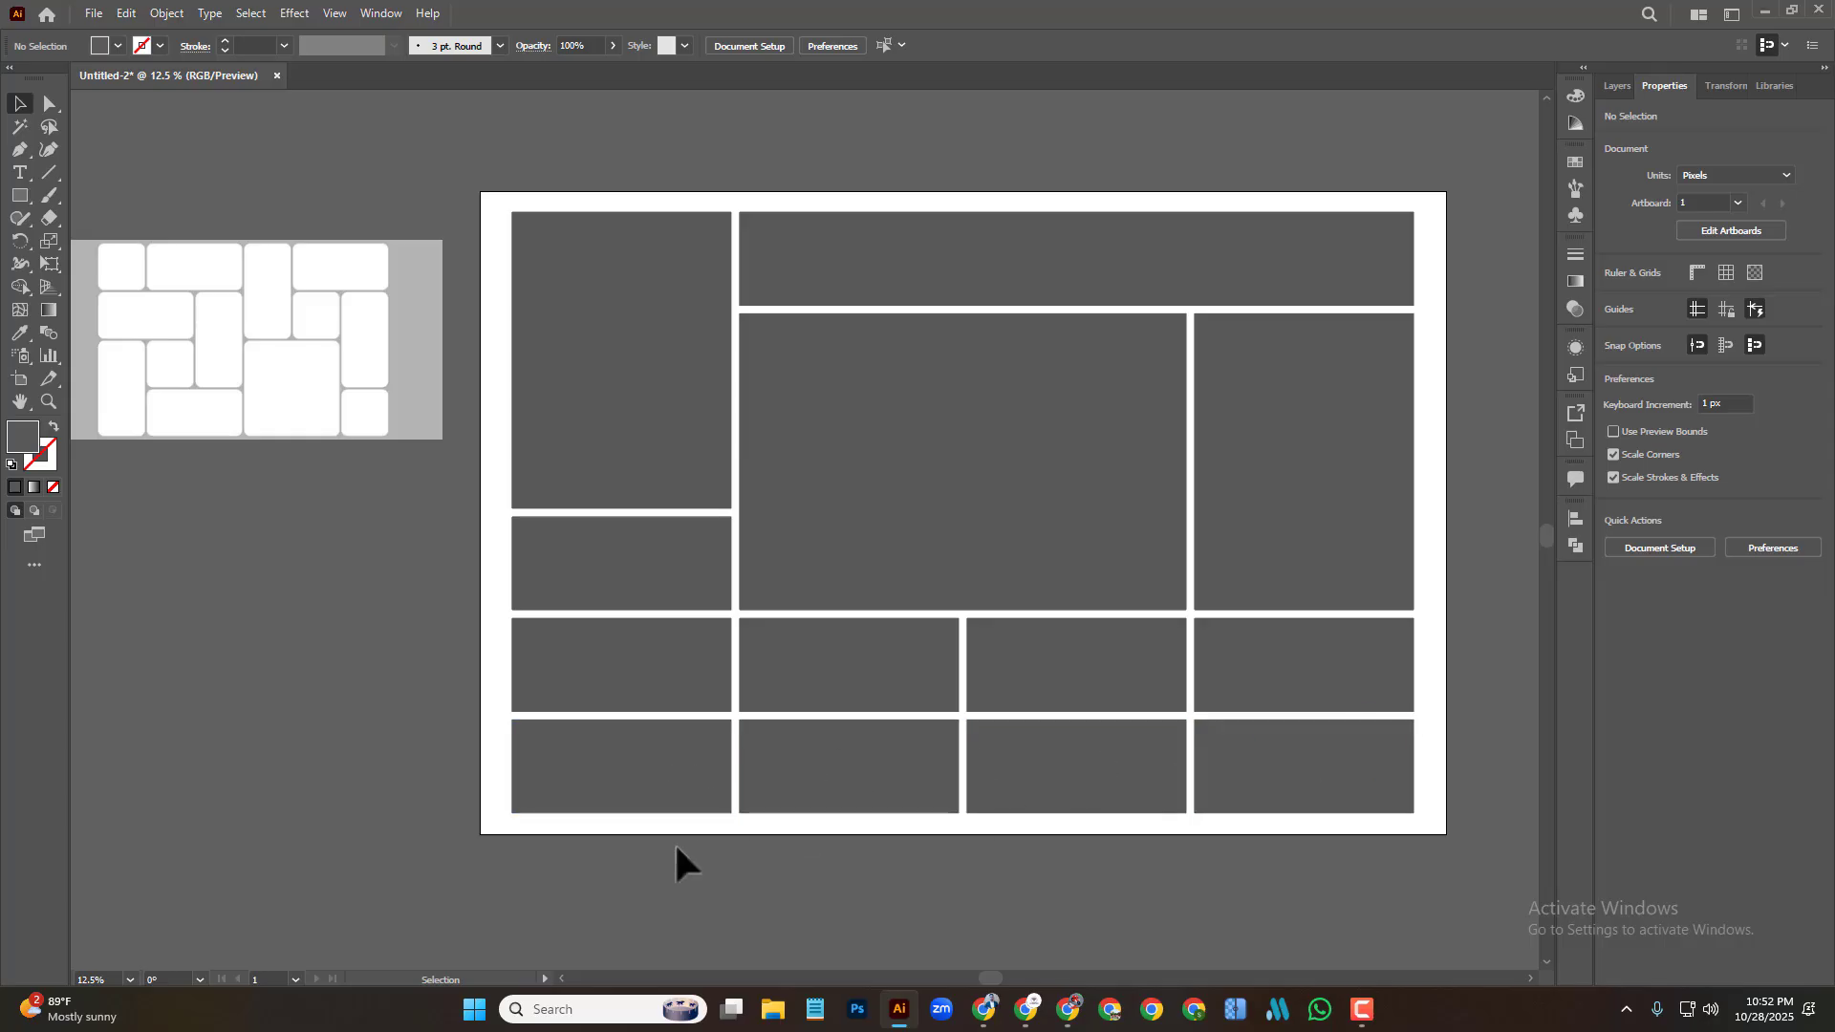
drag(686, 828, 1291, 763)
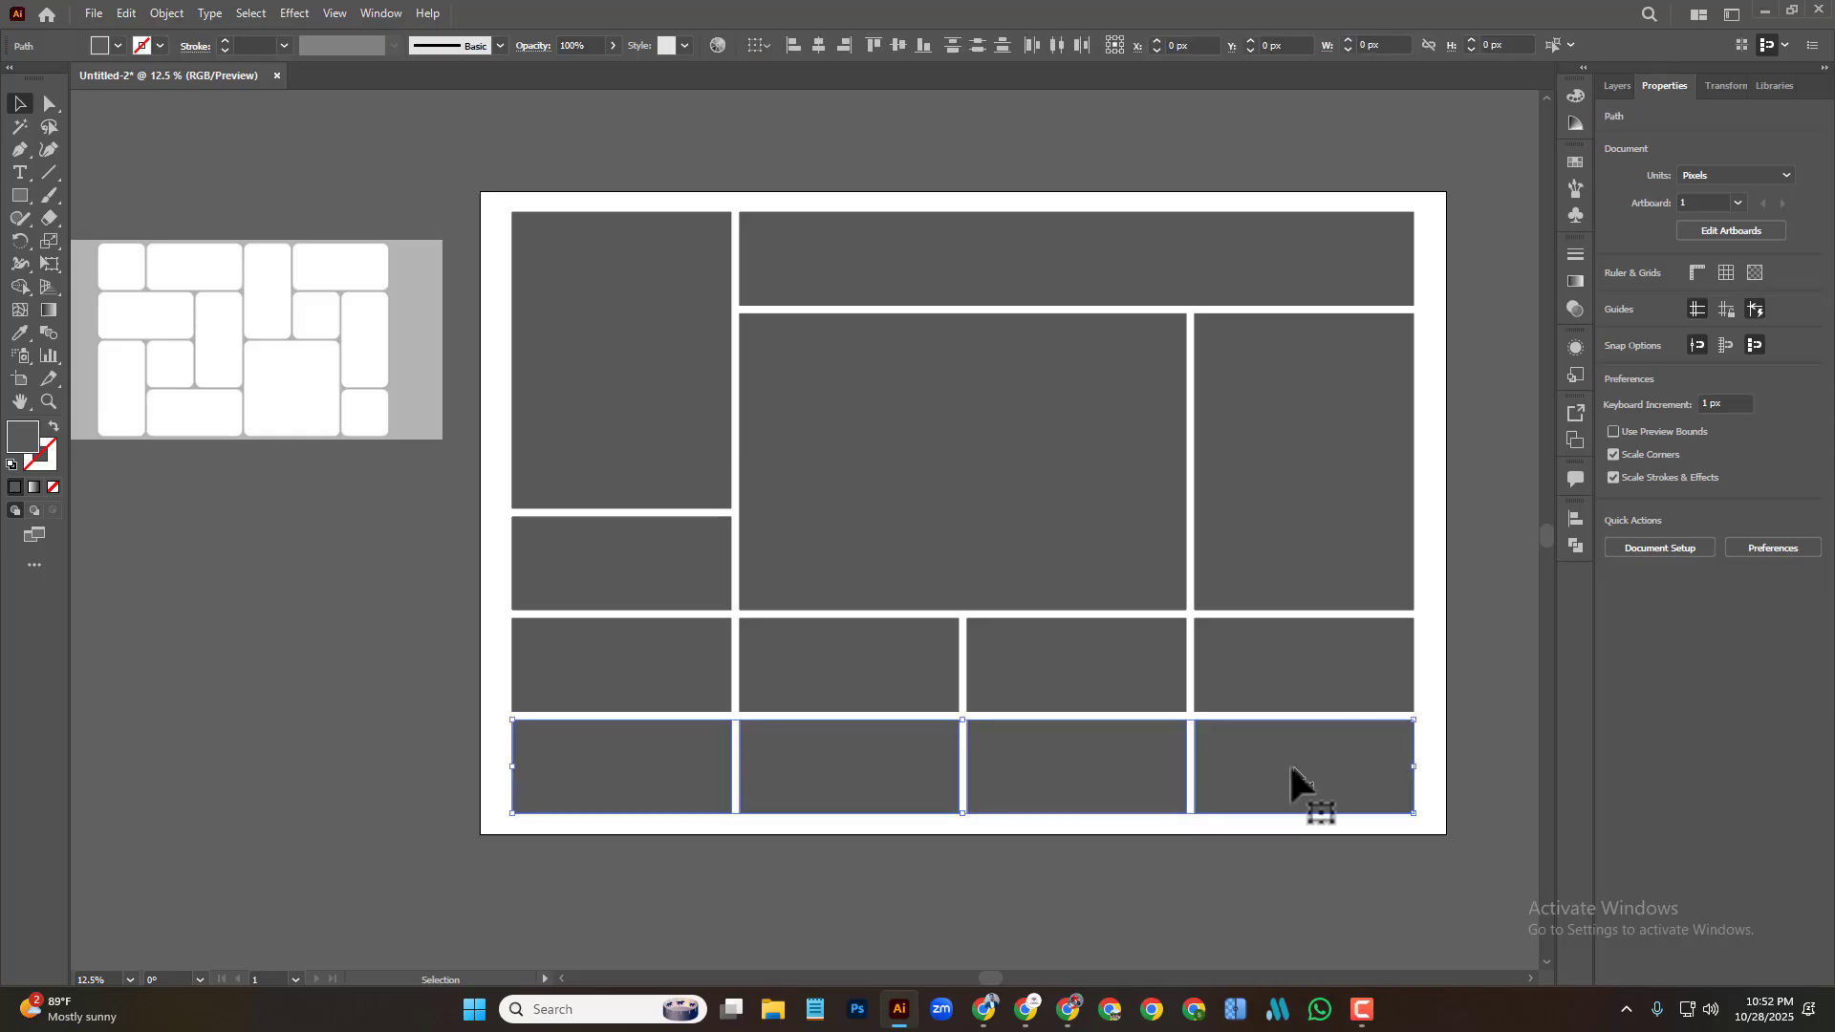
click(696, 836)
click(689, 798)
drag(732, 767, 975, 771)
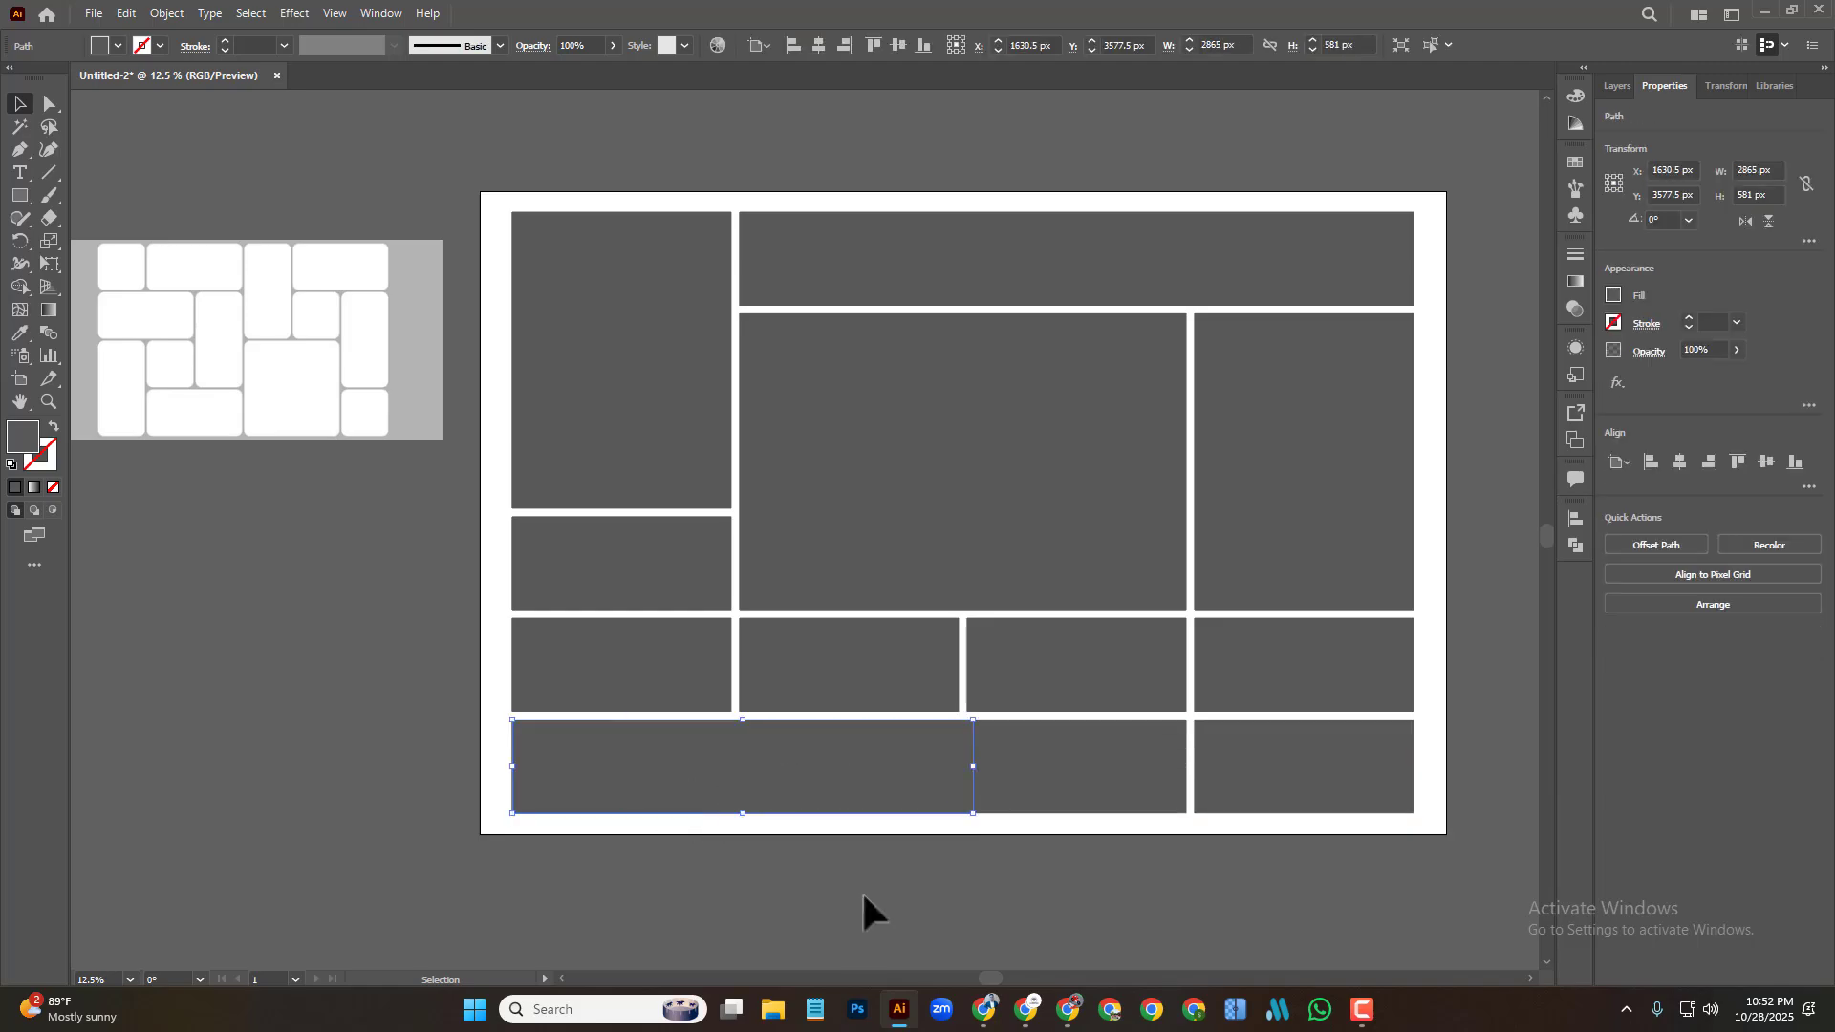
click(862, 890)
Merge the first three overlapping cells of the bottom row into one wide block with Shape Builder and deselect it.
drag(500, 799, 913, 794)
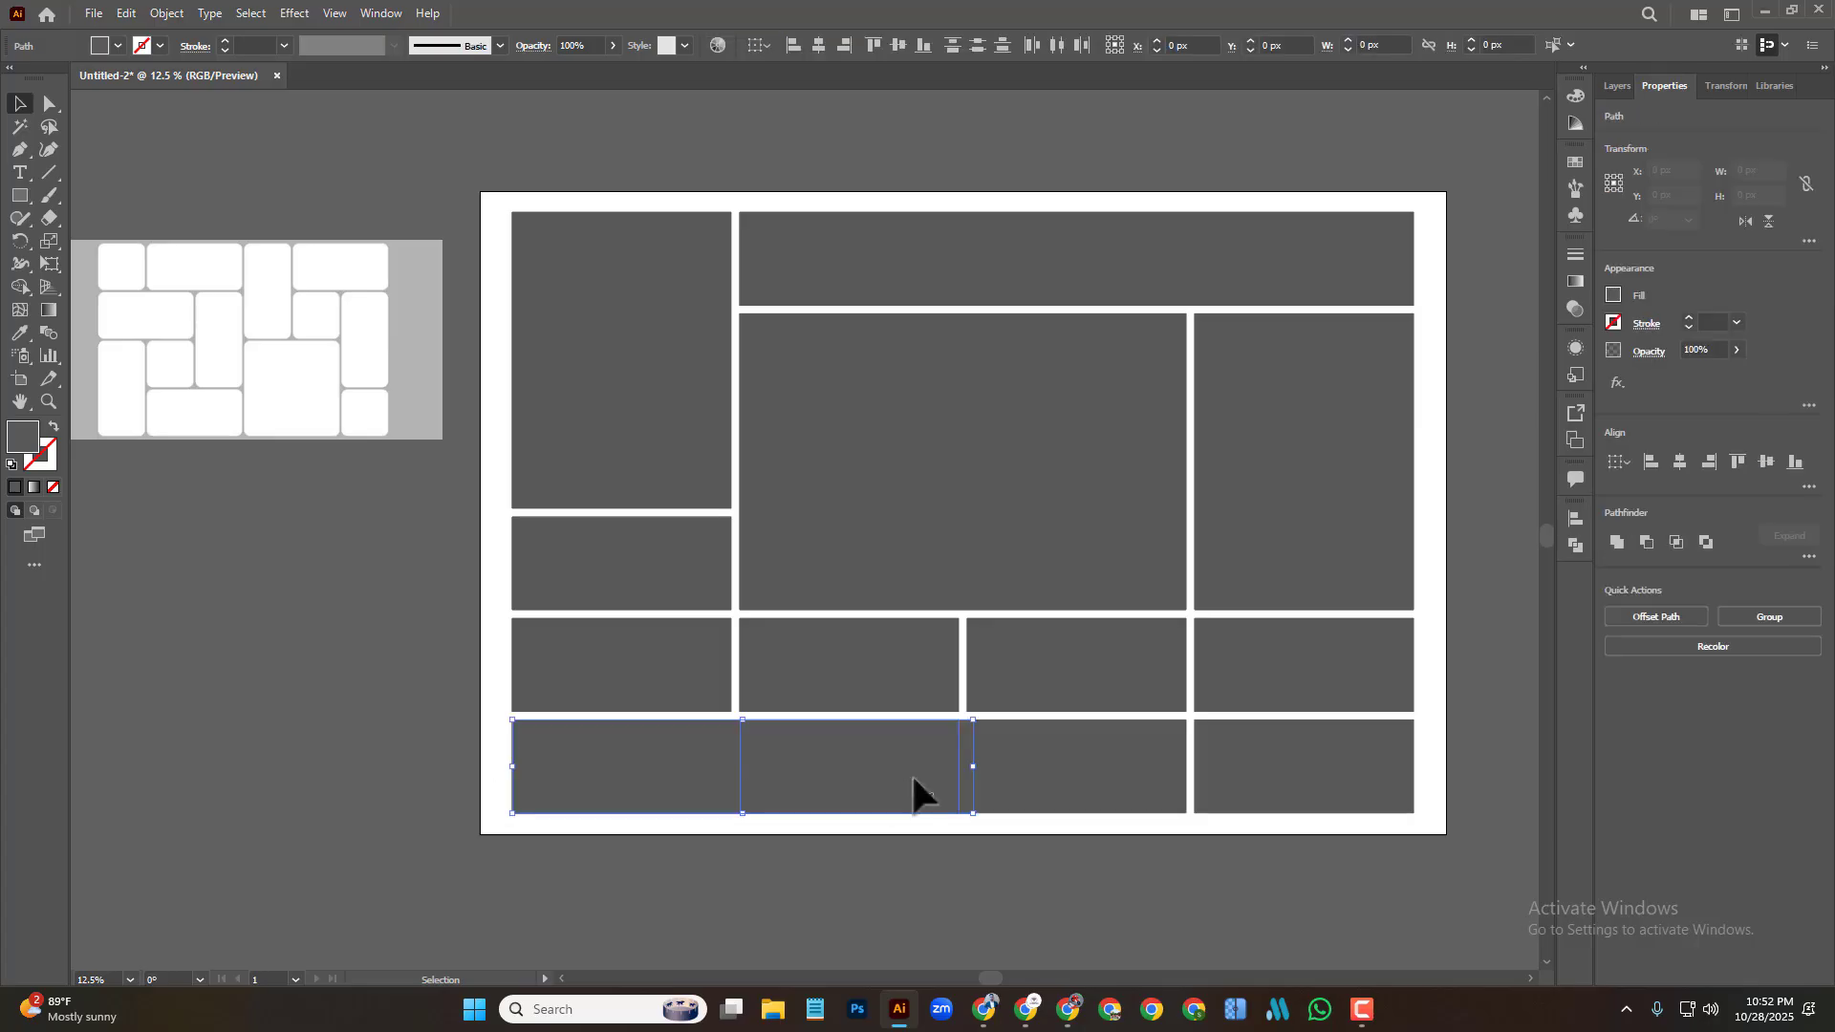
click(941, 843)
mouse_move(657, 813)
mouse_down()
mouse_move(603, 801)
mouse_move(778, 778)
mouse_move(1017, 786)
mouse_up()
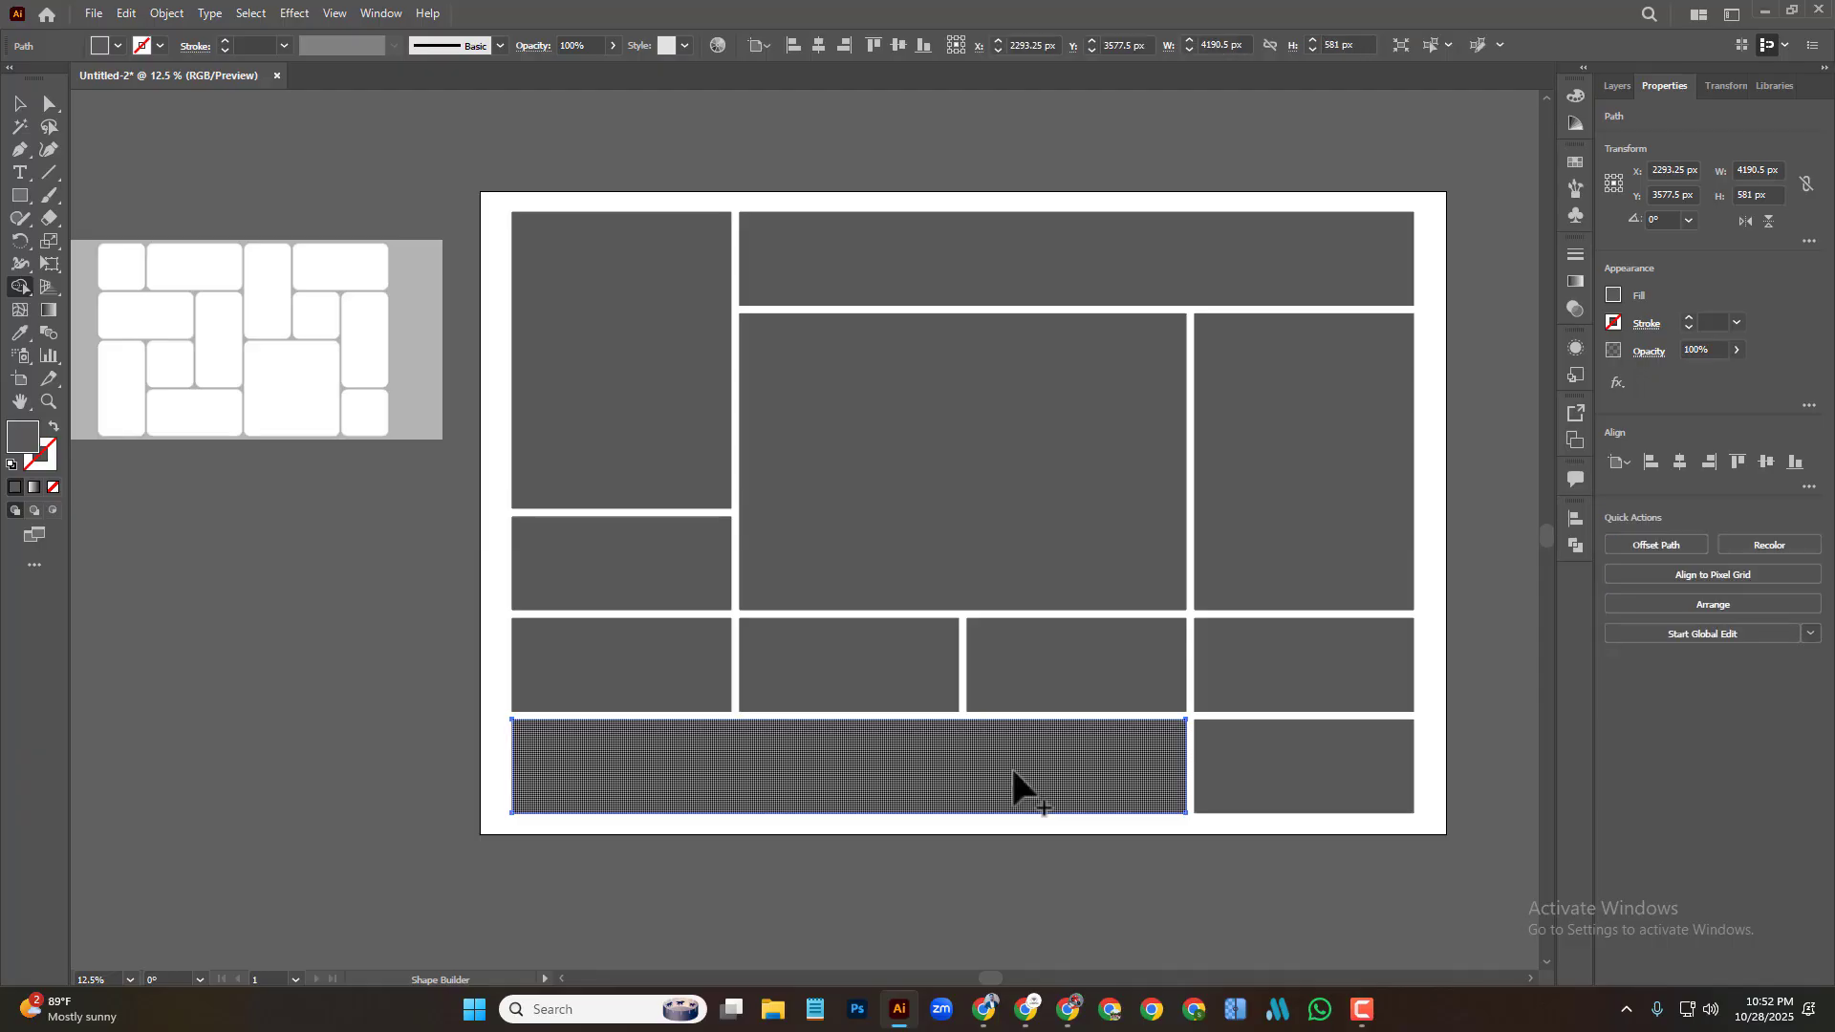
key(v)
click(1022, 887)
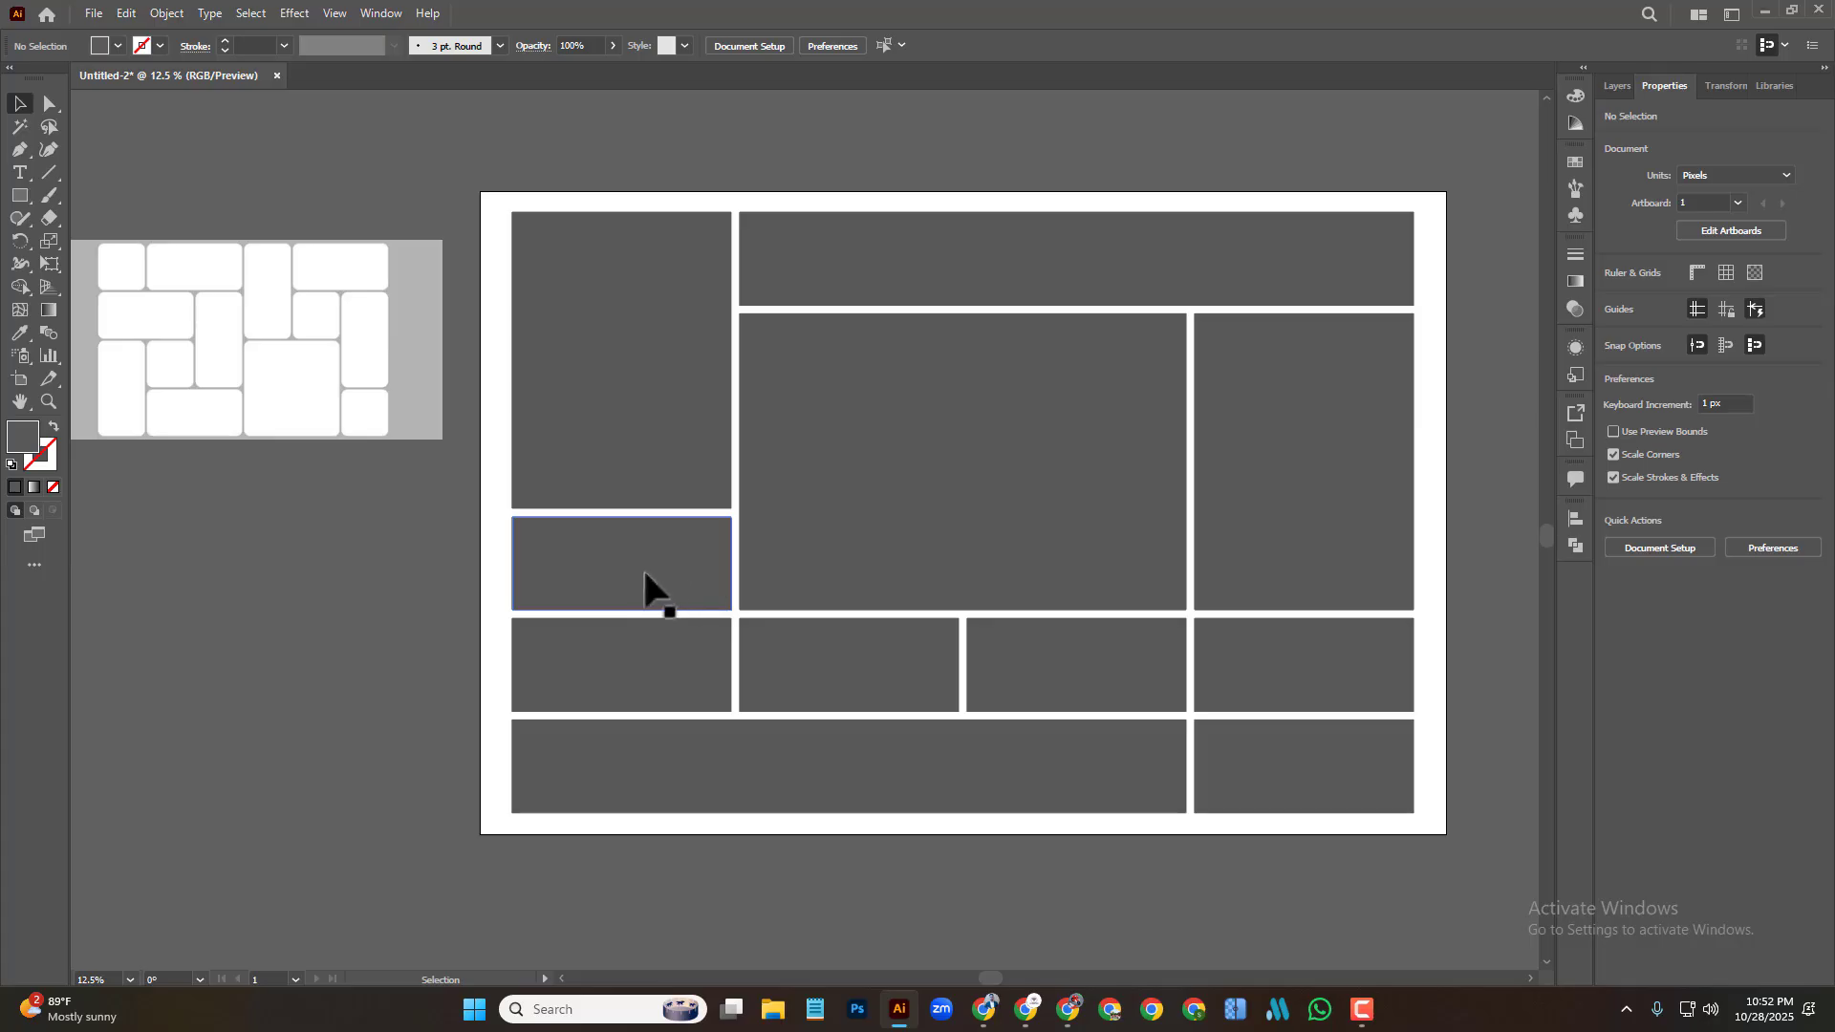
Stretch the fifth row's first cell into the second, and its third cell into the fourth to about 1677 px wide.
click(663, 650)
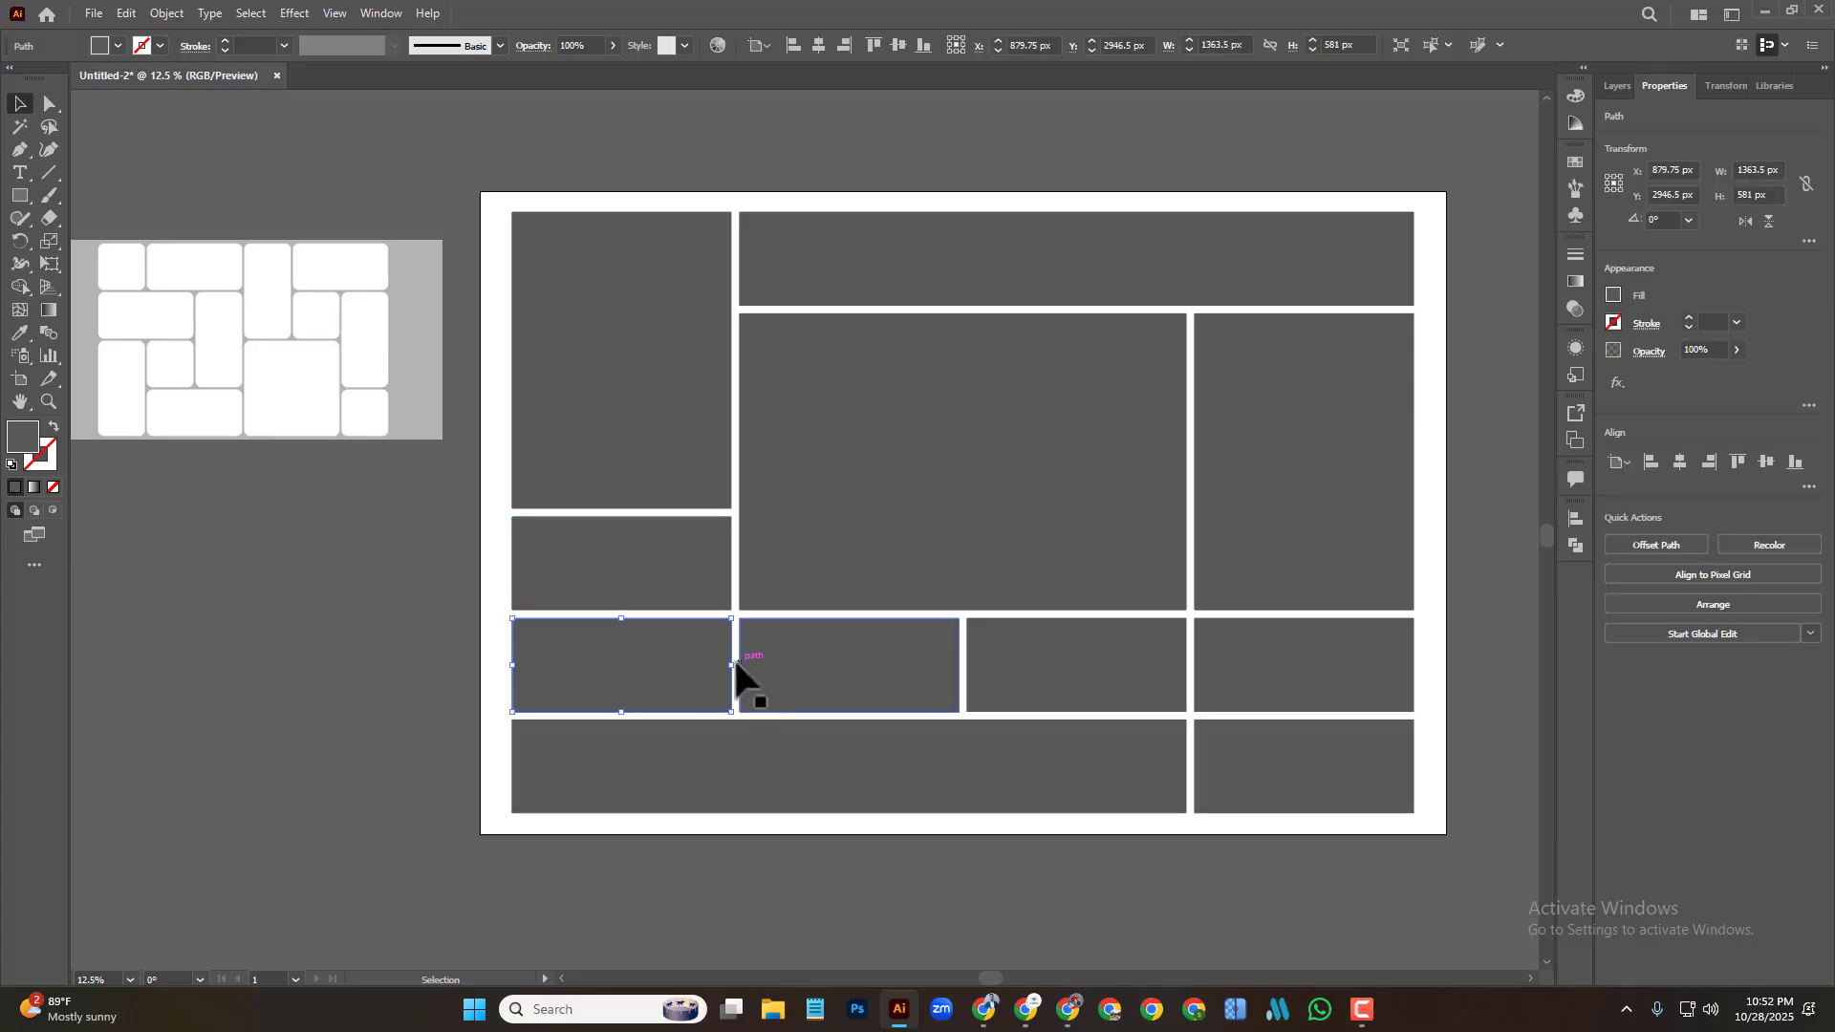
drag(731, 665, 803, 666)
drag(805, 665, 819, 667)
click(937, 839)
click(1072, 659)
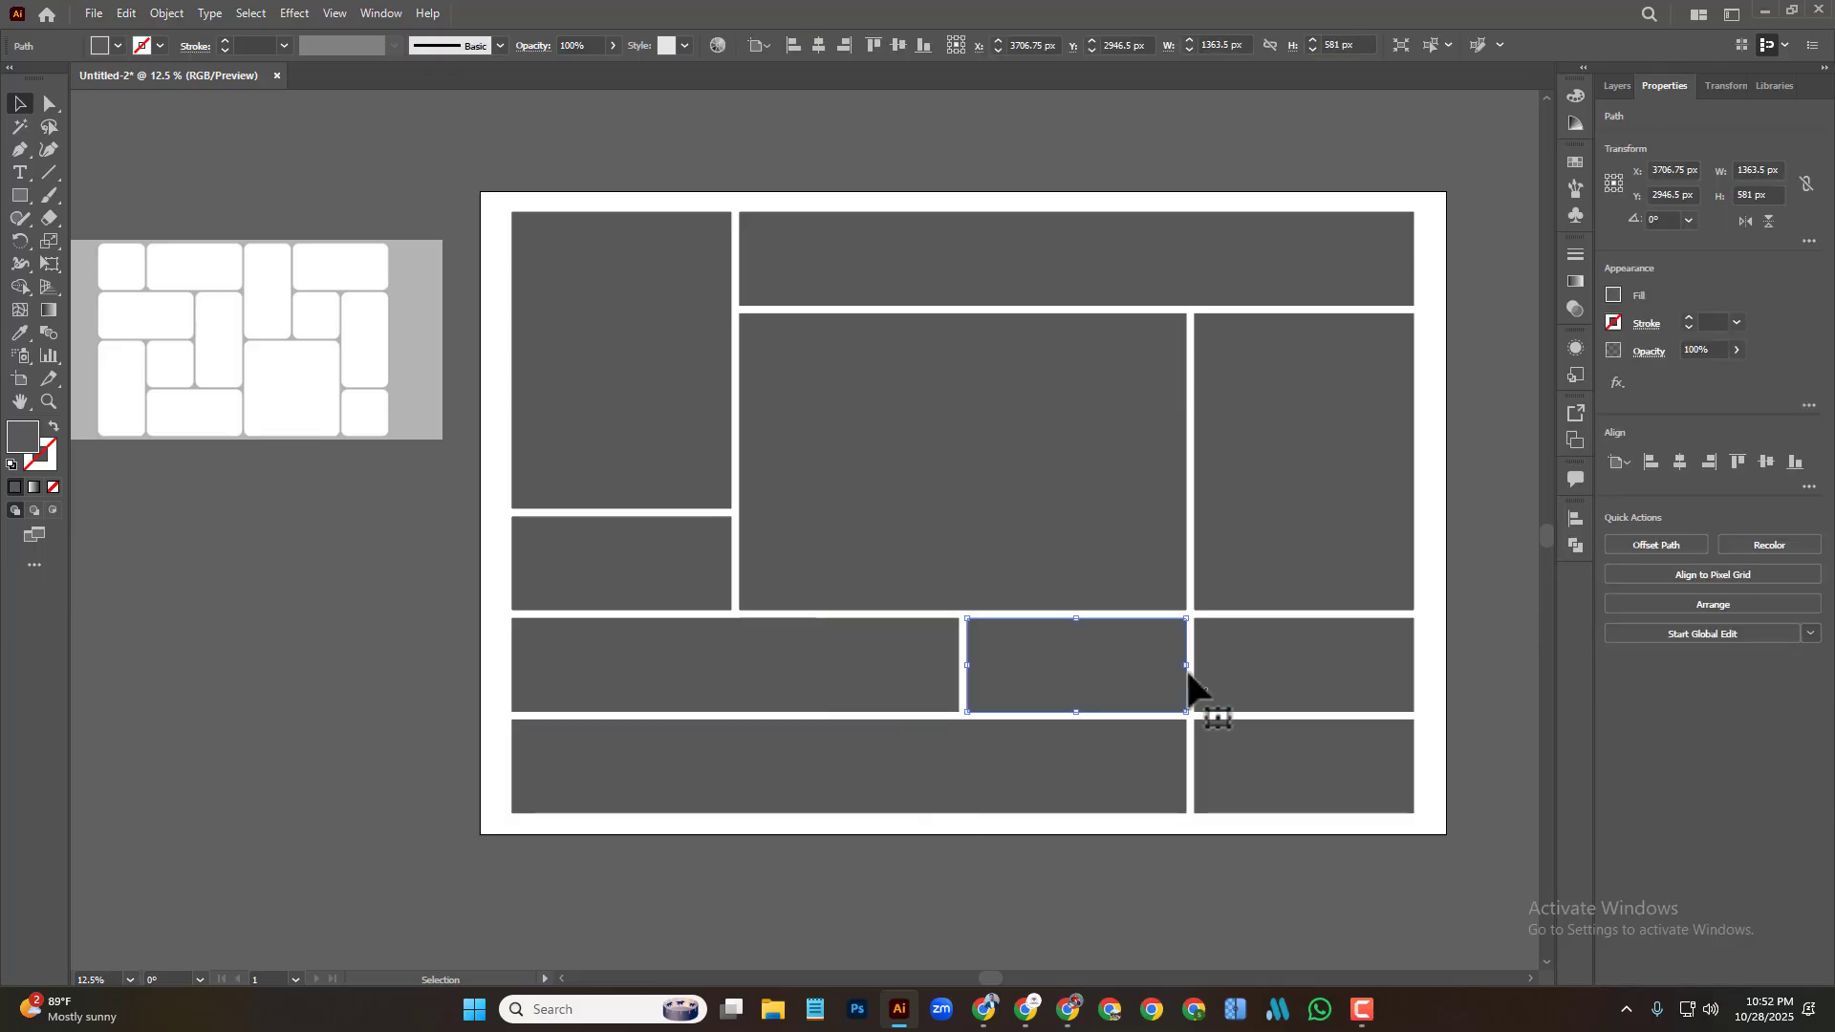
drag(1187, 687, 1242, 674)
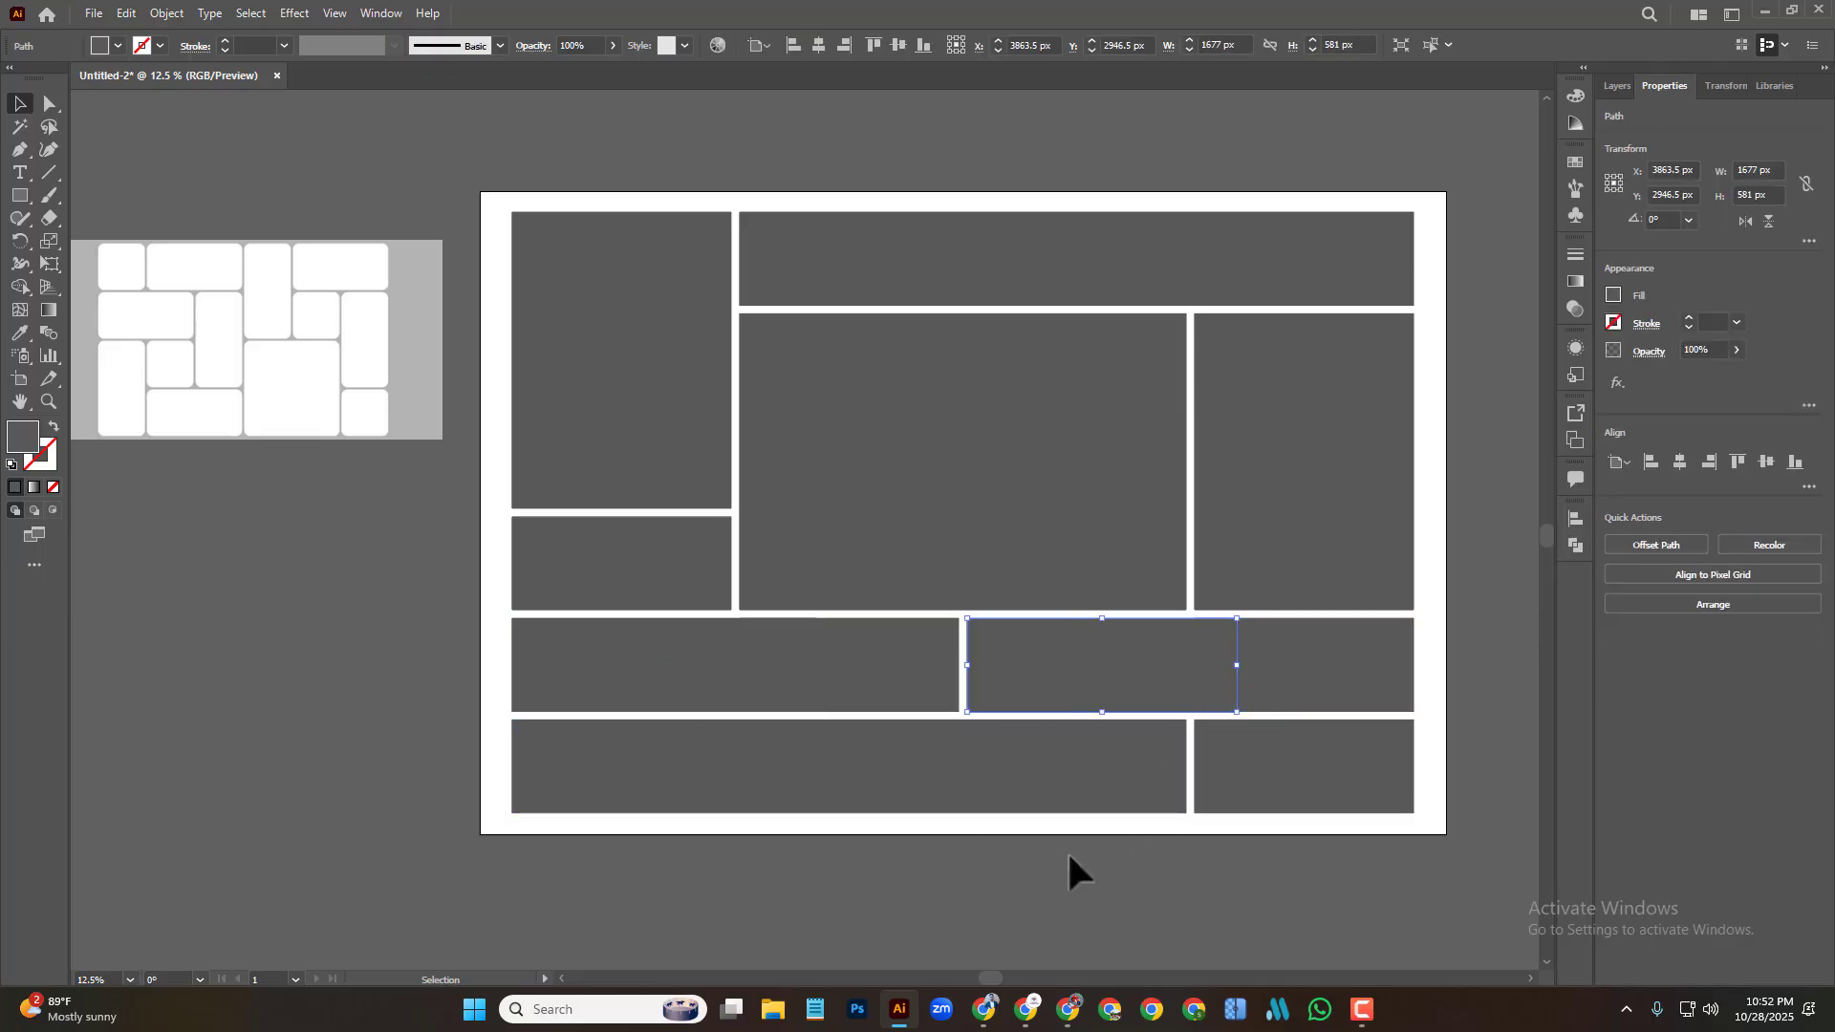
click(1059, 853)
Select the fifth row's first two overlapping cells, merge them with Shape Builder, and deselect the block.
drag(857, 659, 857, 659)
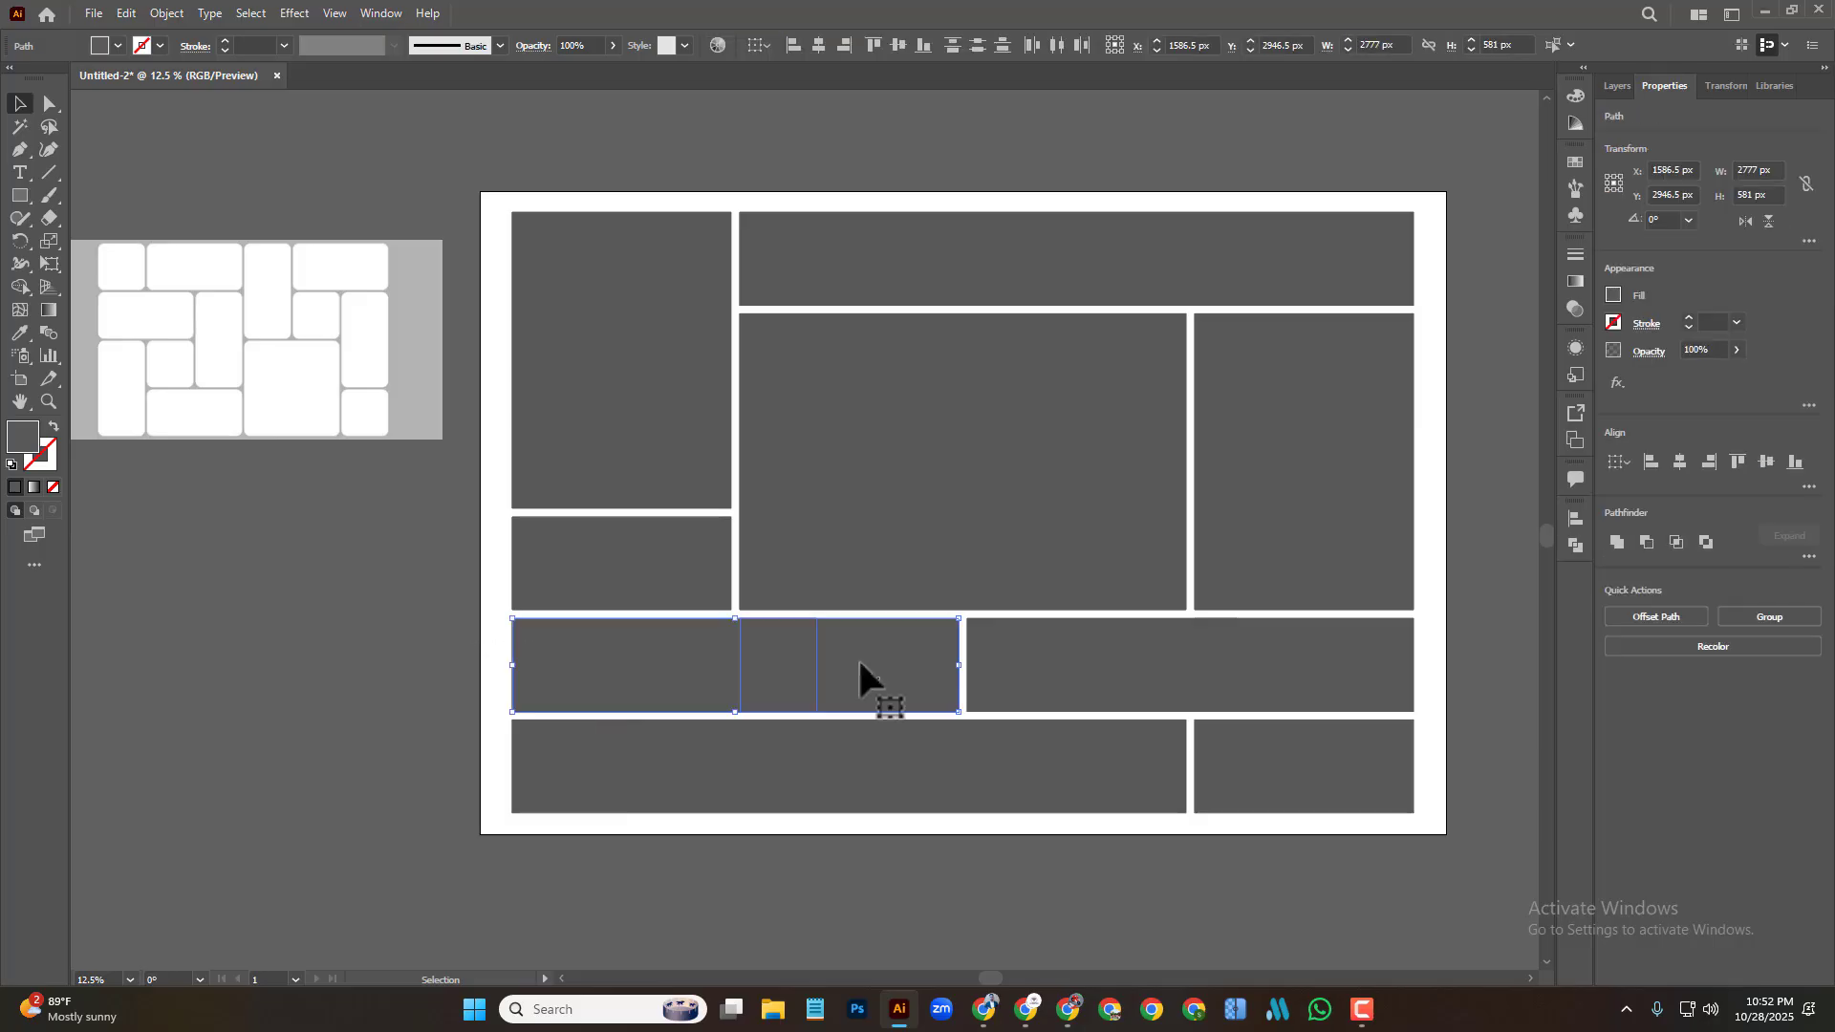
key(shift+m)
drag(639, 681, 863, 674)
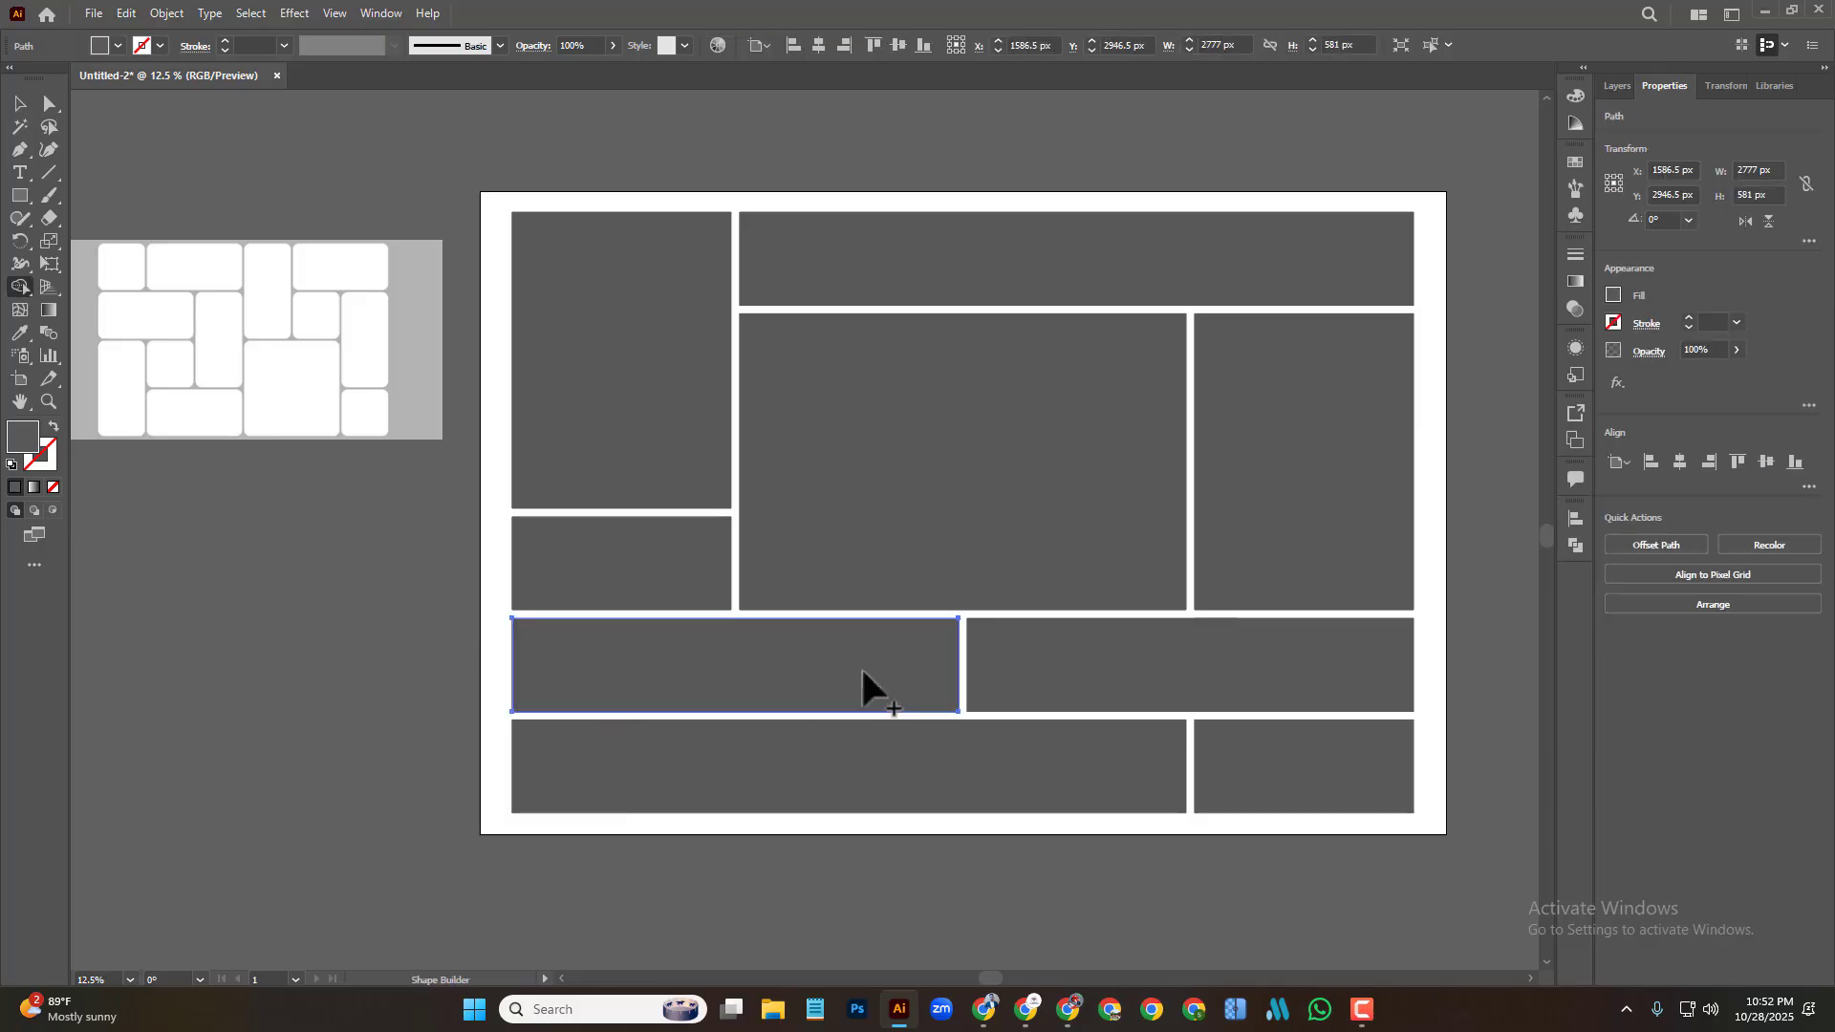
key(v)
click(1080, 904)
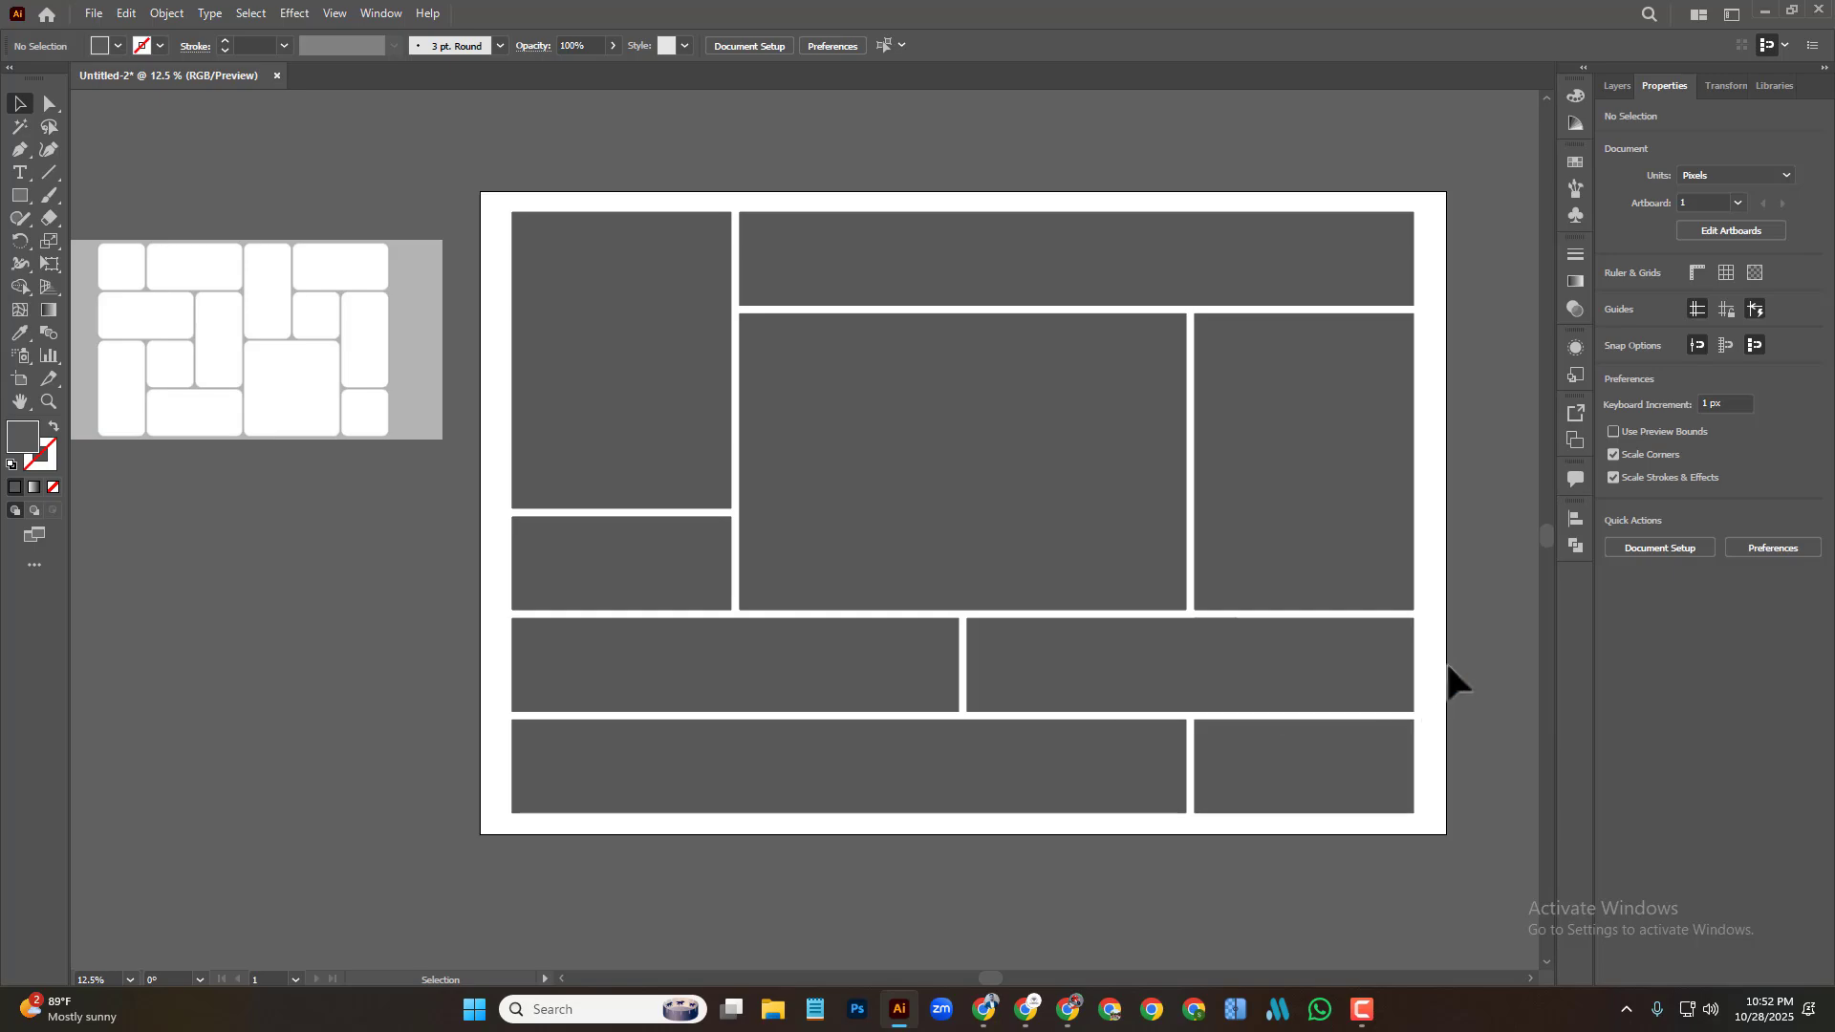
Merge the fifth row's last two overlapping cells into one wide block with Shape Builder and deselect it.
key(shift+m)
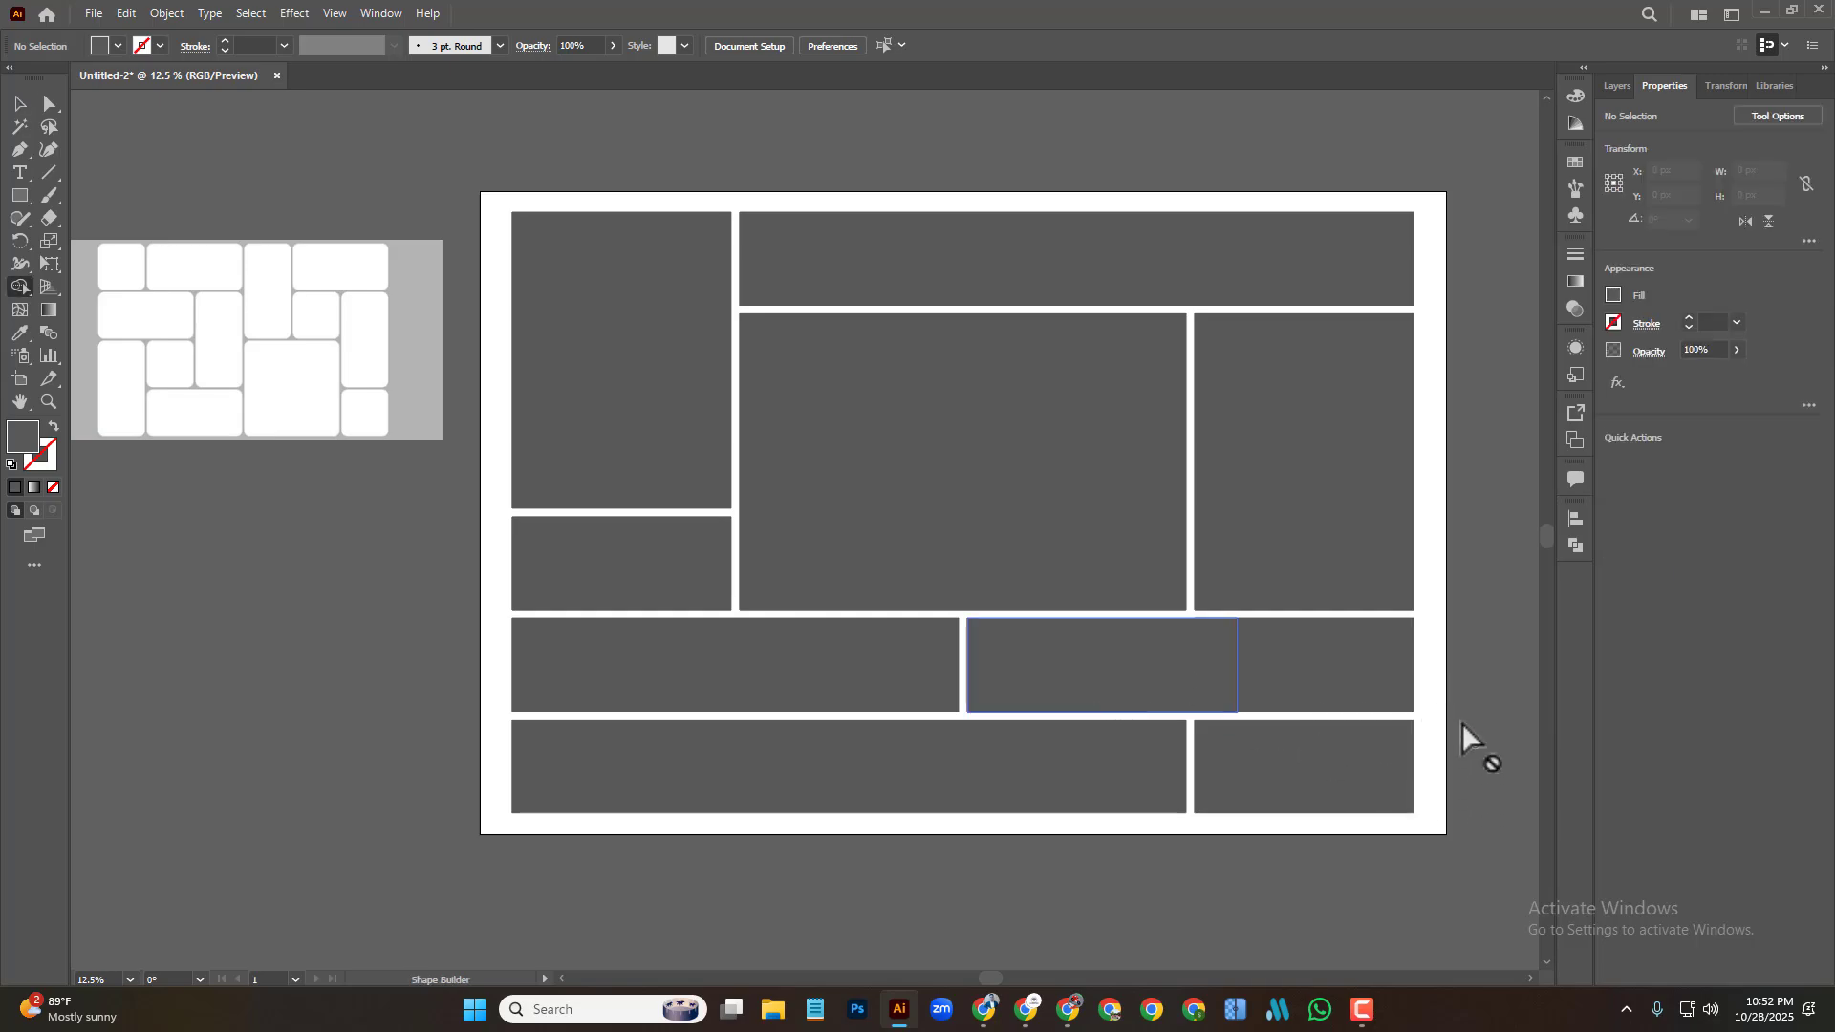
key(v)
click(1067, 683)
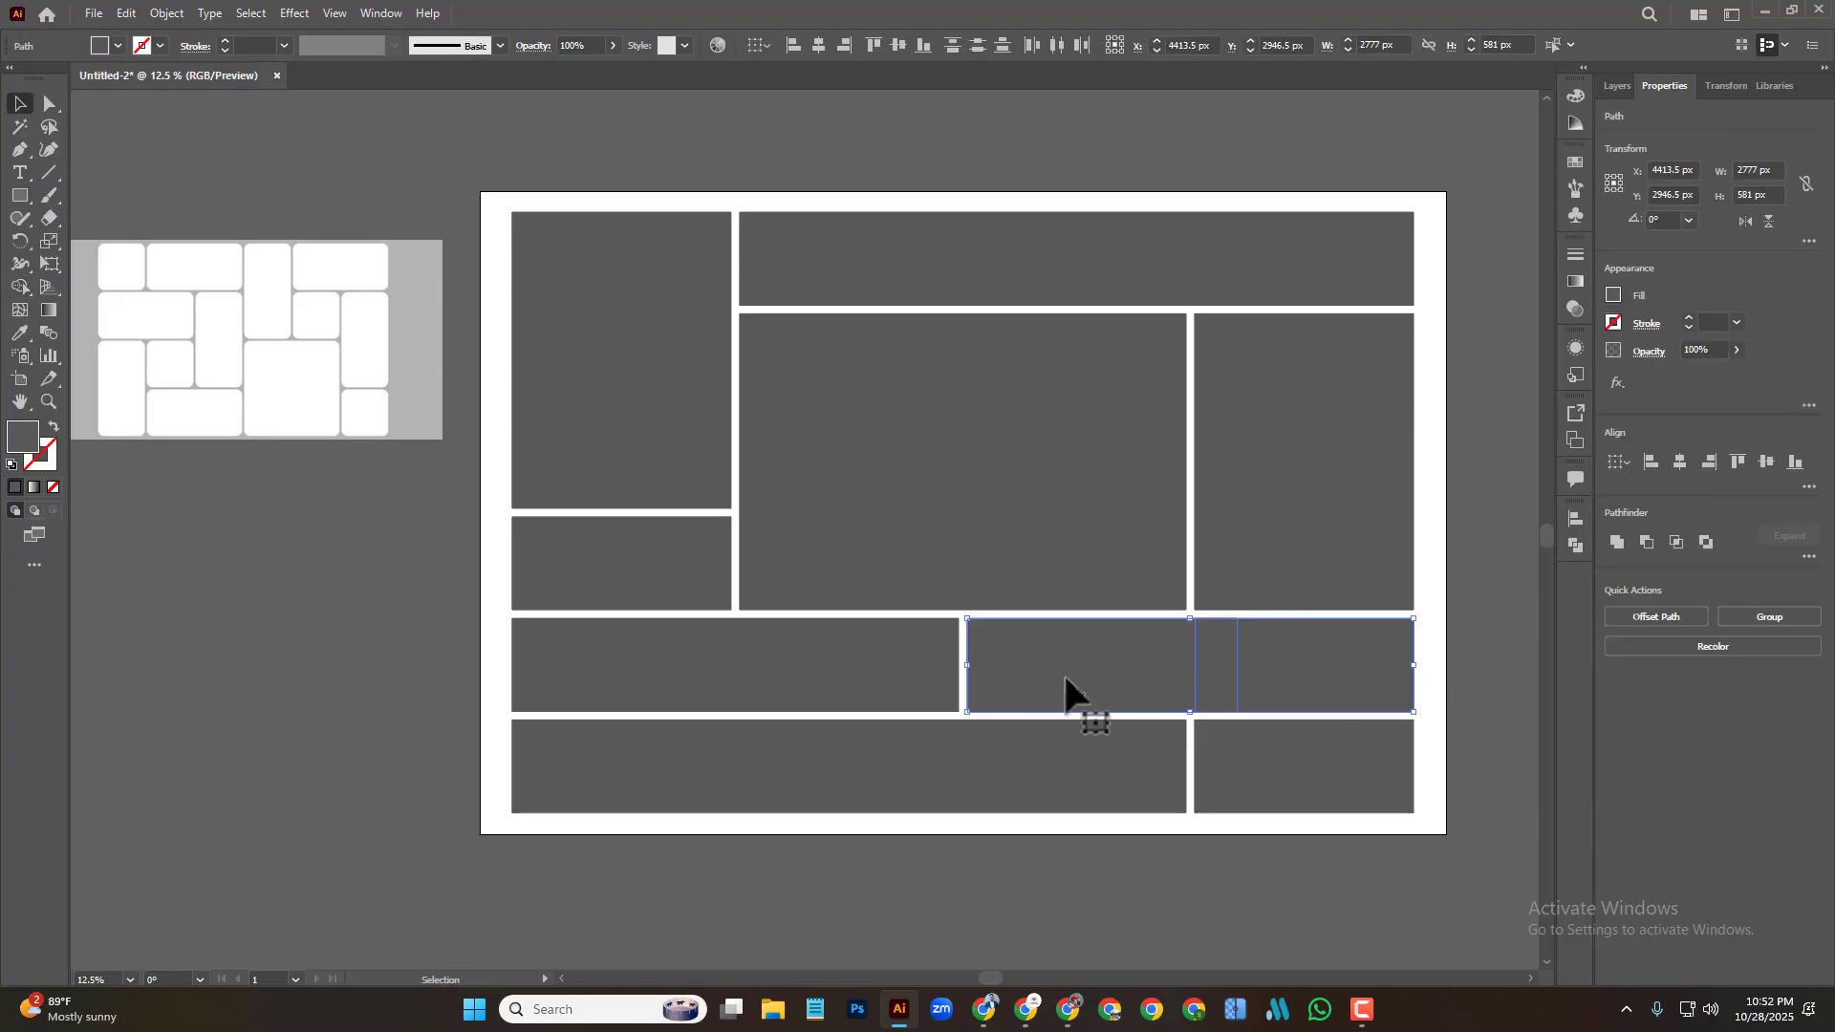
key(shift+m)
drag(1076, 685, 1276, 680)
key(v)
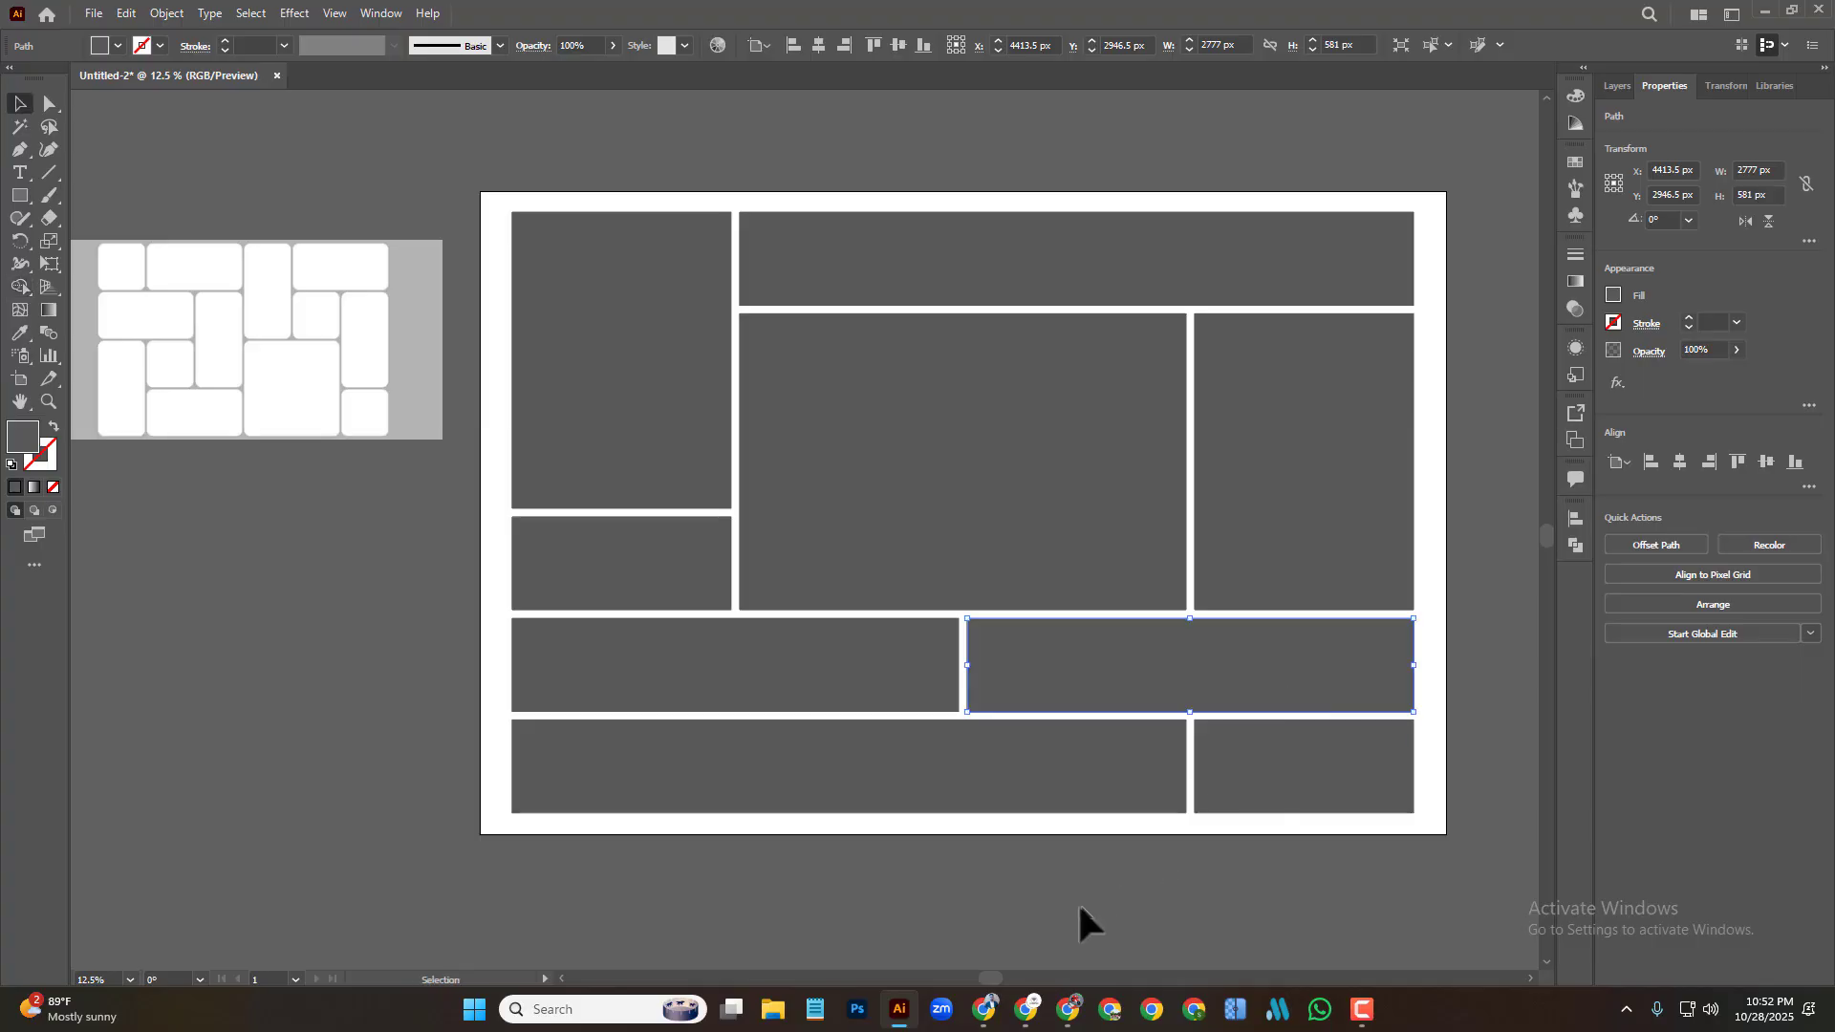
click(1076, 902)
Select all the grid blocks and round their corners to a radius of about 100 px with Direct Selection.
scroll(986, 679, up, 2)
scroll(956, 669, down, 2)
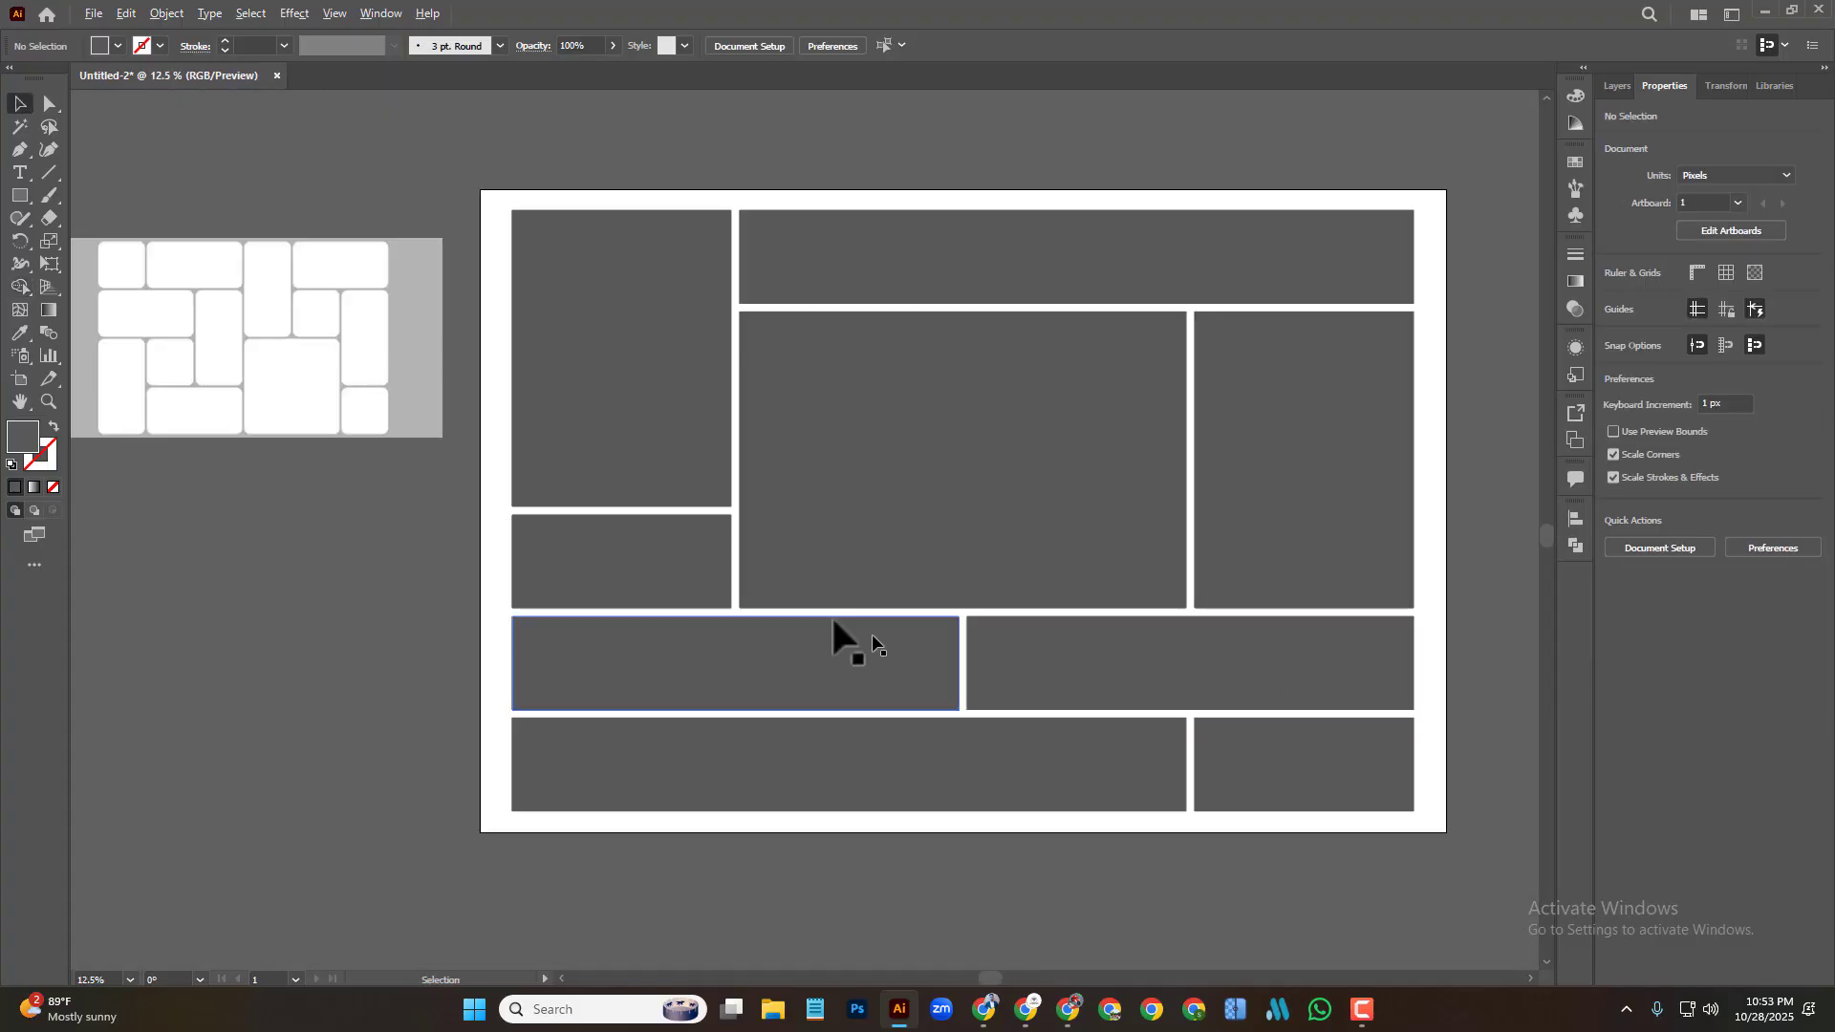
scroll(402, 449, up, 3)
scroll(445, 459, down, 3)
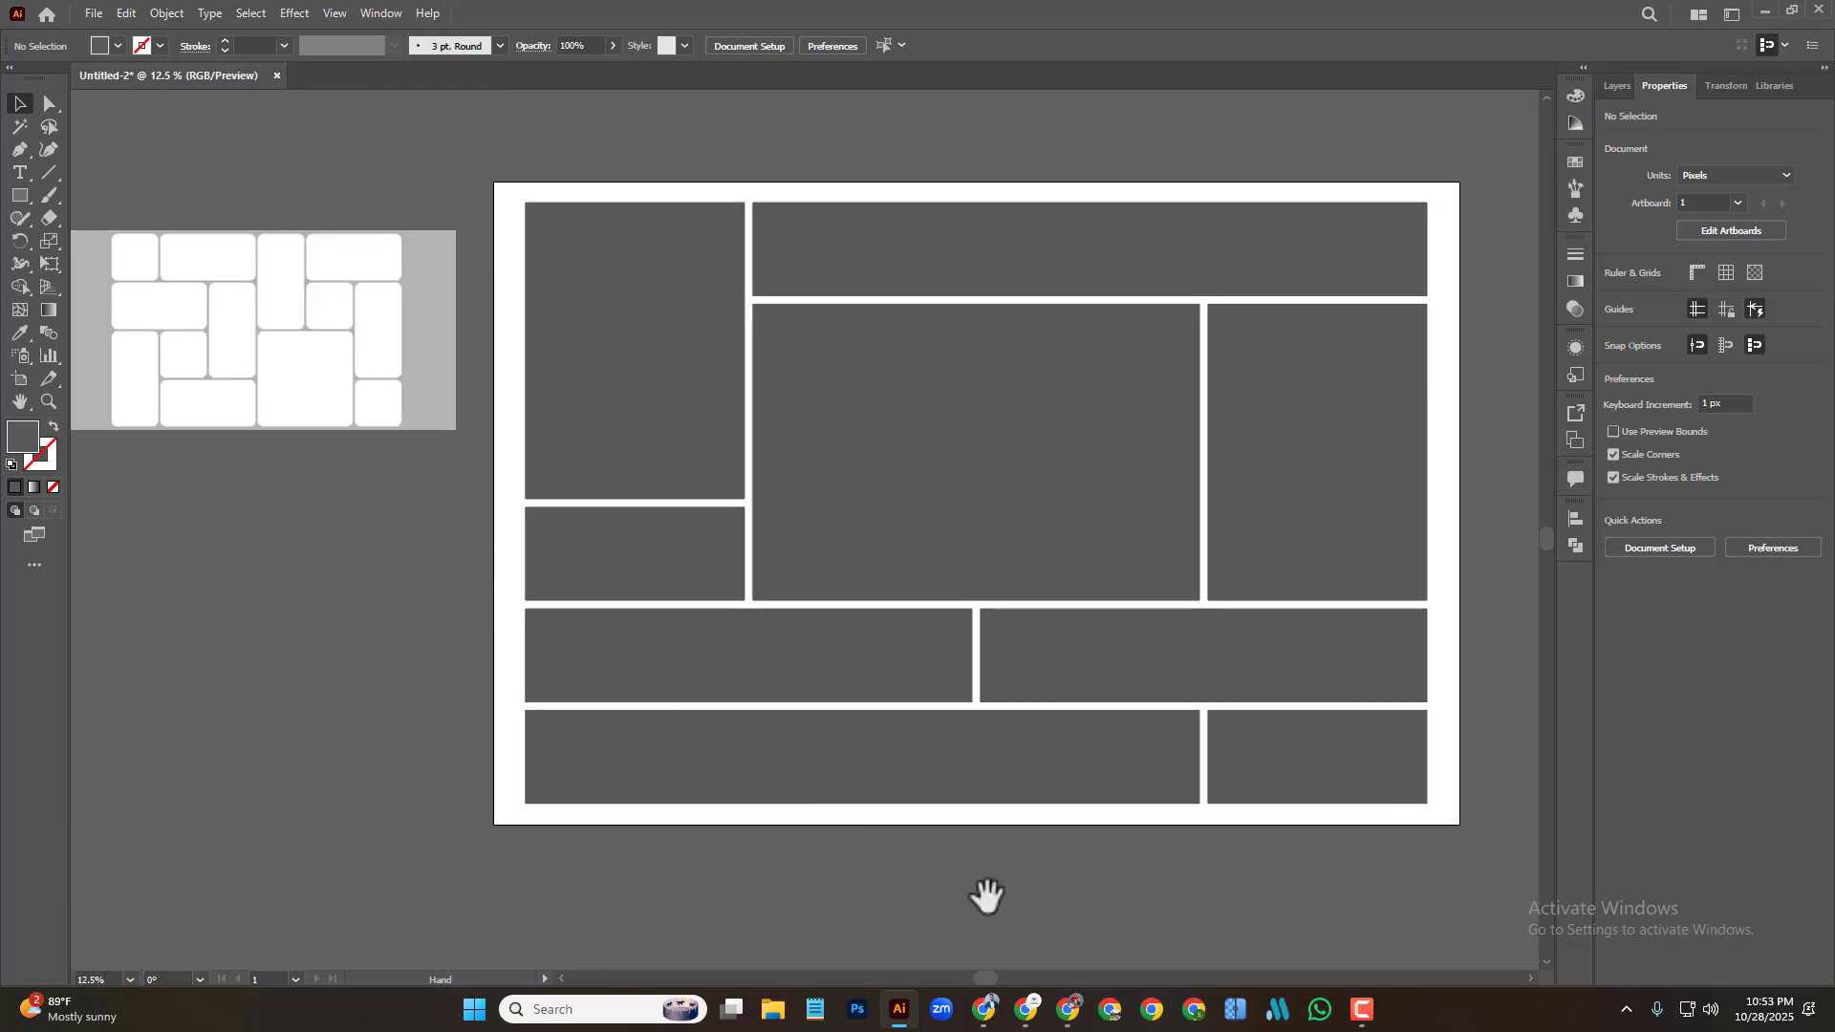
drag(984, 893, 973, 903)
drag(508, 183, 1462, 865)
key(a)
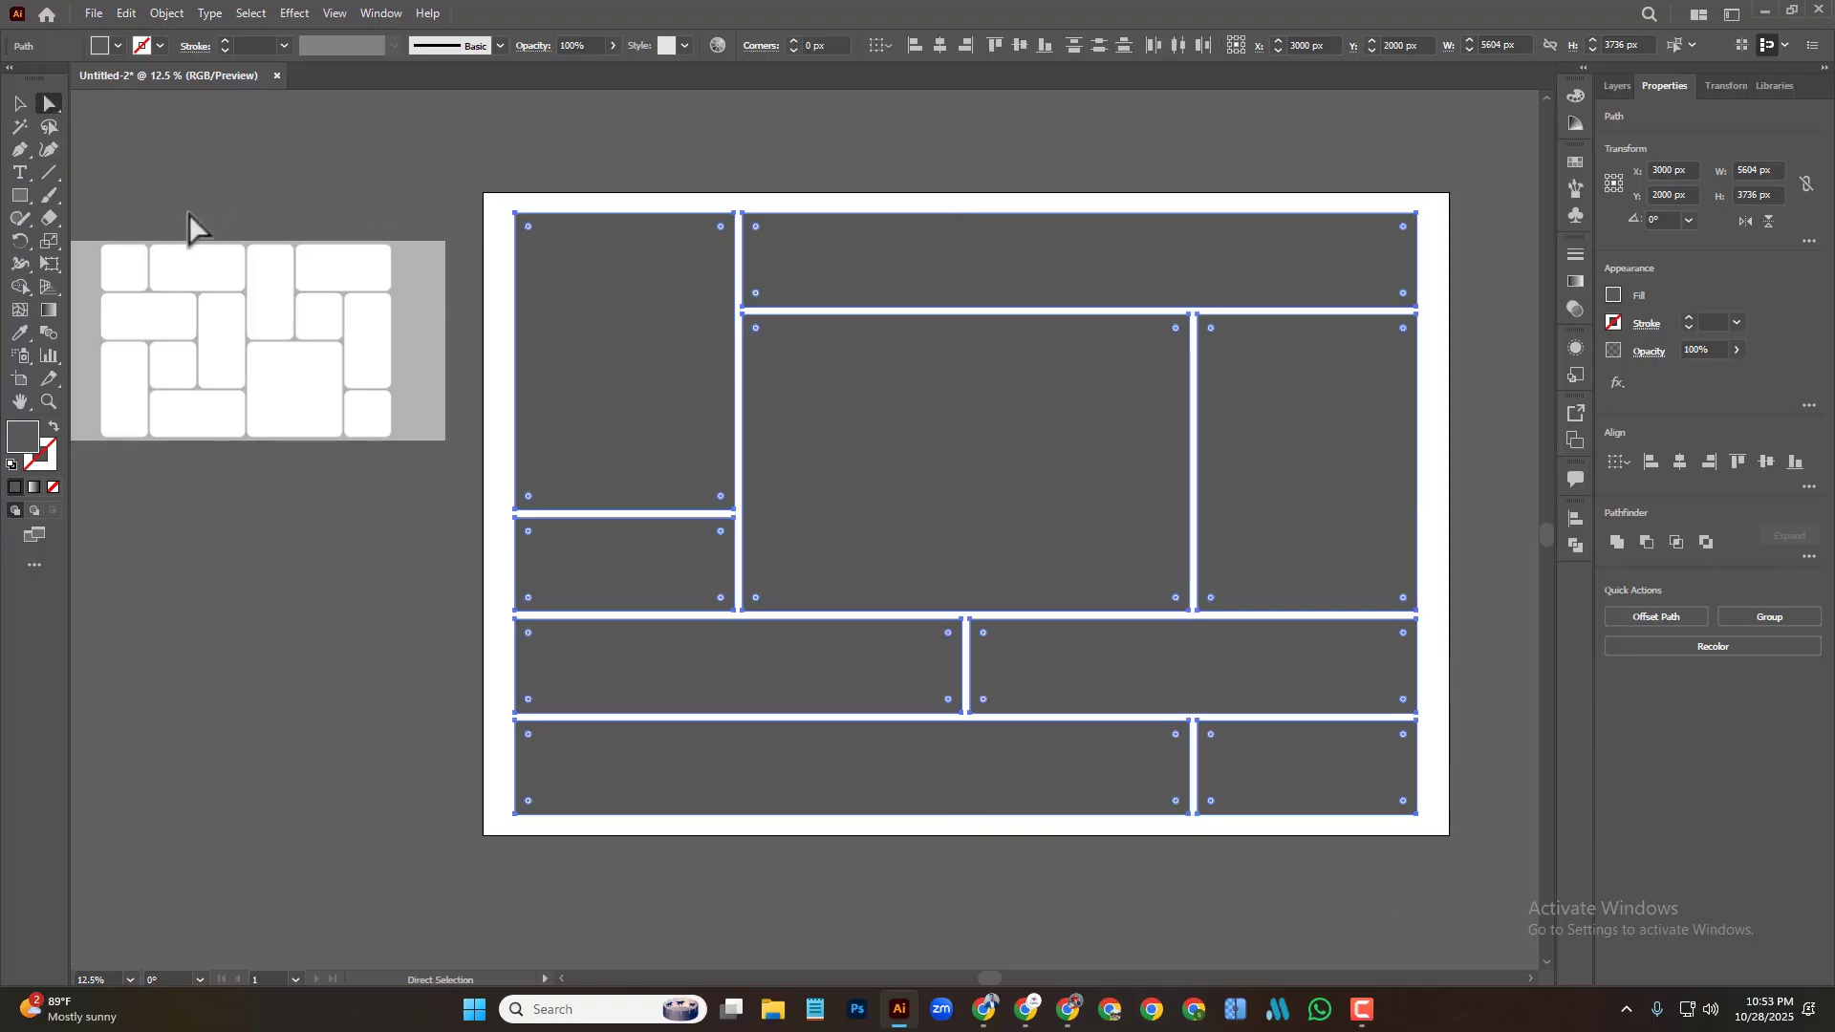
click(49, 104)
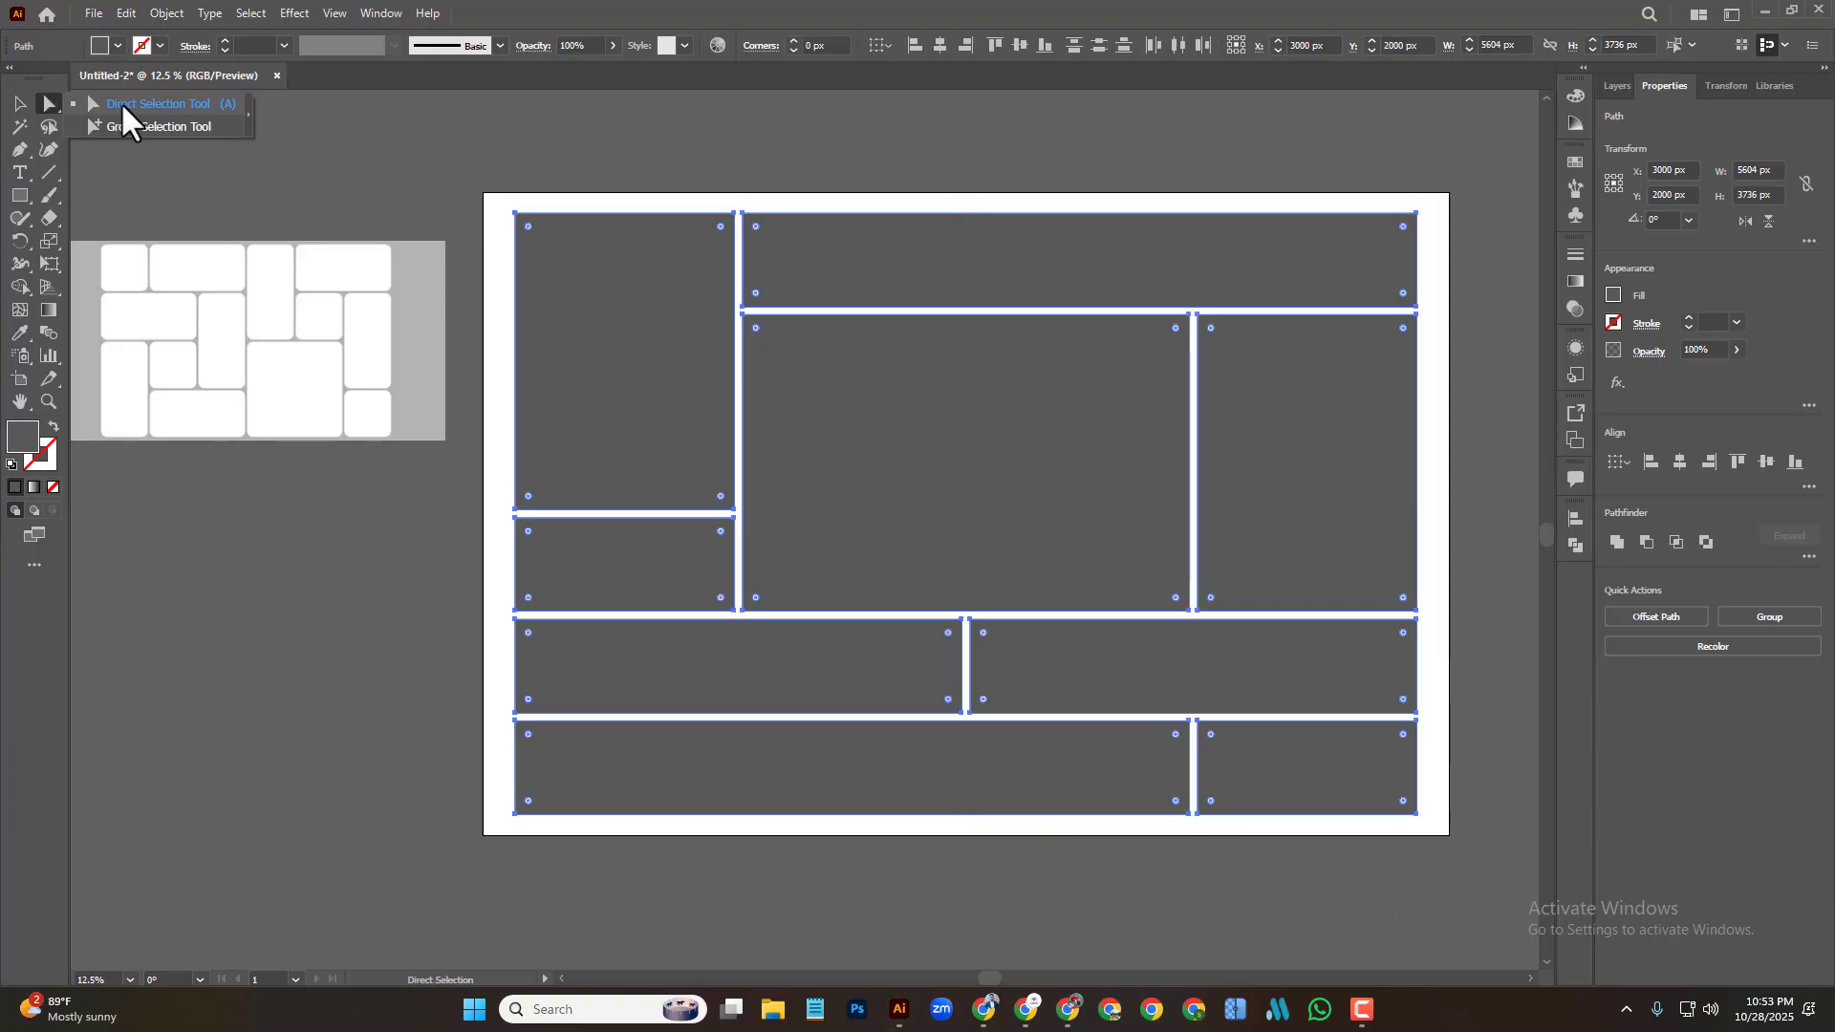
click(120, 103)
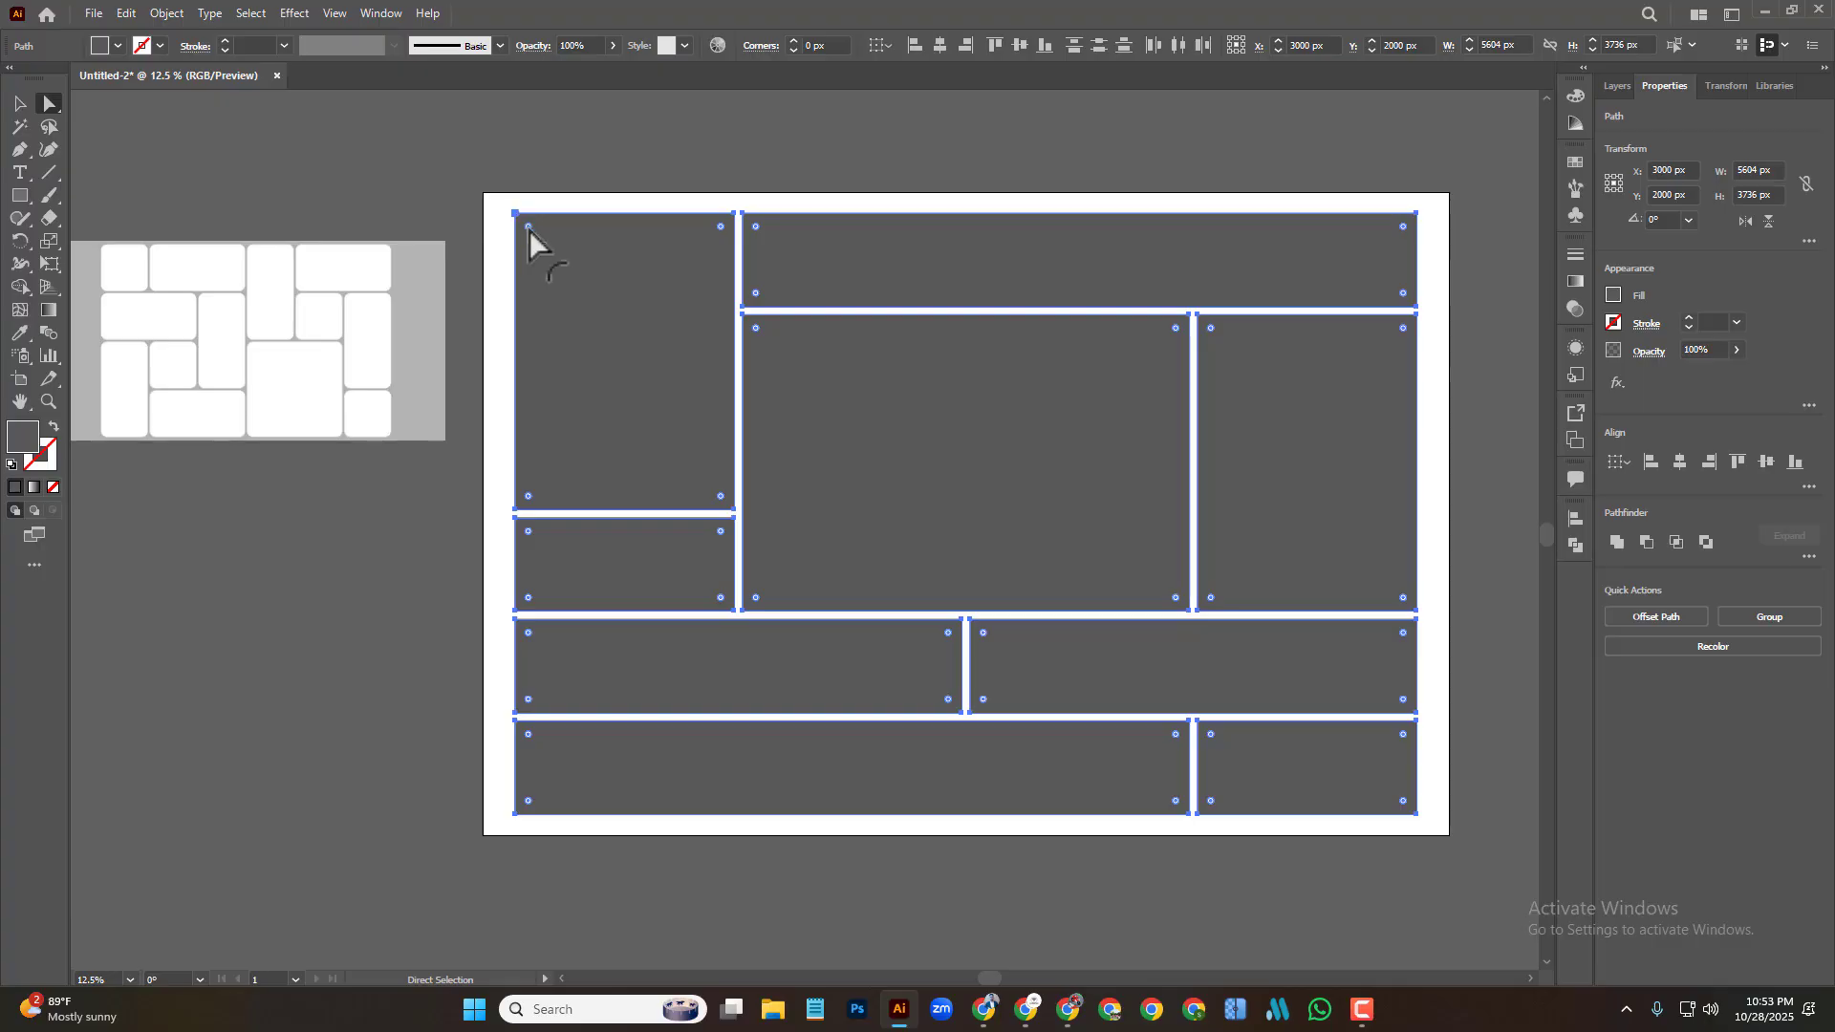
mouse_move(530, 229)
mouse_down()
mouse_move(546, 249)
mouse_move(533, 230)
mouse_up()
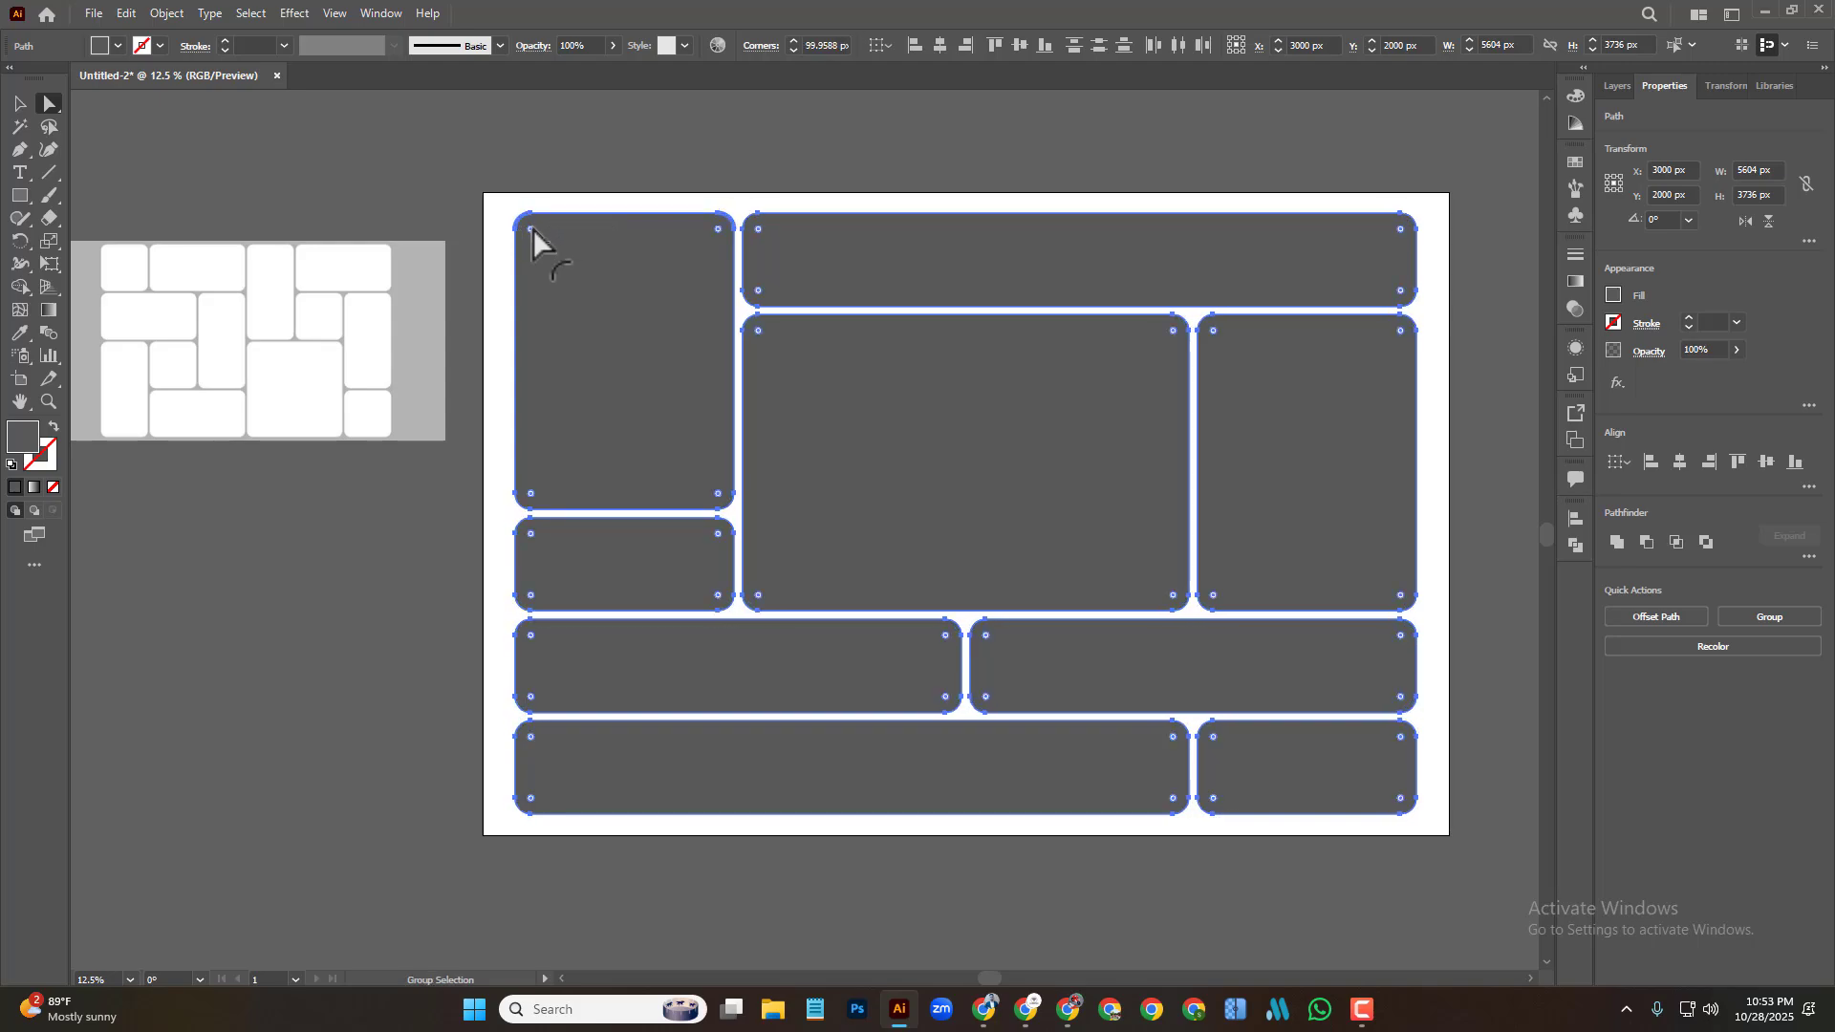
Cycle the corner style of all blocks through the available types, finish on inverted round, and deselect the grid.
alt+click(530, 229)
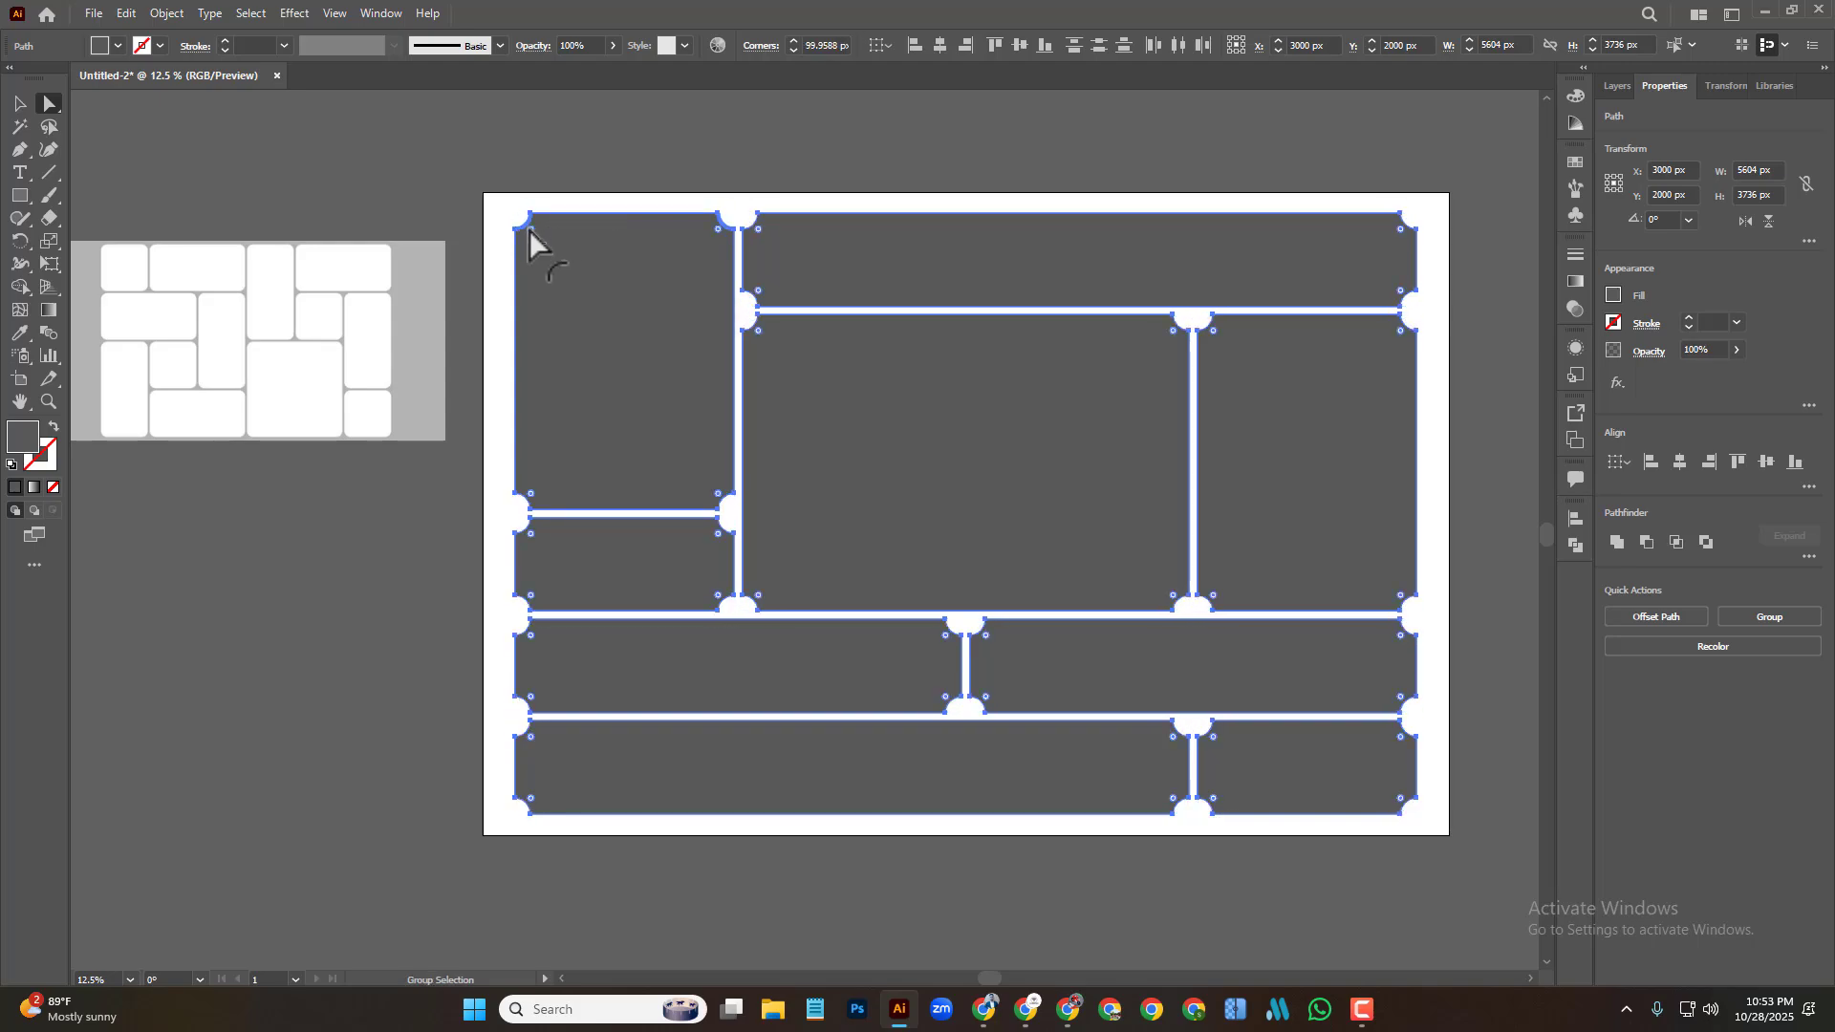
alt+click(529, 230)
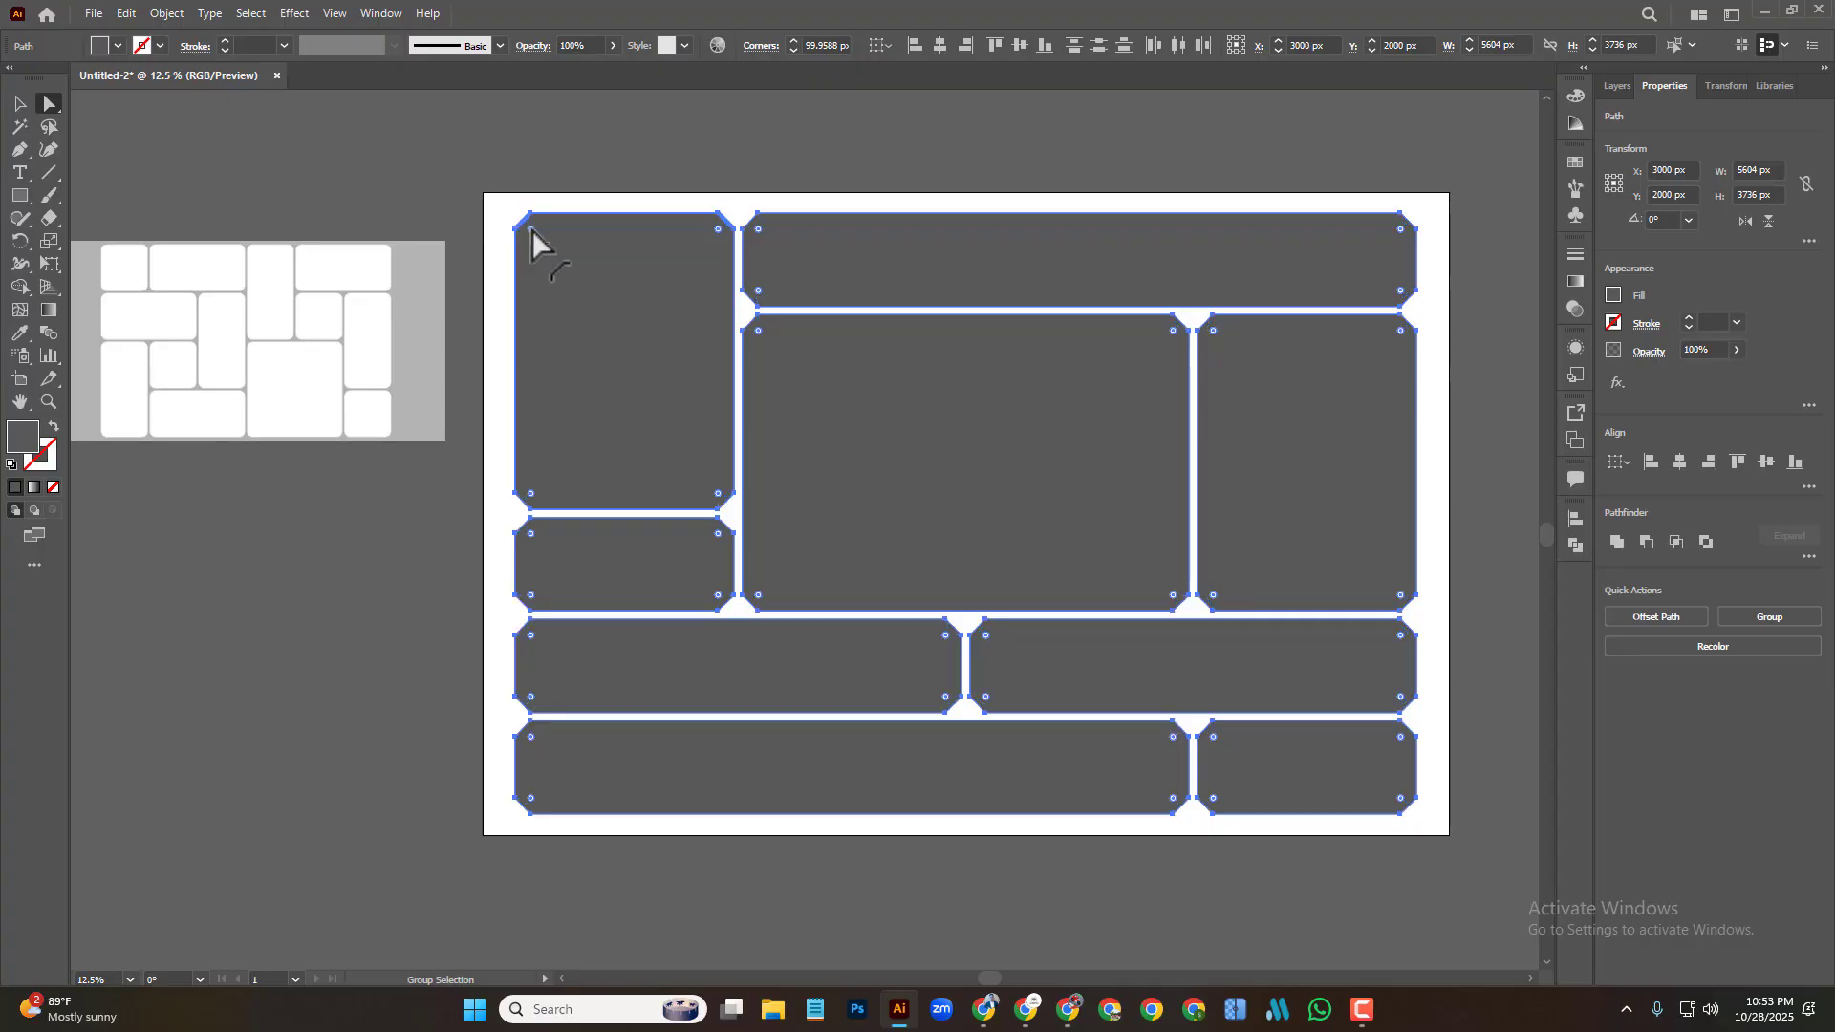
alt+click(532, 230)
alt+click(532, 229)
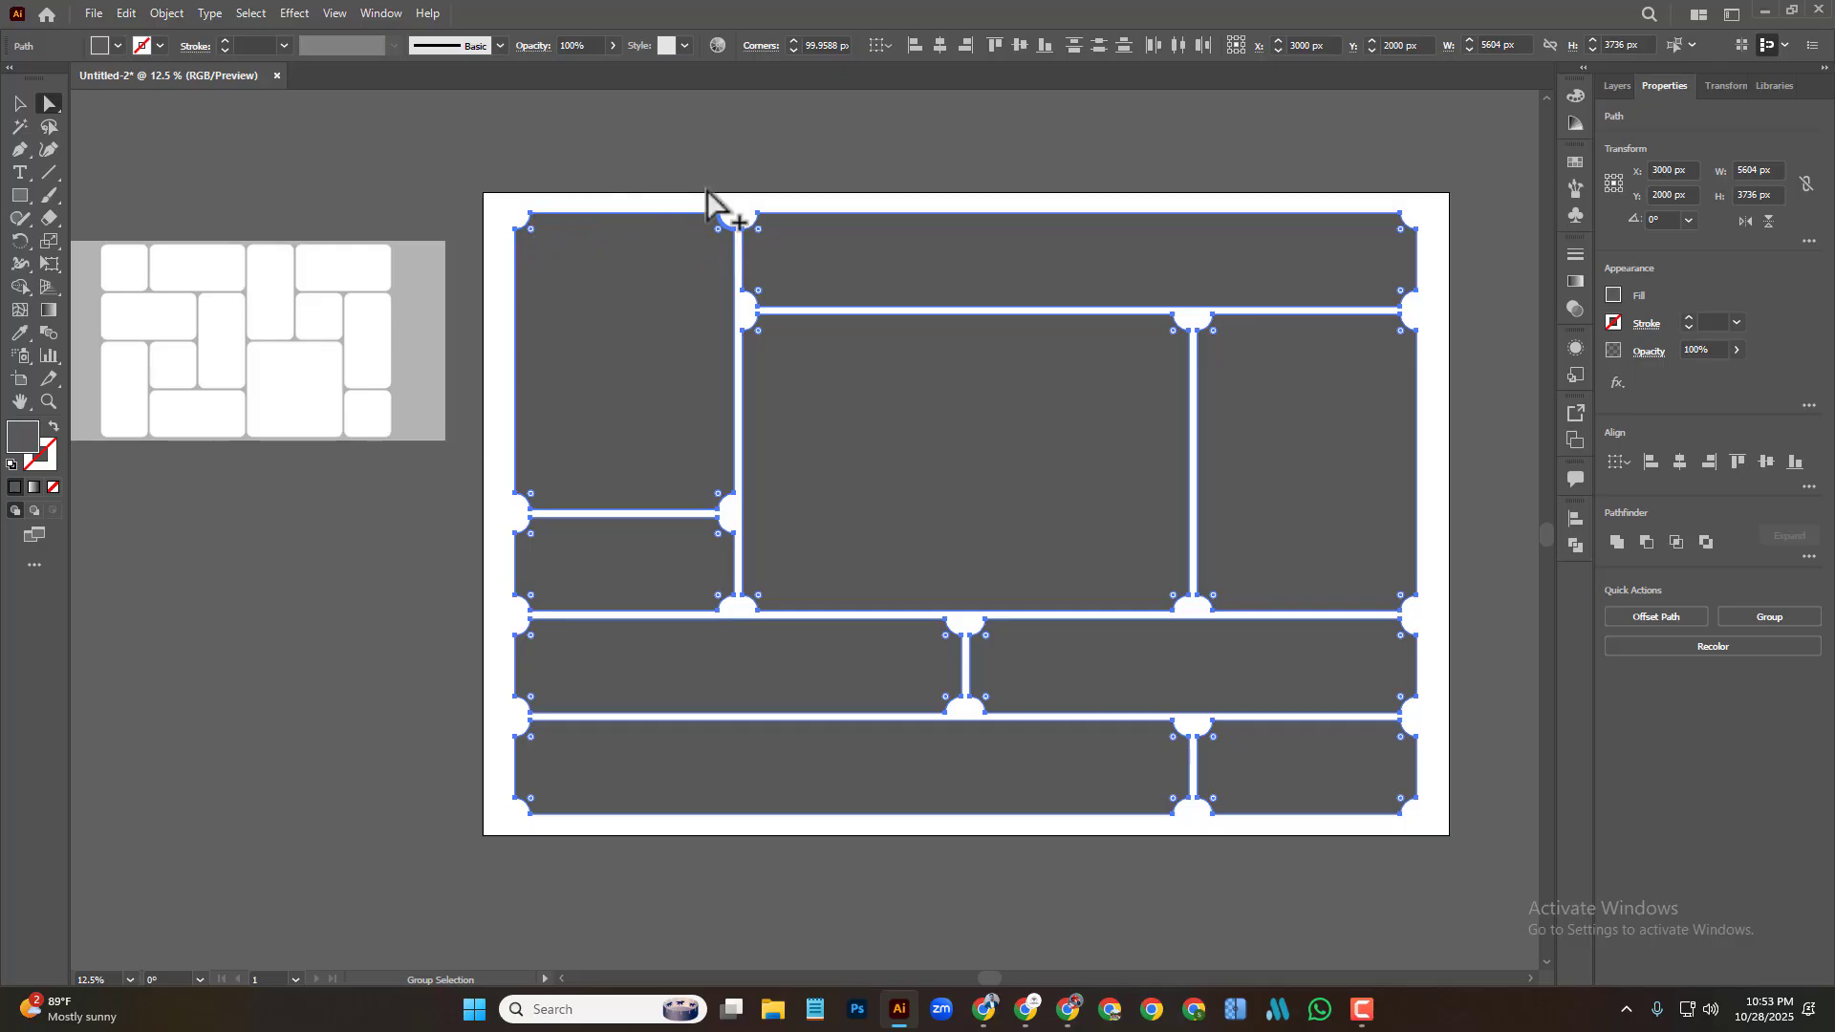
key(v)
click(799, 164)
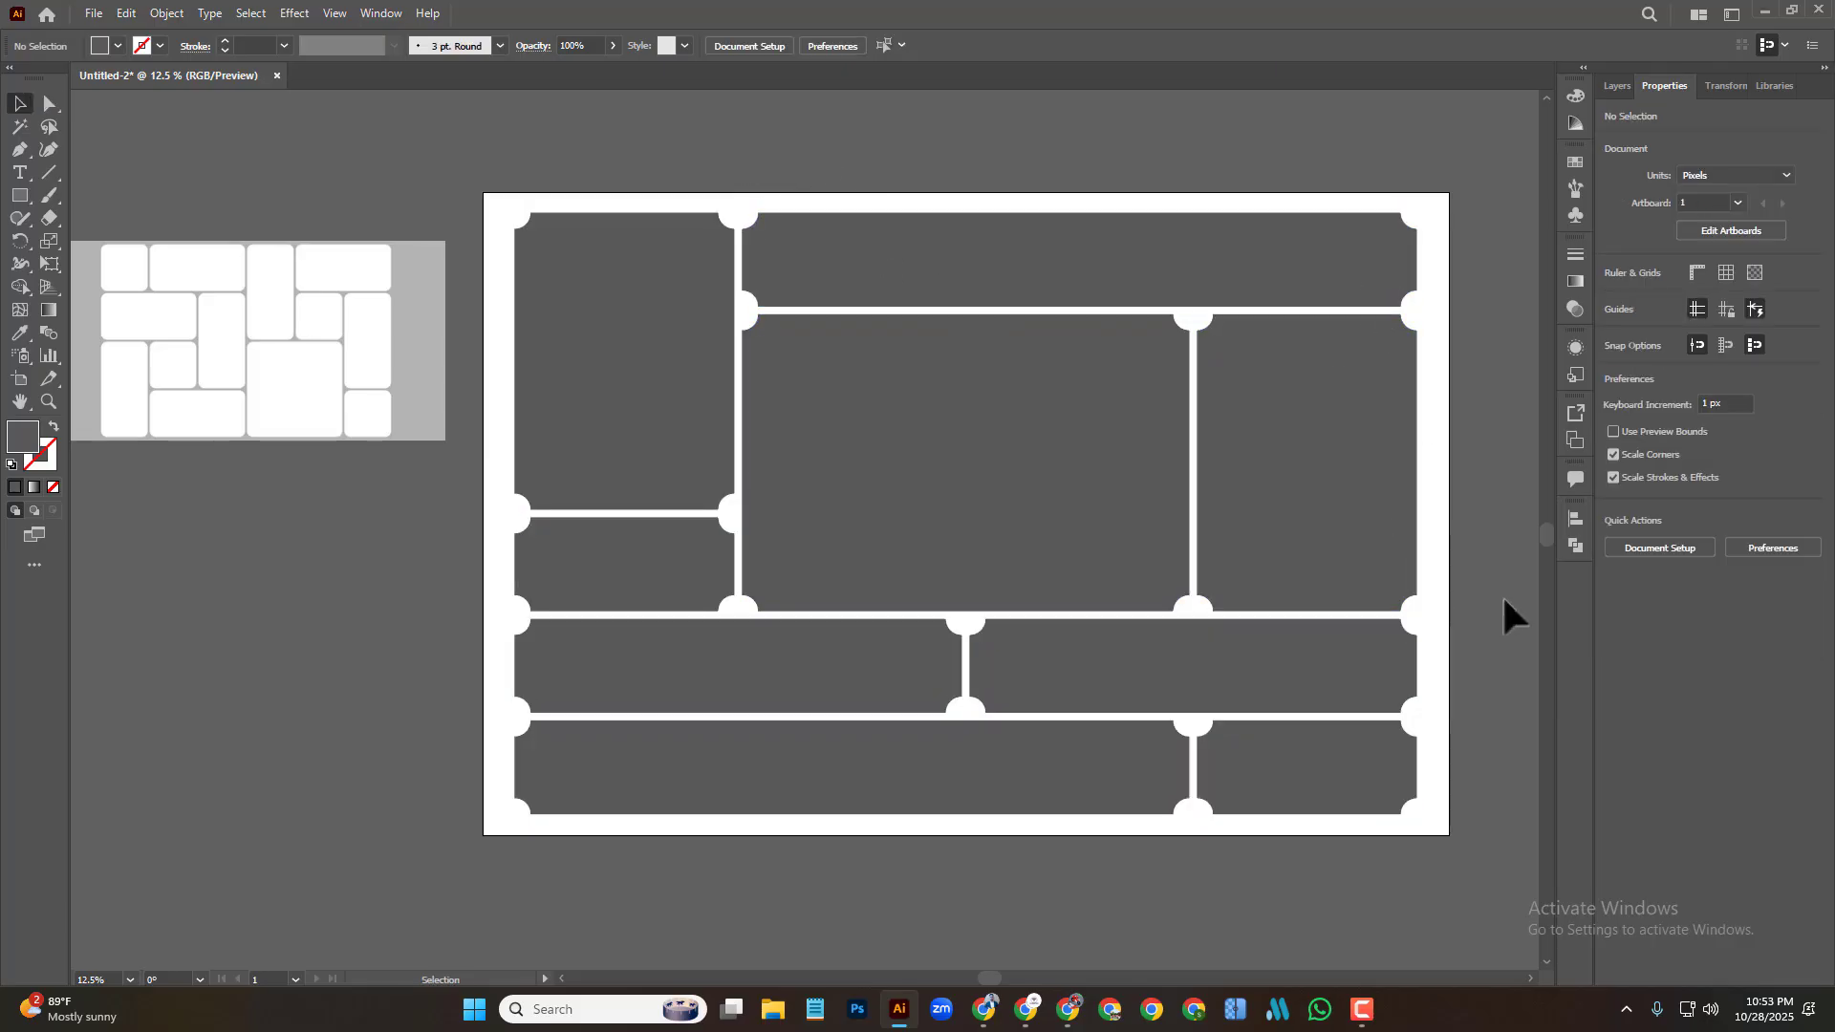
Delete the reference grid image beside the artboard.
click(301, 371)
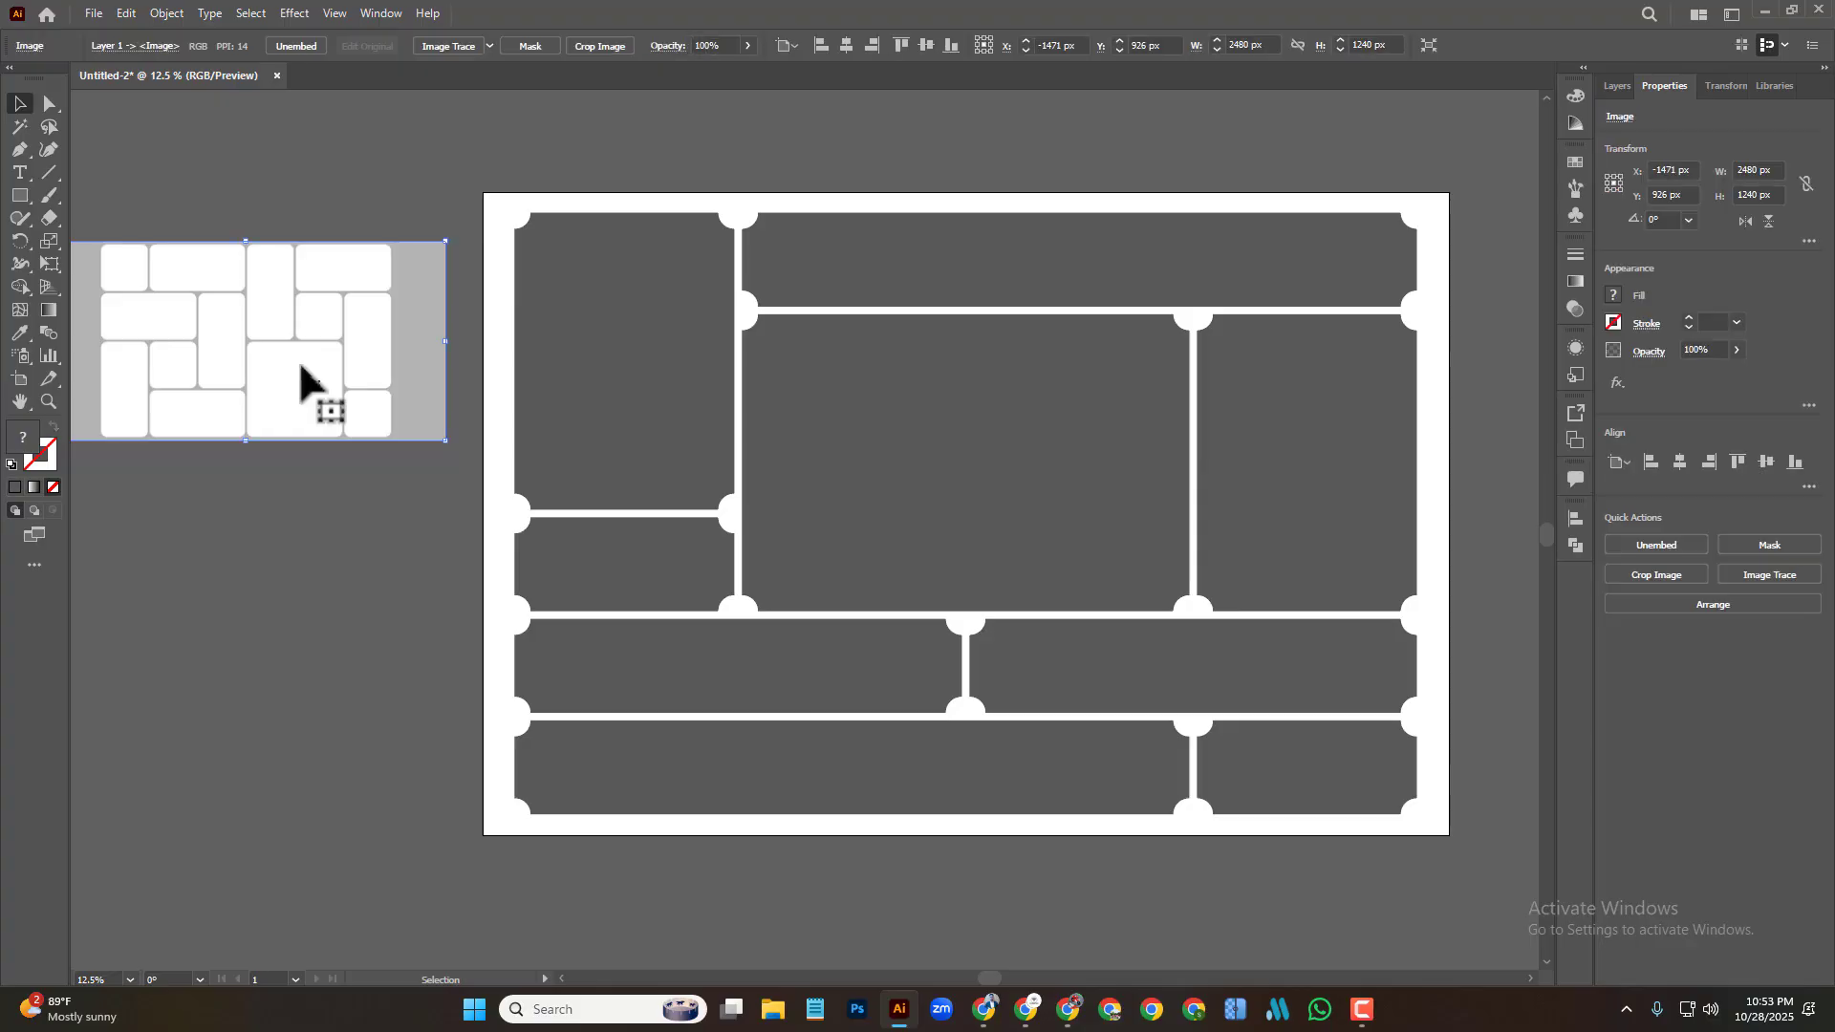
key(Delete)
drag(1098, 155, 1002, 174)
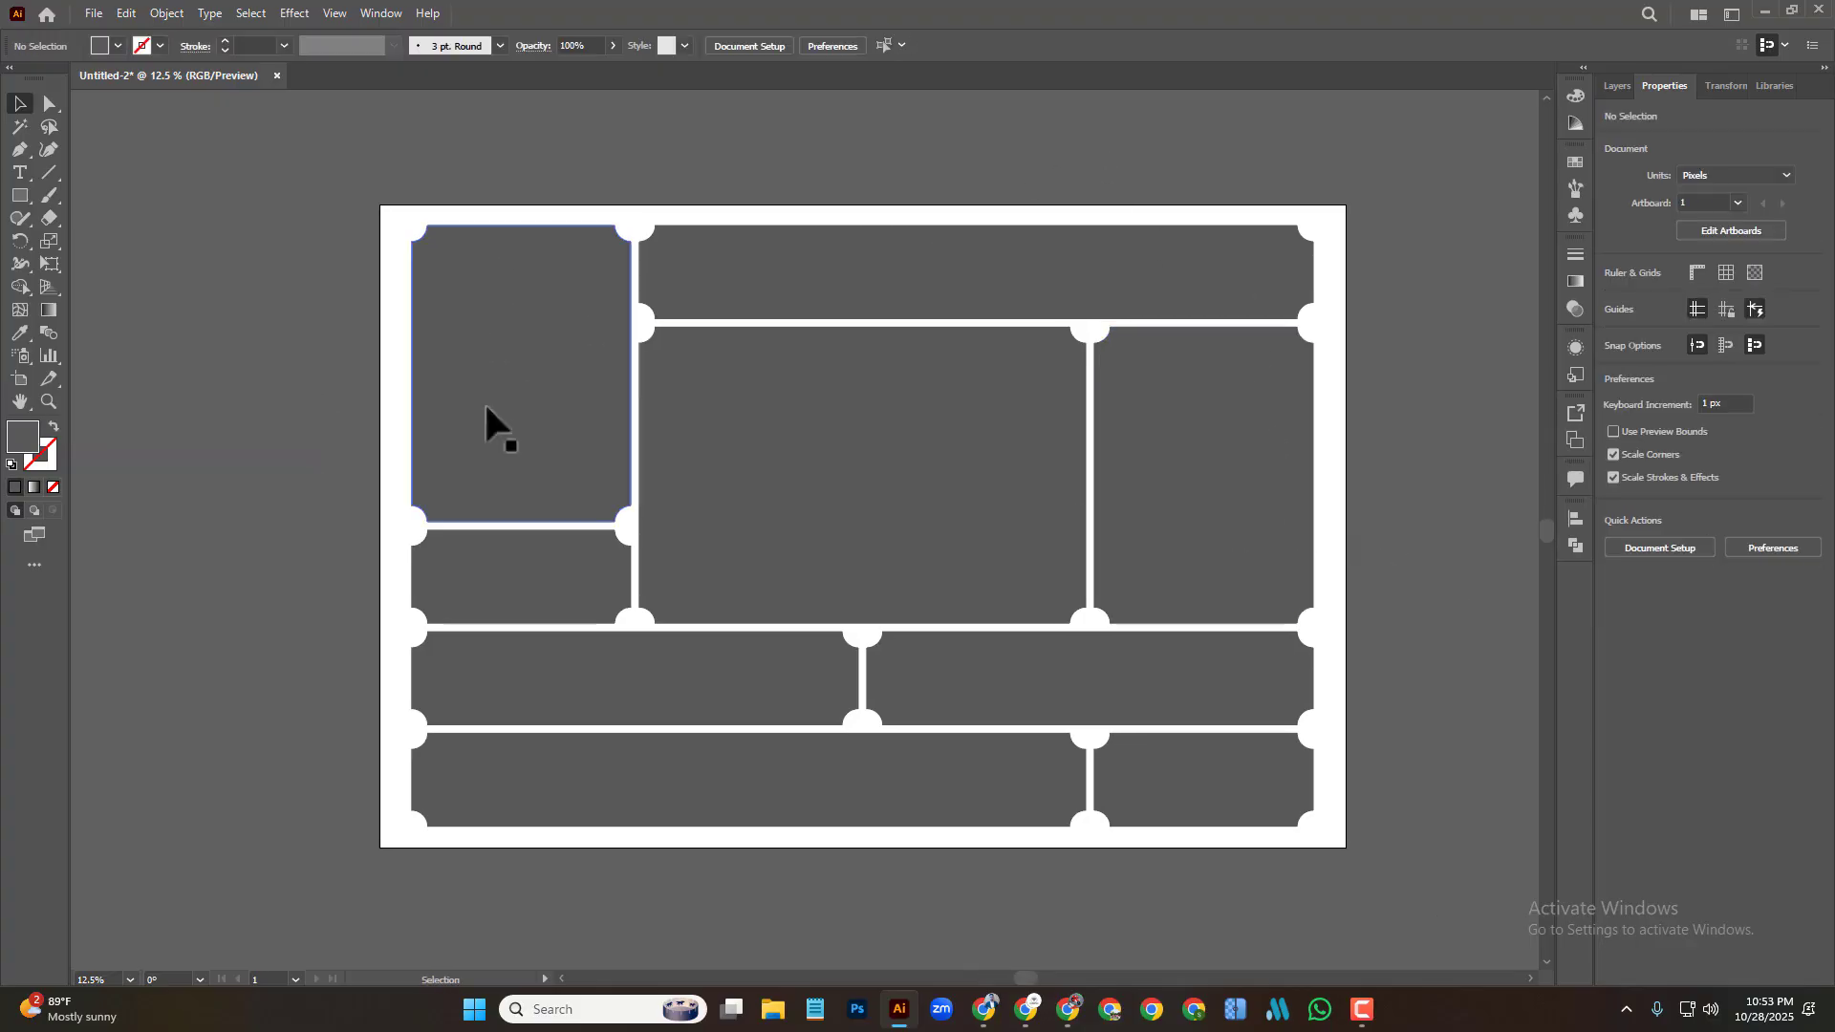
Fill the tall block at the start of the first column with cyan.
drag(360, 176, 1019, 519)
drag(1477, 925, 1382, 897)
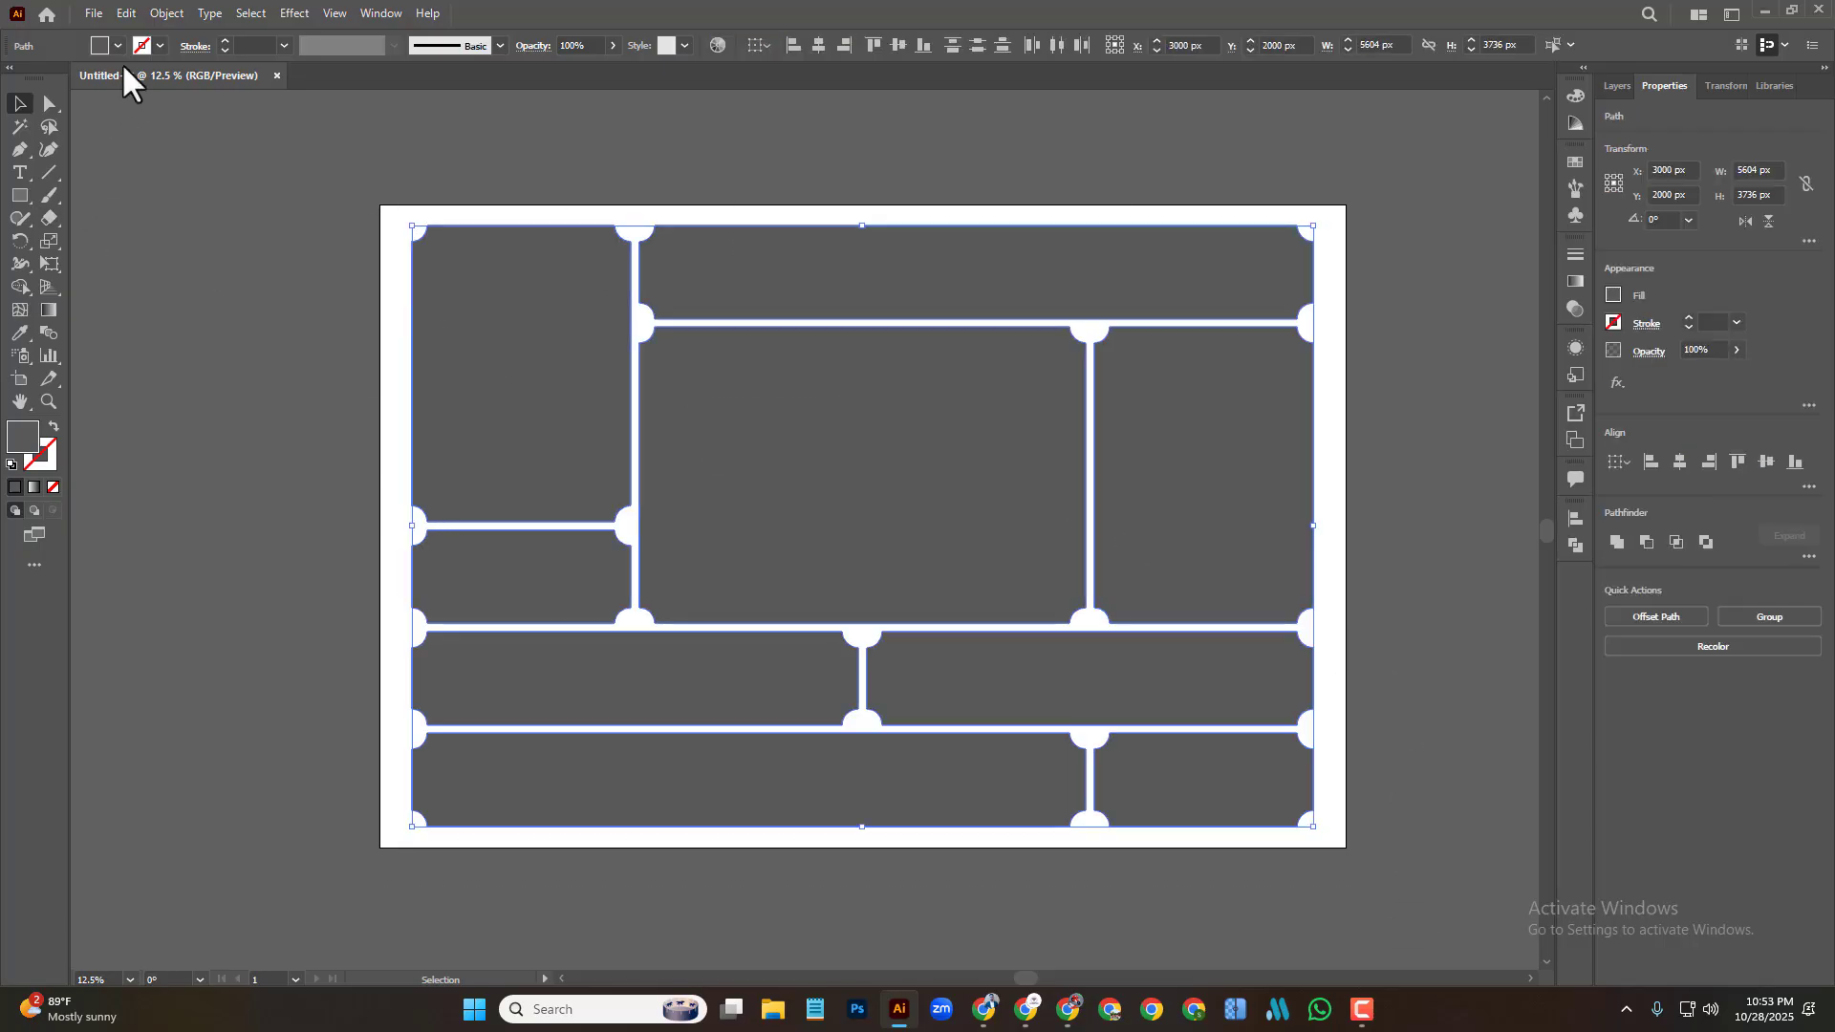
click(482, 313)
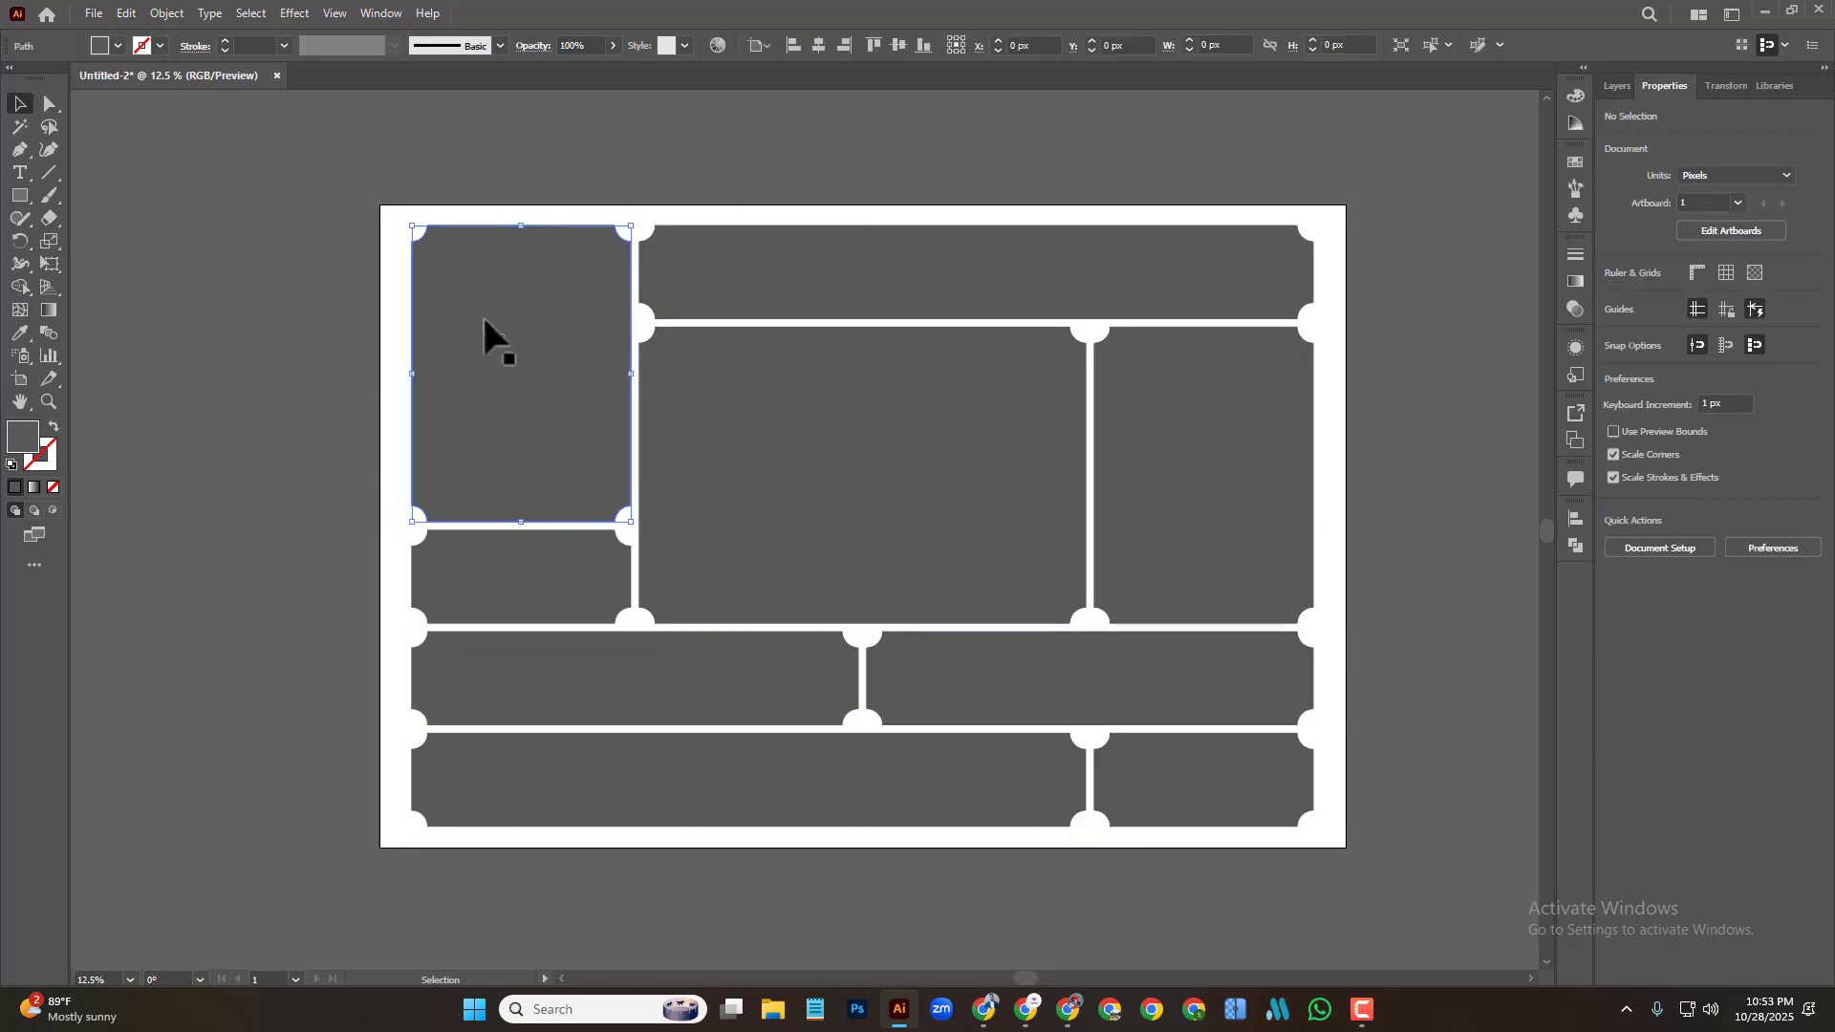
click(119, 45)
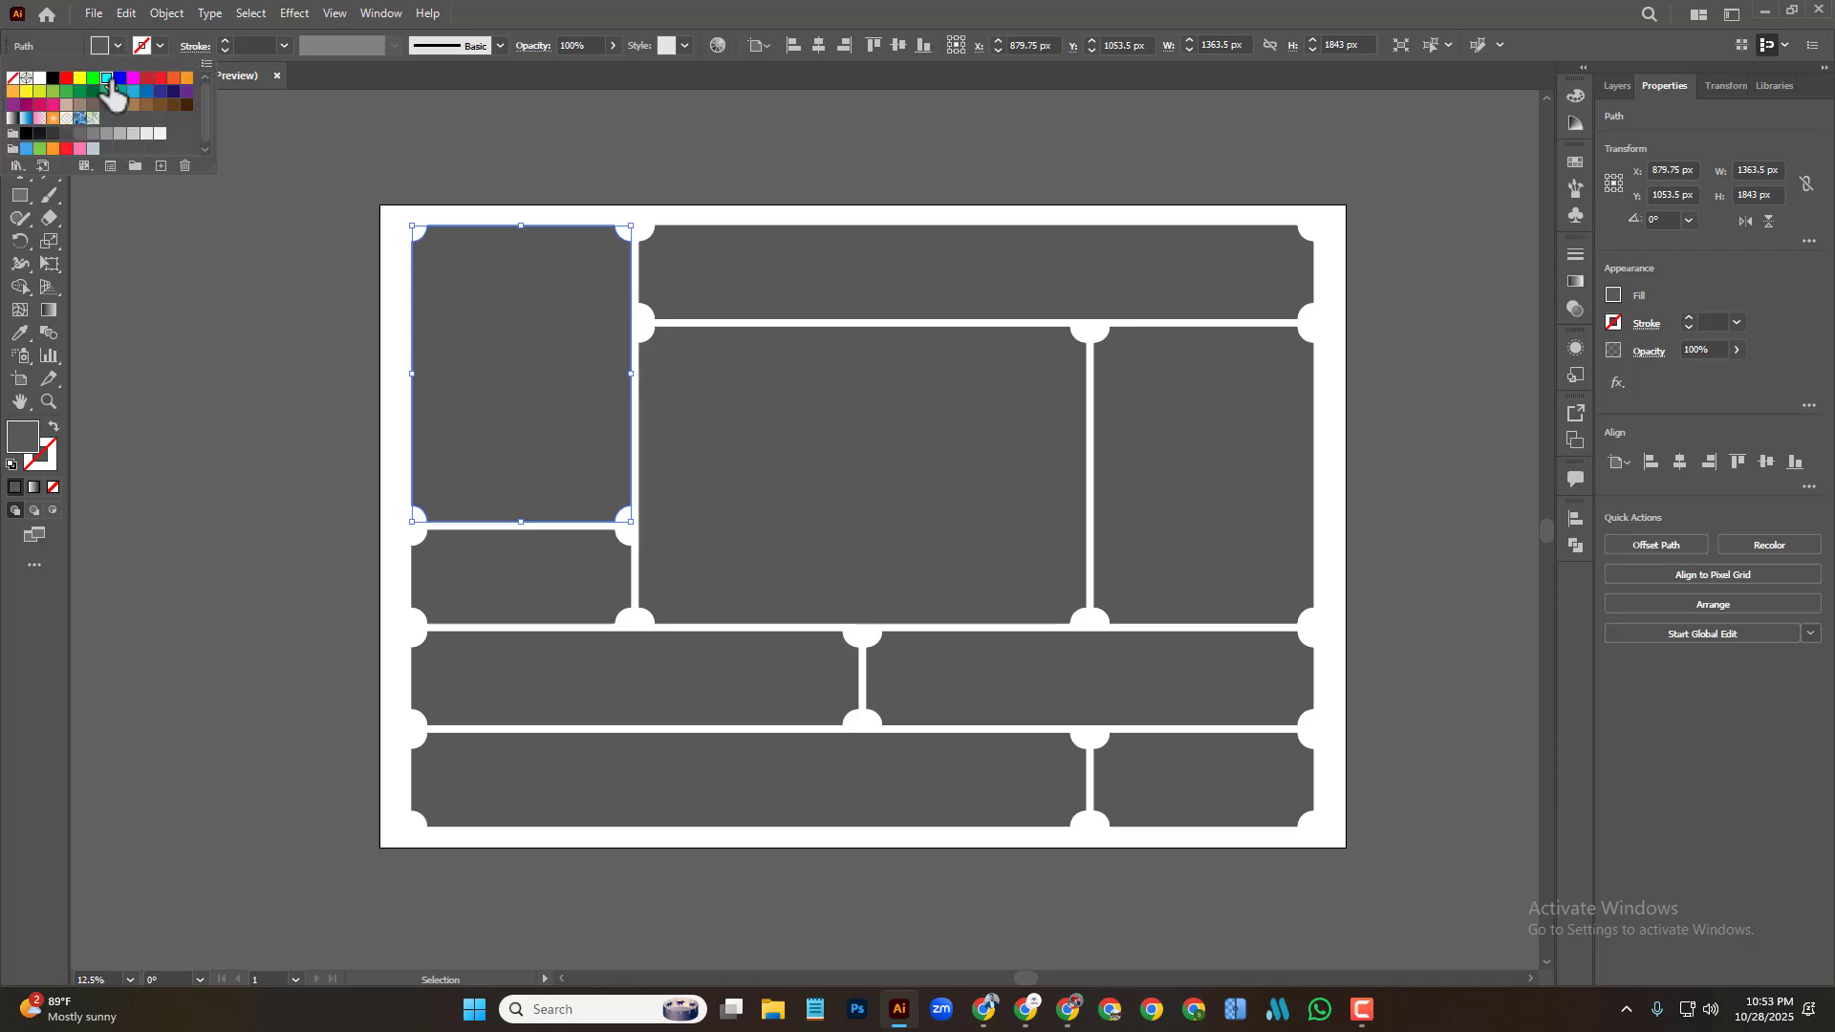
click(106, 78)
Fill the large central block with orange and the wide block above it with dark green.
click(761, 487)
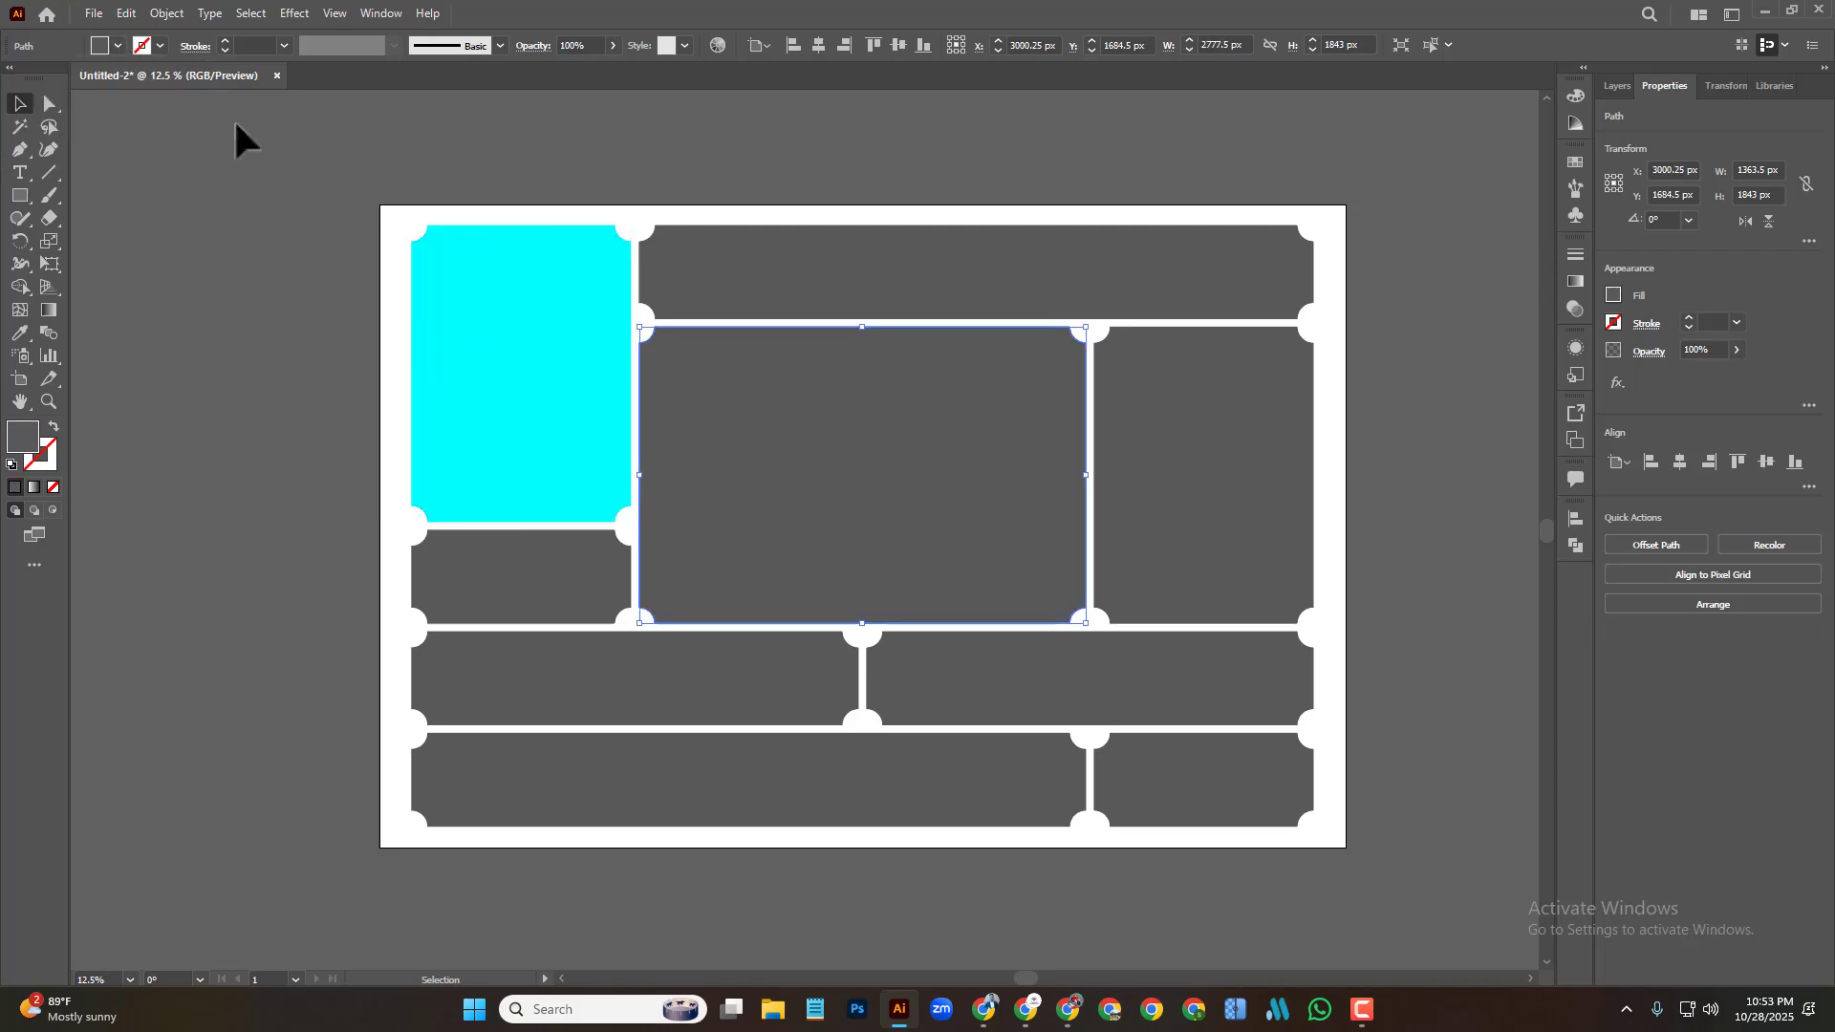
click(119, 44)
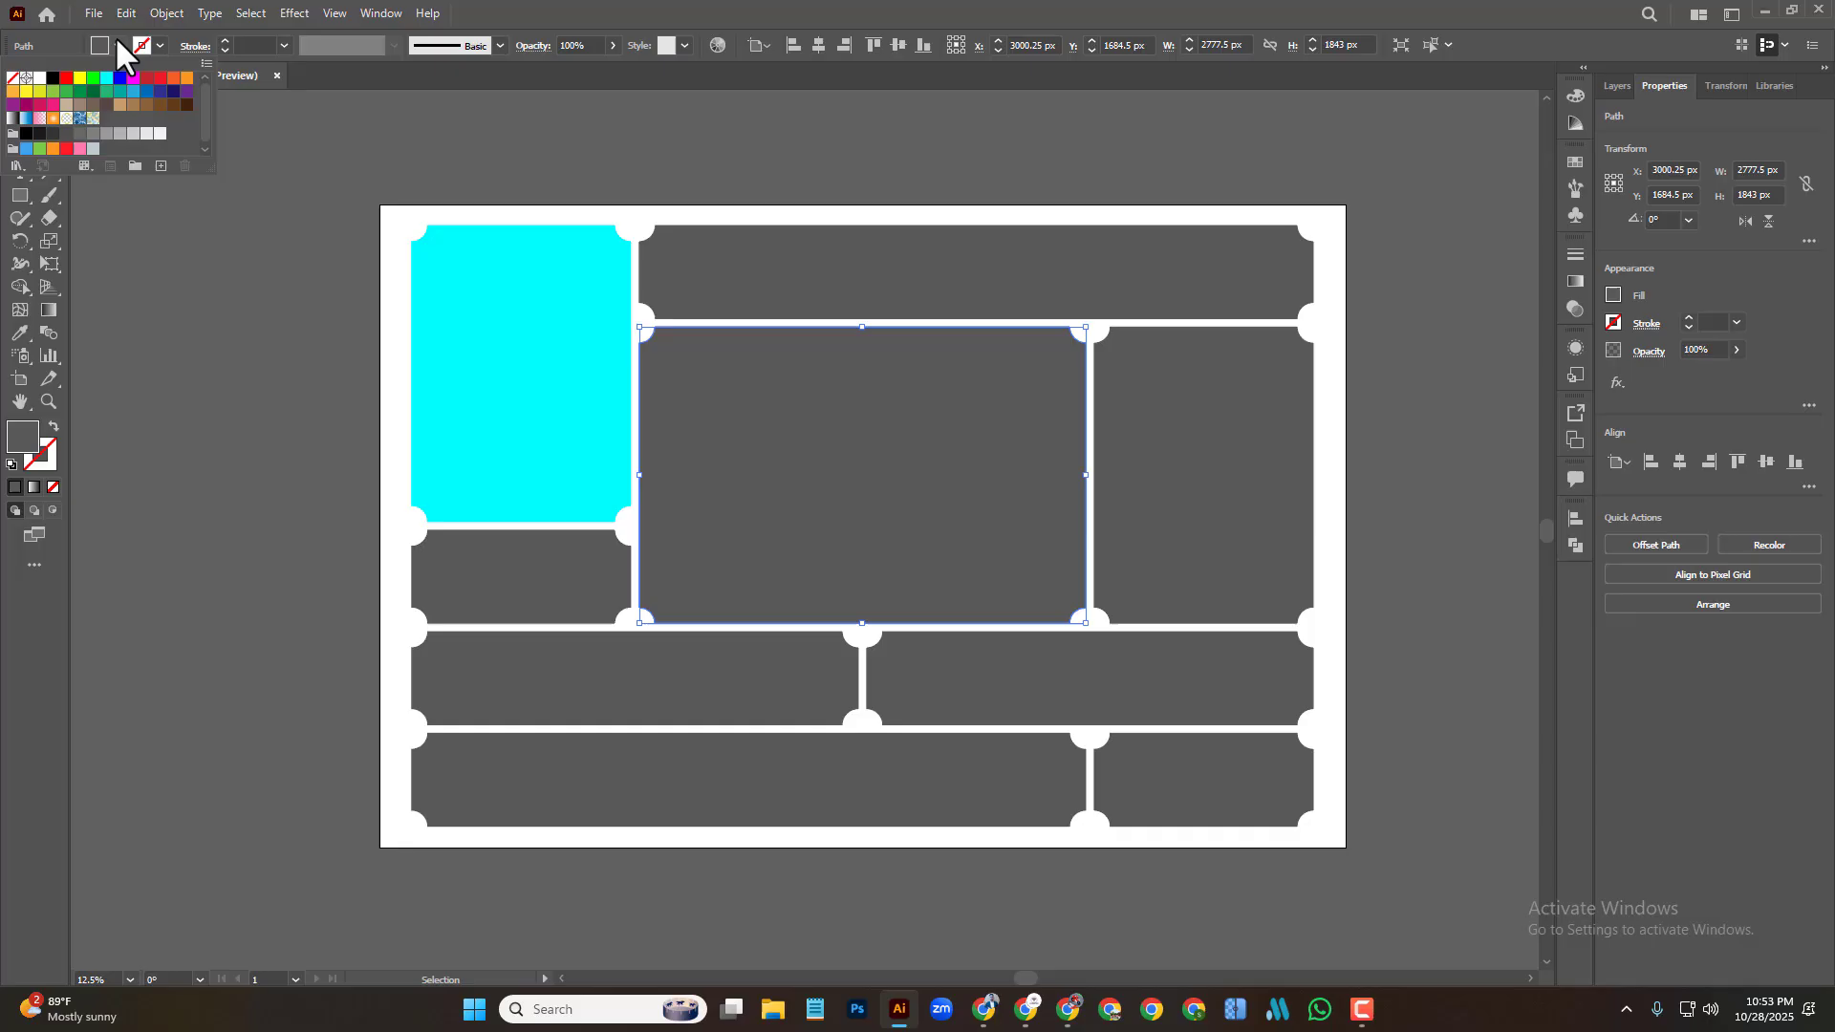
click(184, 78)
click(712, 247)
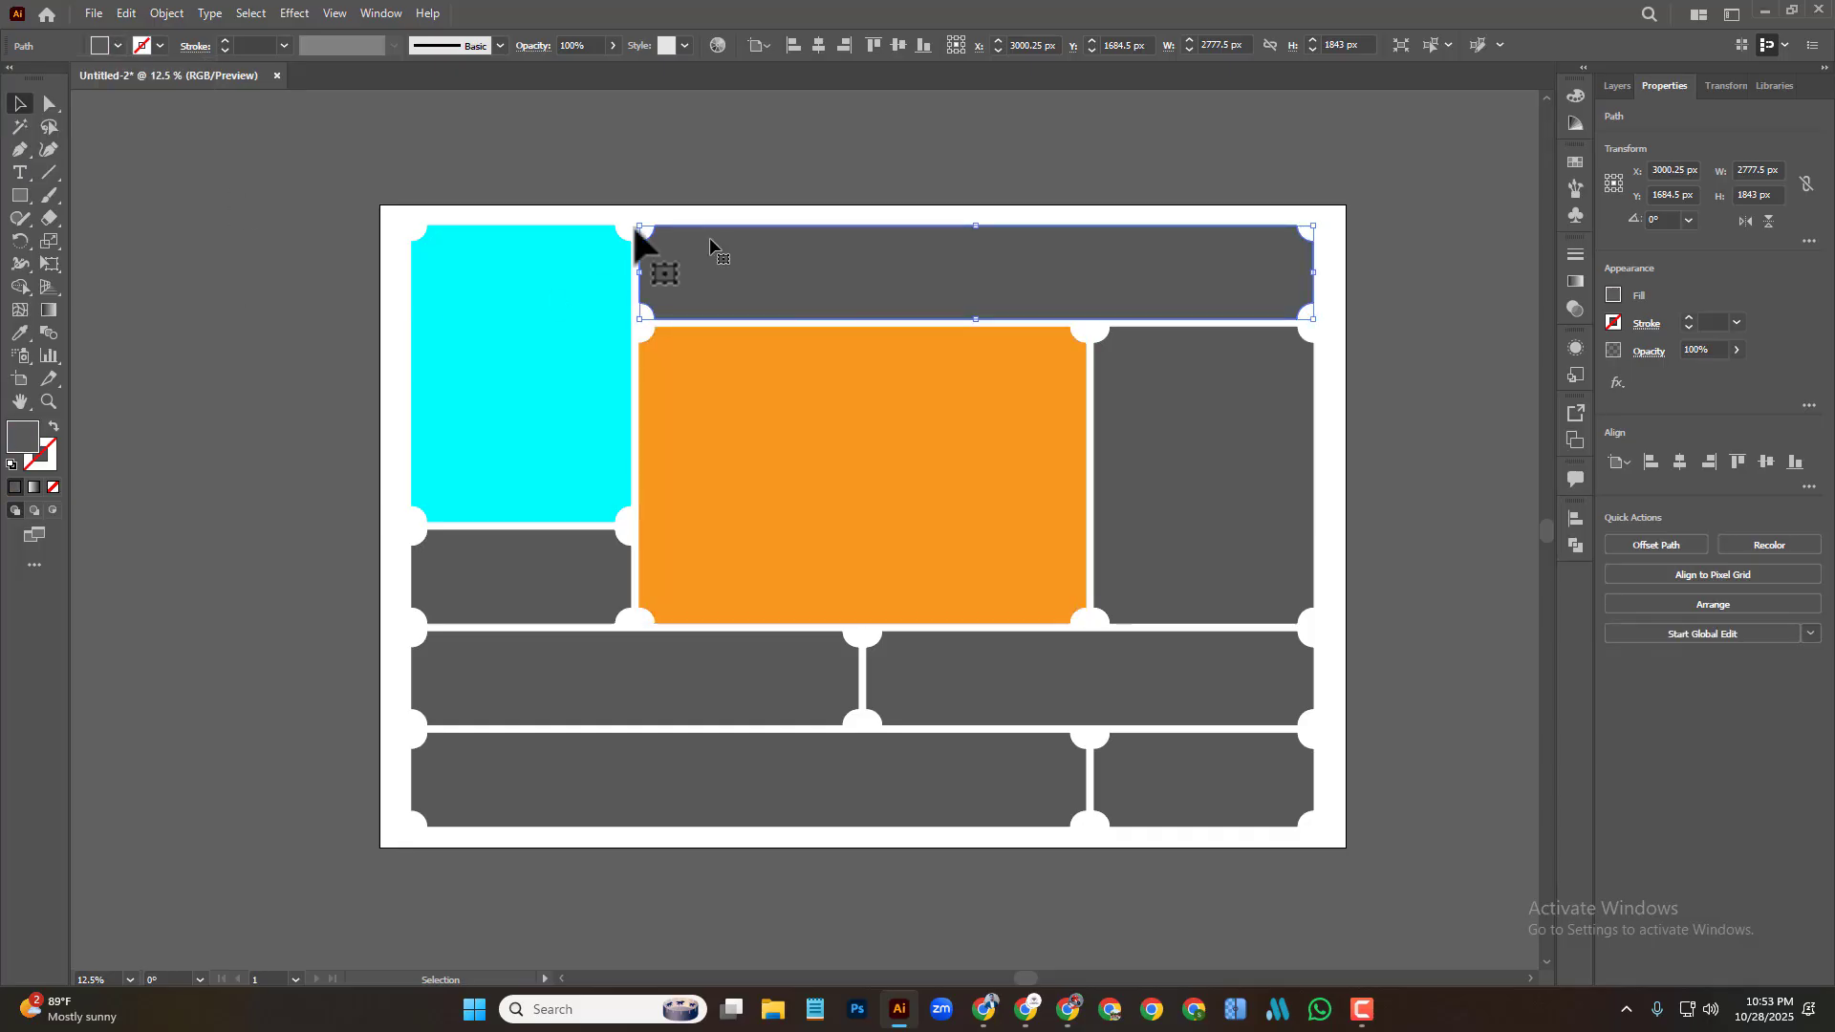
click(117, 45)
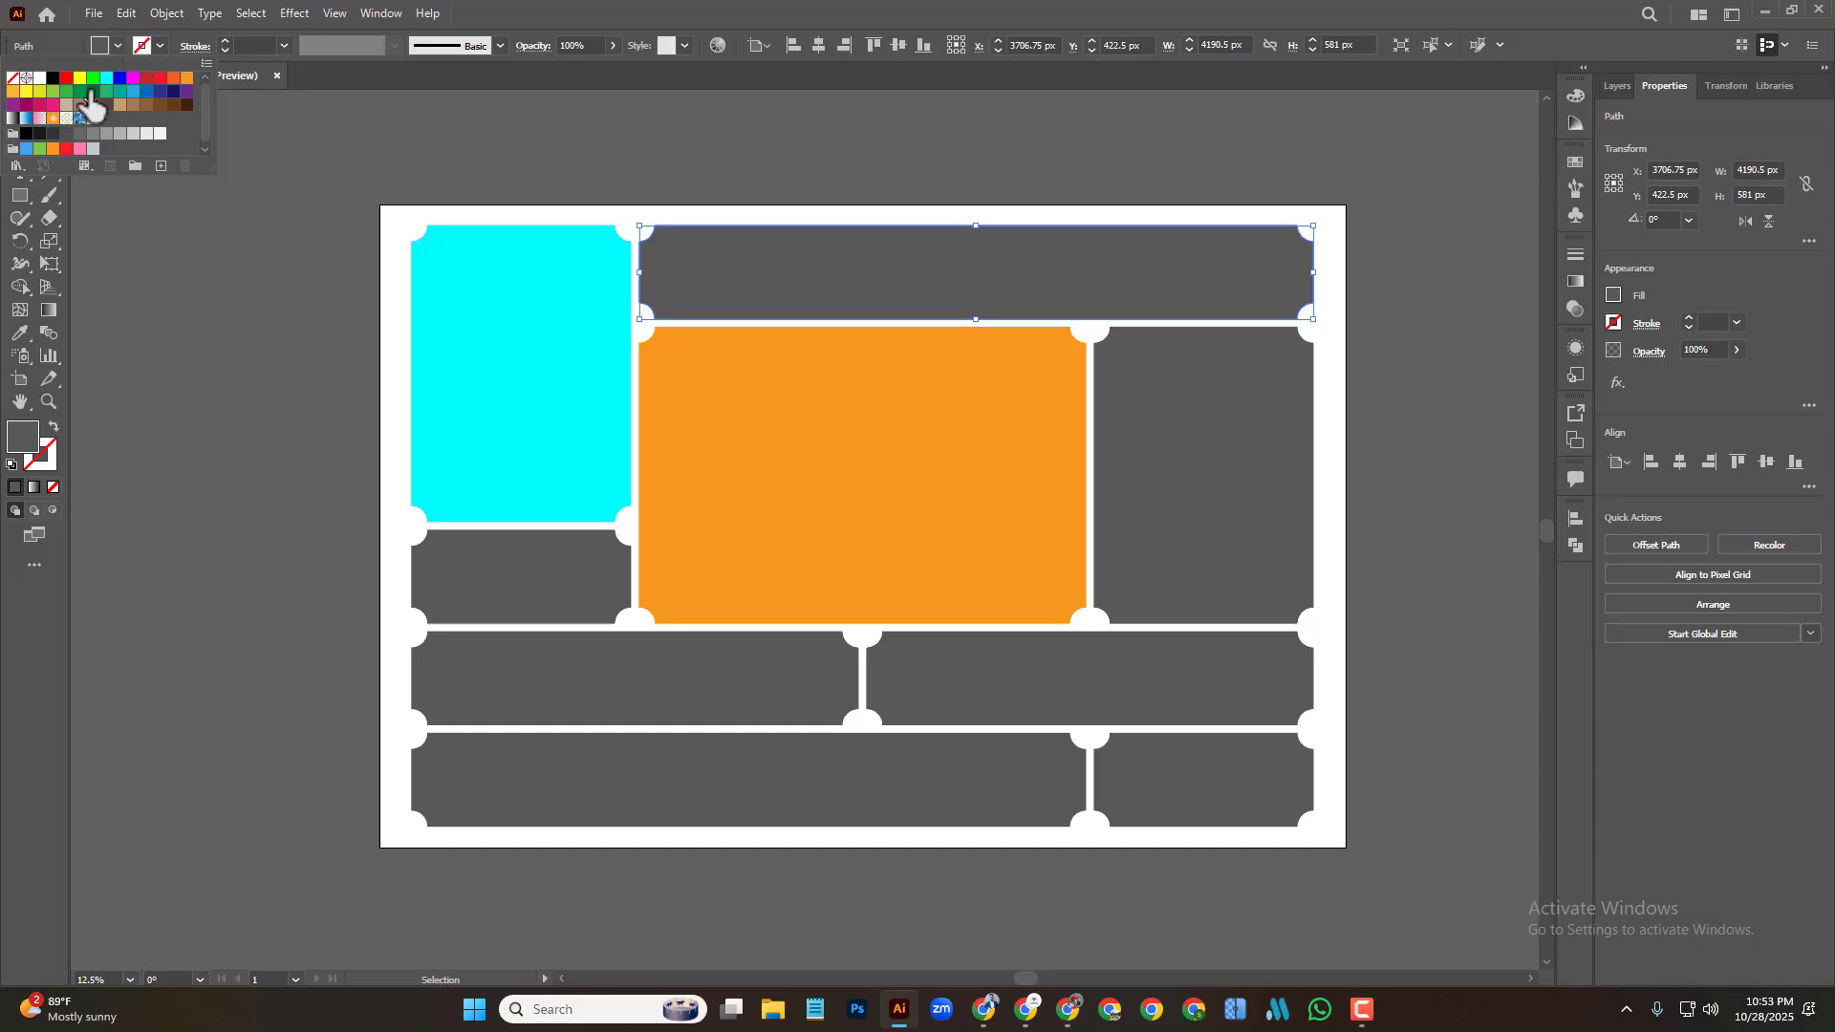
click(92, 92)
Fill the last column's tall block with cyan and the first column's small block with crimson, and deselect.
click(1237, 520)
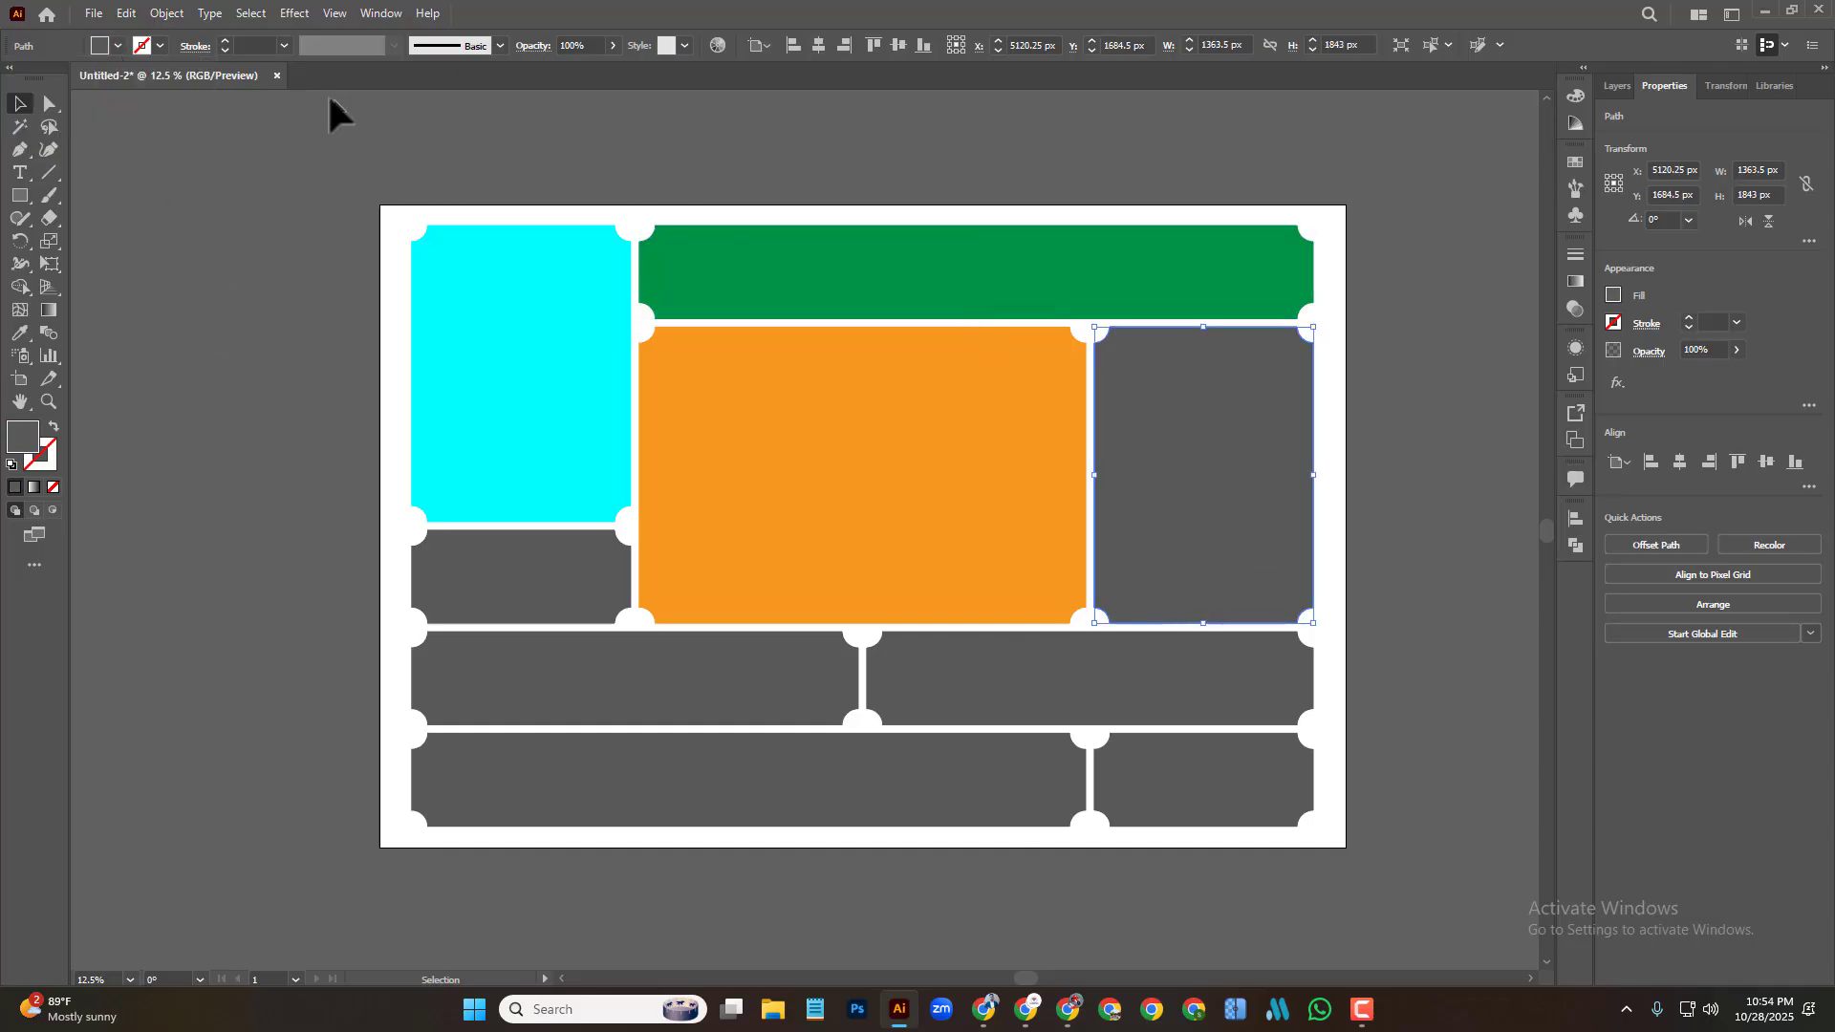
click(118, 44)
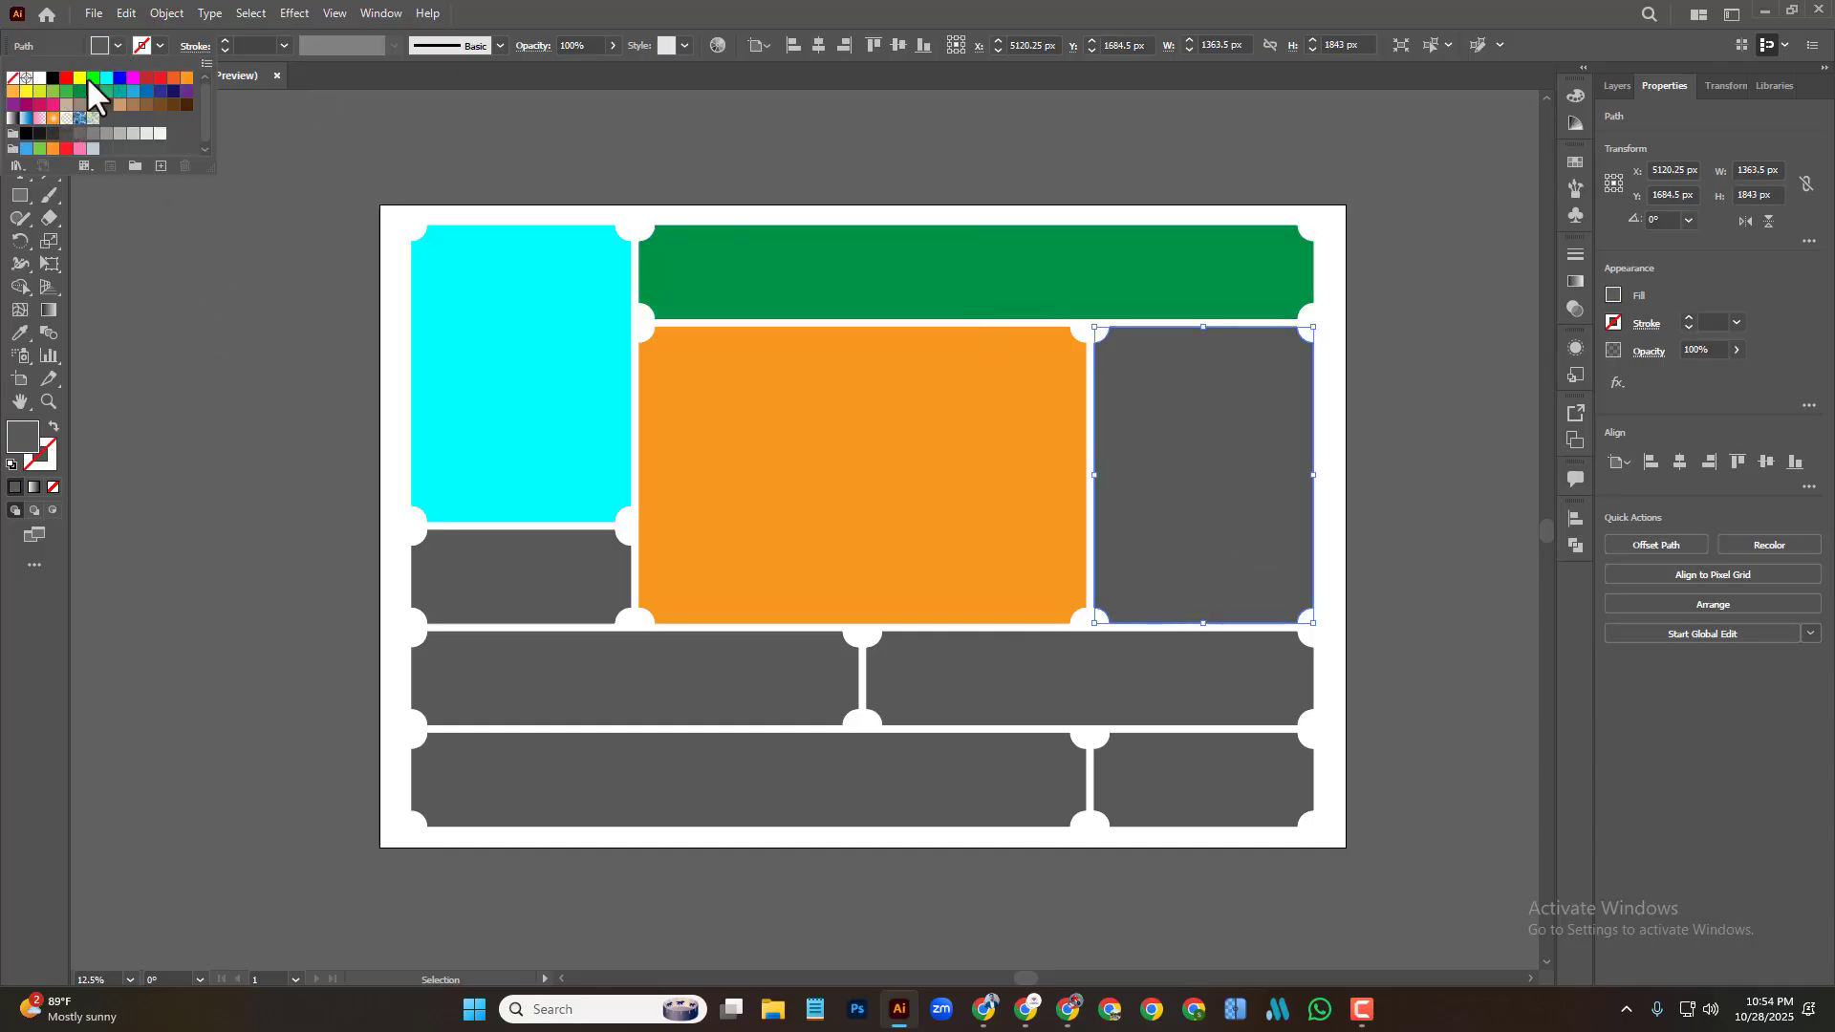
click(107, 79)
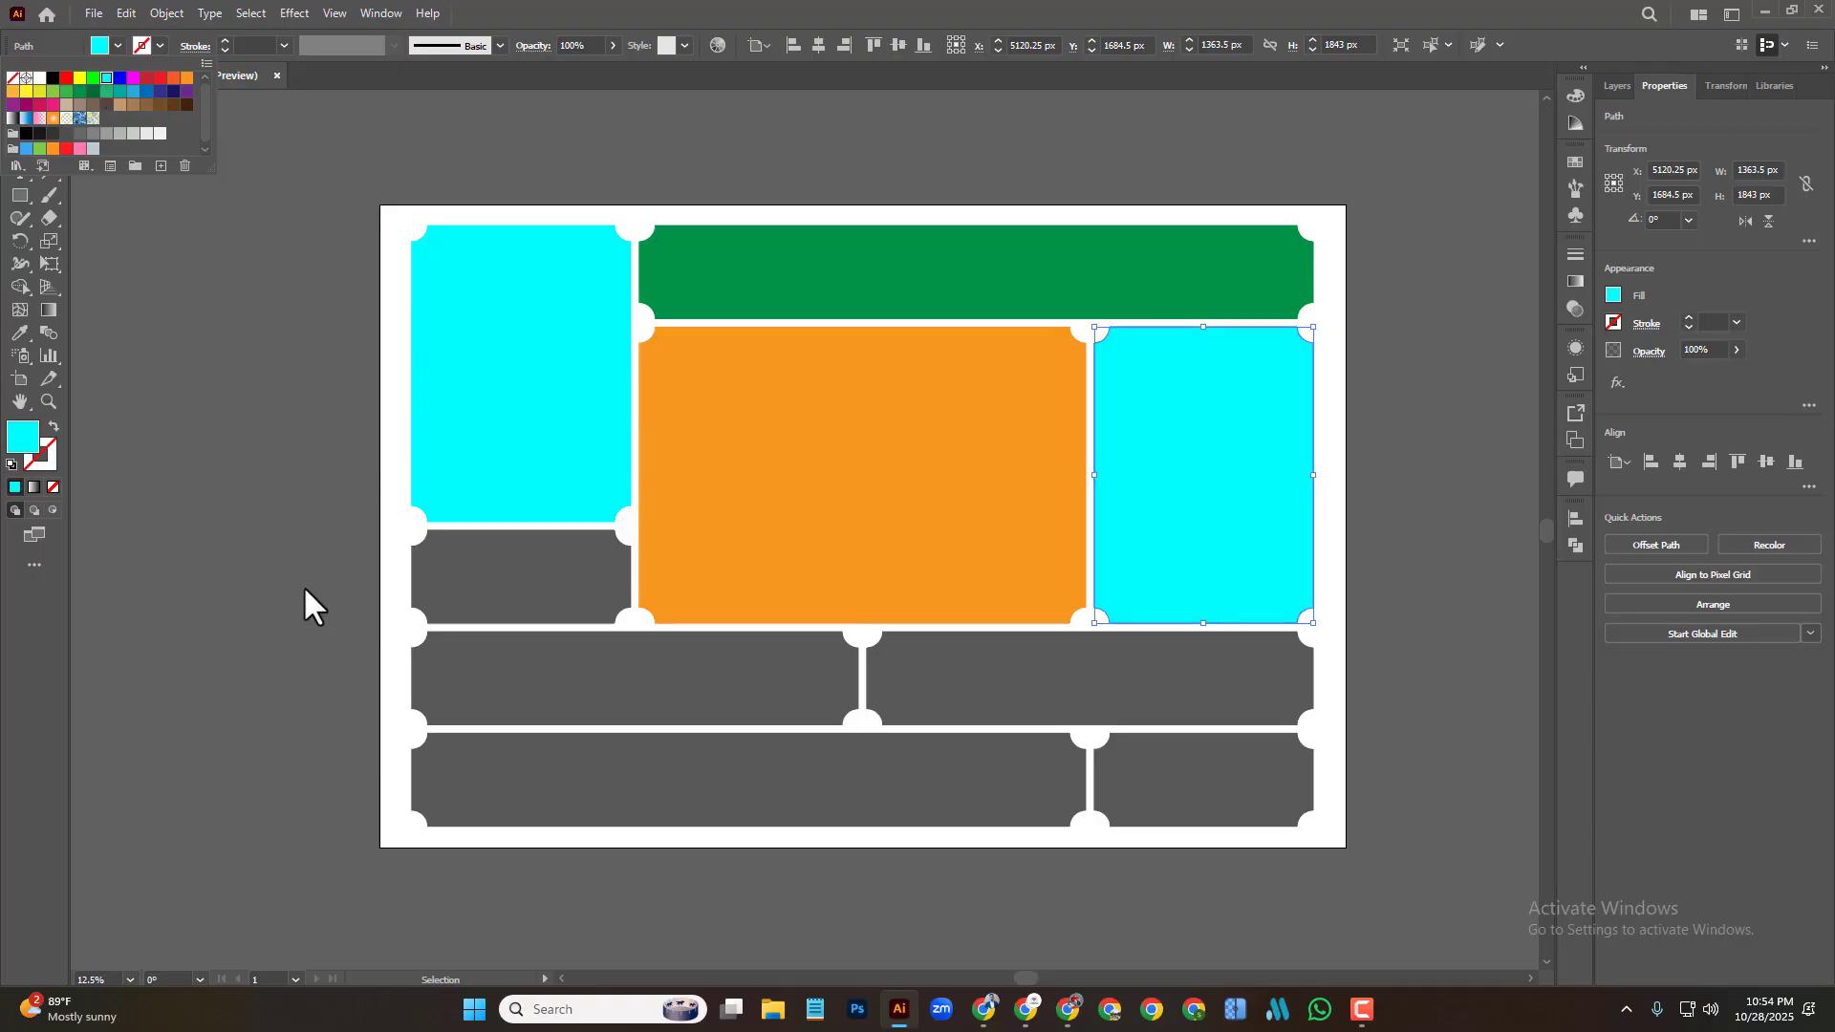
click(555, 605)
click(117, 45)
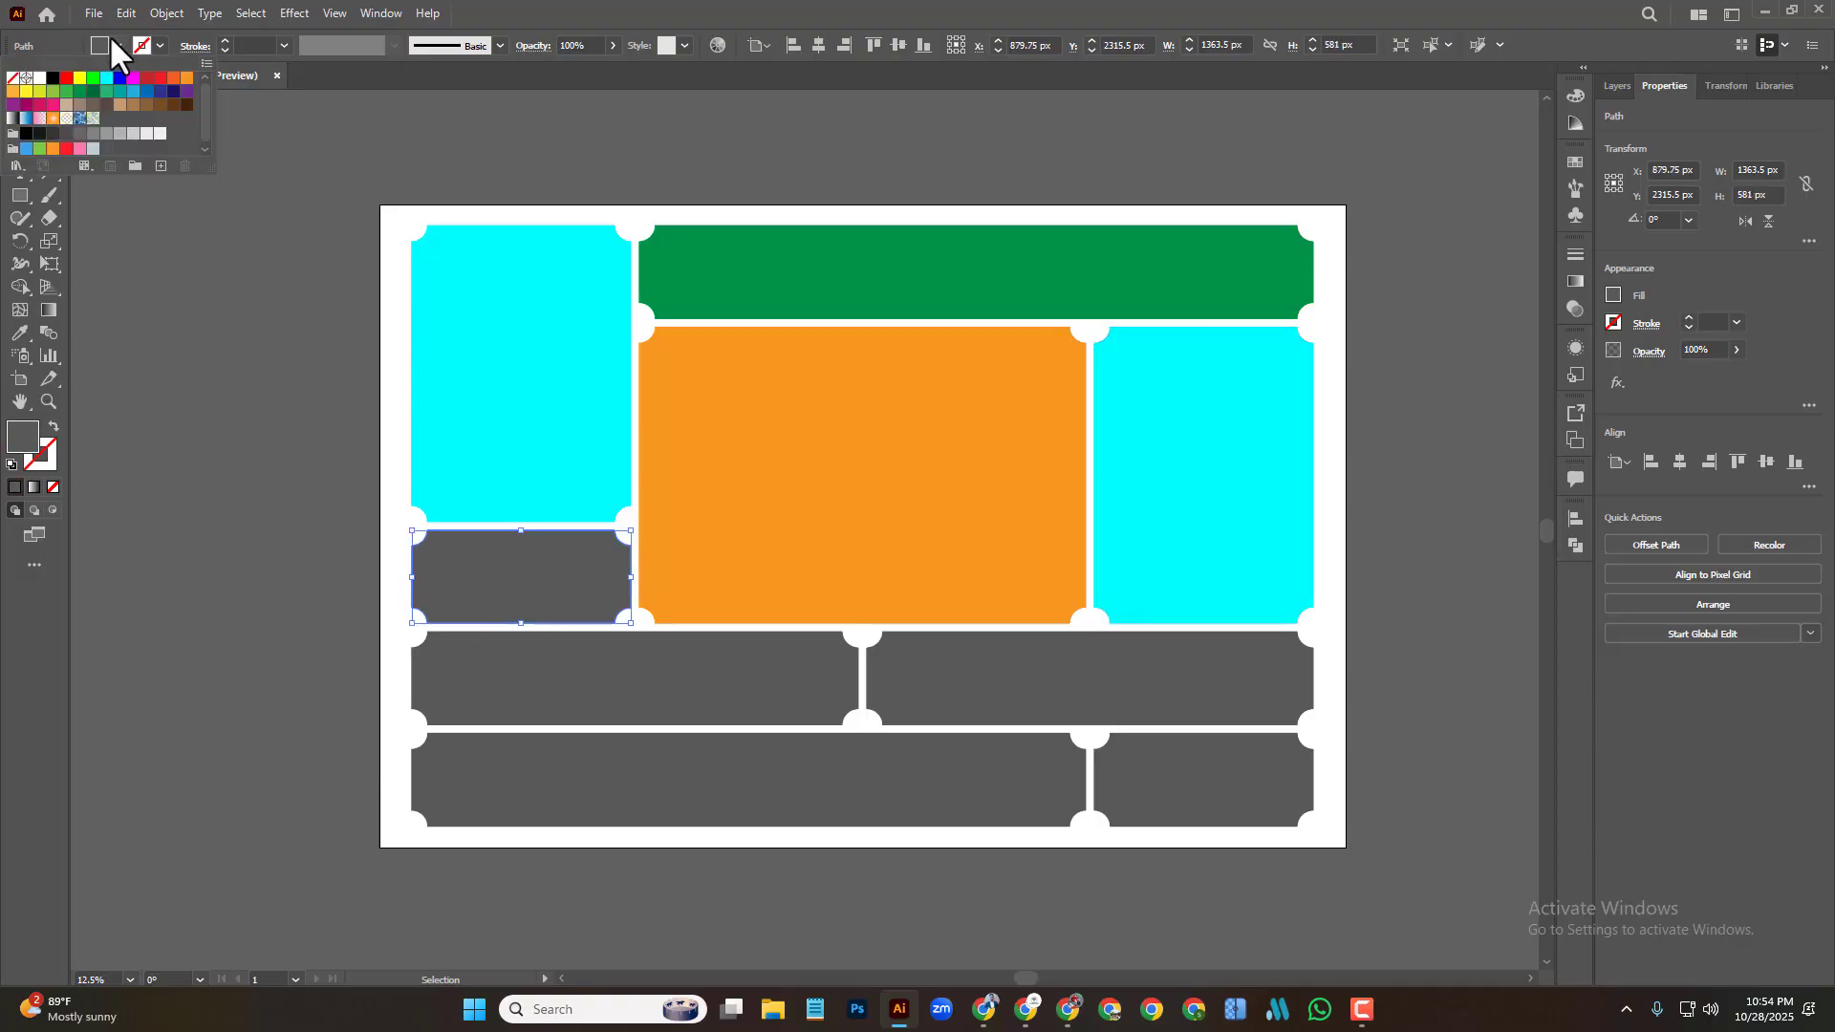
click(27, 104)
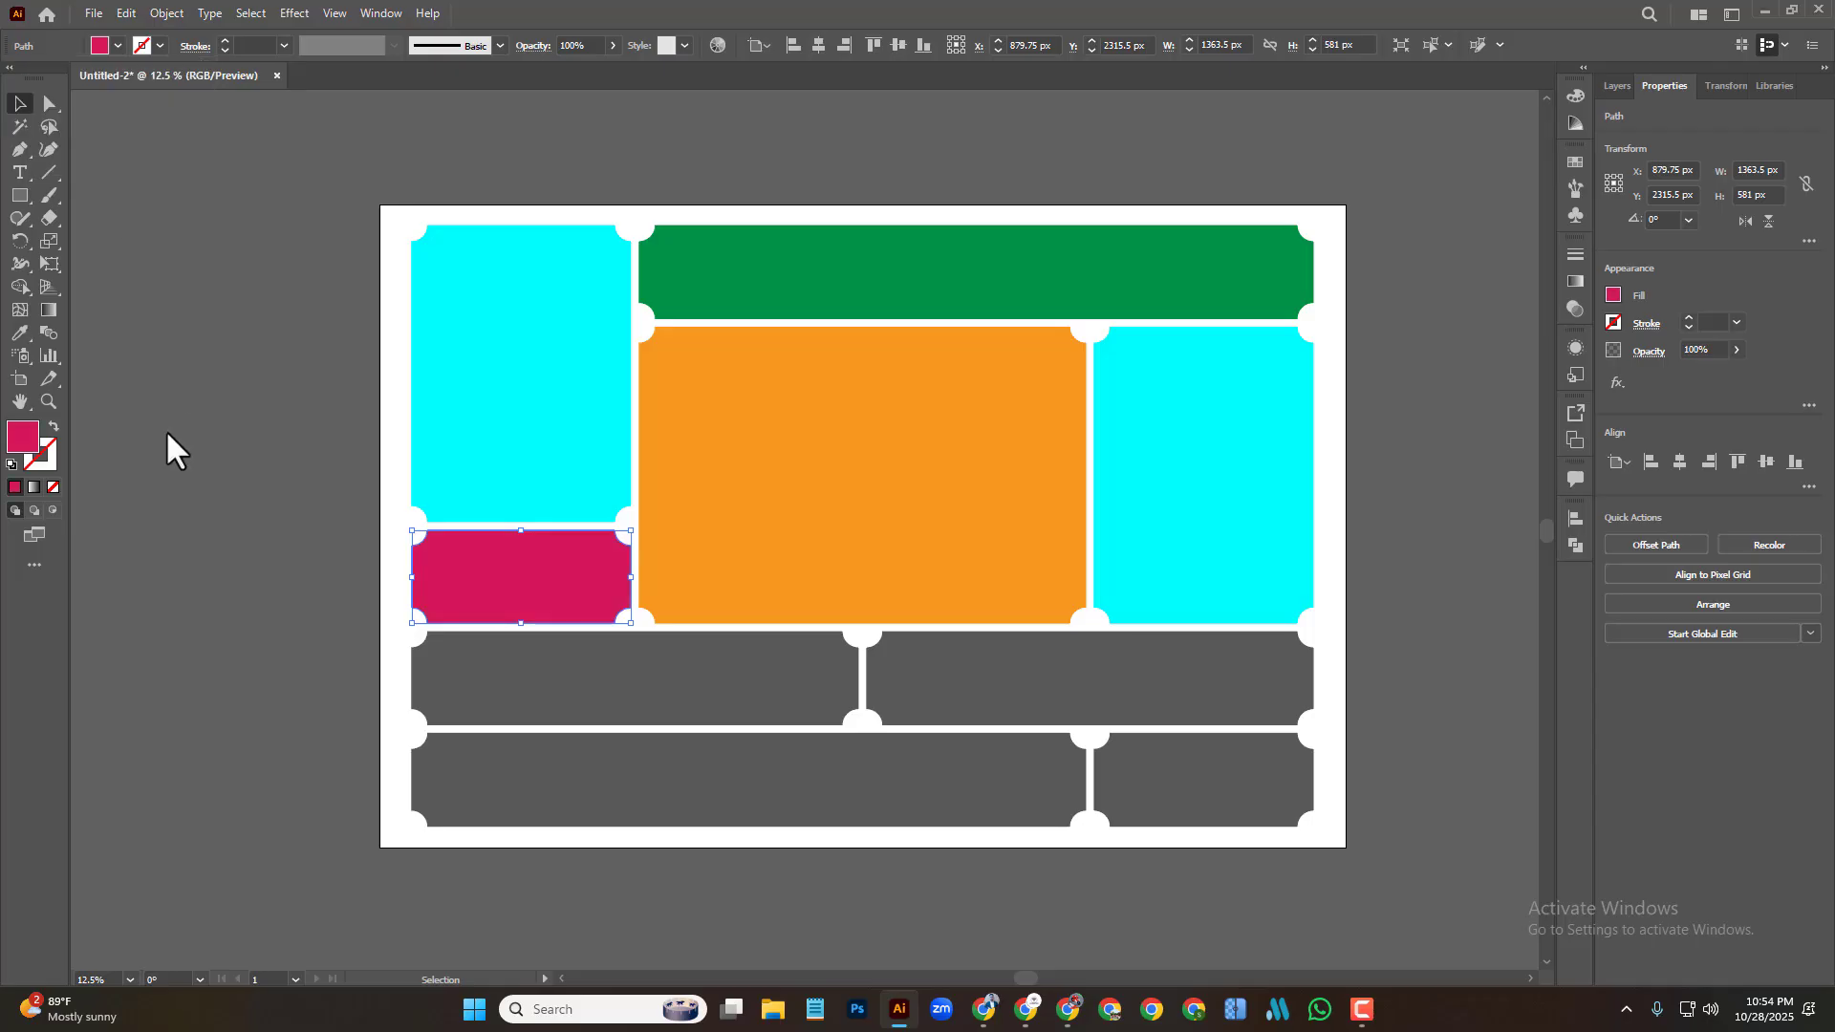
click(308, 552)
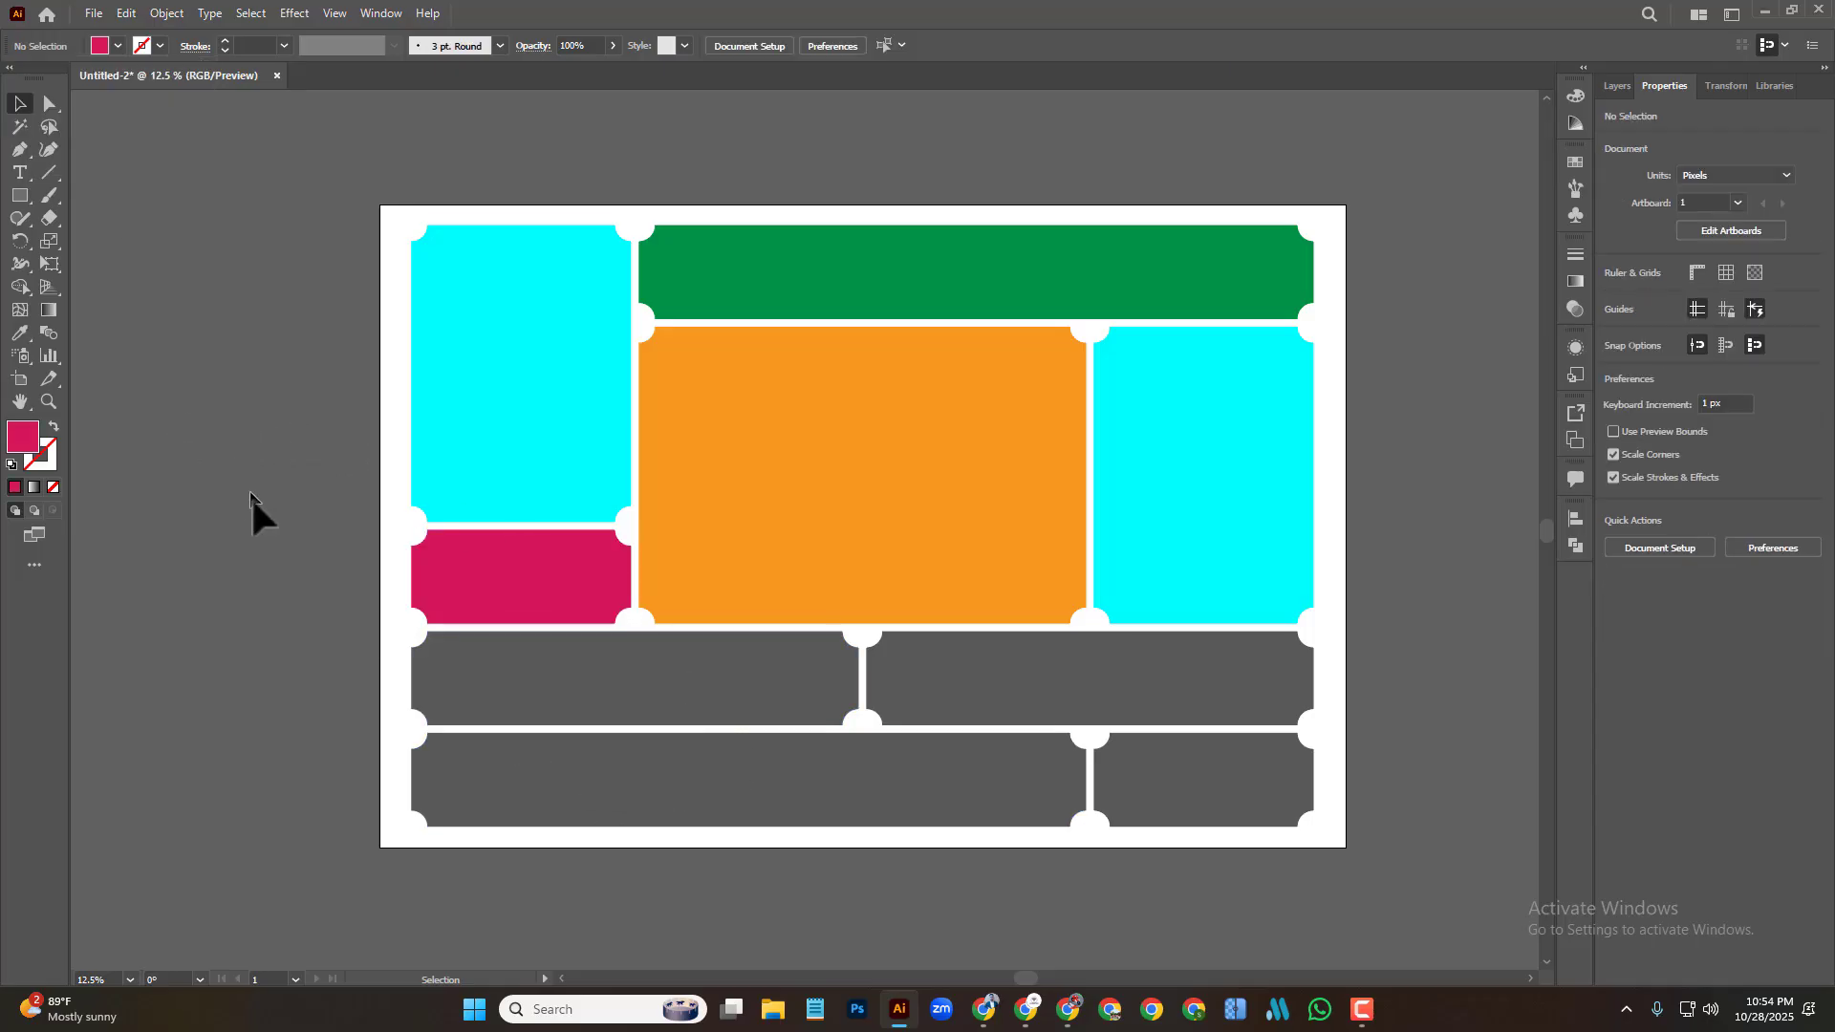
Fill the first block of the third row with light green and the block beside it with yellow-green.
click(726, 726)
click(117, 45)
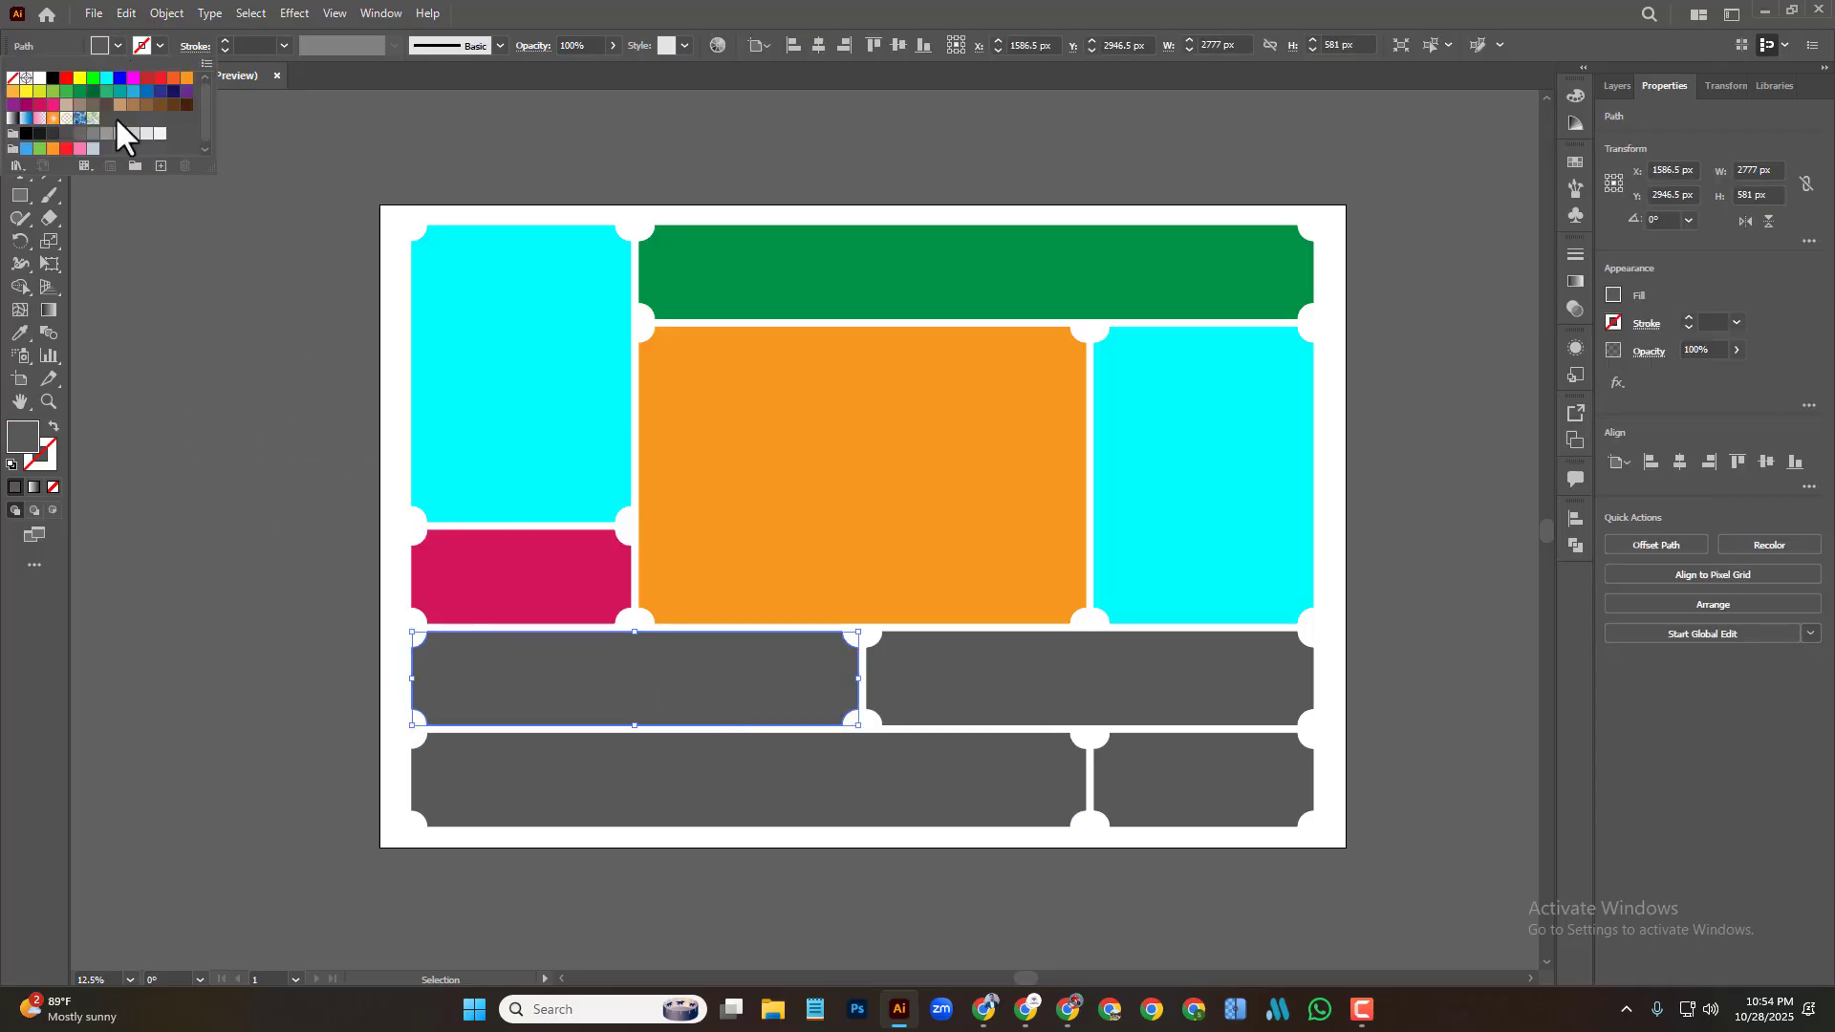
click(53, 92)
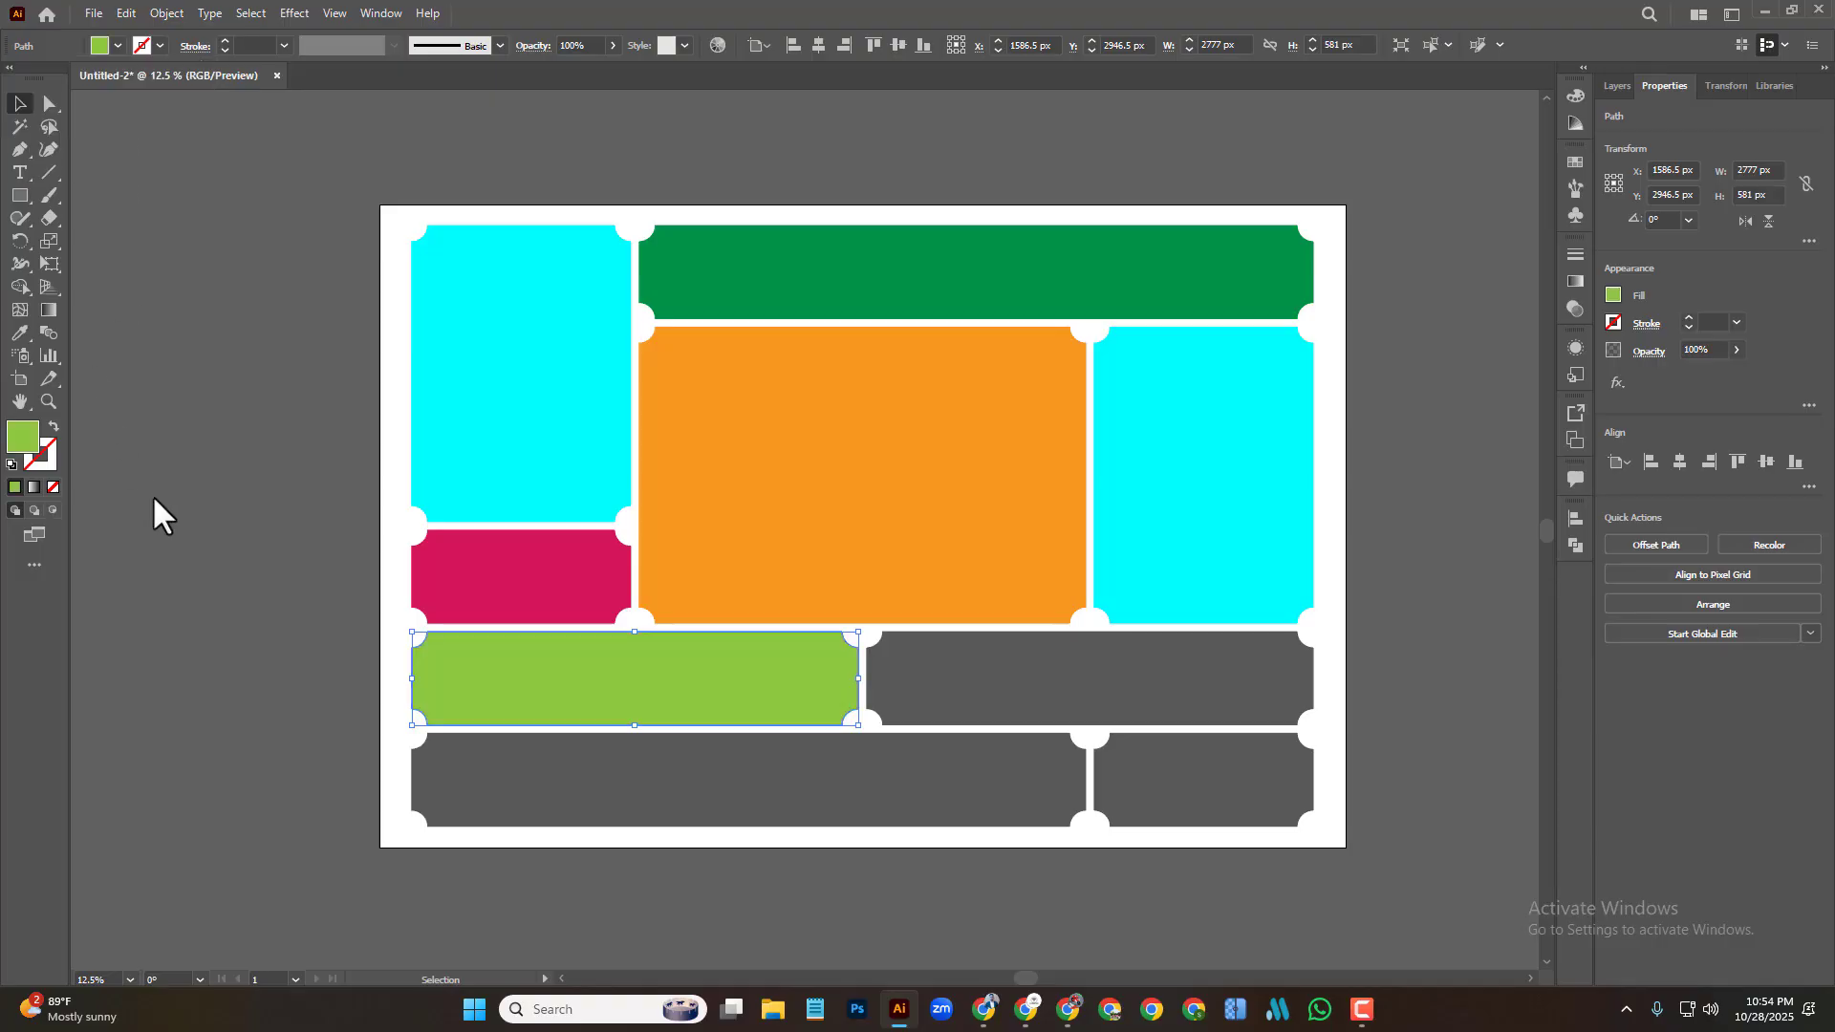
click(1021, 655)
click(101, 44)
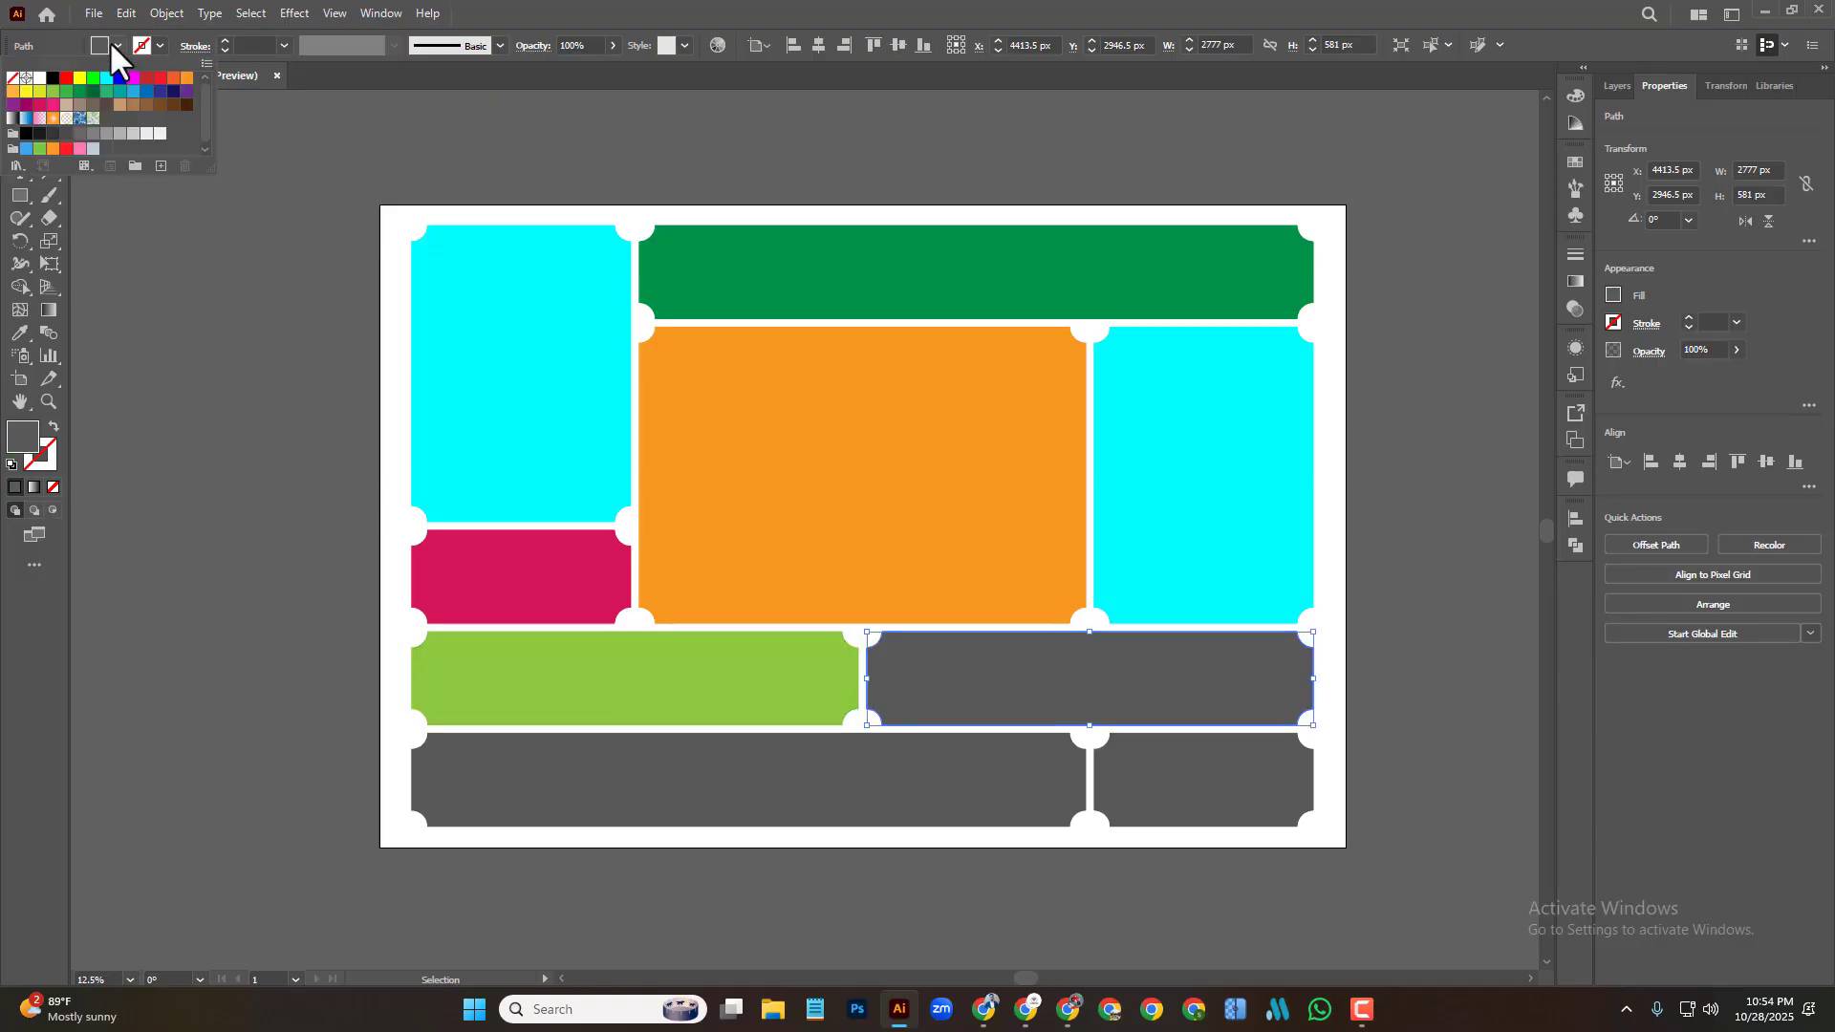
click(42, 93)
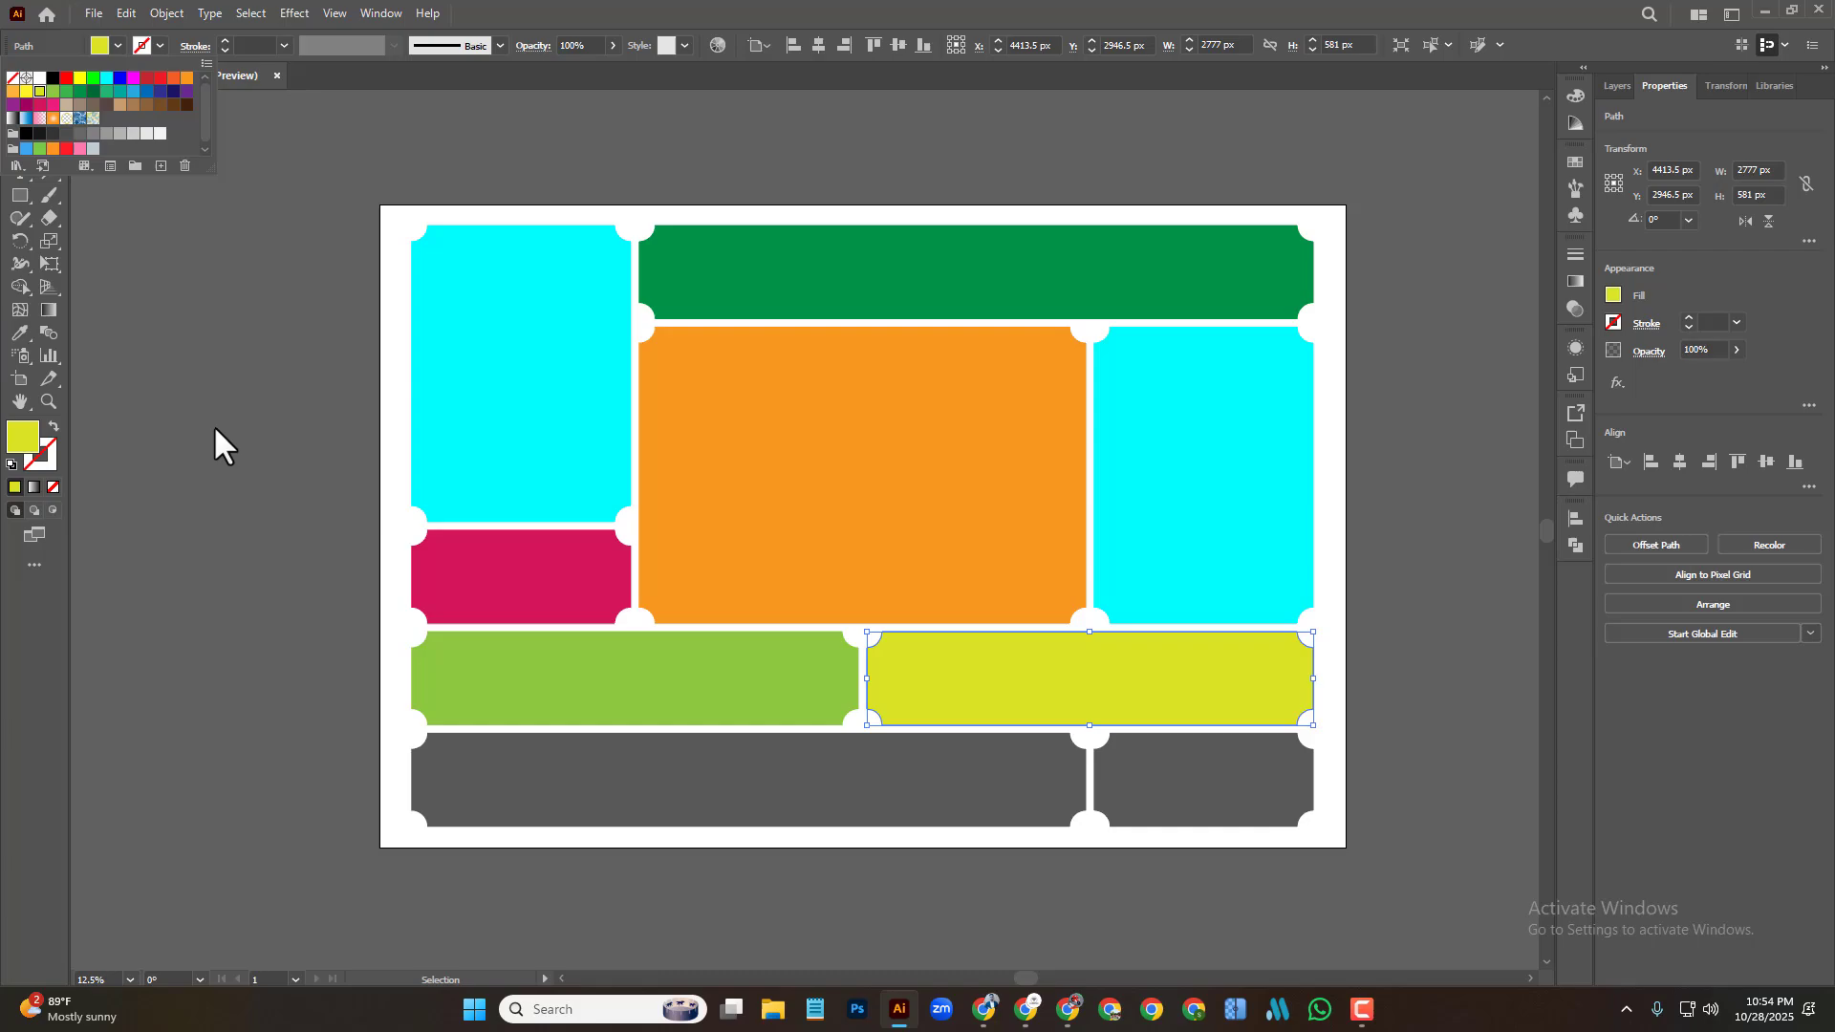
Fill the wide block in the lowest row with bright green, match the small block beside it to the dark green block, and deselect.
click(623, 820)
click(101, 45)
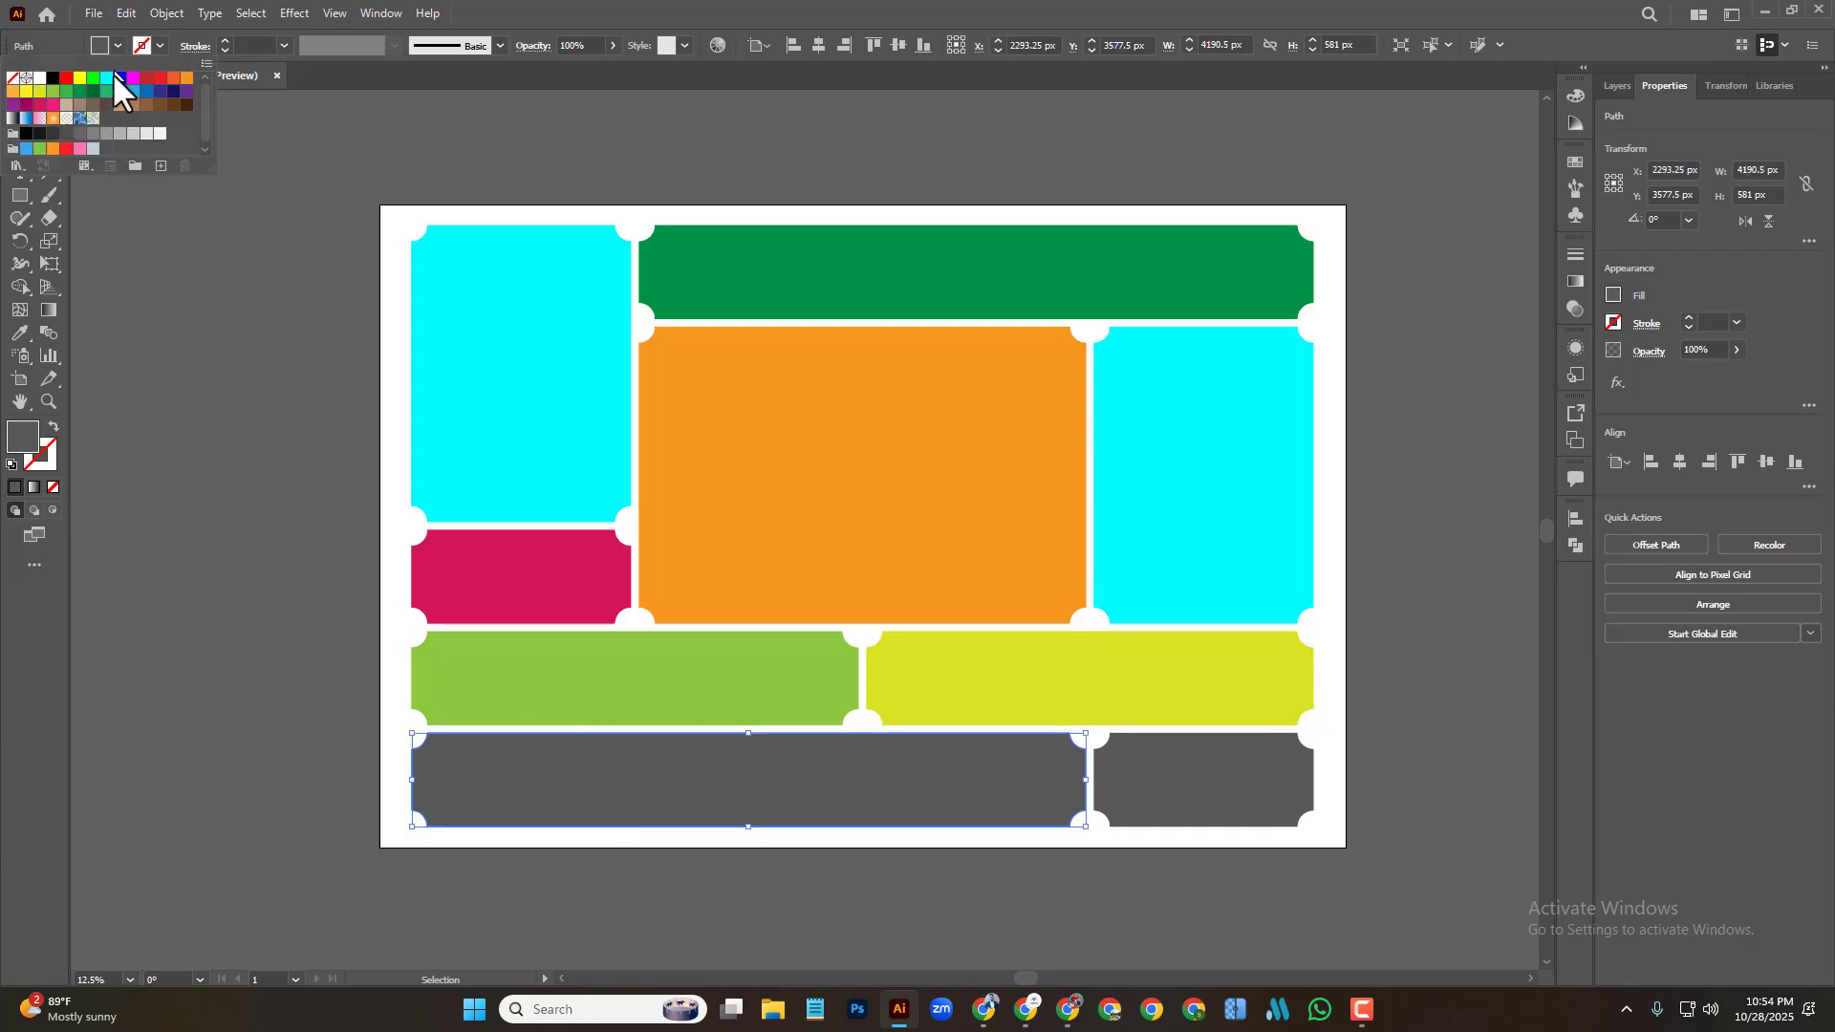
click(93, 77)
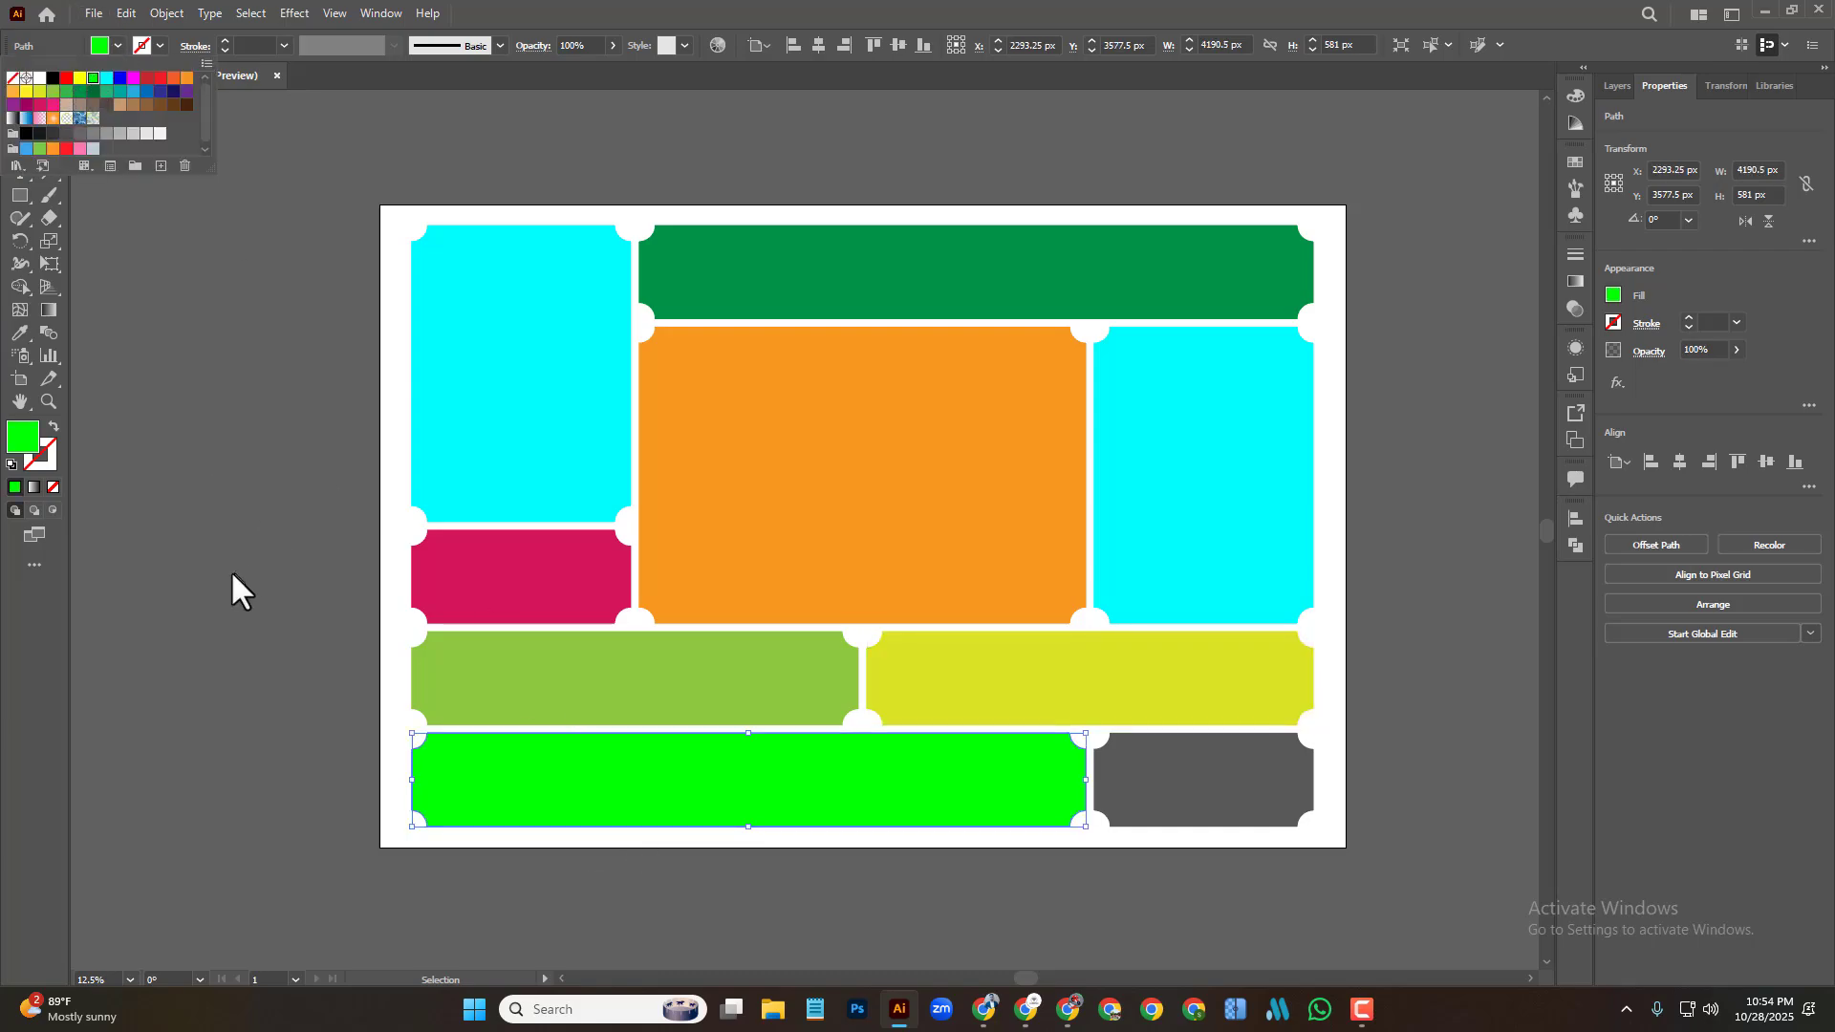
click(1159, 812)
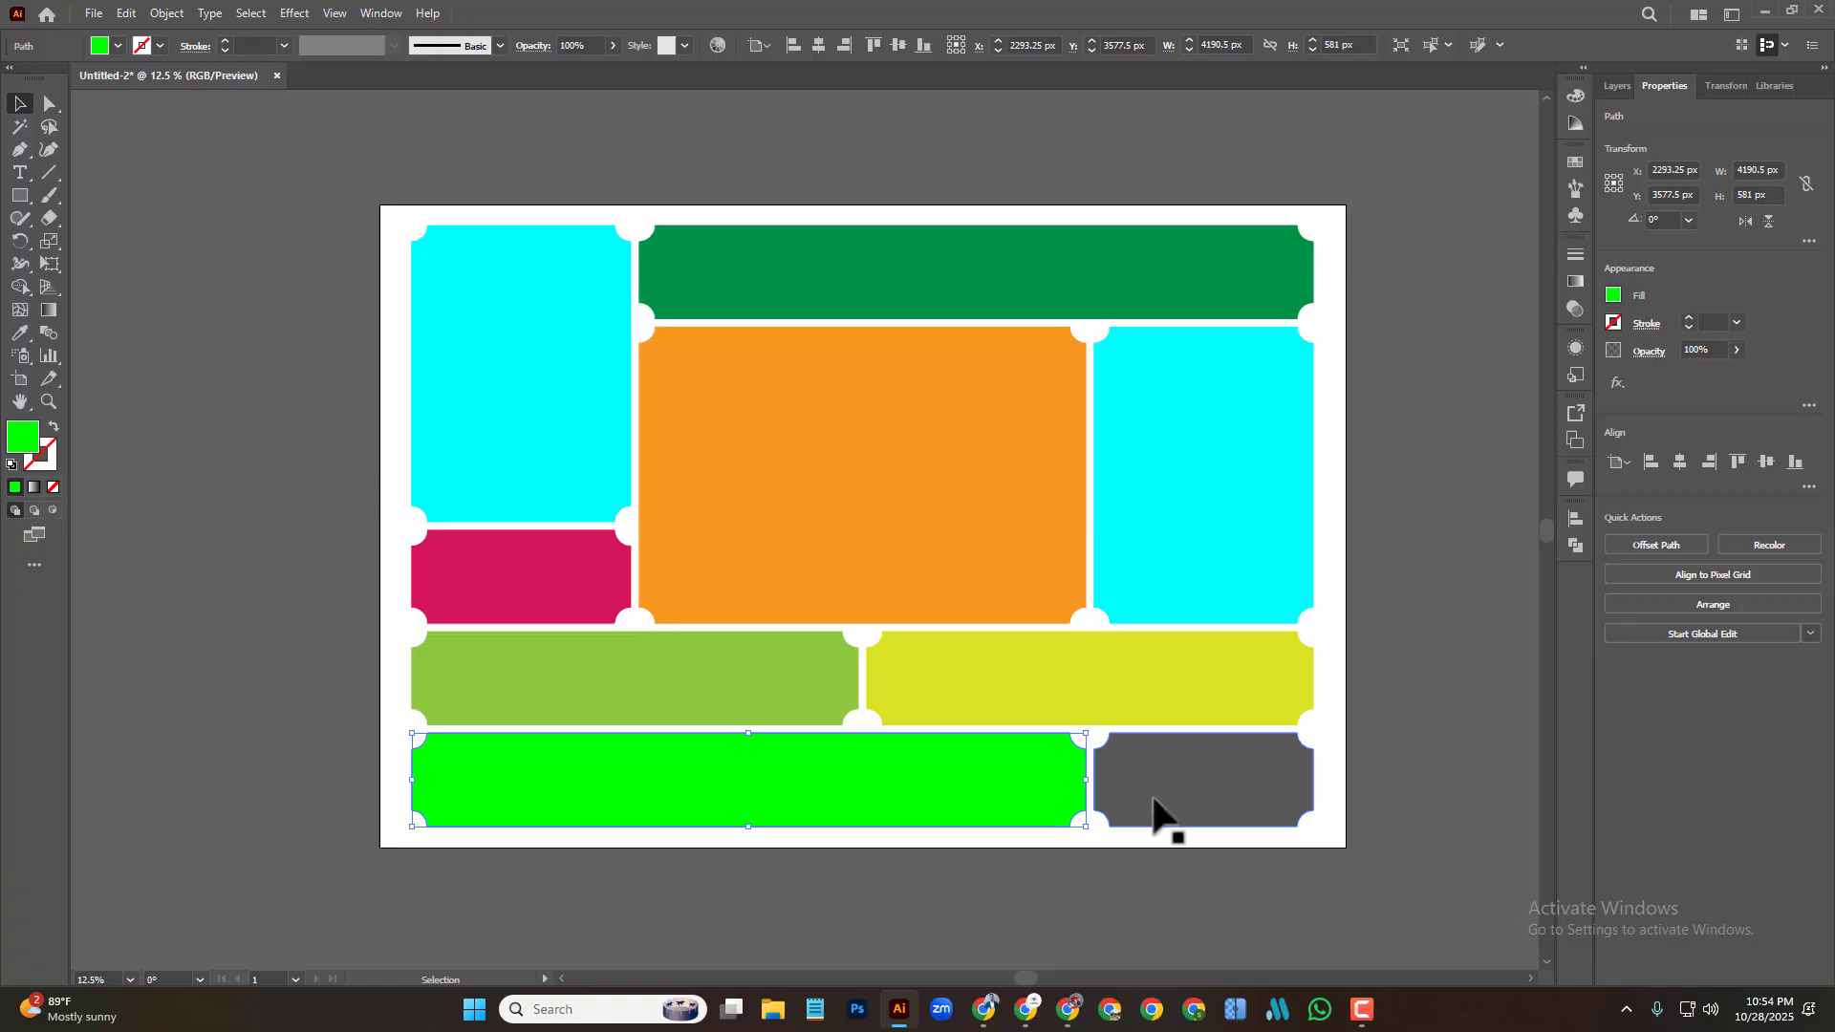
click(20, 333)
click(1081, 293)
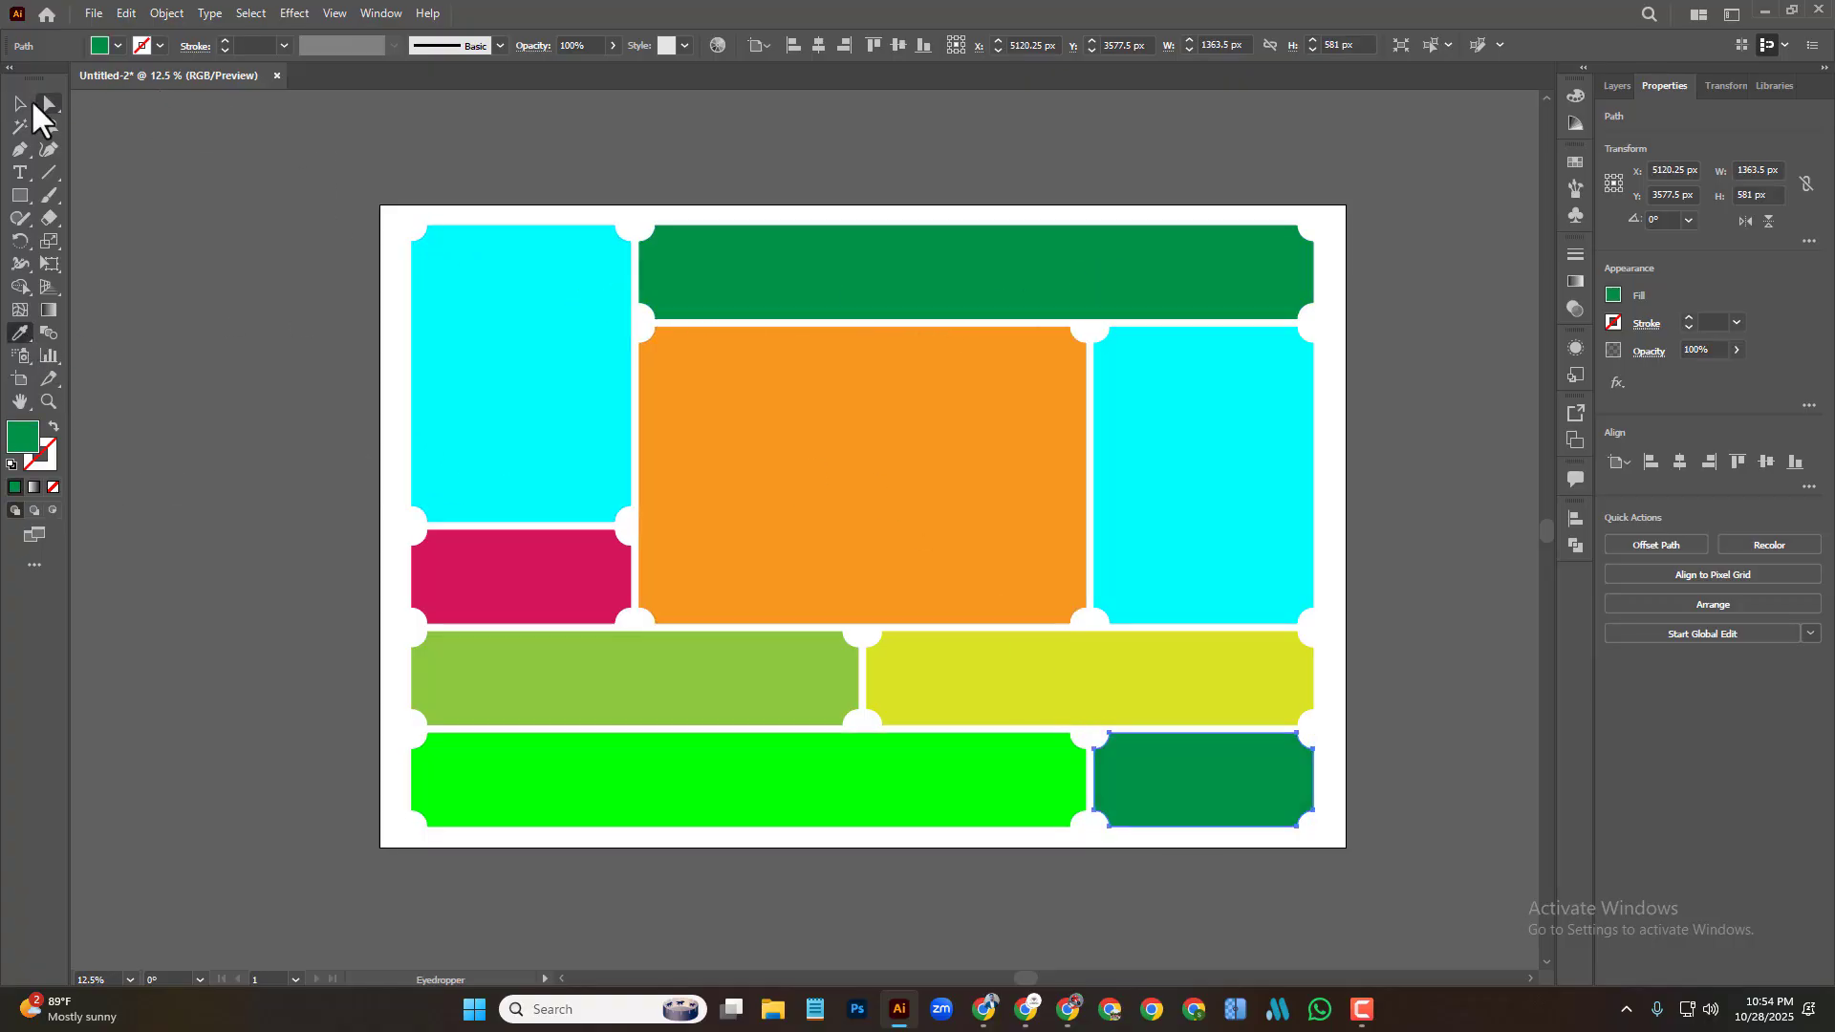
click(23, 106)
click(217, 250)
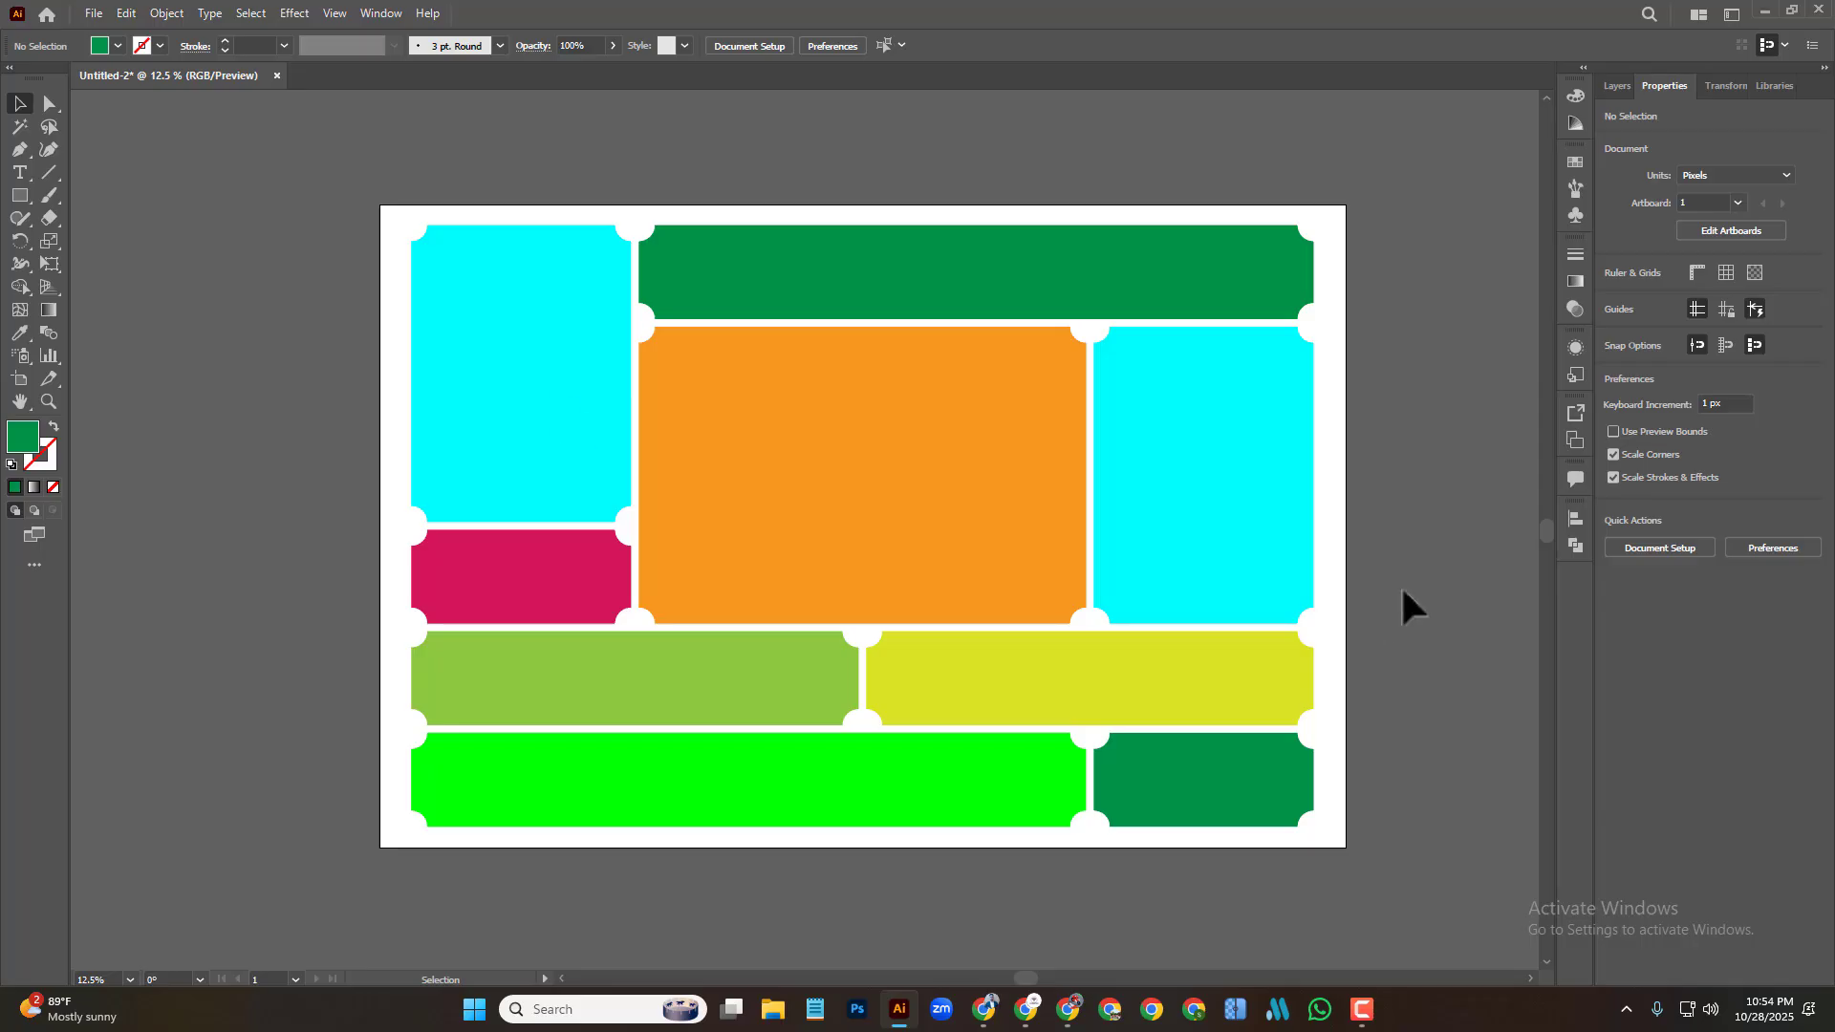
Group all the coloured grid blocks into one object and deselect.
key(ctrl+a)
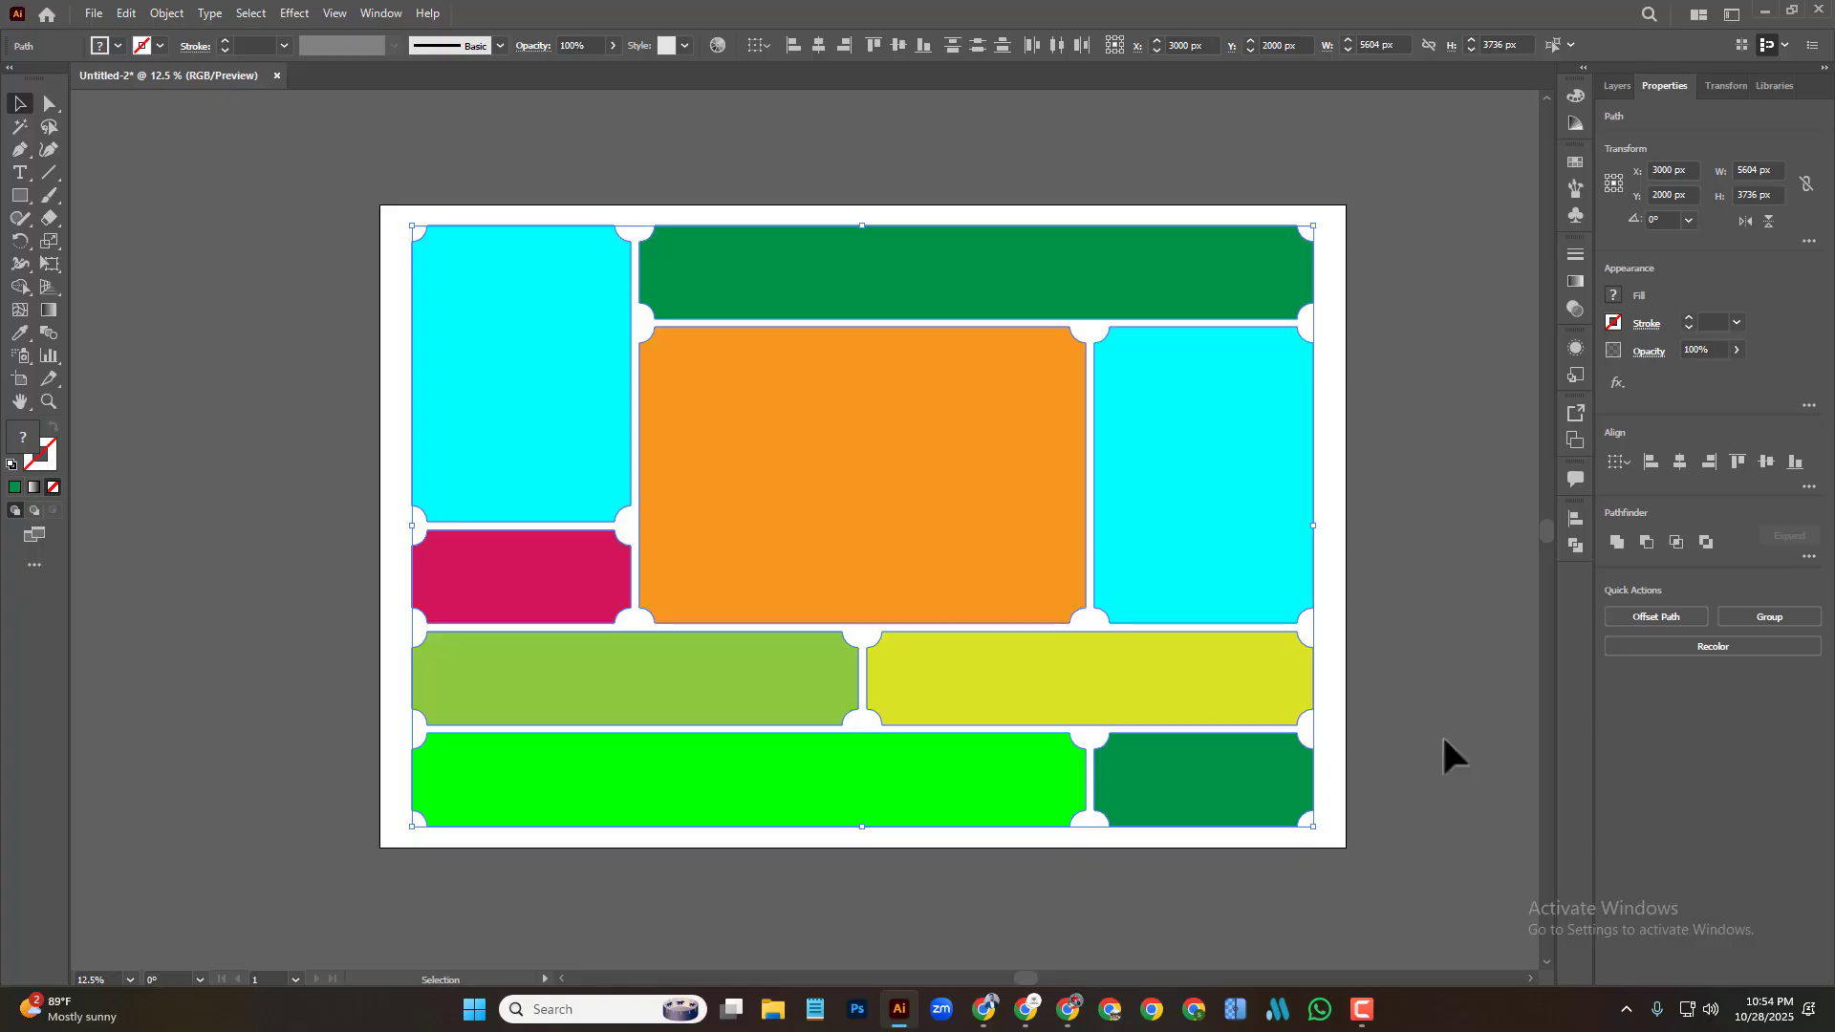
key(ctrl+g)
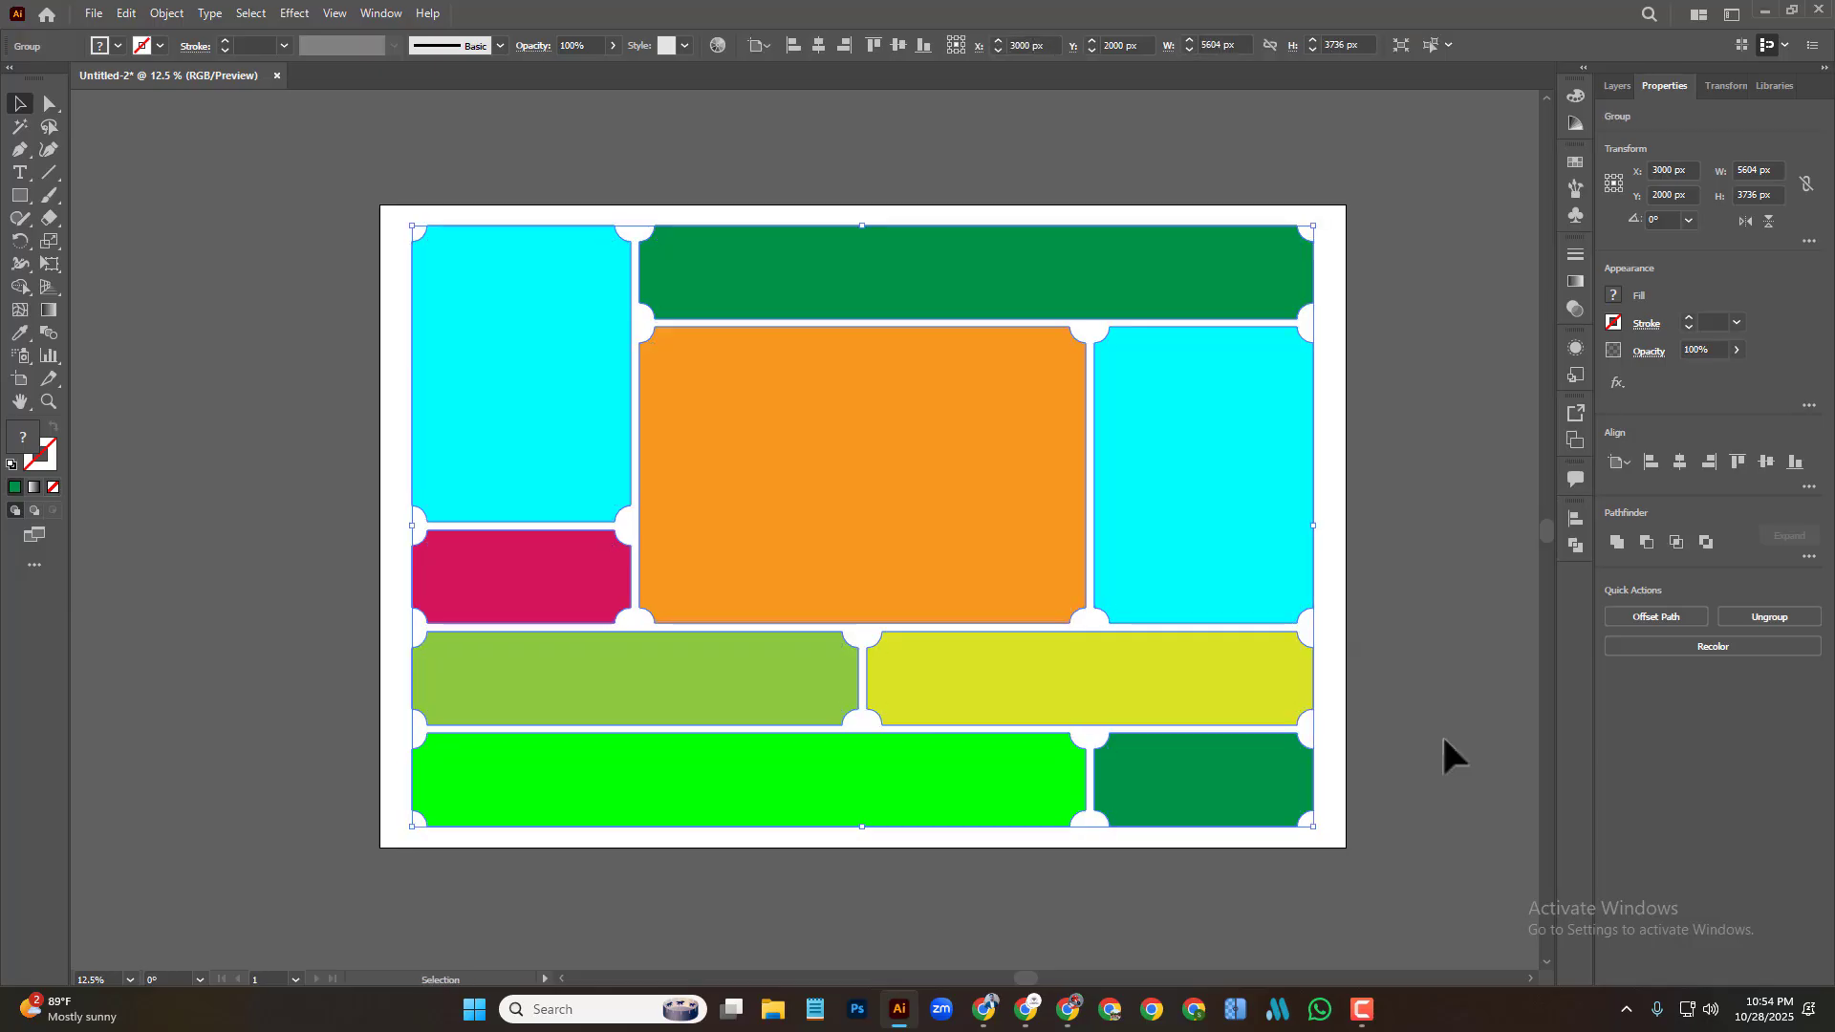
click(1442, 732)
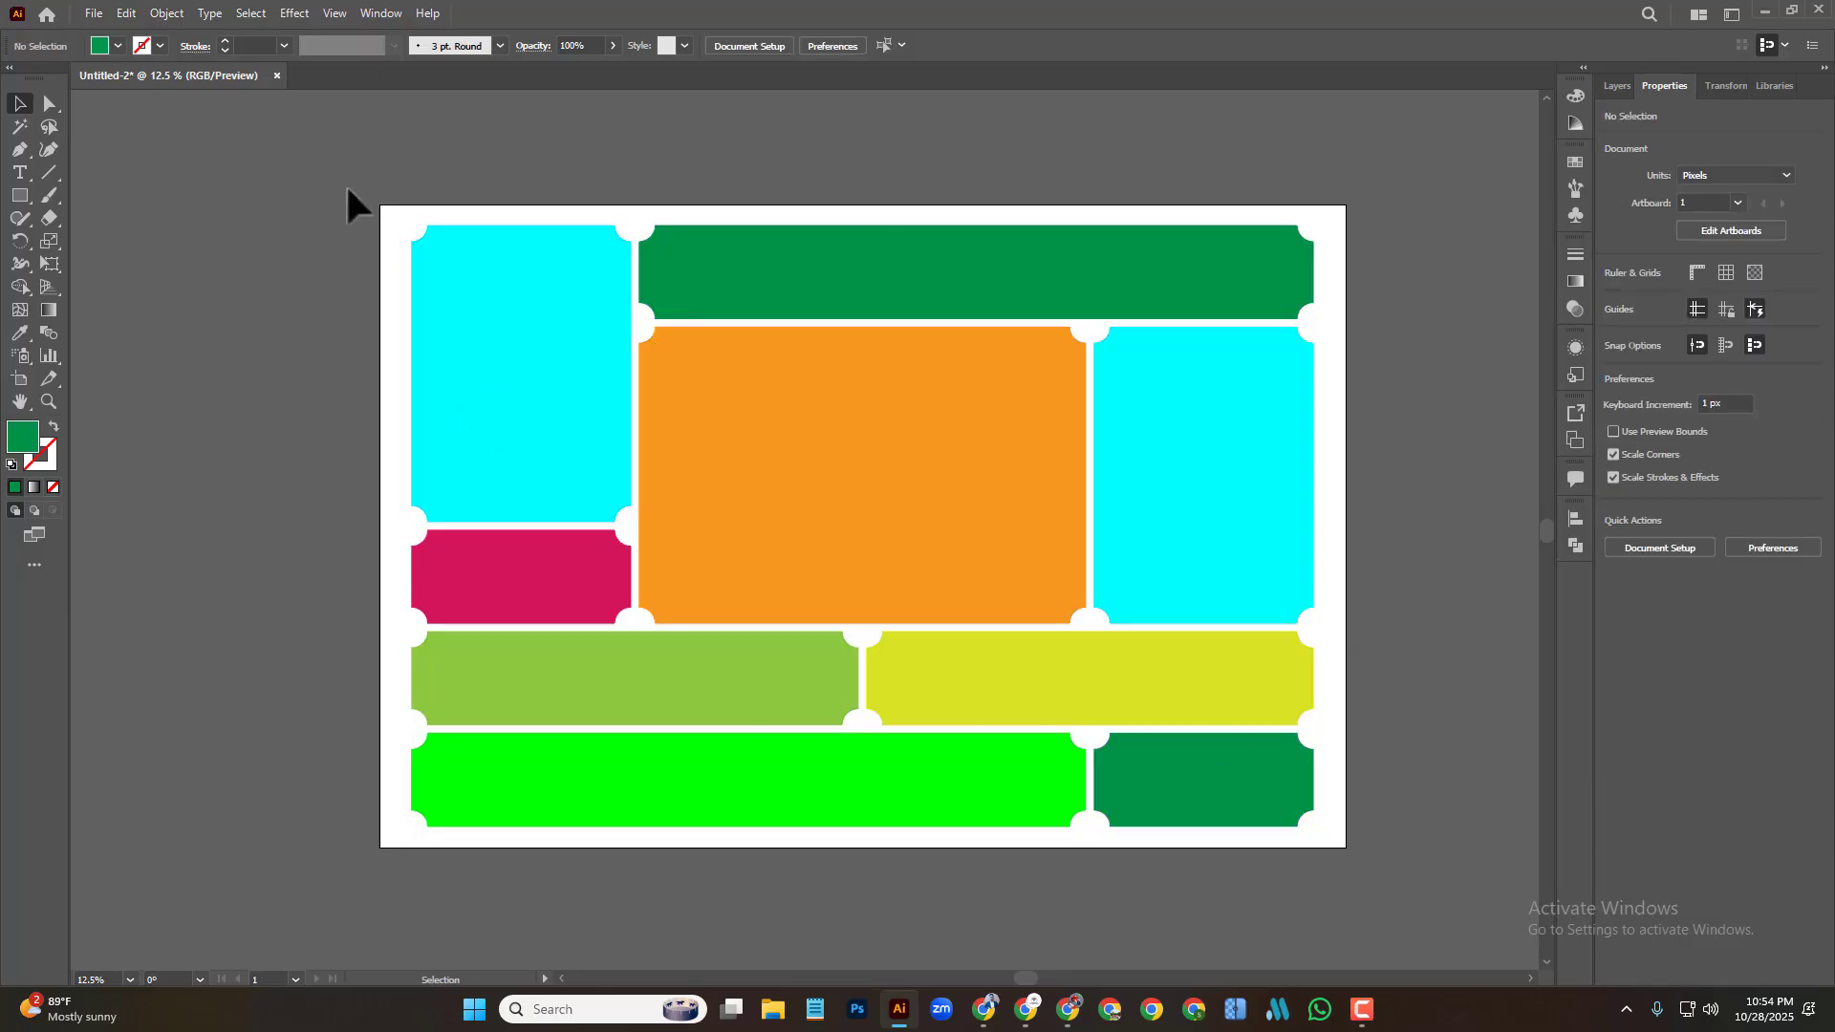
Apply a black Multiply drop shadow at 95% opacity, with 7 px offsets and 5 px blur, to the grouped grid, and deselect.
key(ctrl+a)
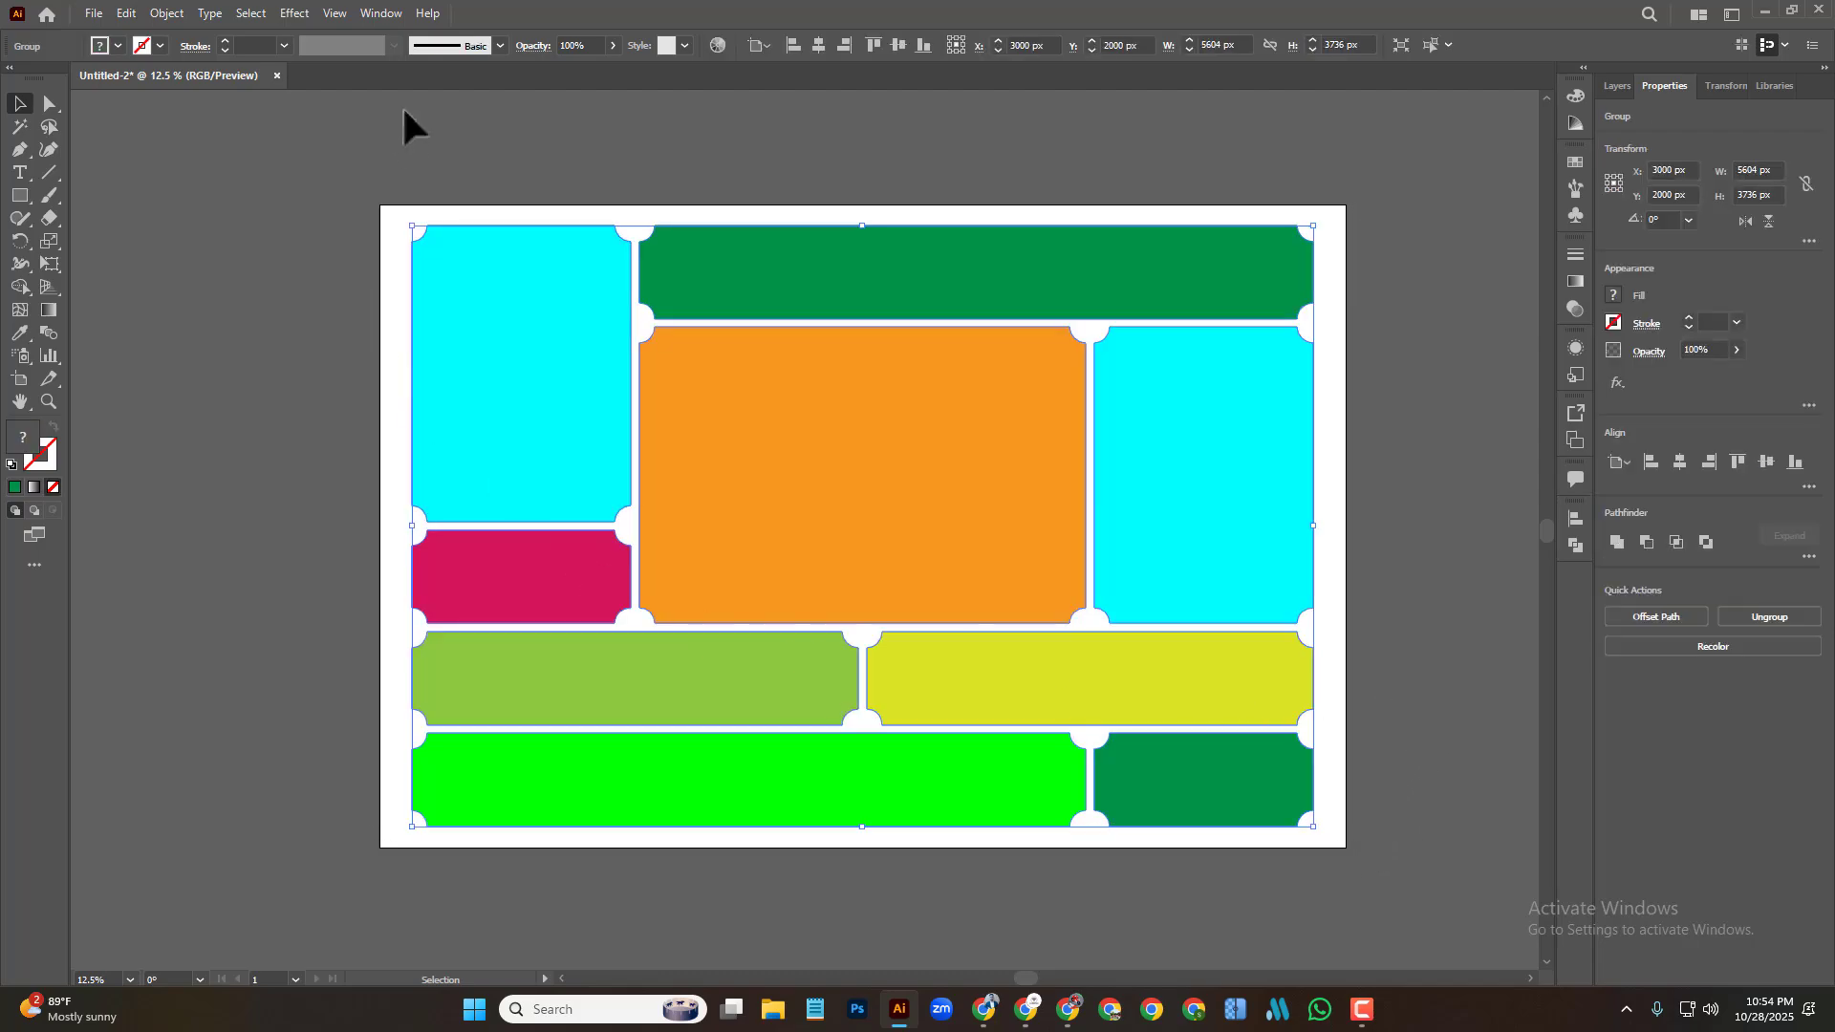
click(296, 14)
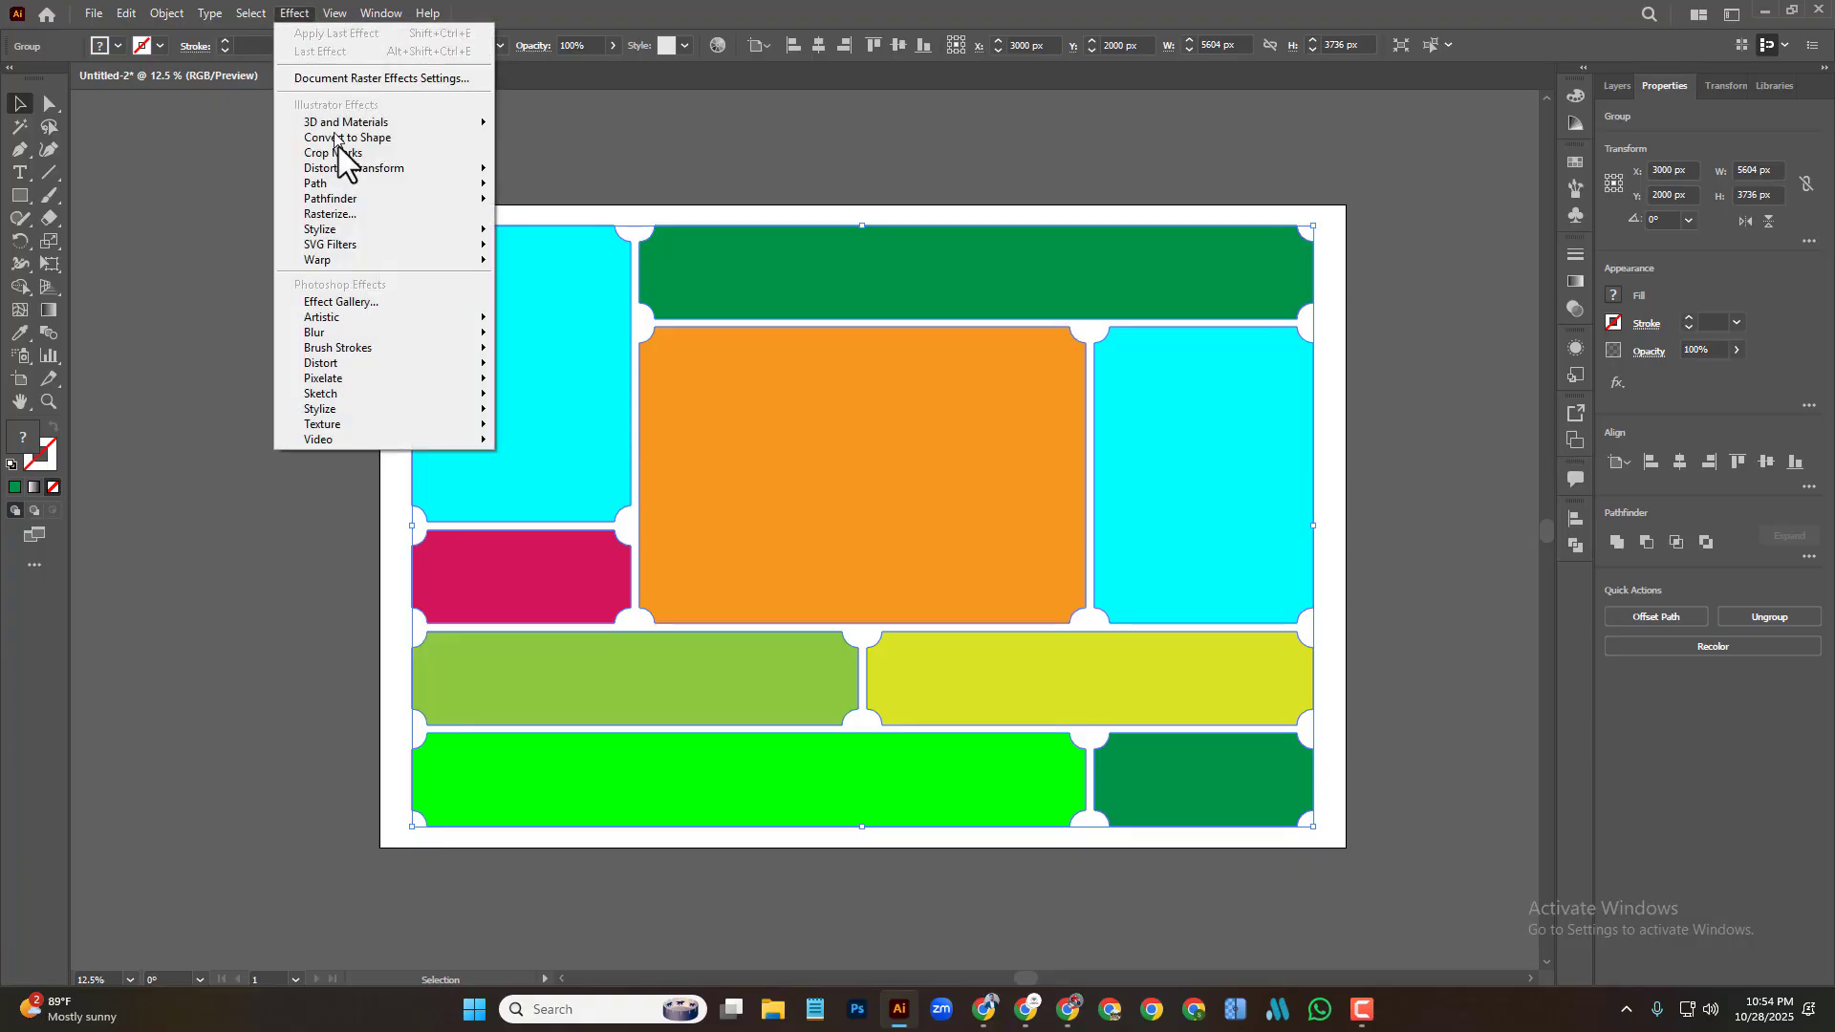
mouse_move(315, 233)
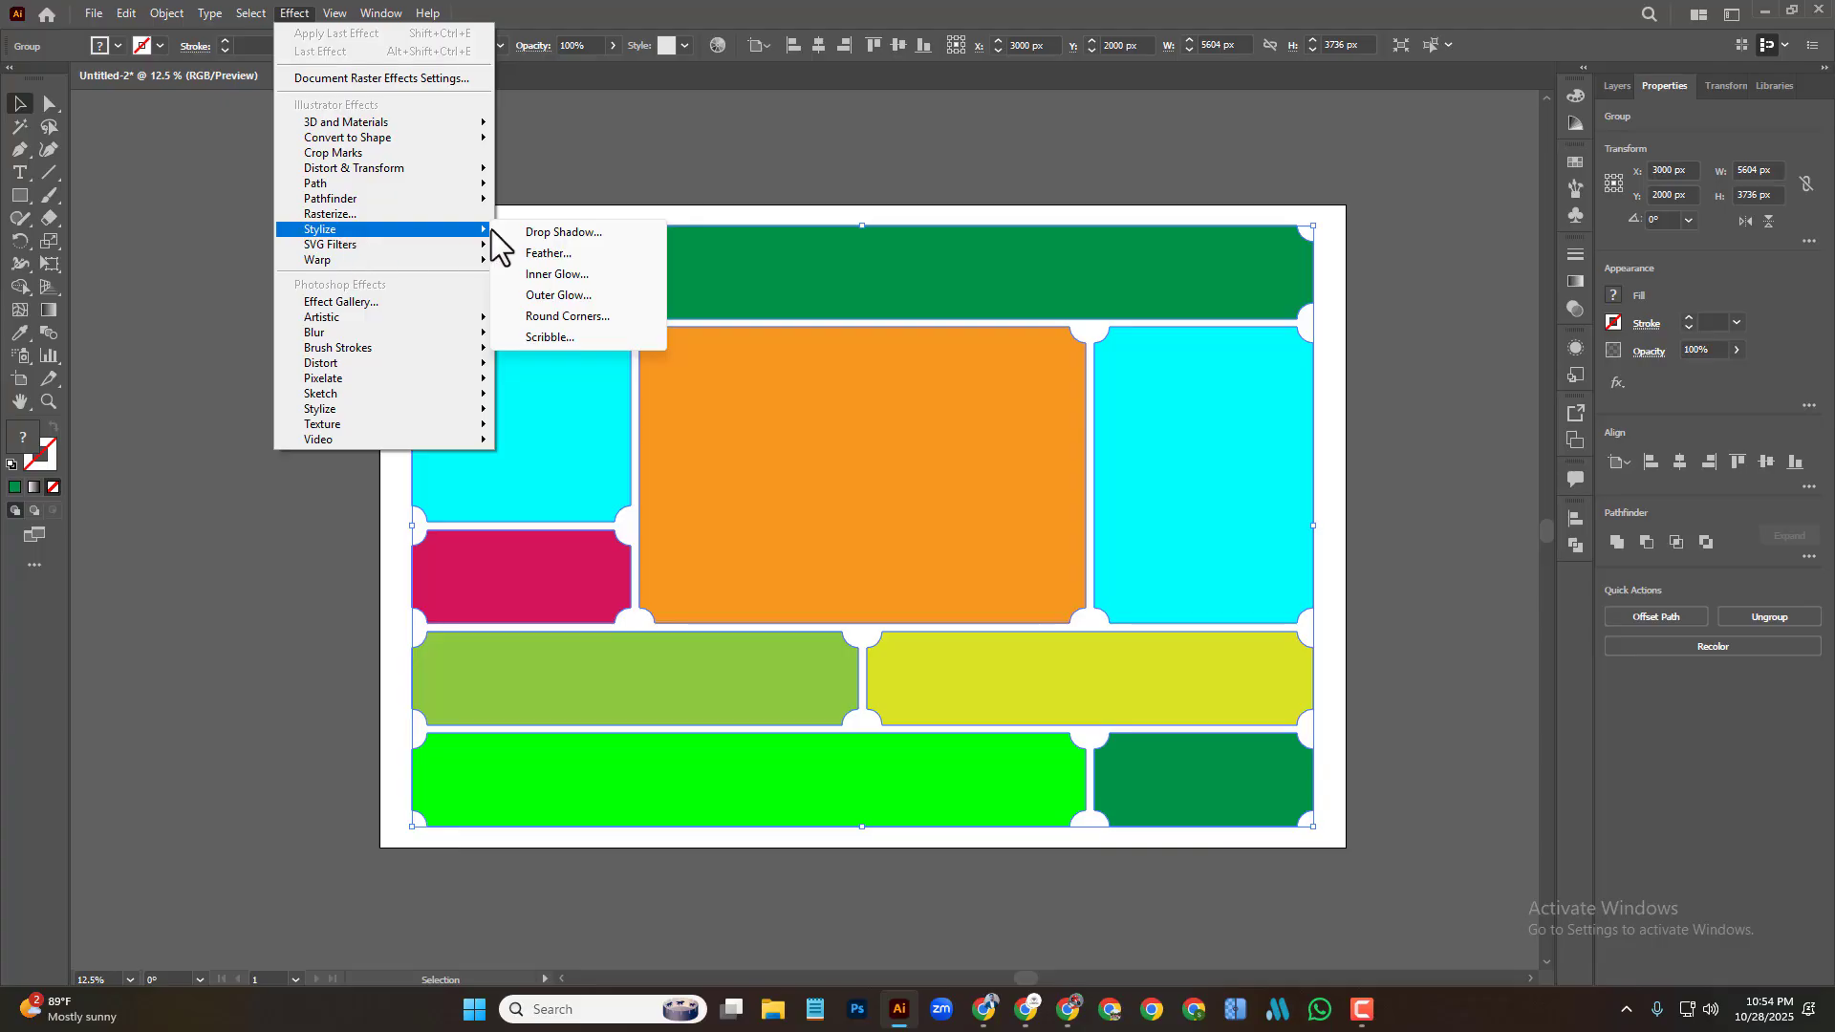
click(566, 234)
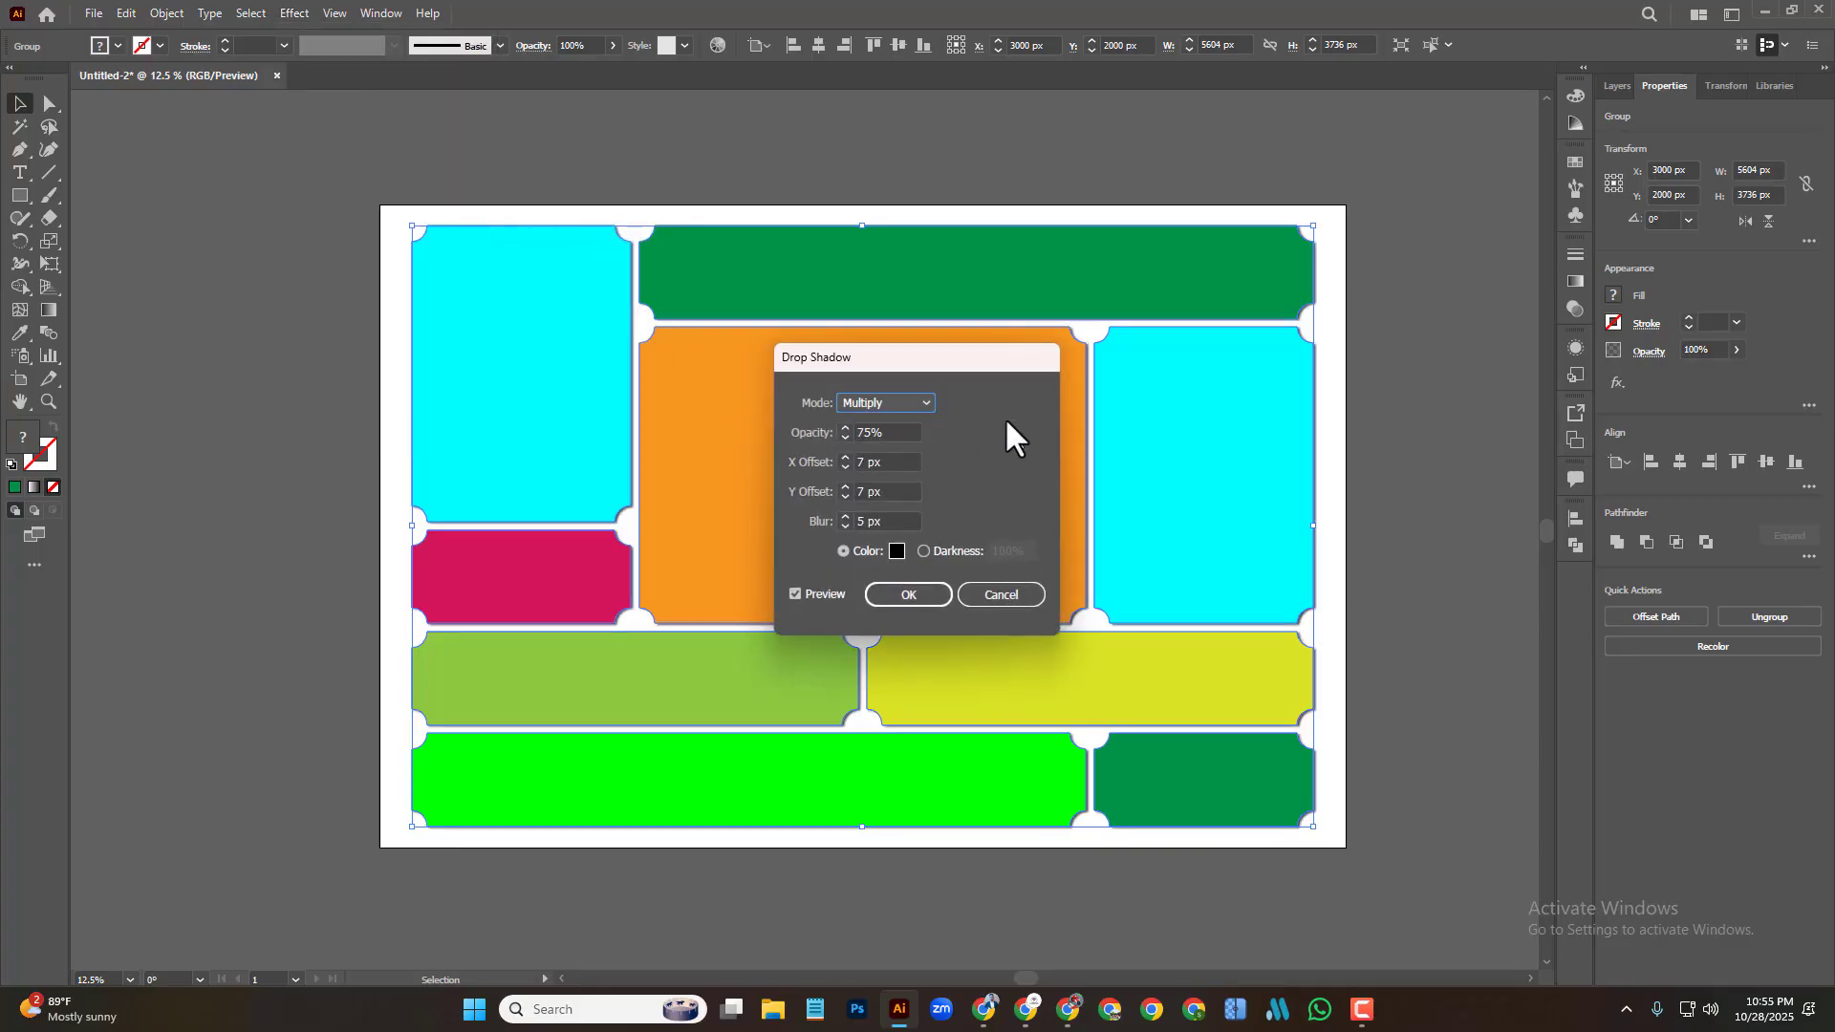
drag(932, 359, 1520, 341)
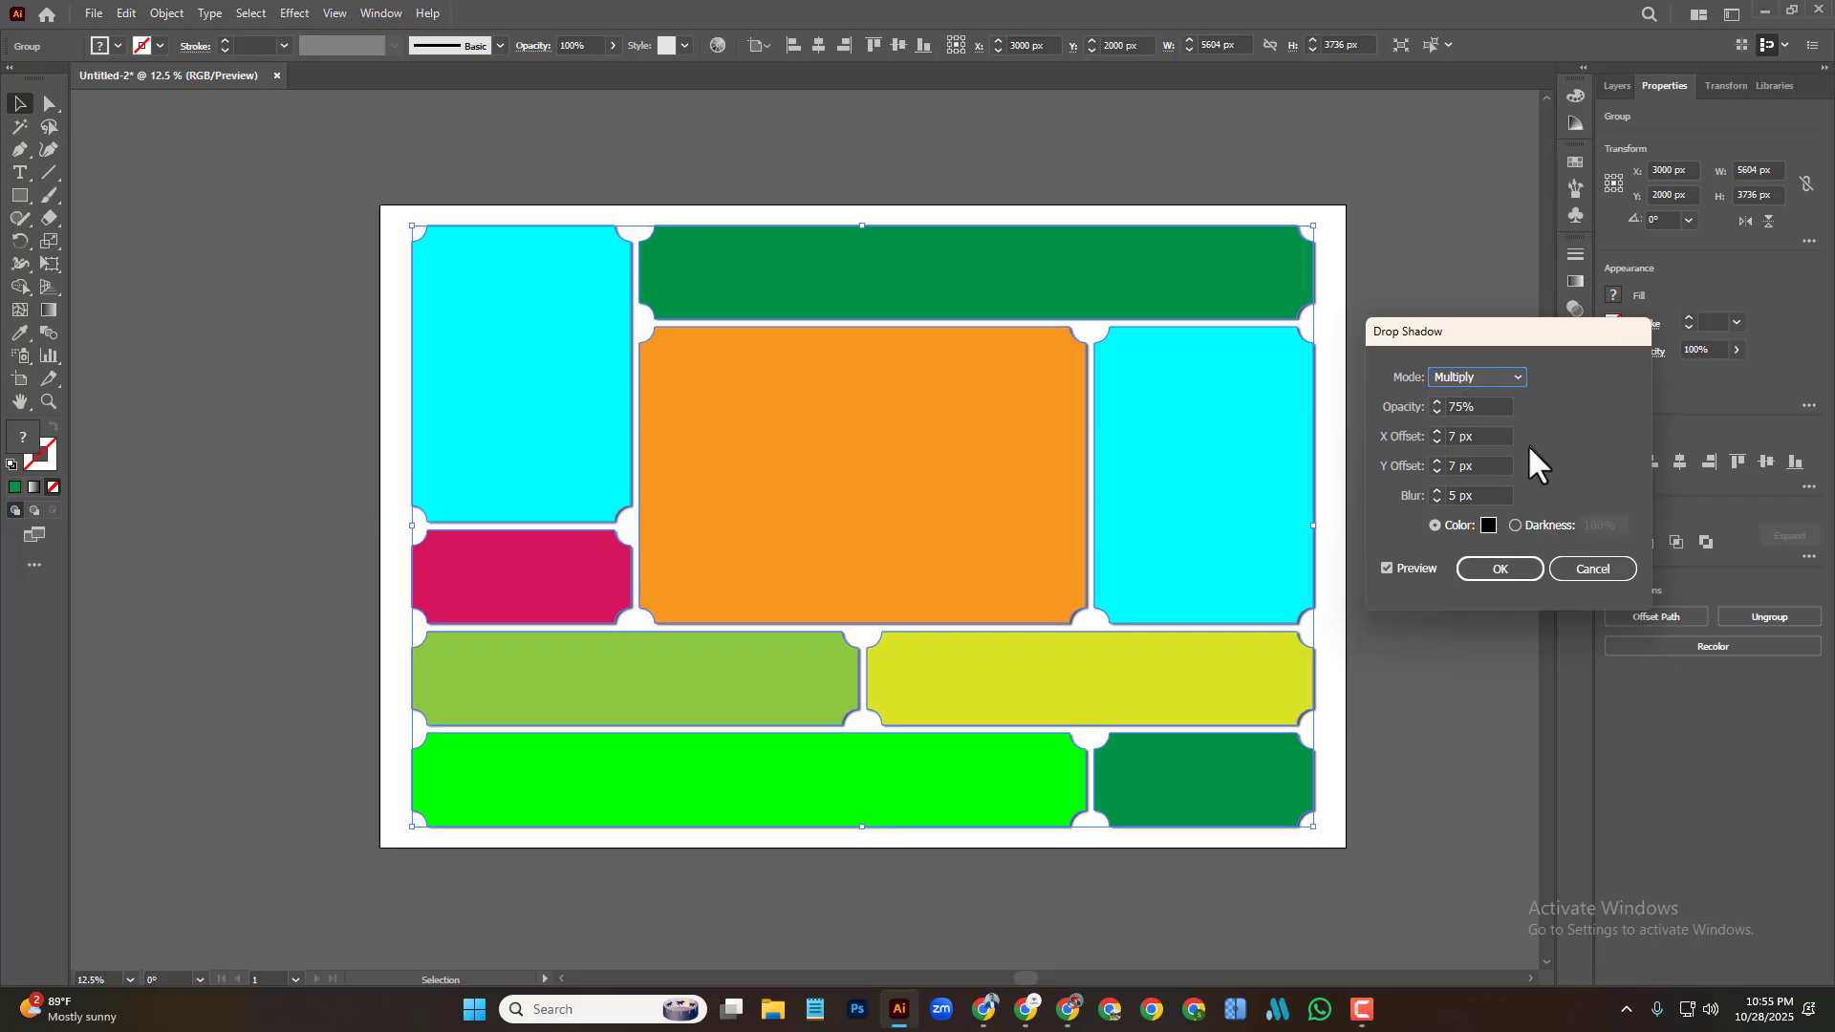
click(1430, 523)
click(1480, 405)
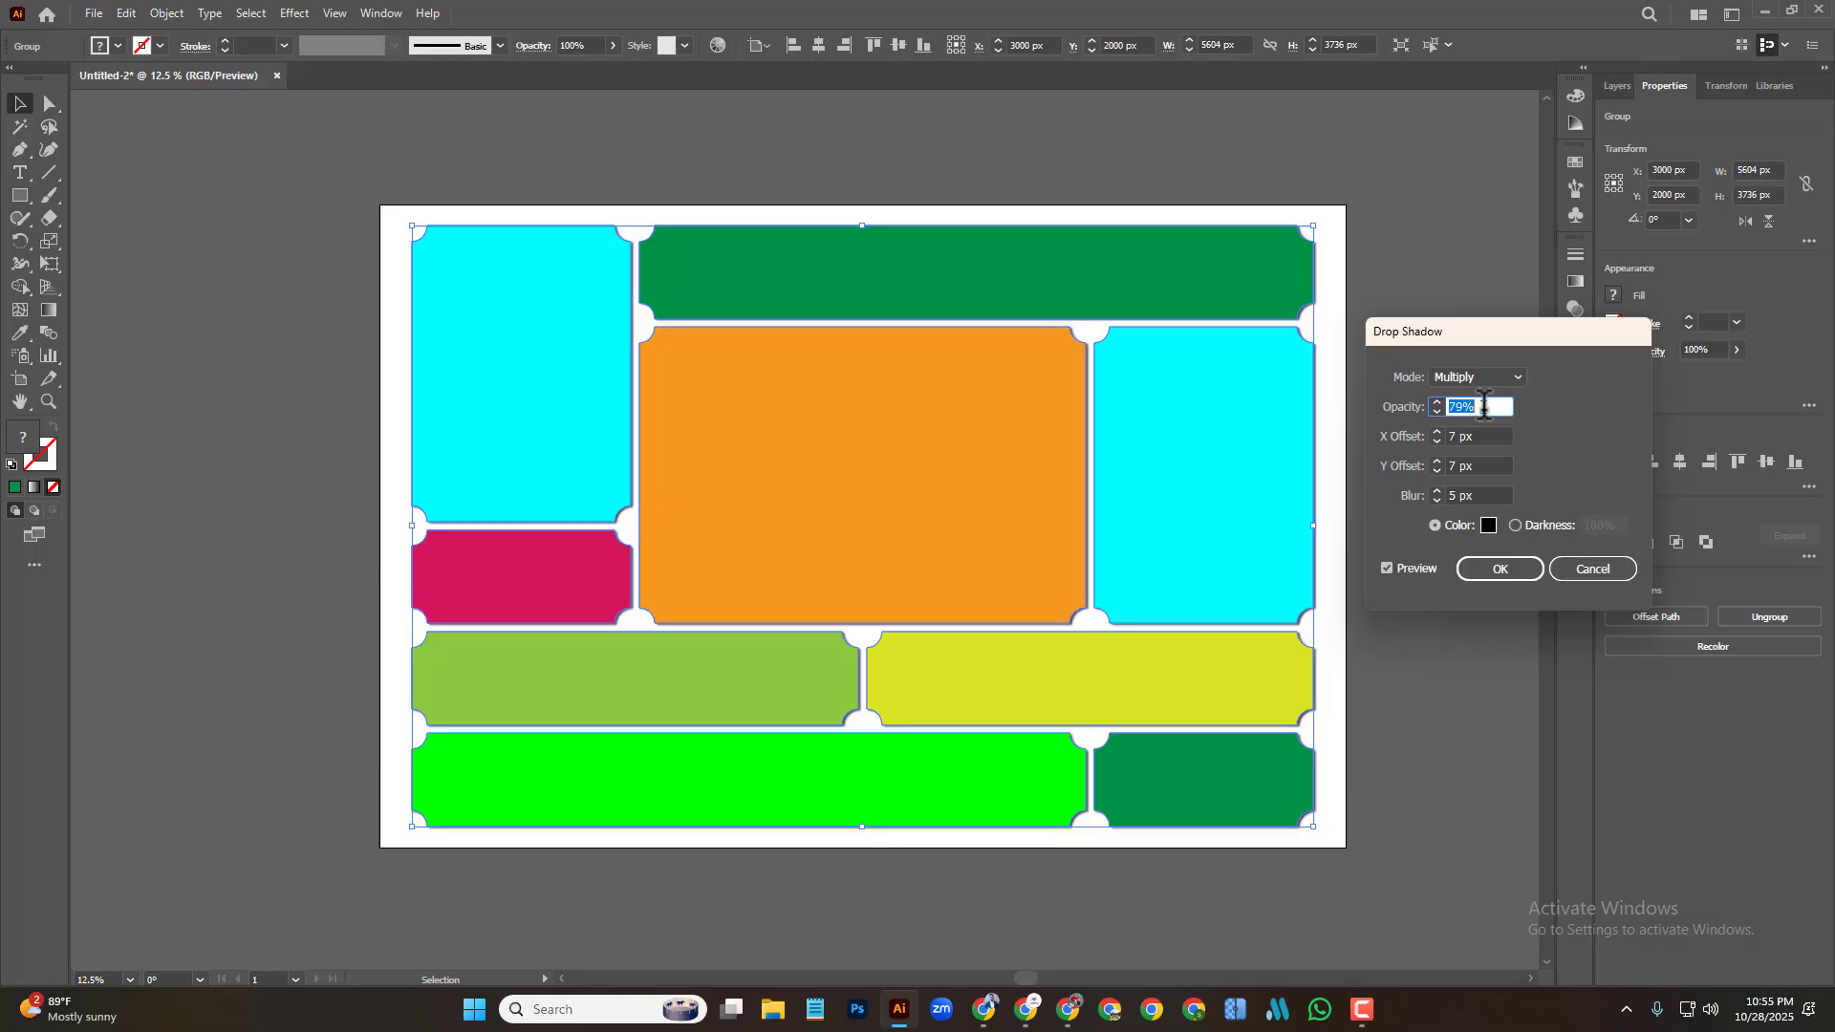
key(Up)
key(Up)
key(Up)
key(Up)
key(Up)
key(Up)
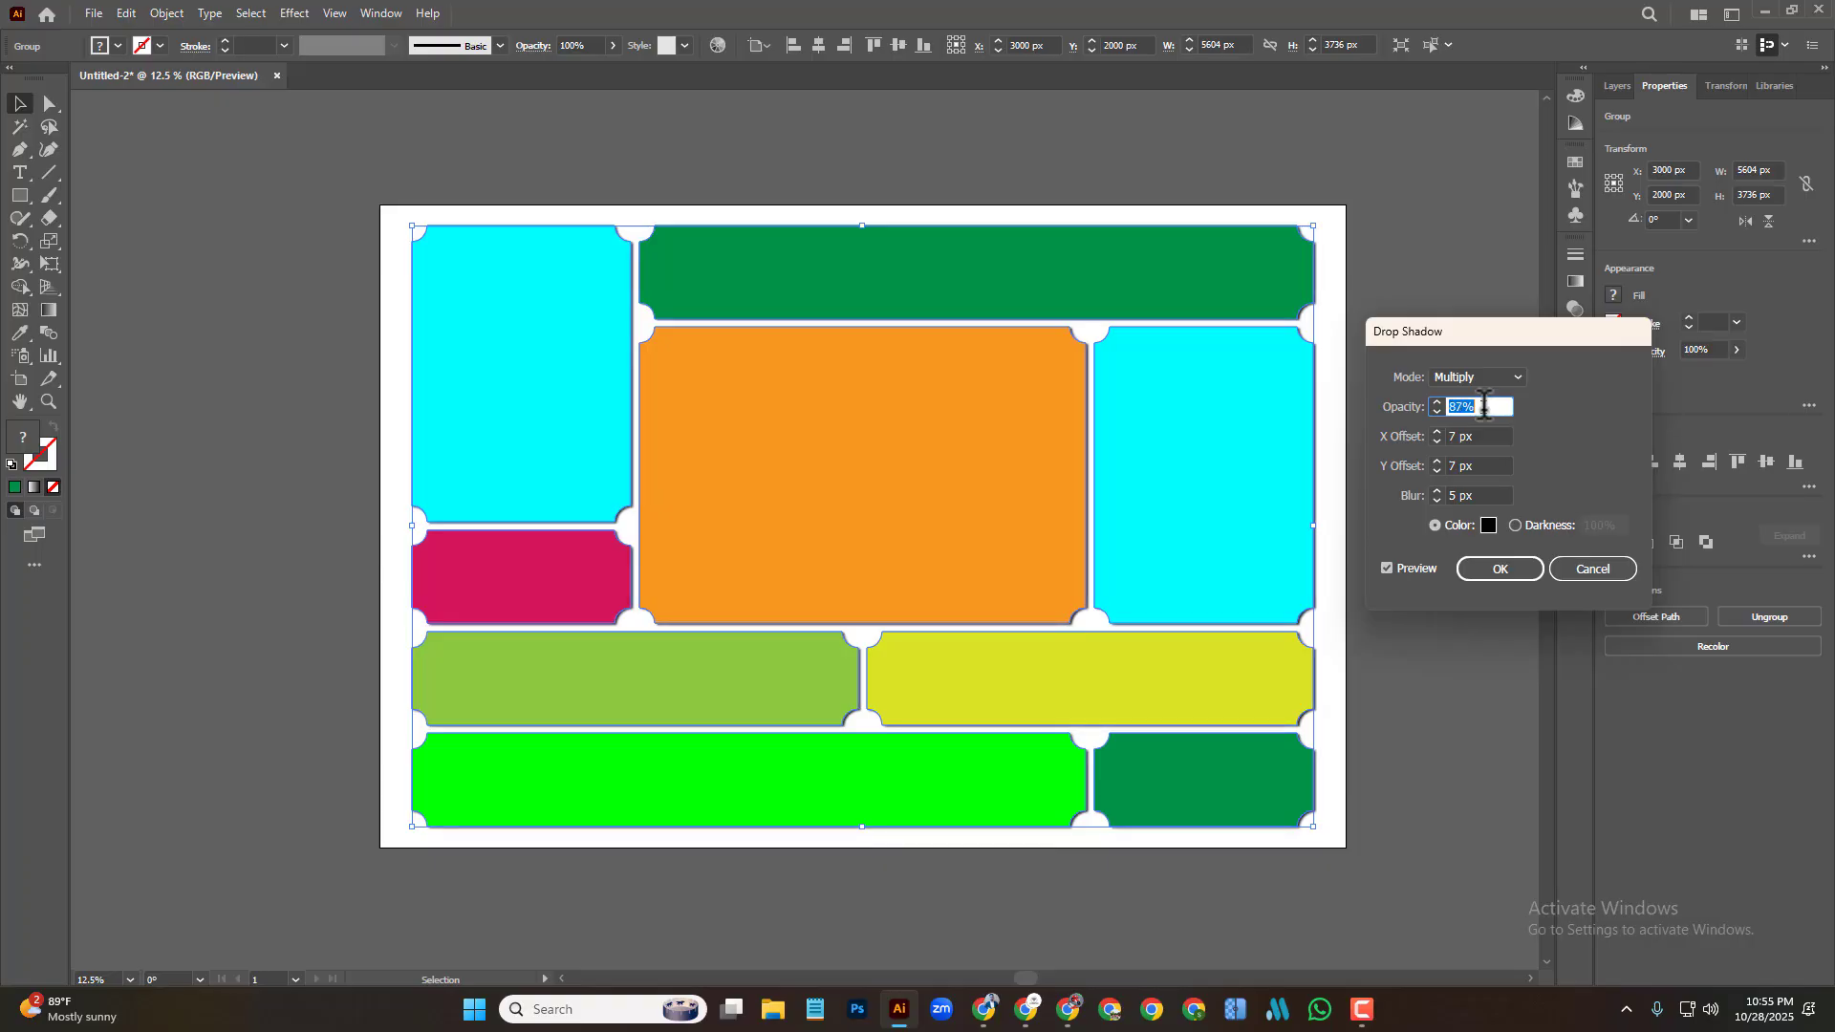
text(95)
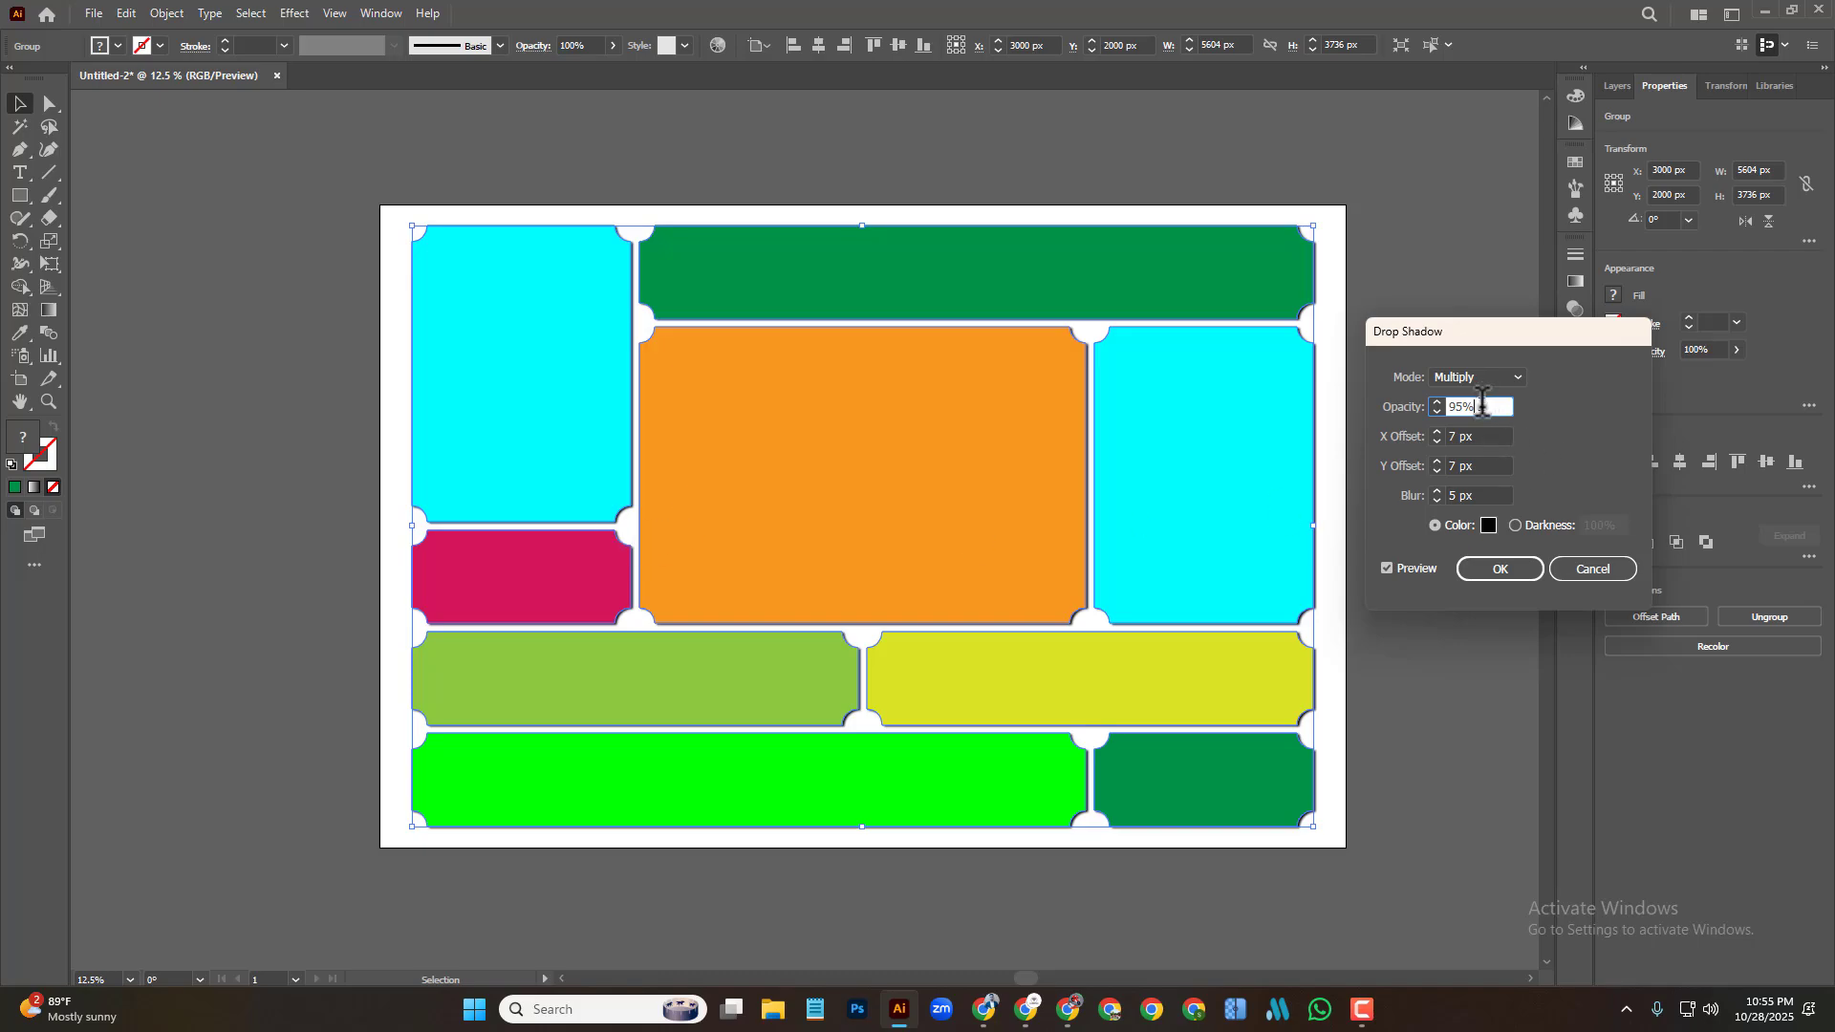
drag(1481, 402, 1439, 410)
click(1501, 569)
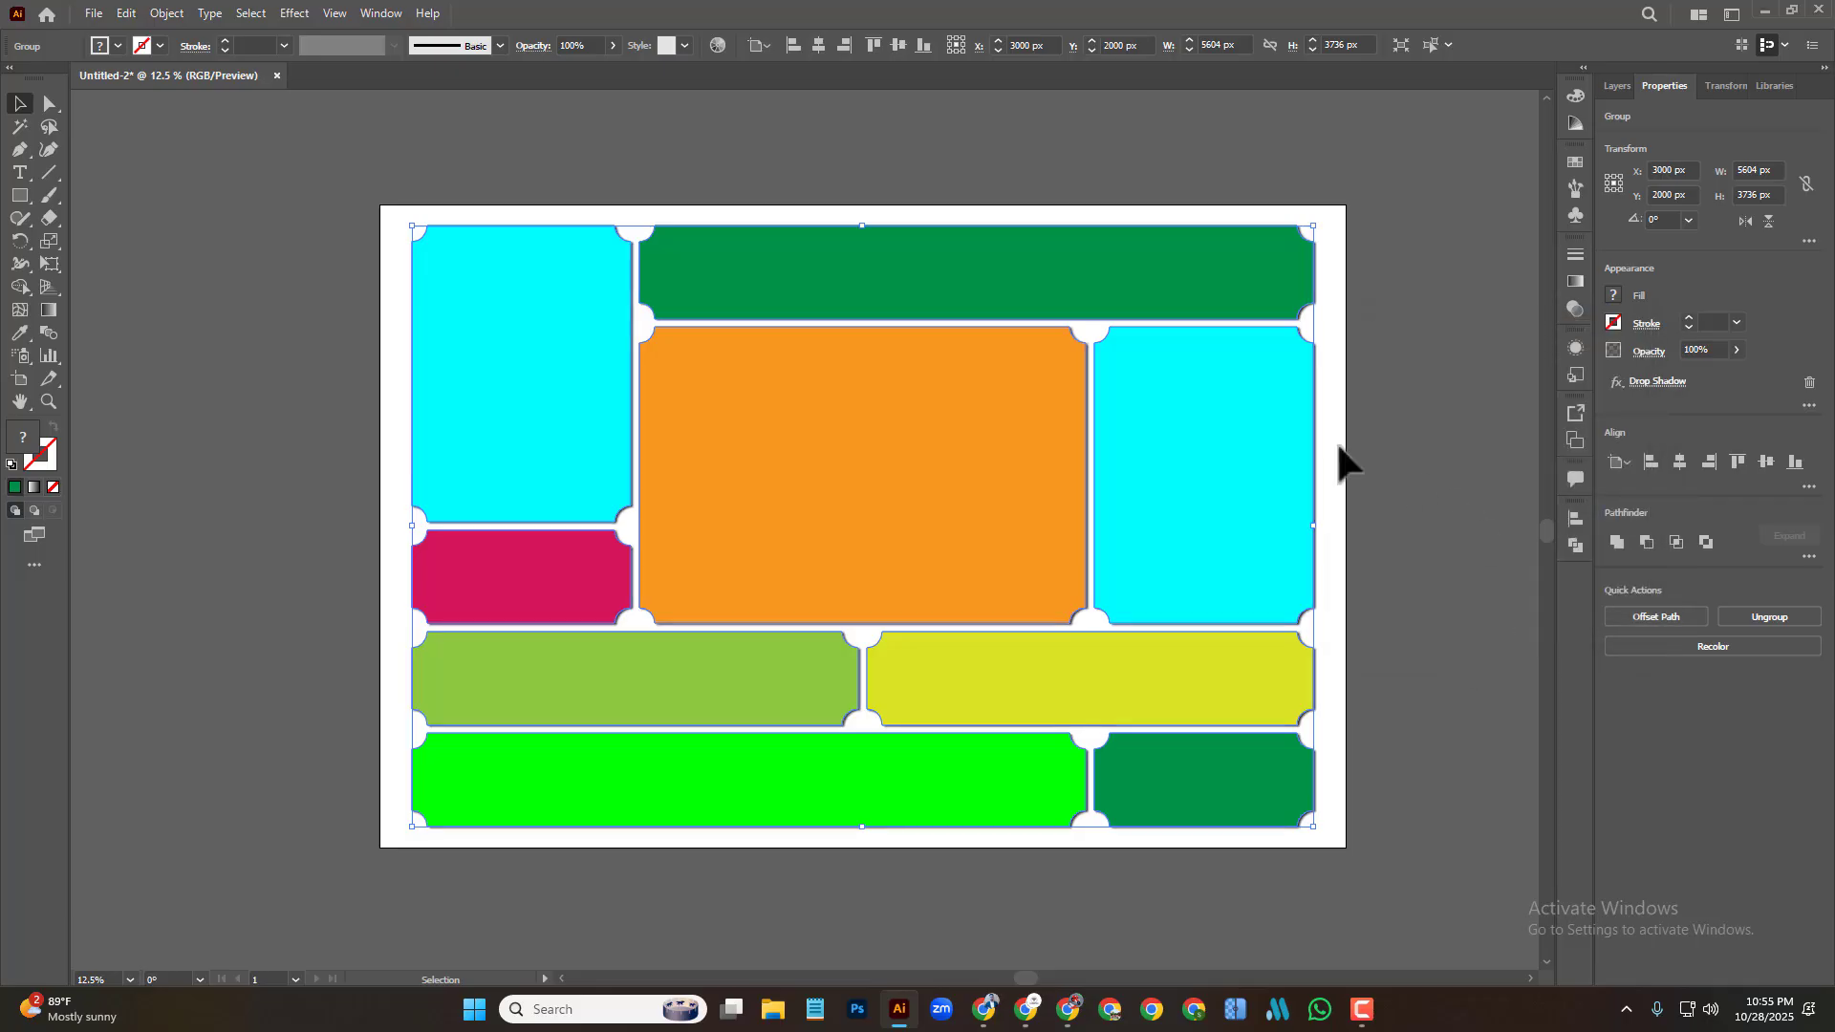
click(1411, 540)
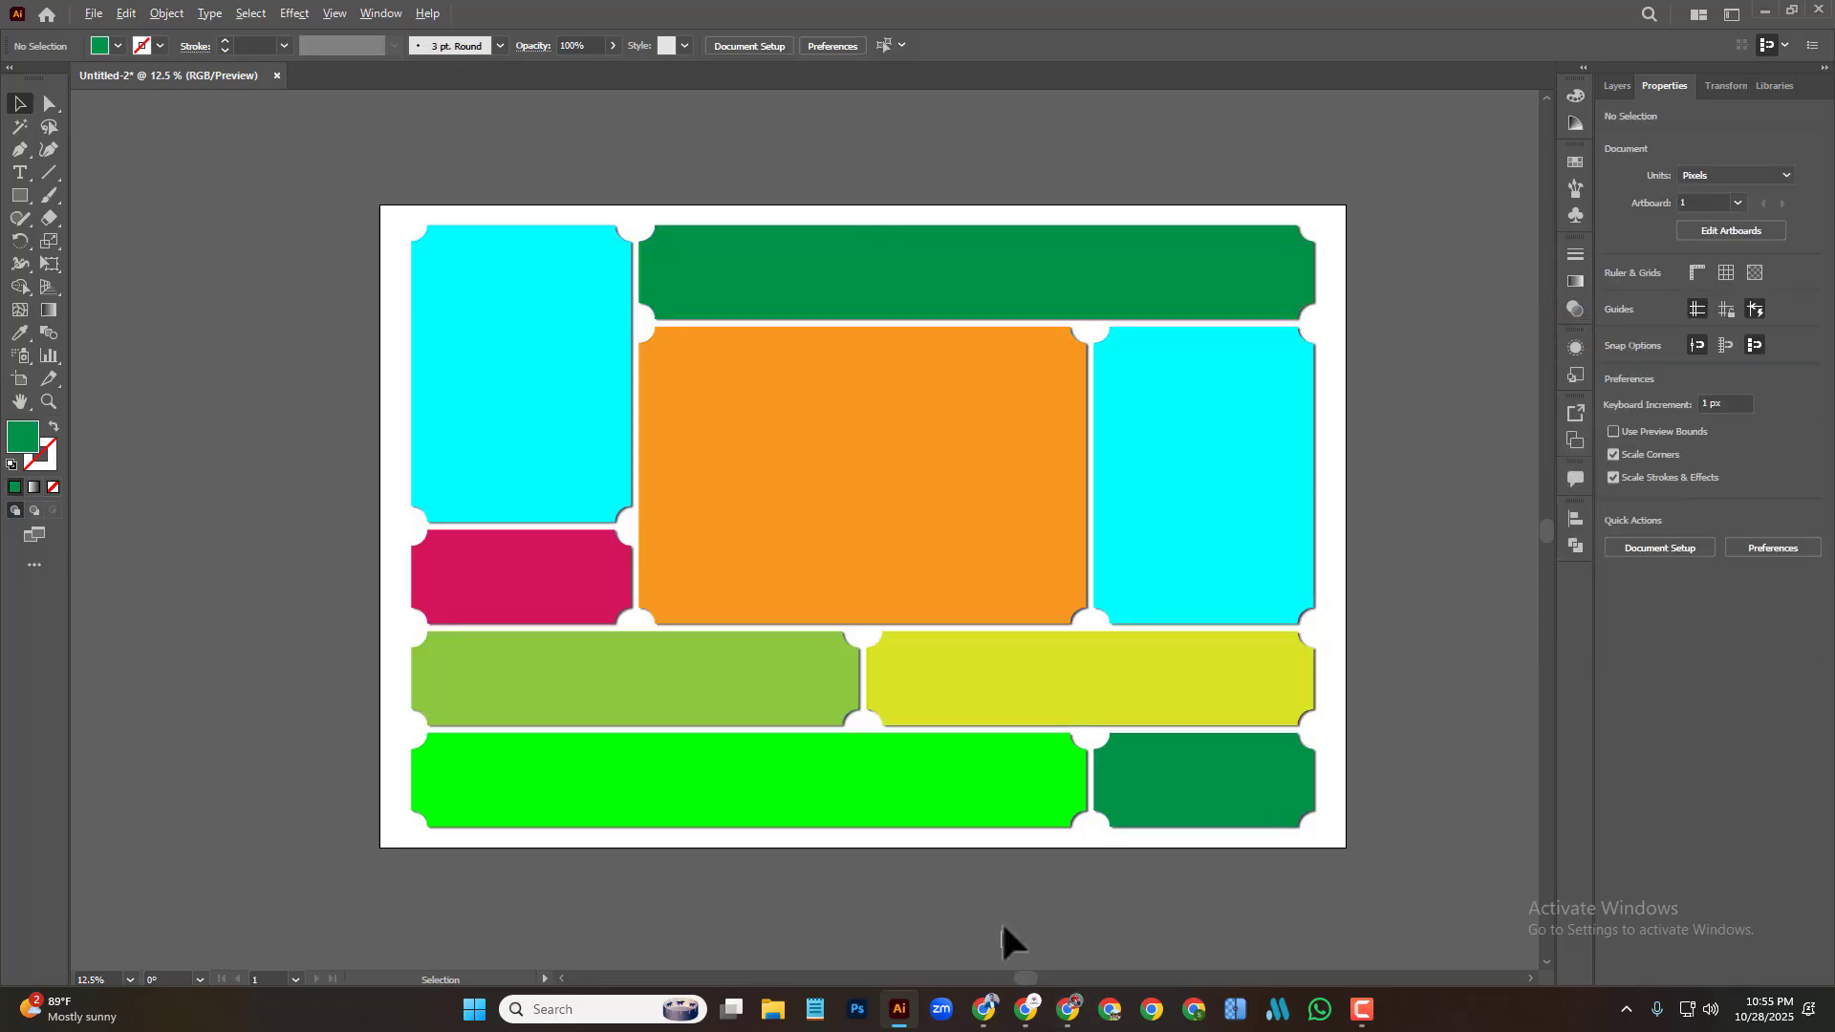
Examine the drop shadow along the edges of the lower blocks up close, and return to the full artboard.
scroll(1043, 865, up, 5)
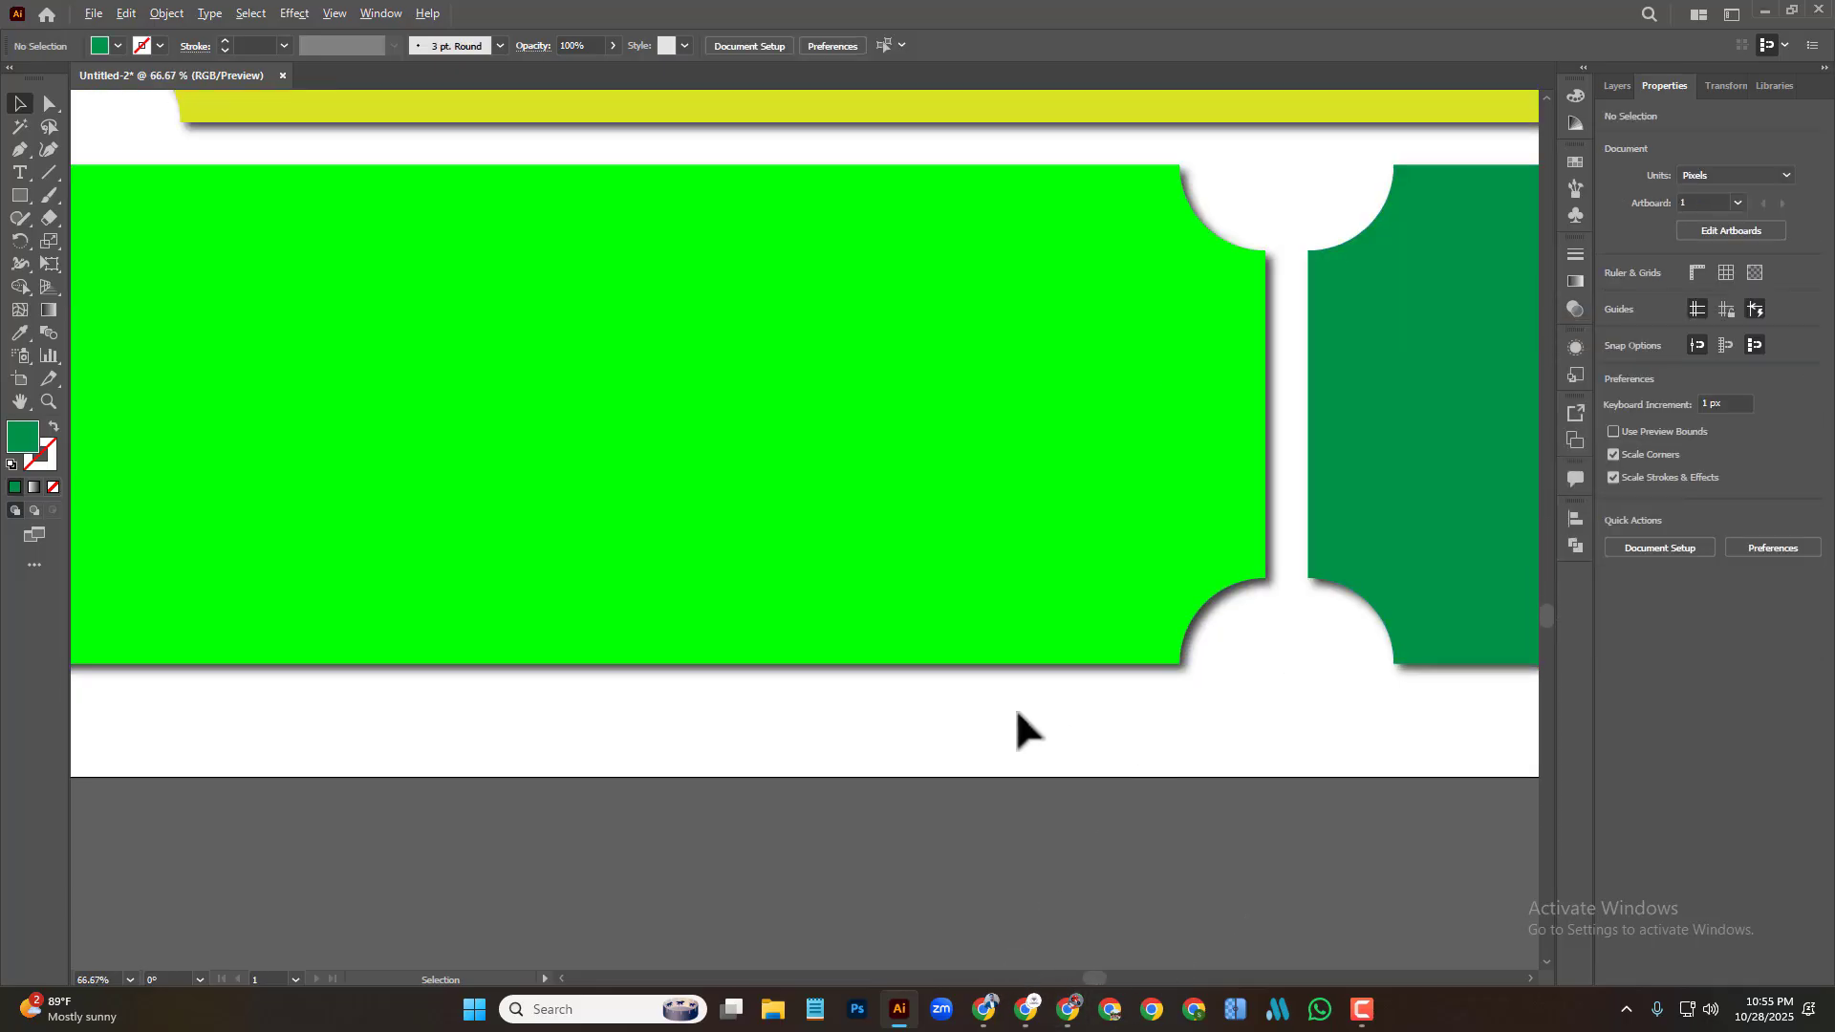
scroll(1015, 707, down, 2)
scroll(554, 413, down, 2)
scroll(554, 413, down, 1)
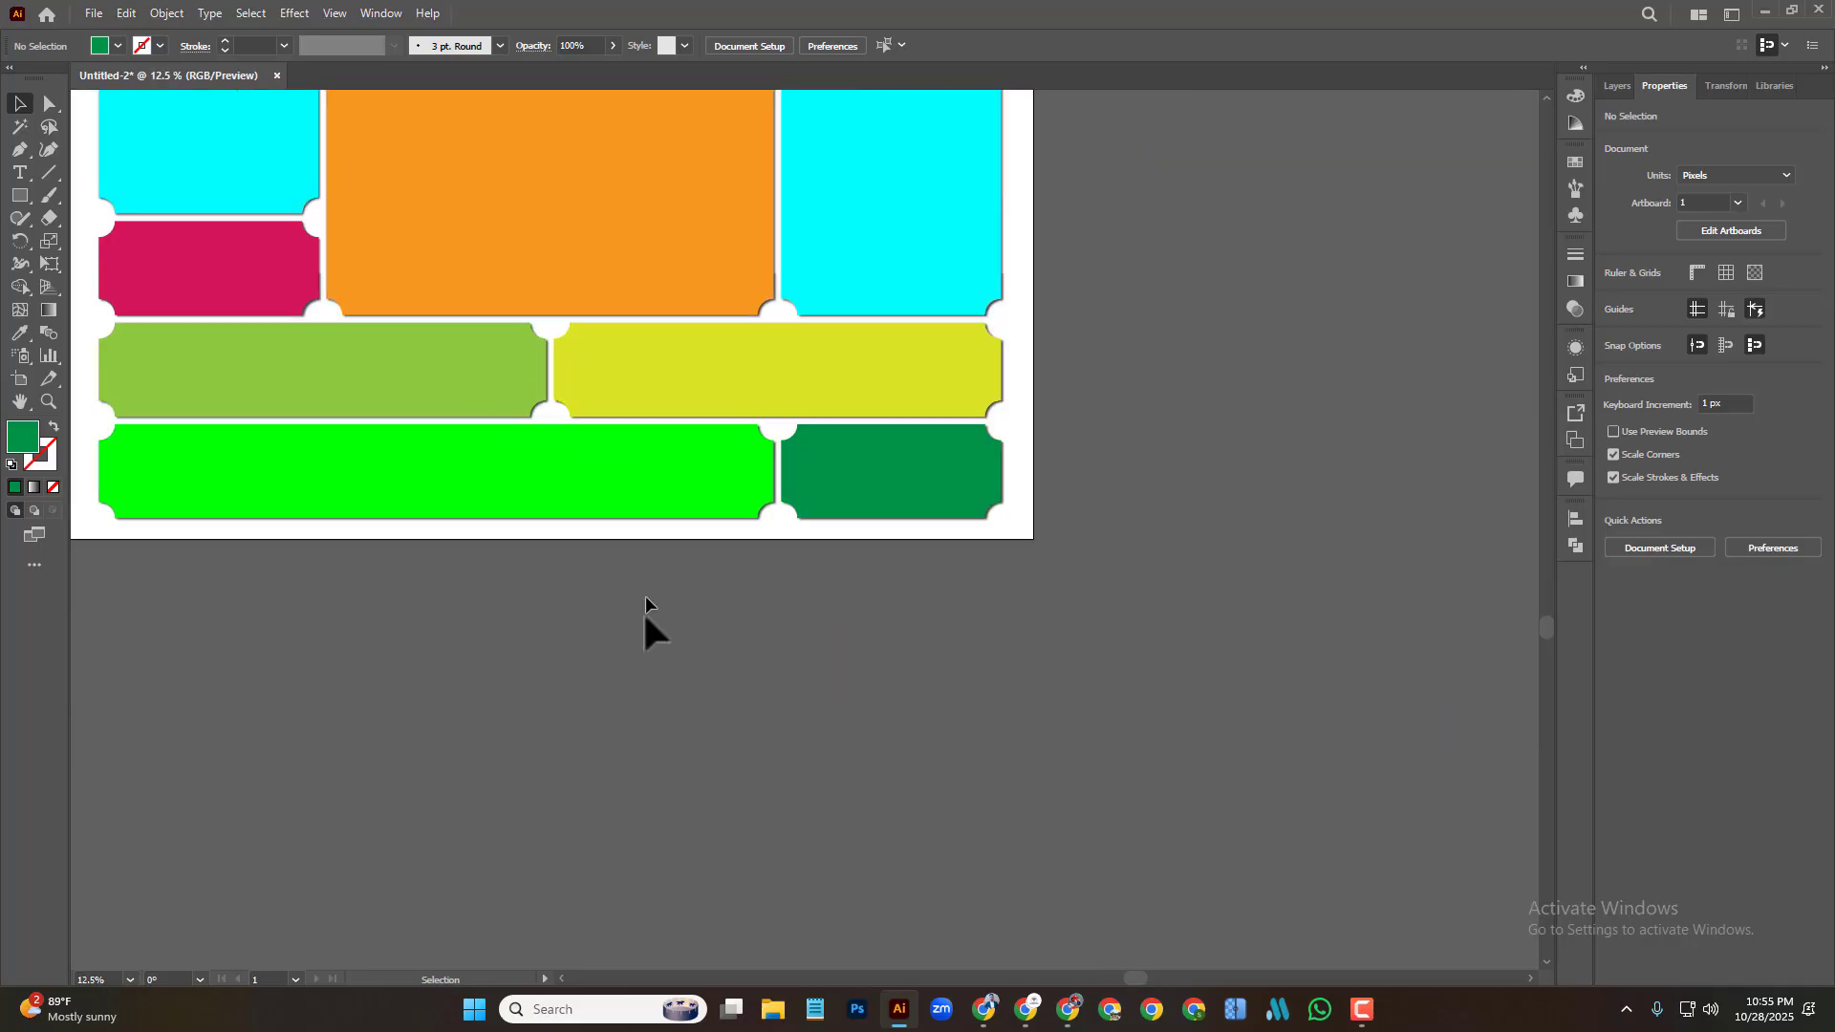
drag(643, 624, 927, 766)
scroll(717, 722, down, 1)
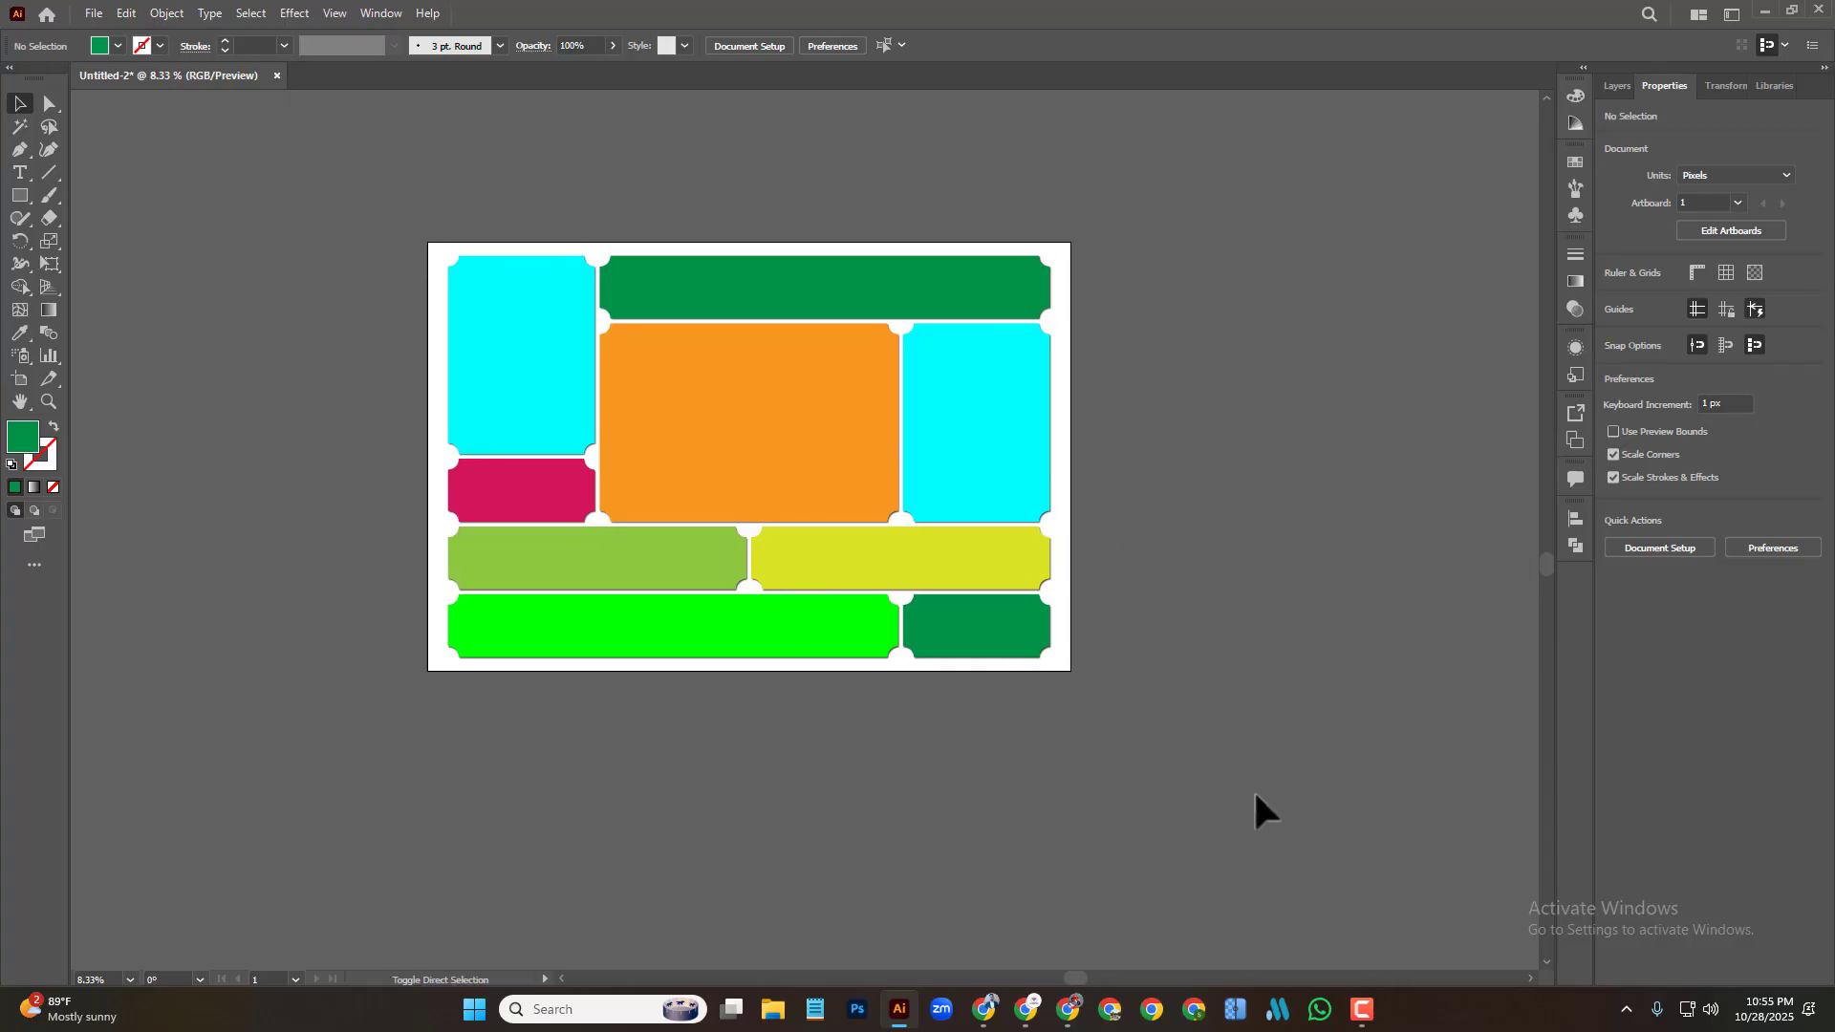
Save the document as 8 in Illustrator EPS format in the handrowing folder on drive D, setting the EPS version.
key(ctrl+s)
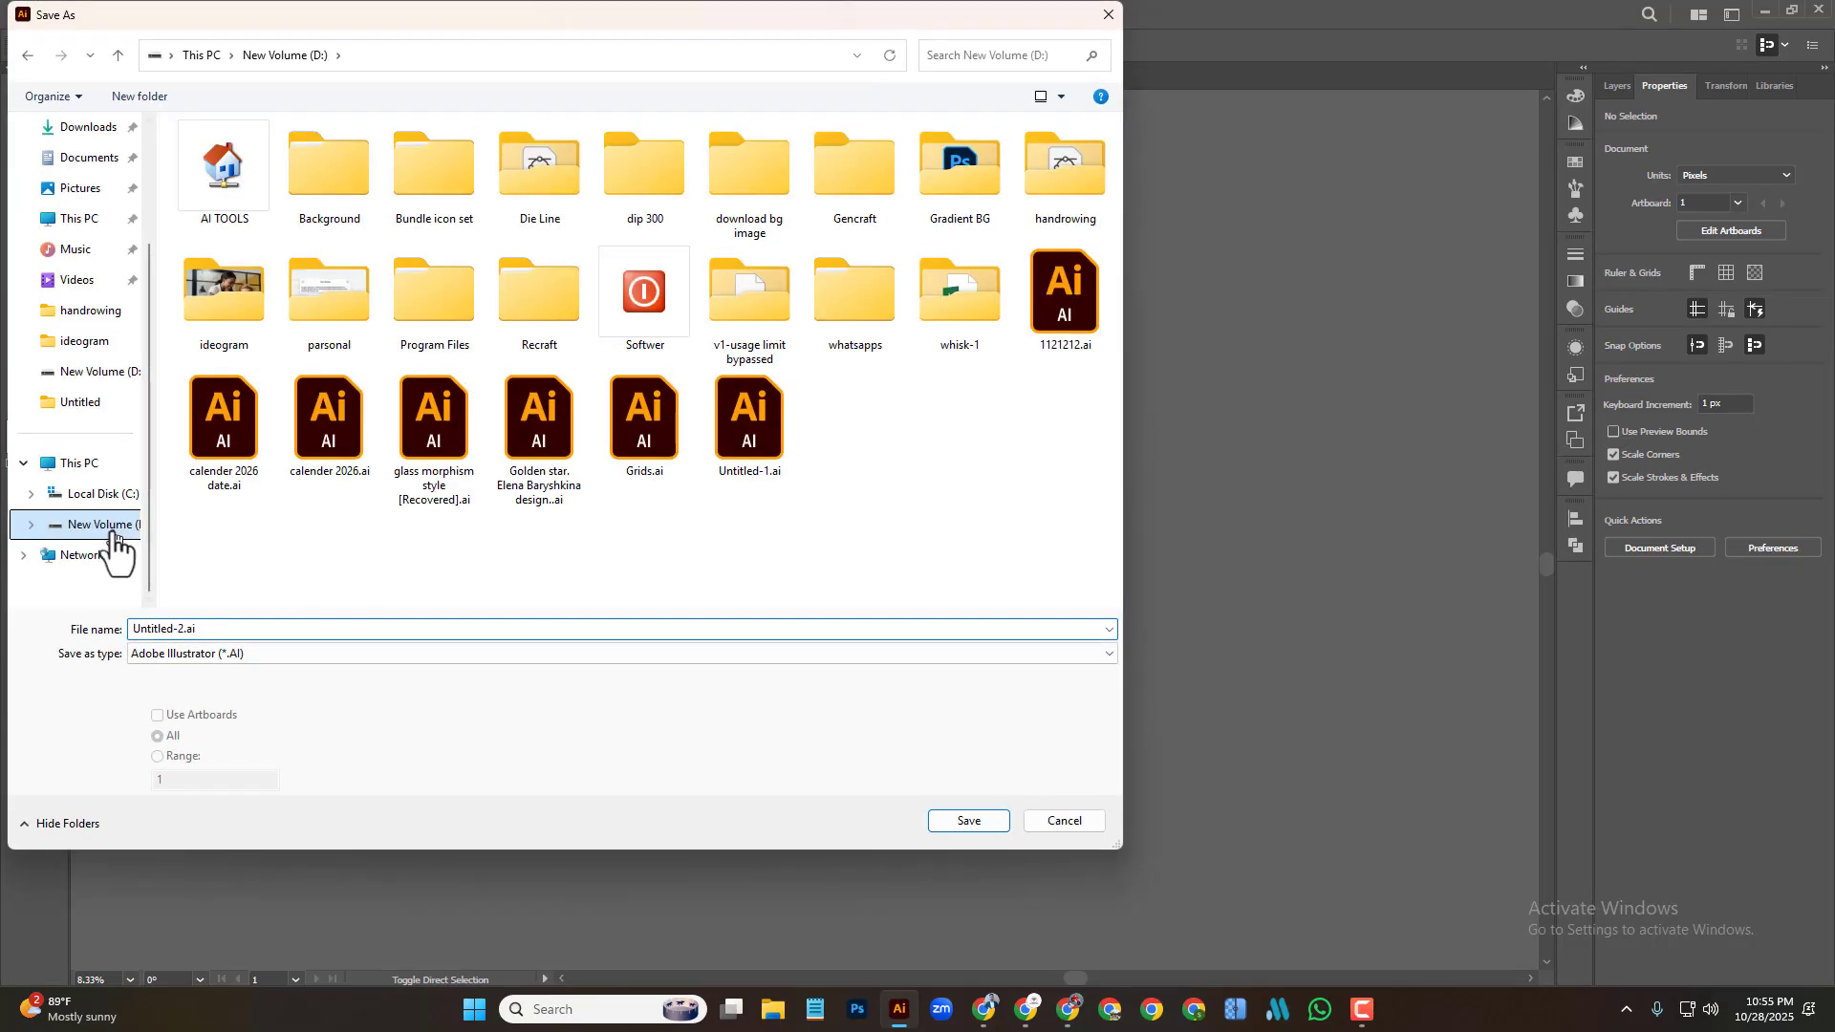
click(59, 528)
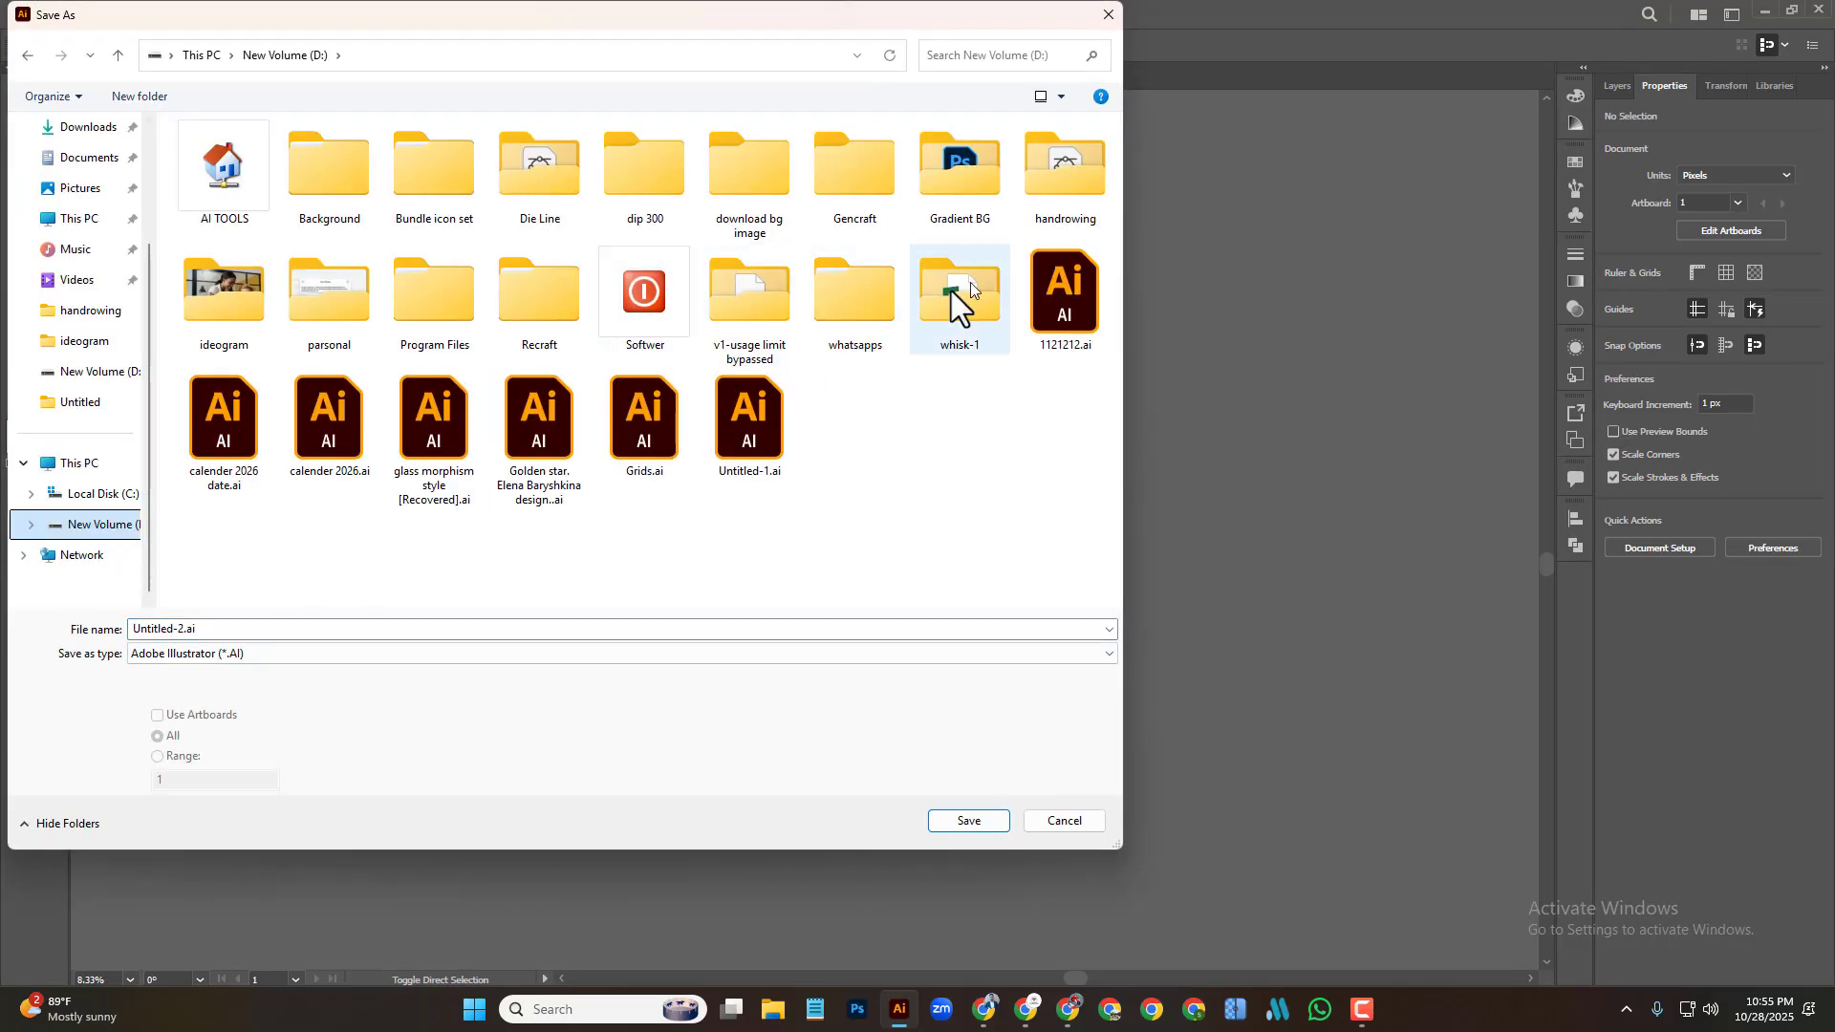
double_click(1067, 182)
click(240, 658)
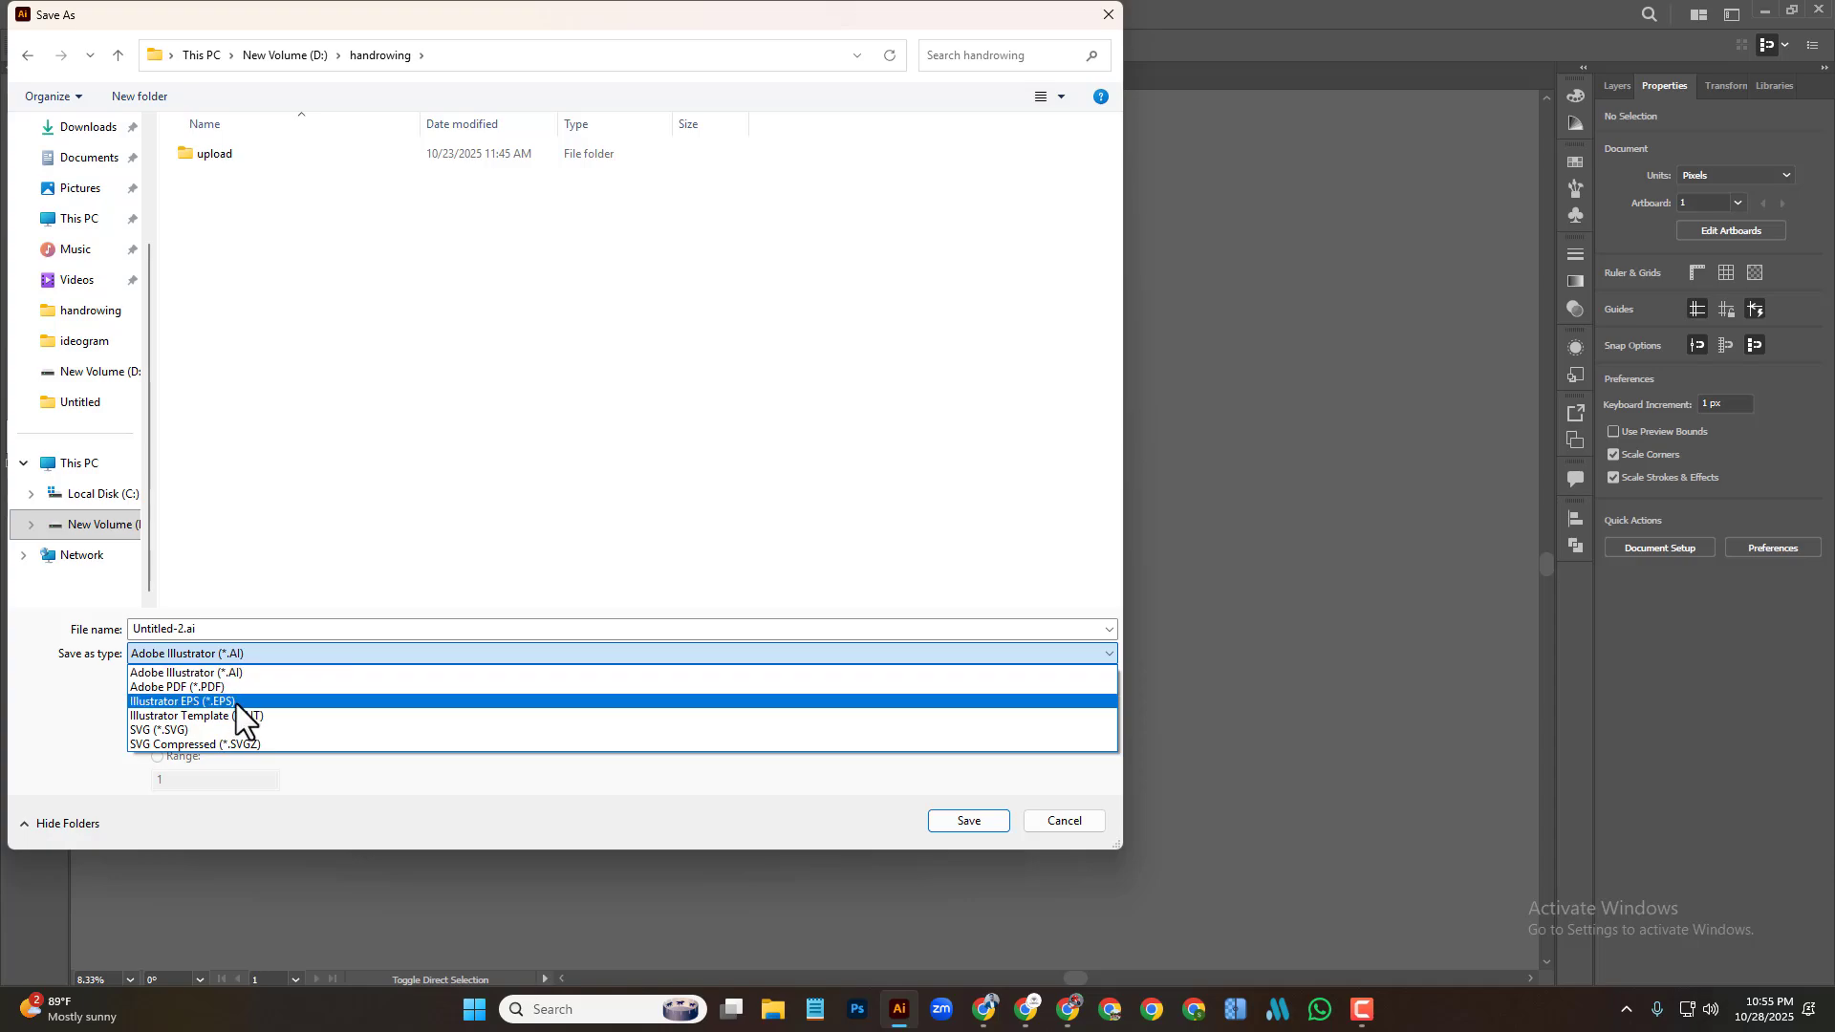
click(241, 702)
click(253, 628)
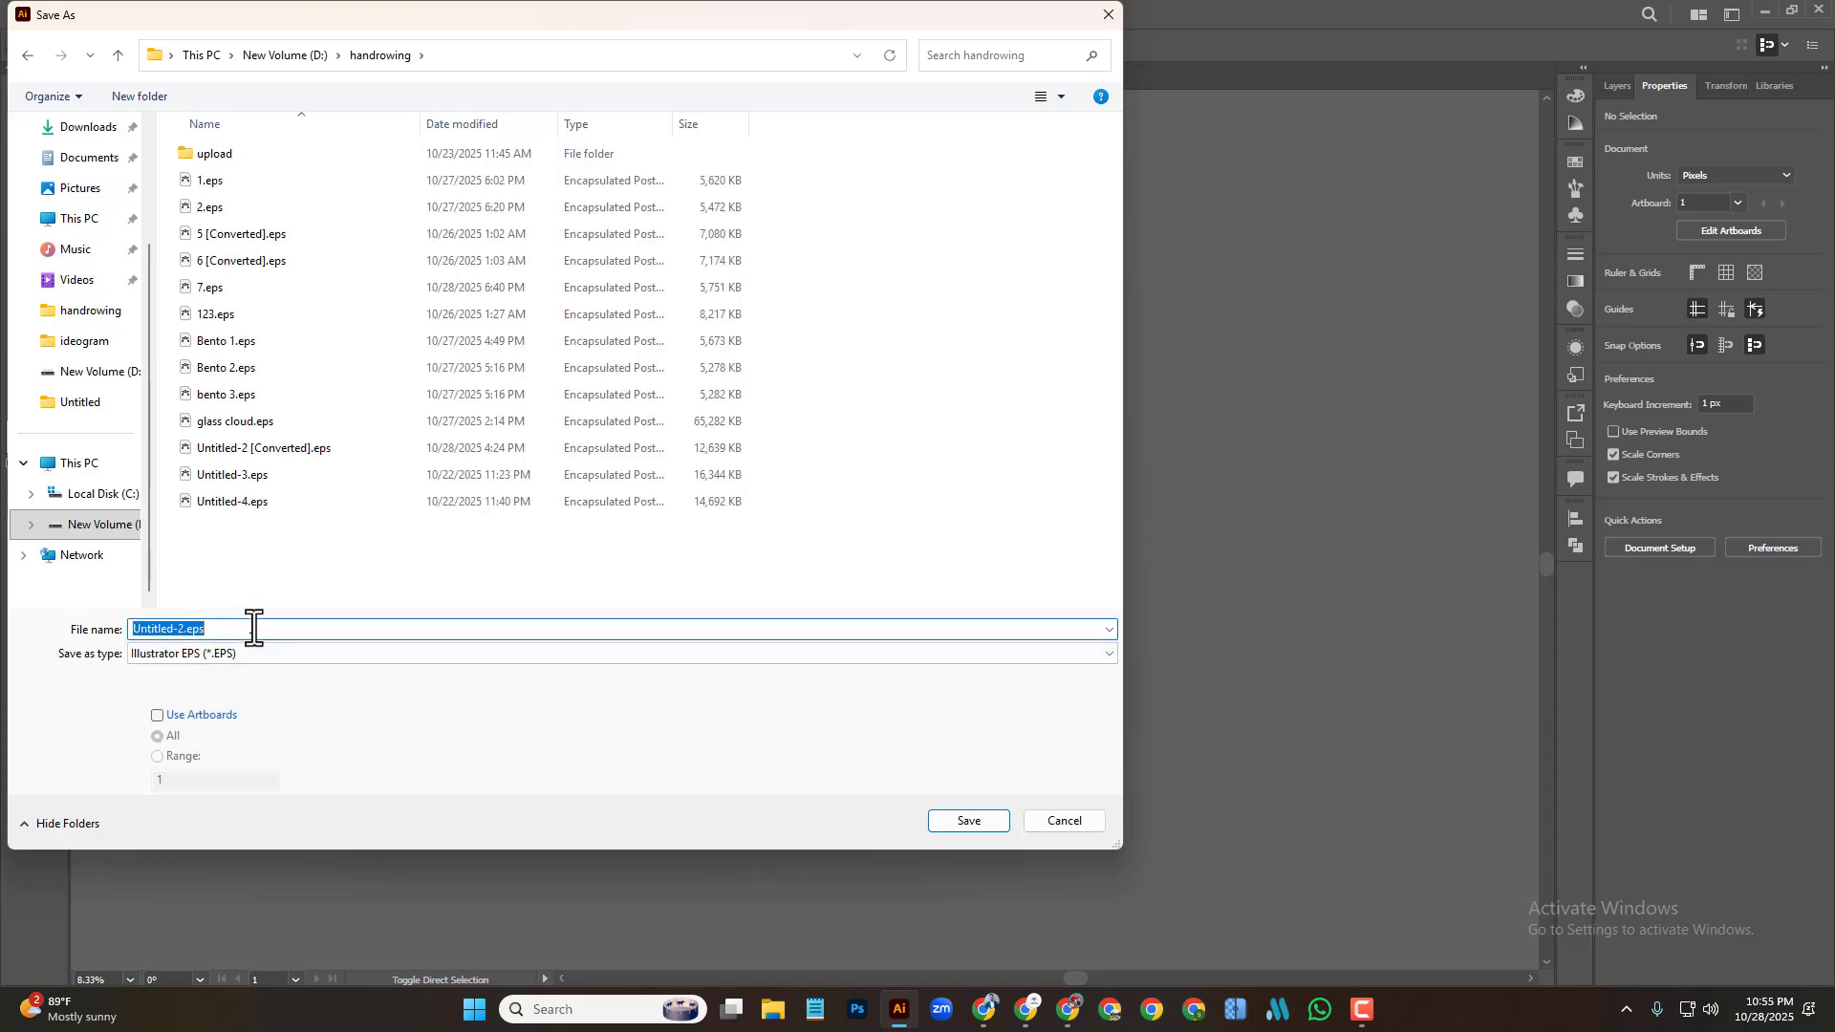
text(8)
click(961, 820)
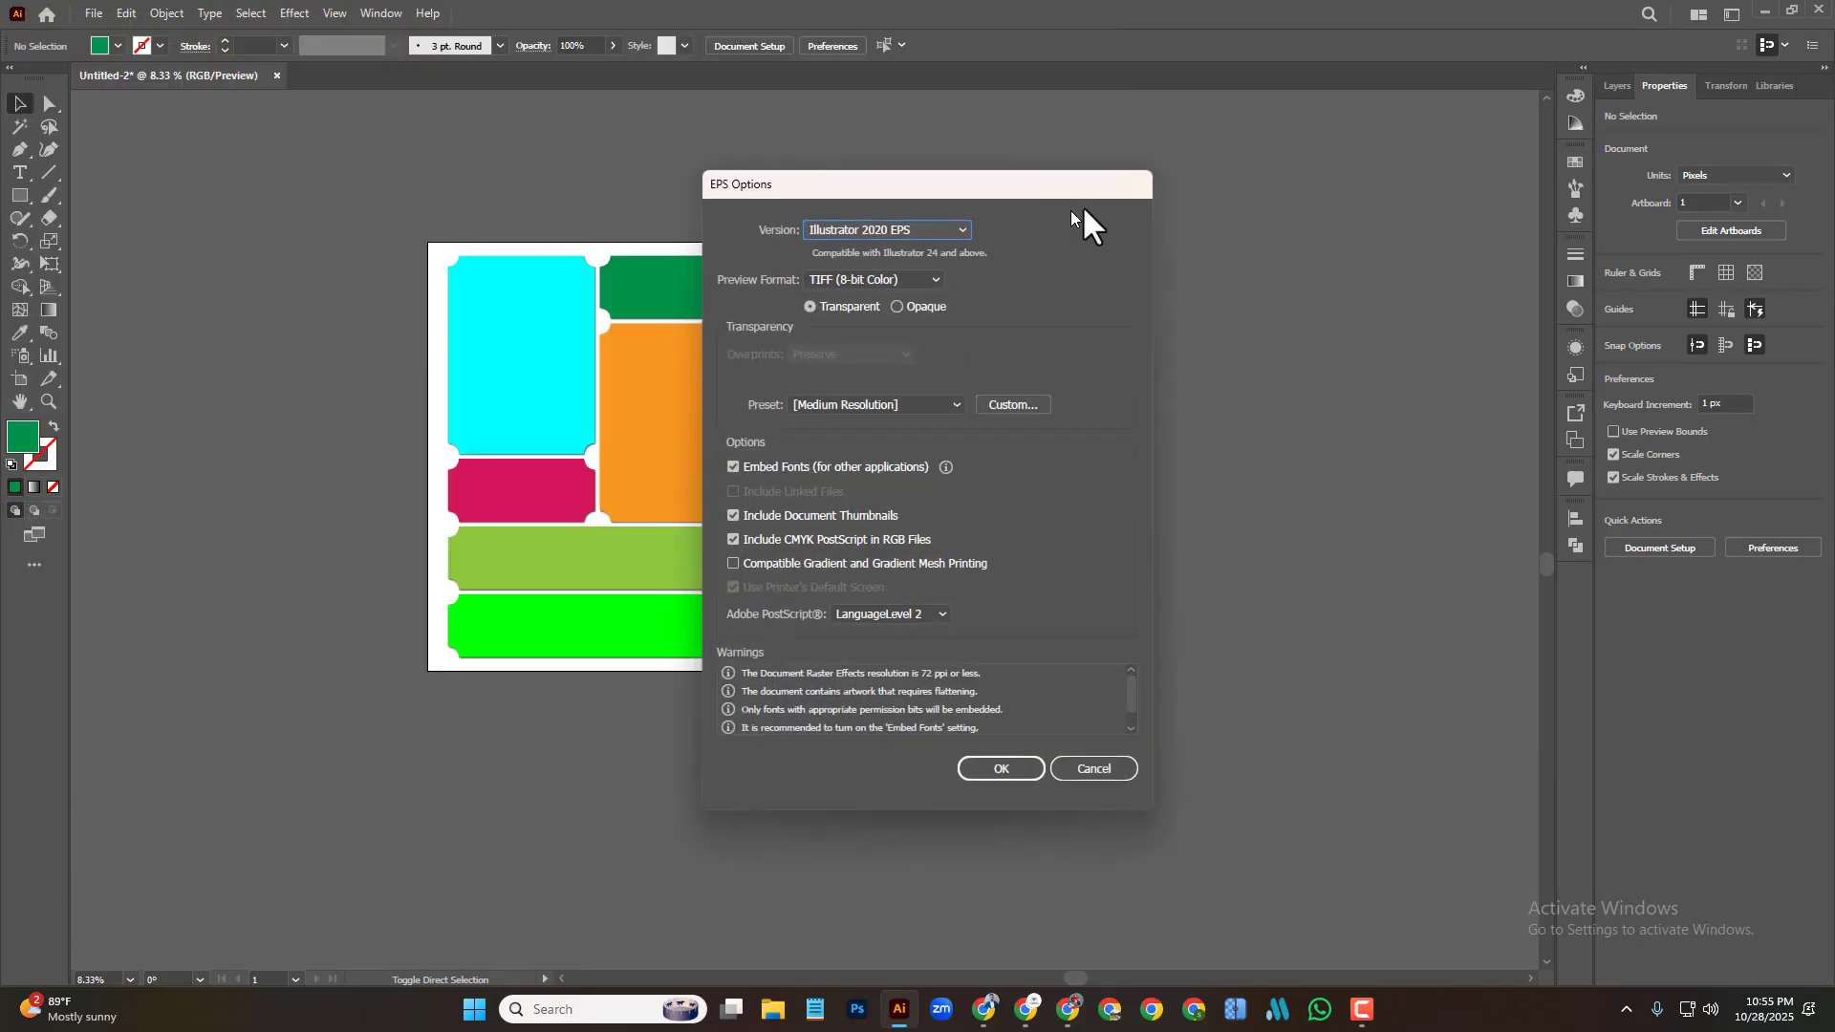
click(912, 227)
click(899, 434)
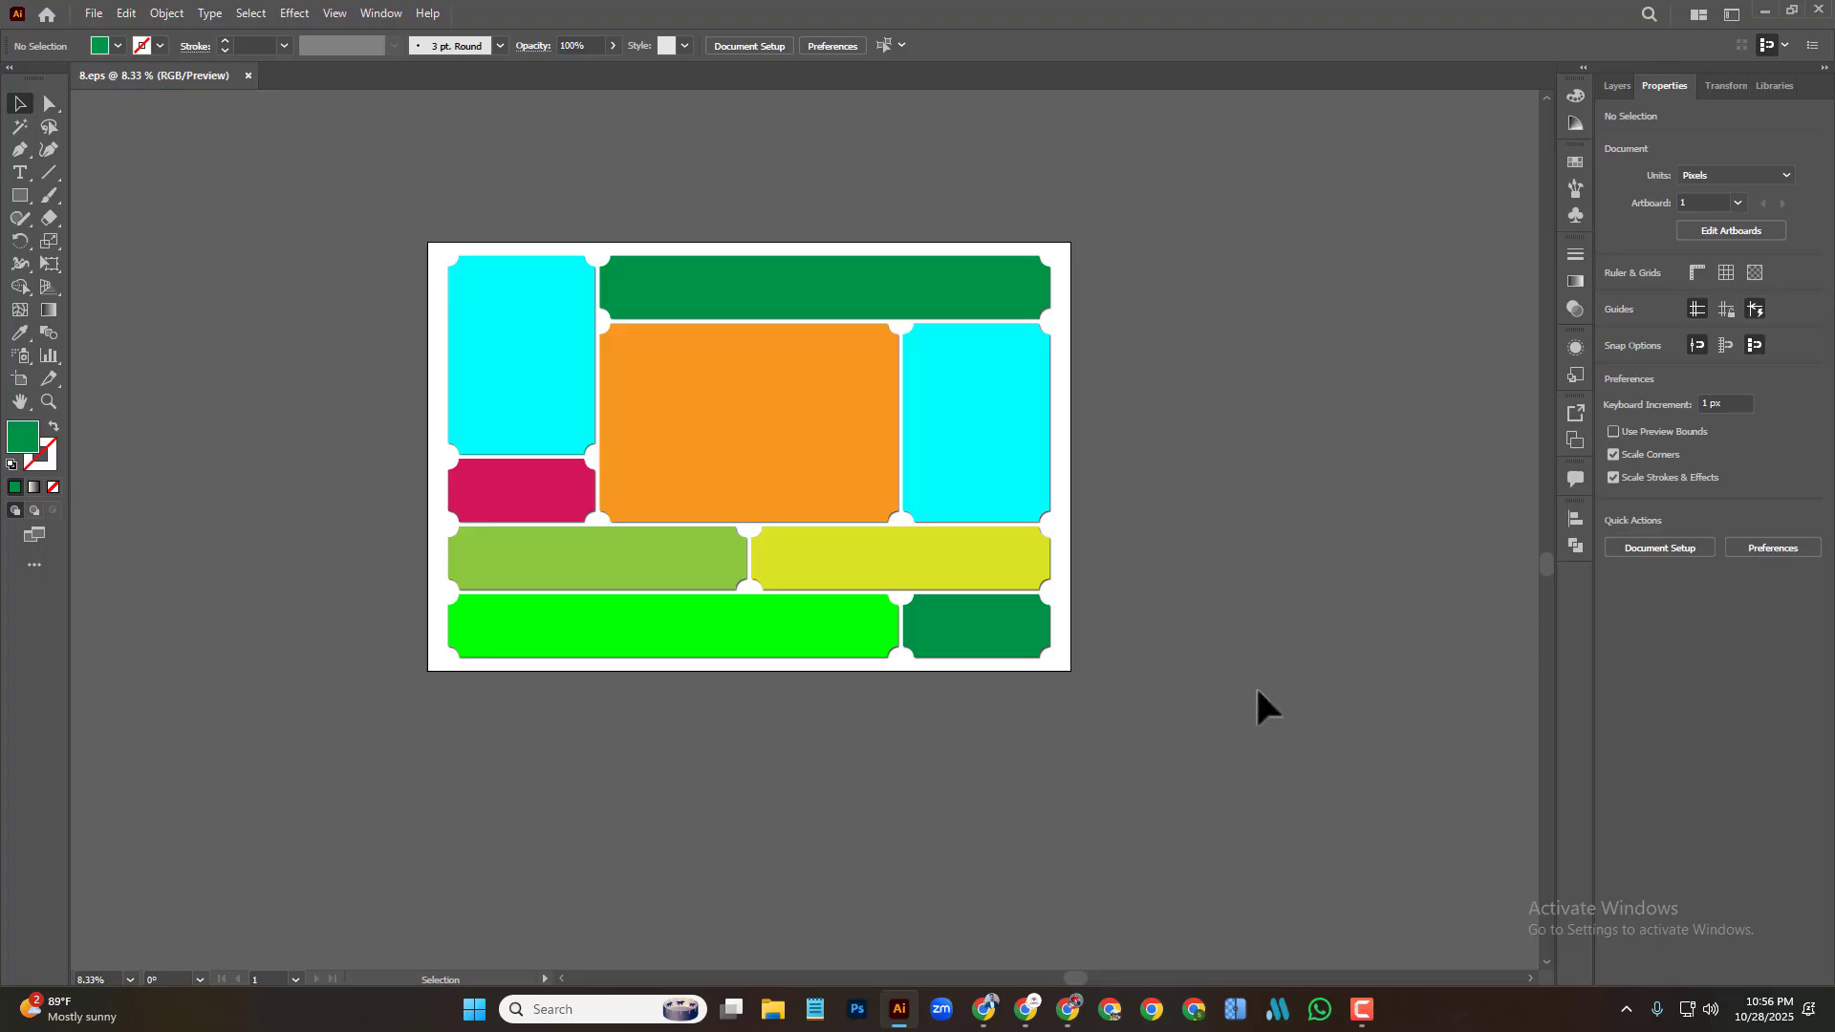
Switch to Adobe Stock in Chrome and browse the bento grid search results for other layout designs.
click(1021, 1015)
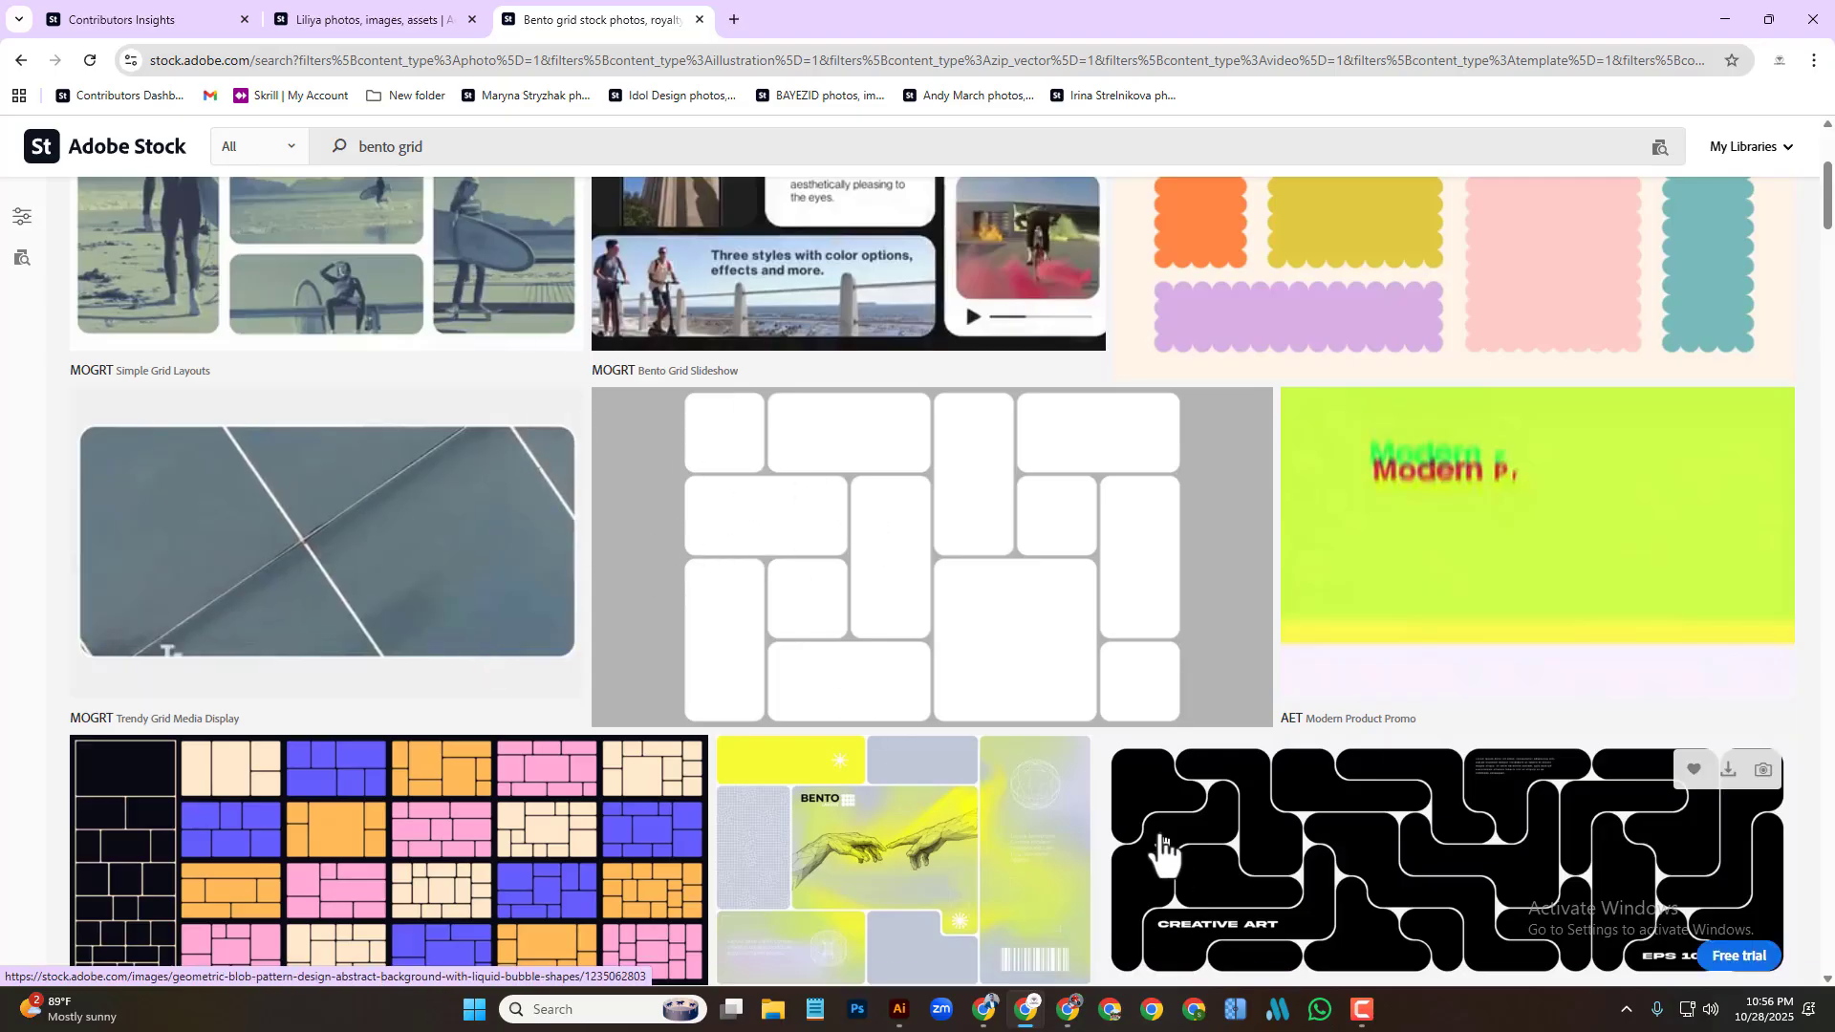
scroll(1047, 736, down, 3)
scroll(1047, 736, down, 1)
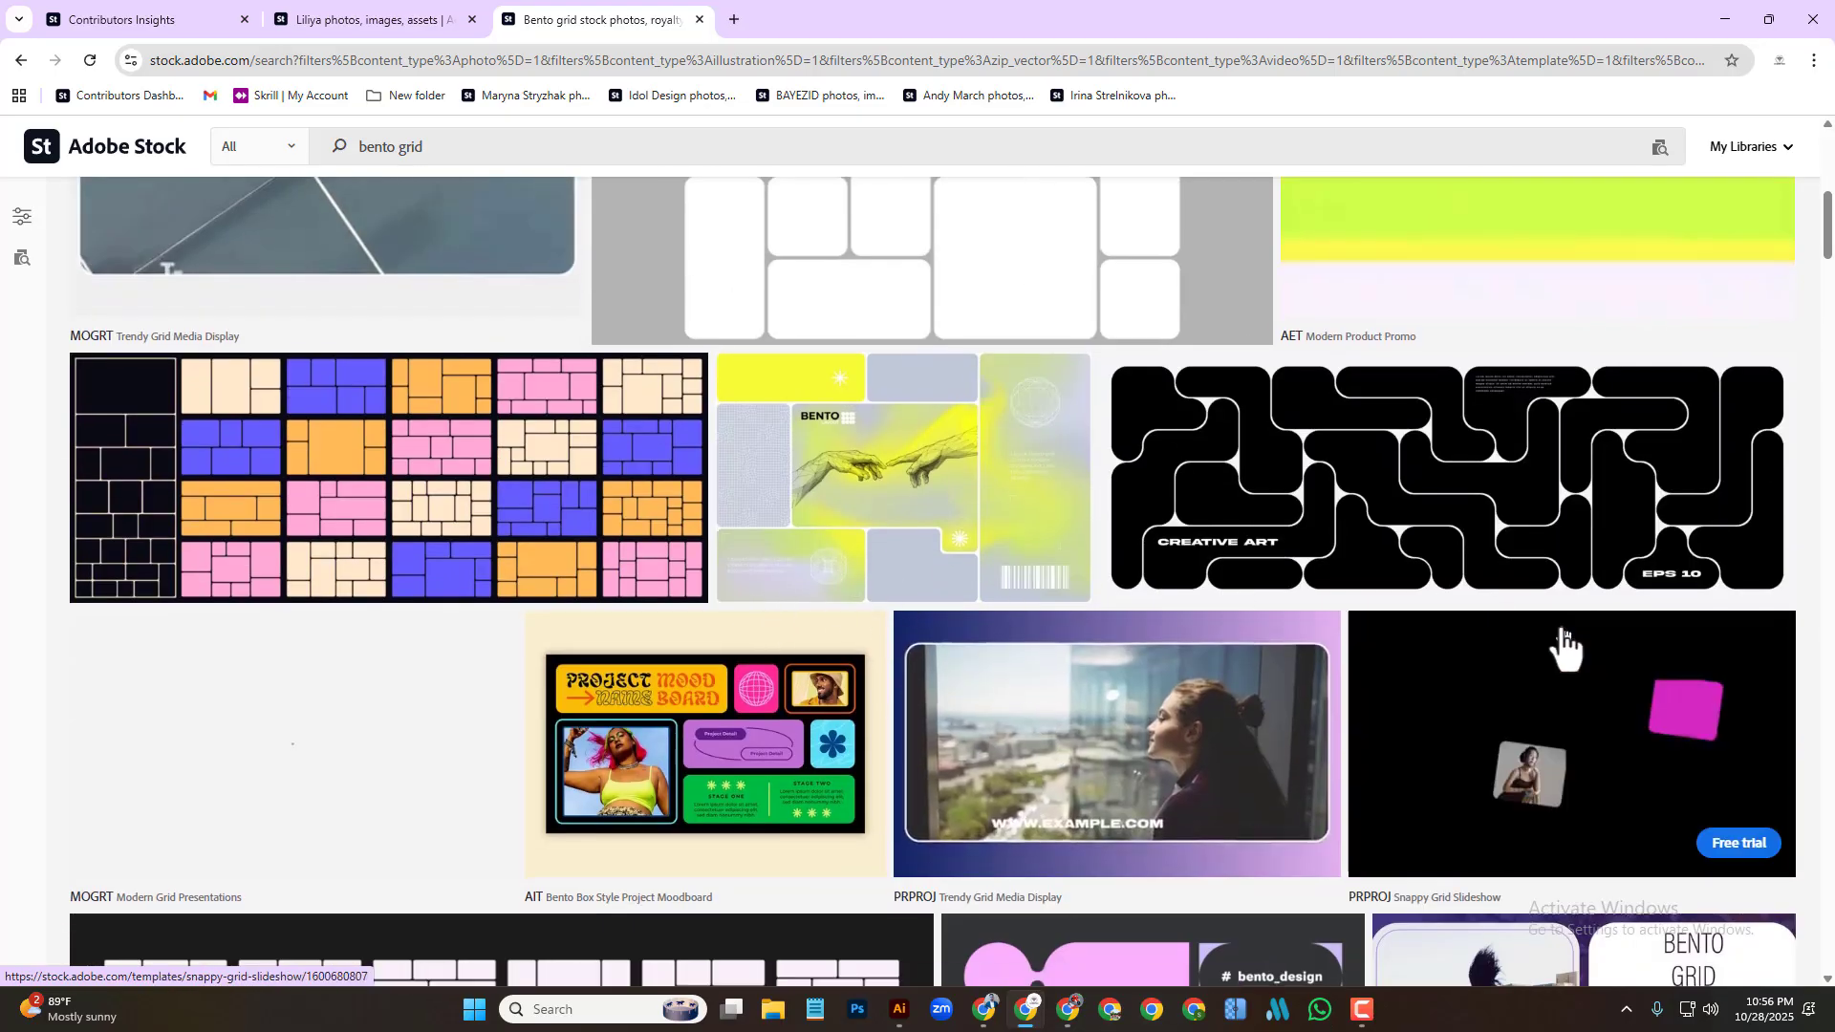
scroll(1338, 521, up, 2)
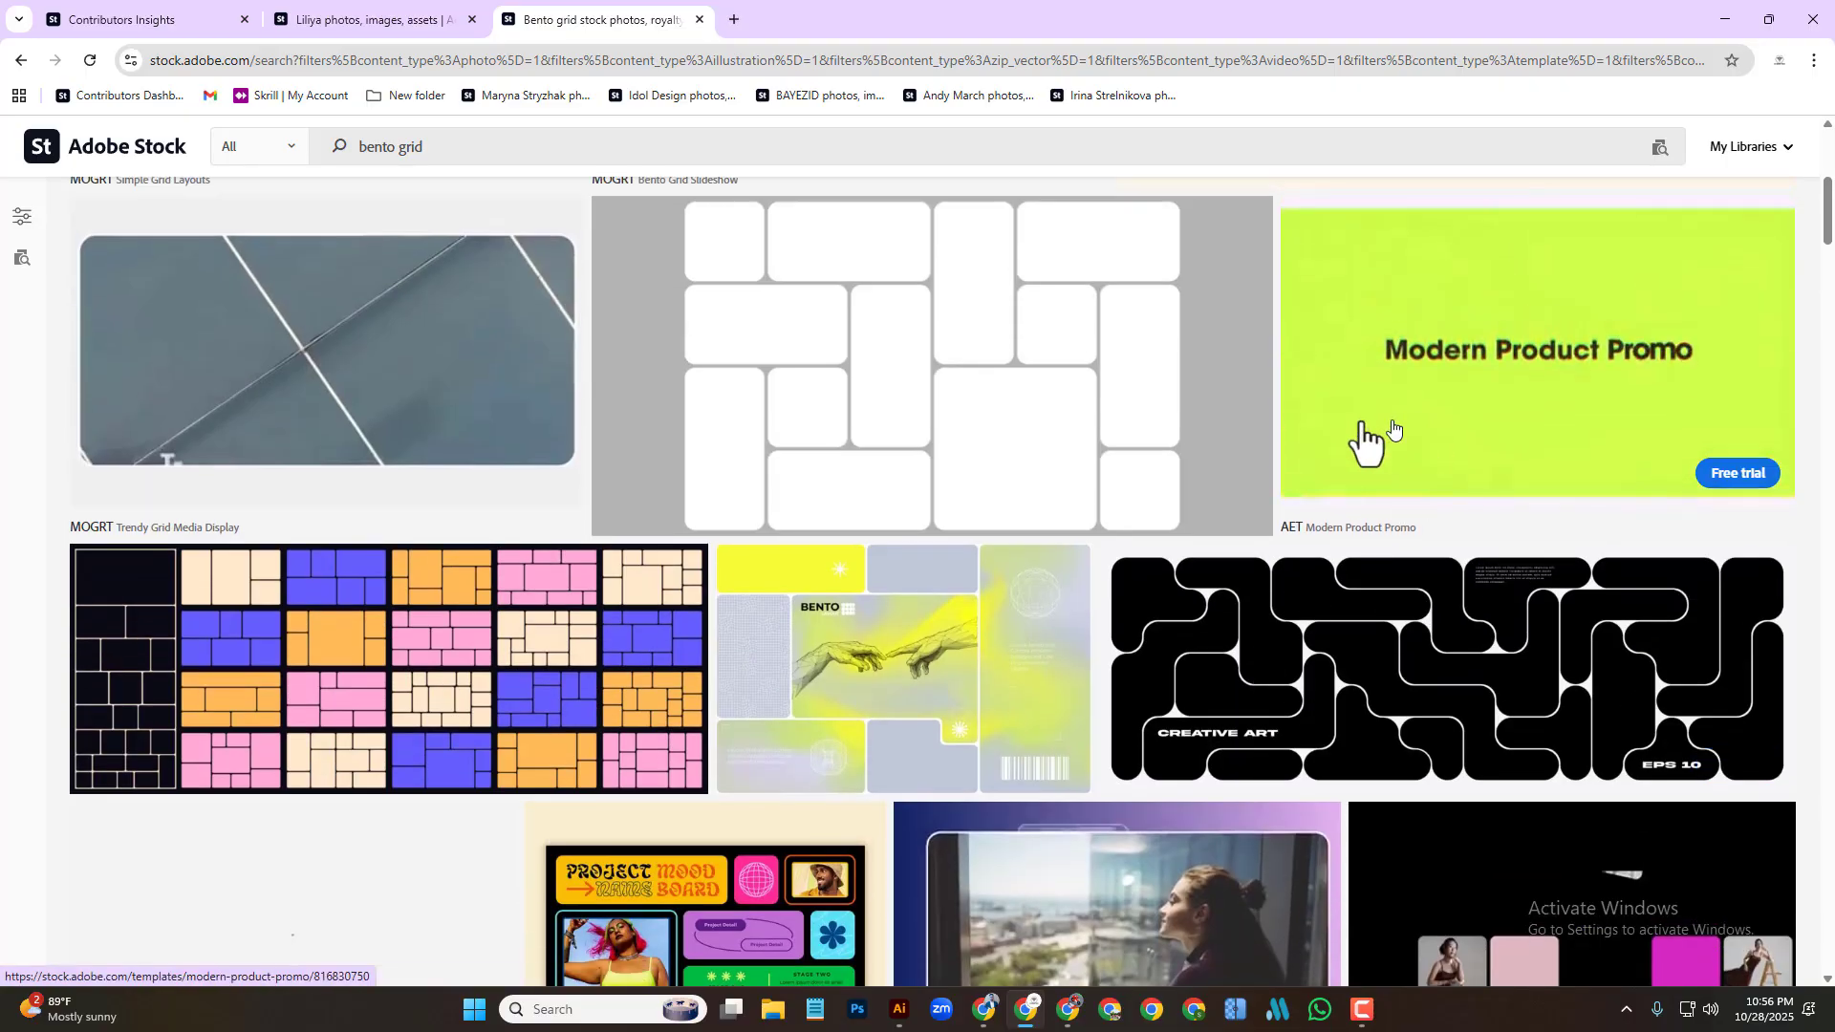
scroll(650, 540, down, 2)
scroll(650, 540, down, 8)
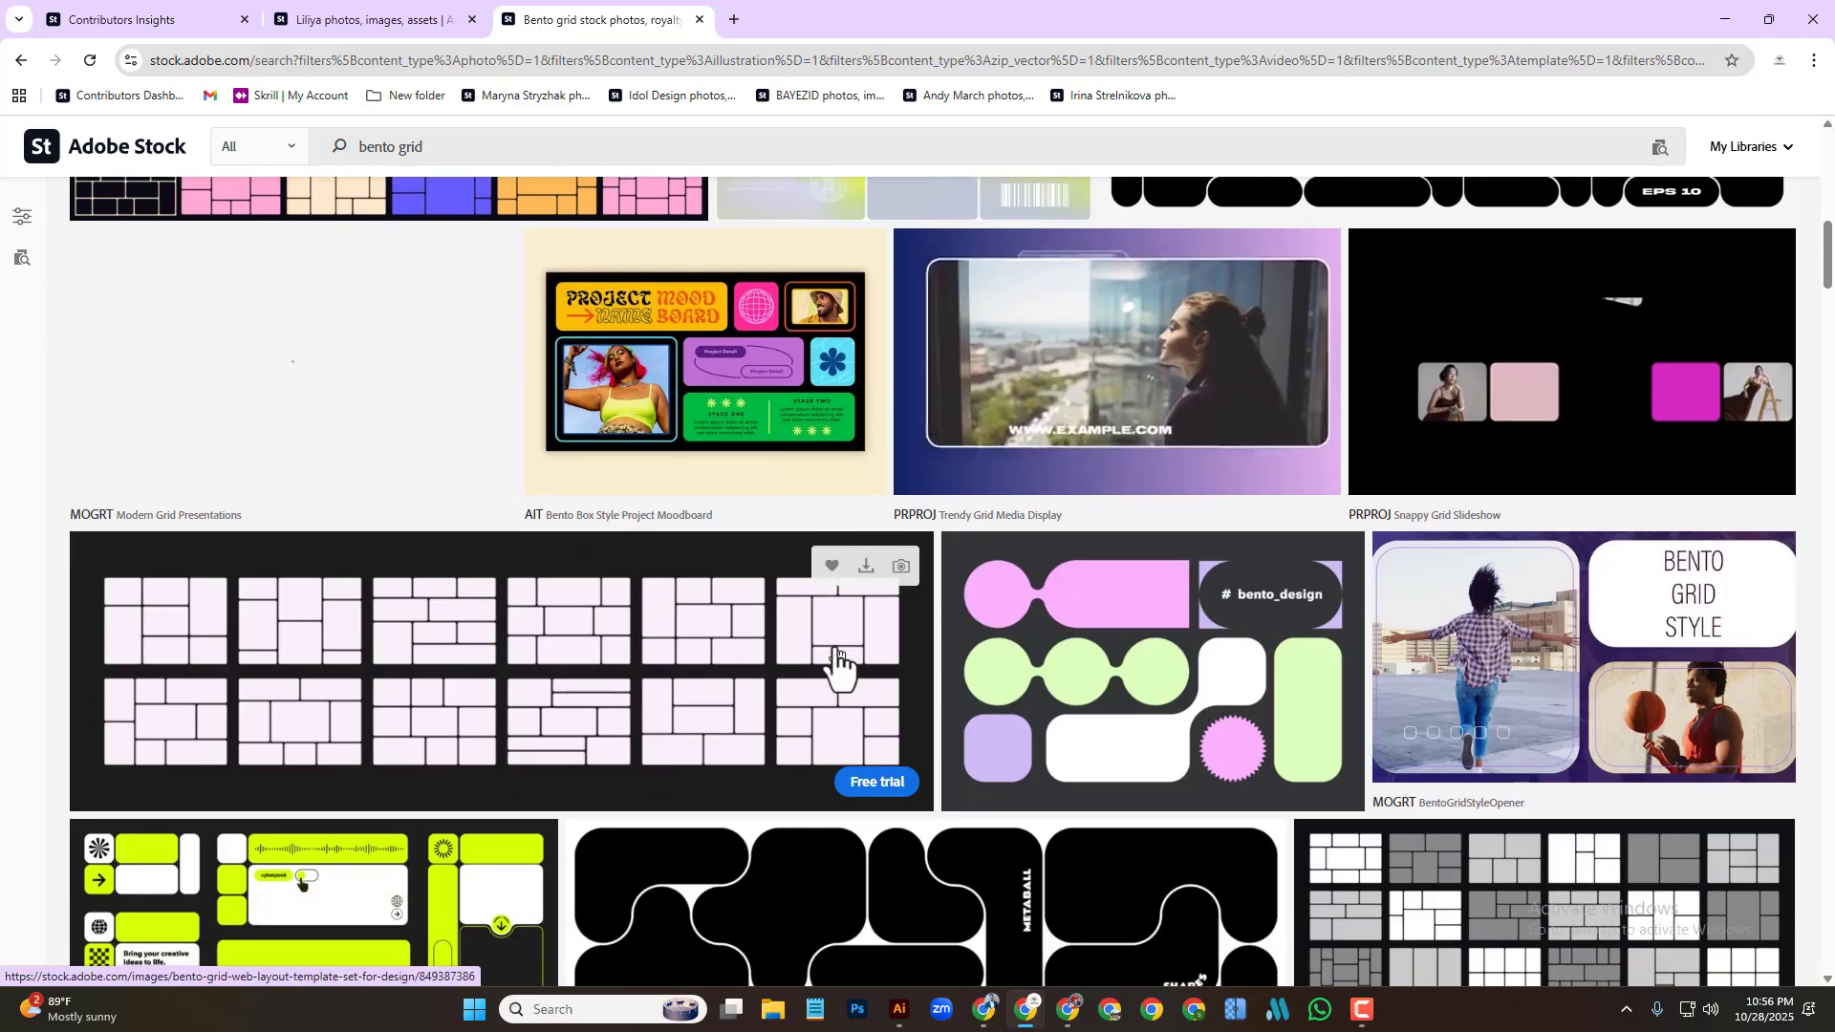
scroll(1018, 669, down, 3)
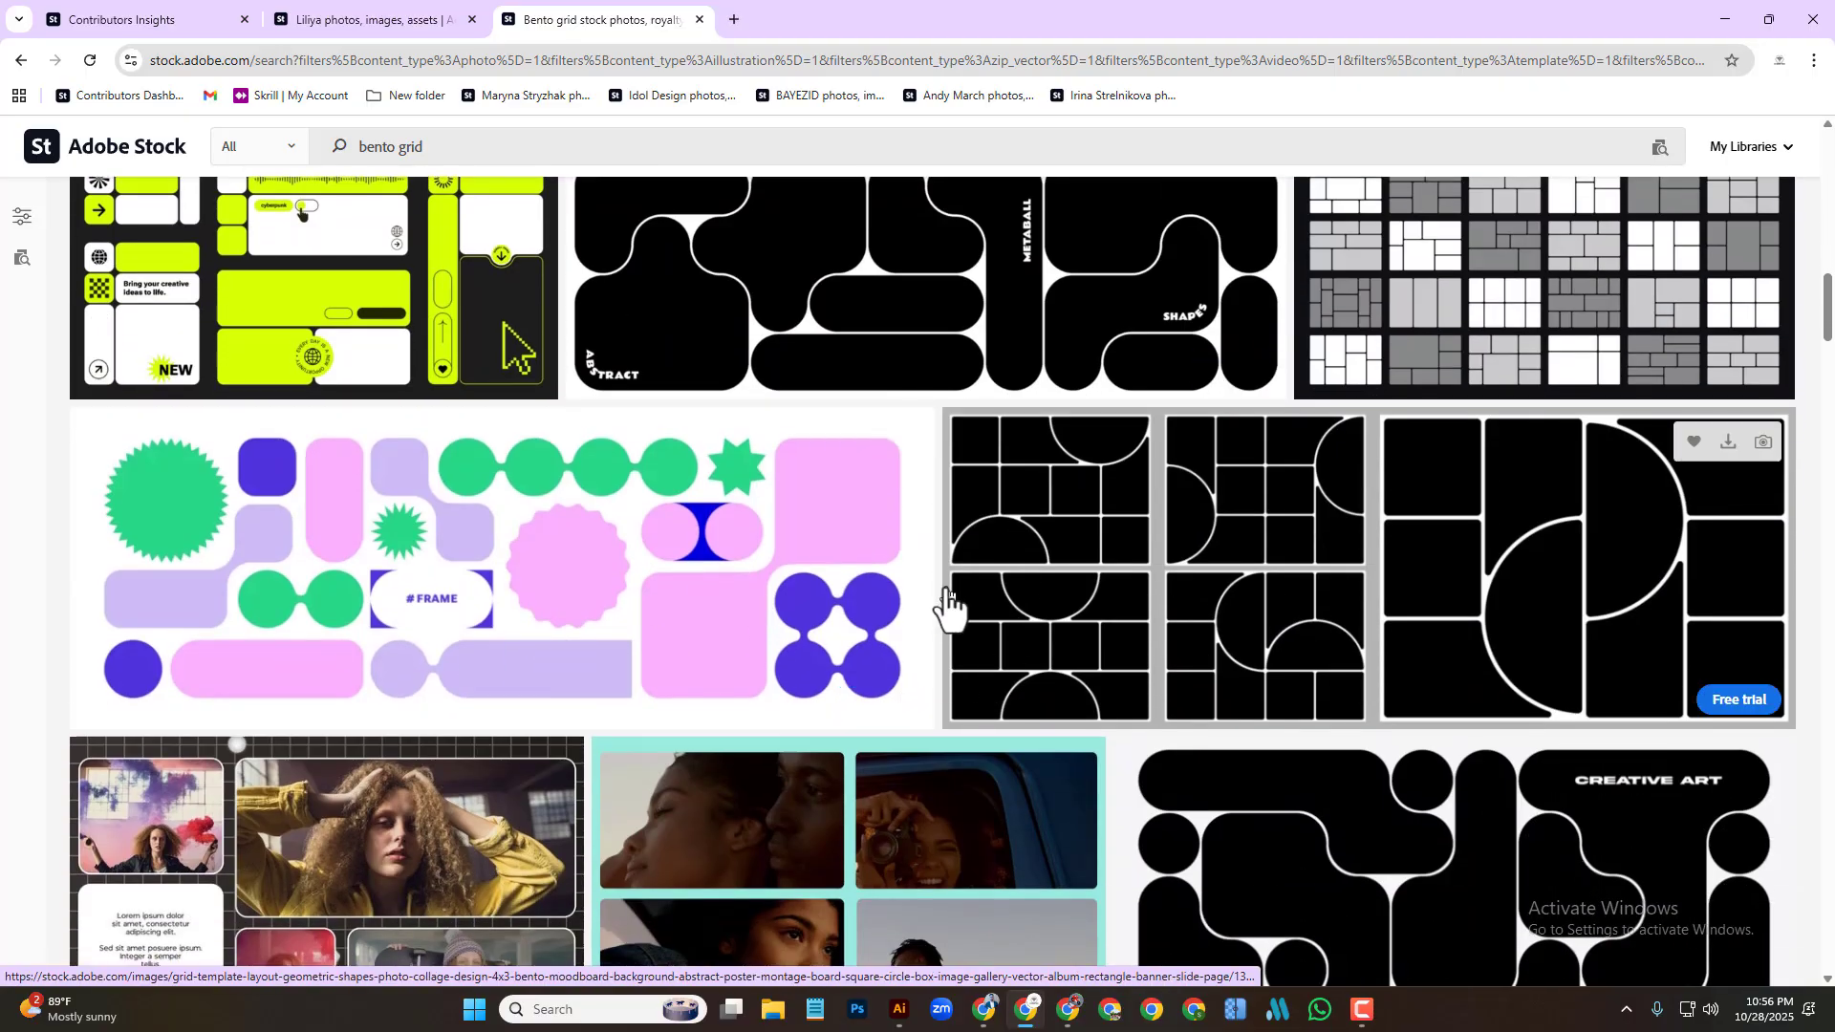